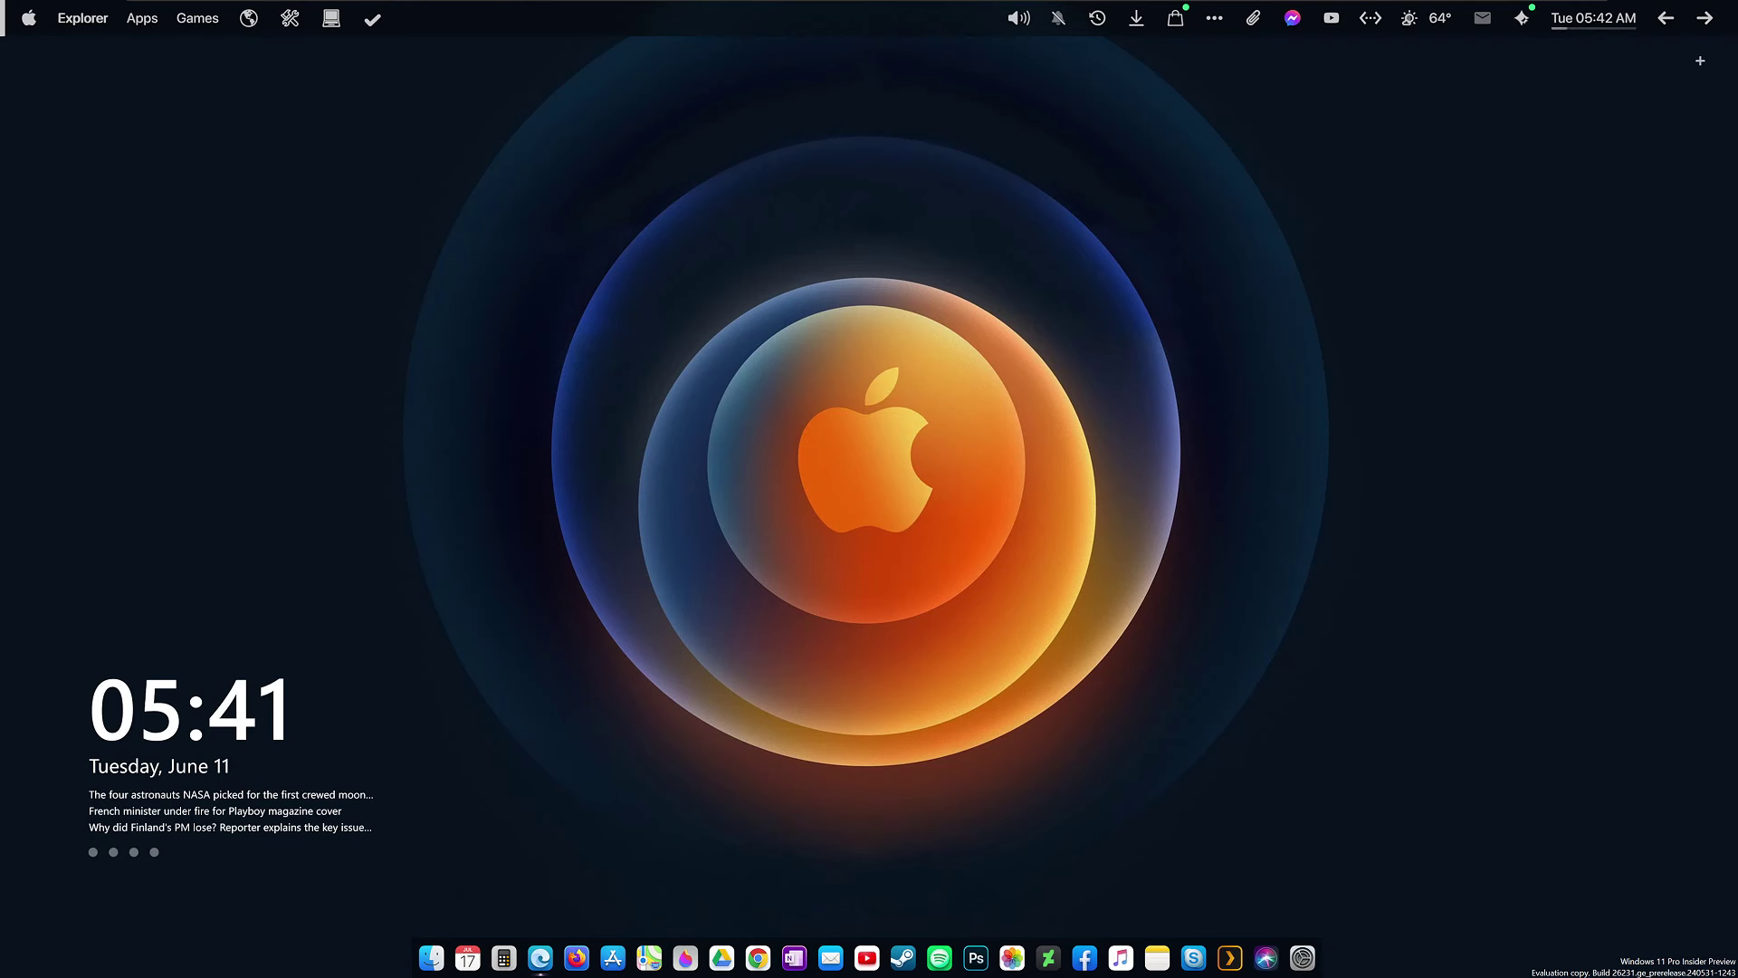
# Load the Apple iPhone 12 wallpaper page on 4kwallpapers.com from the pasted URL.
pyautogui.click(17, 23)
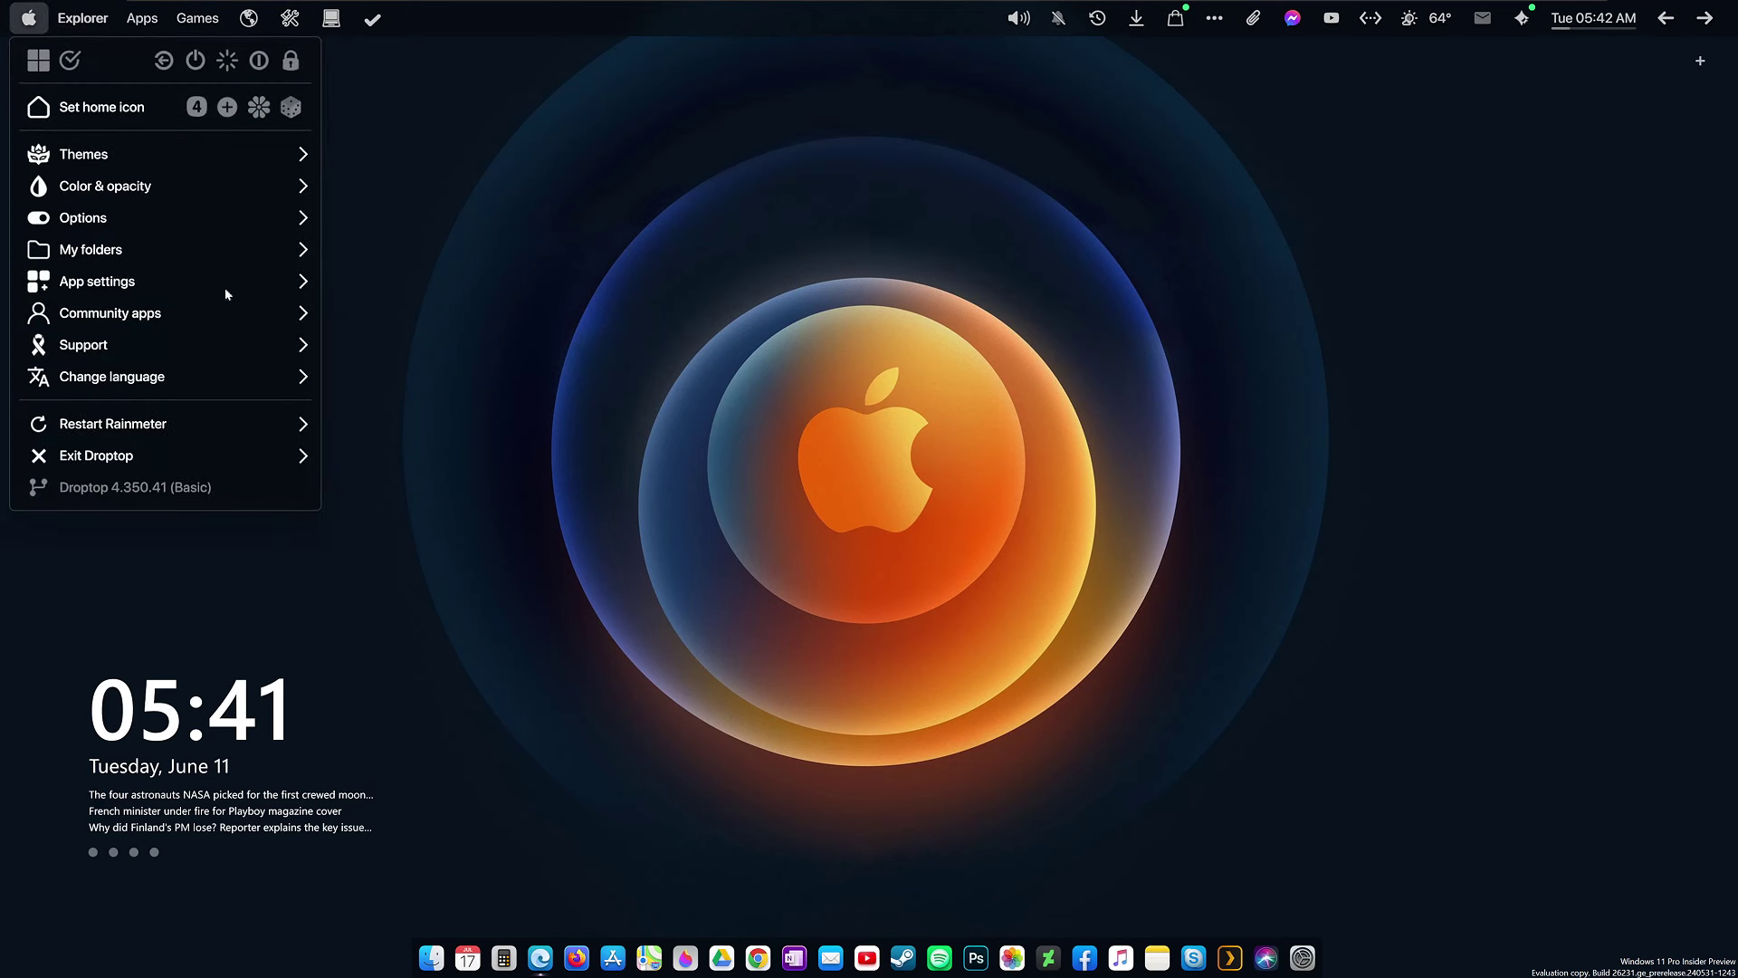
pyautogui.click(694, 542)
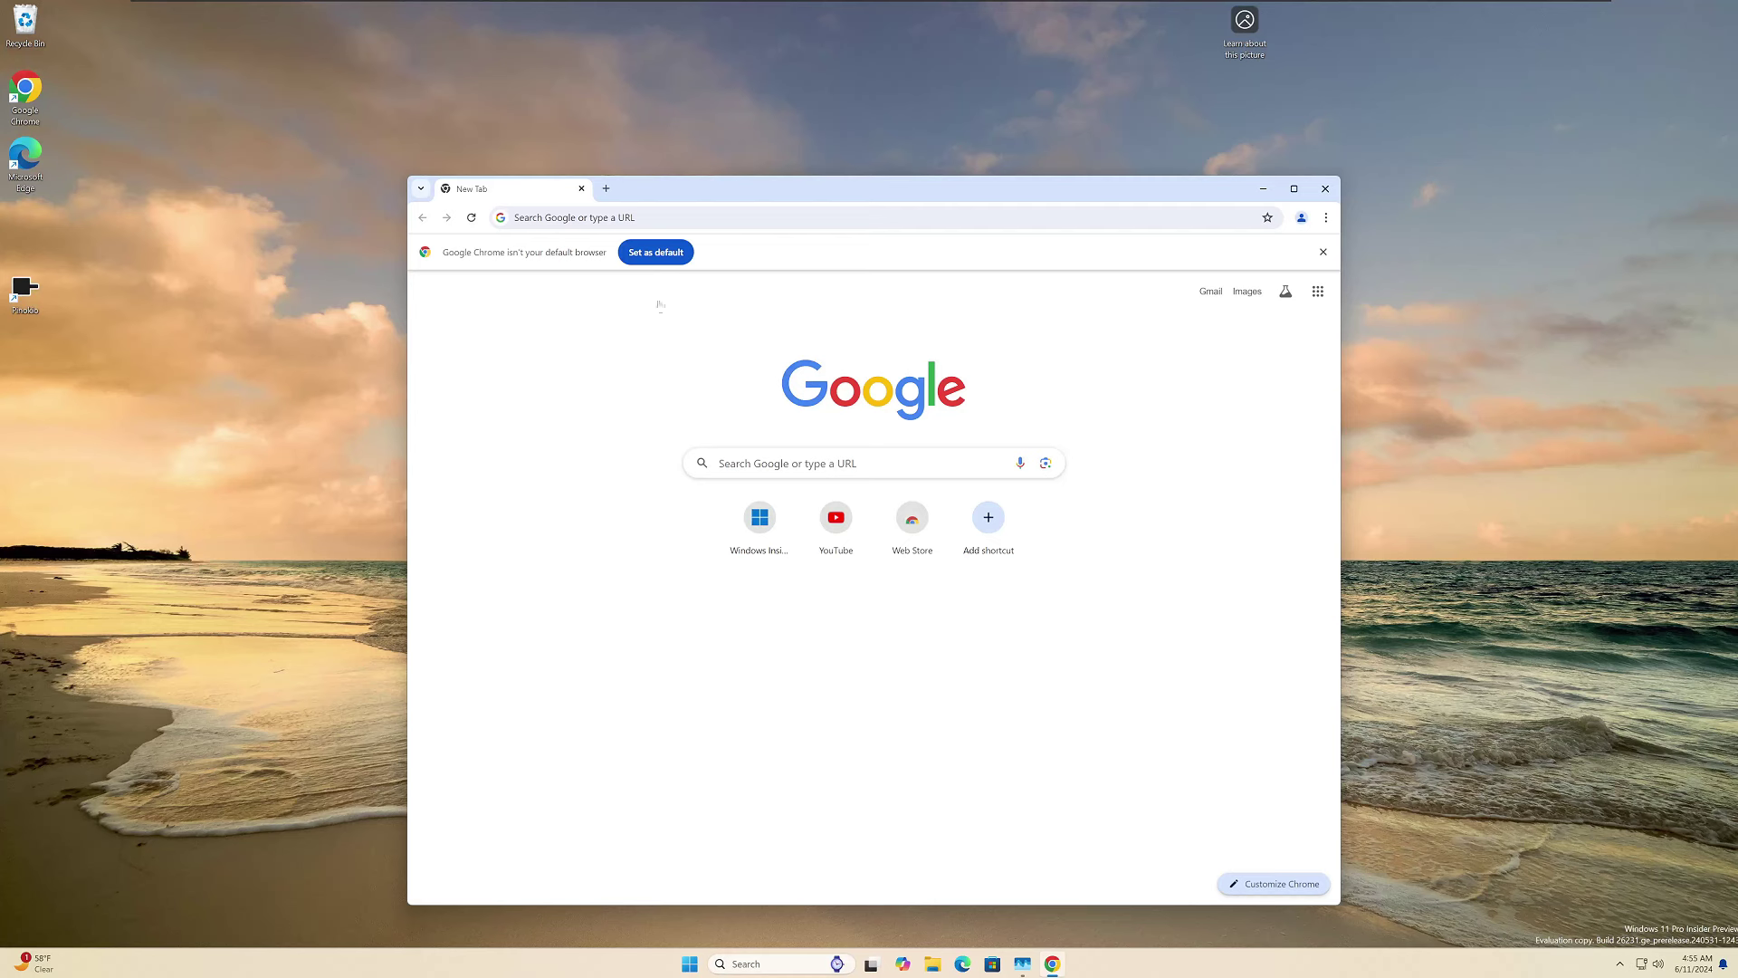
pyautogui.click(680, 219)
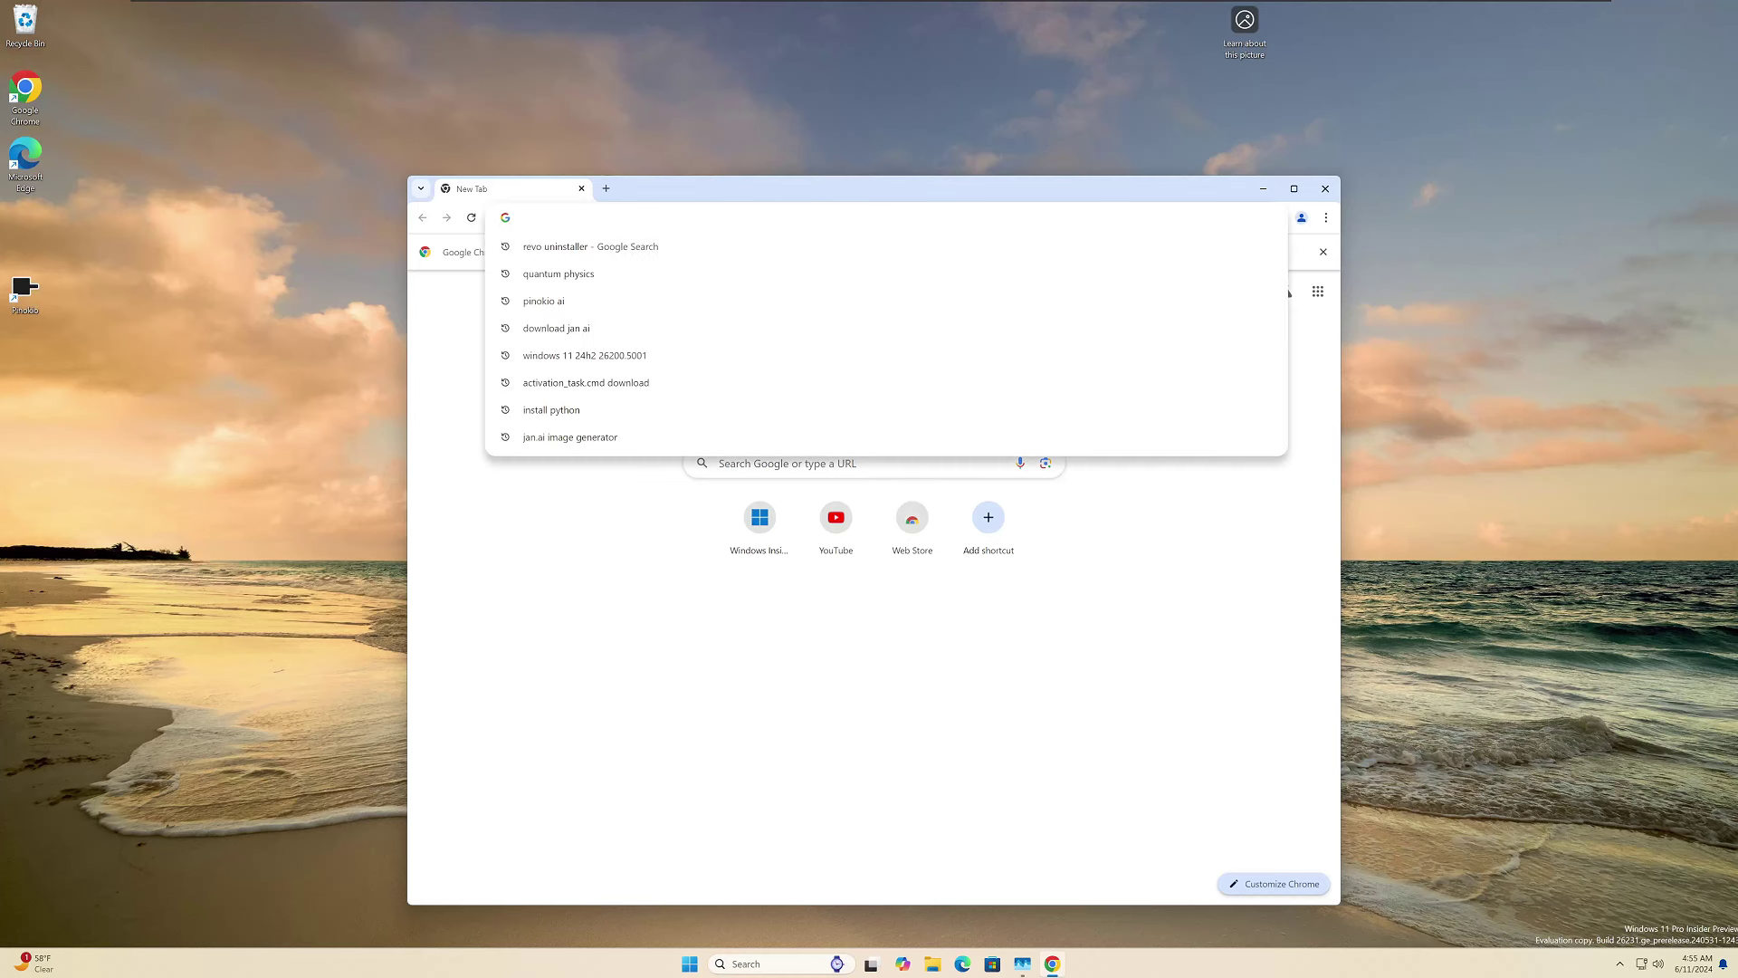
pyautogui.write('https://4kwallpapers.com/technology/apple-iphone-12-event-2020-apple-logo-dark-background-2958.html')
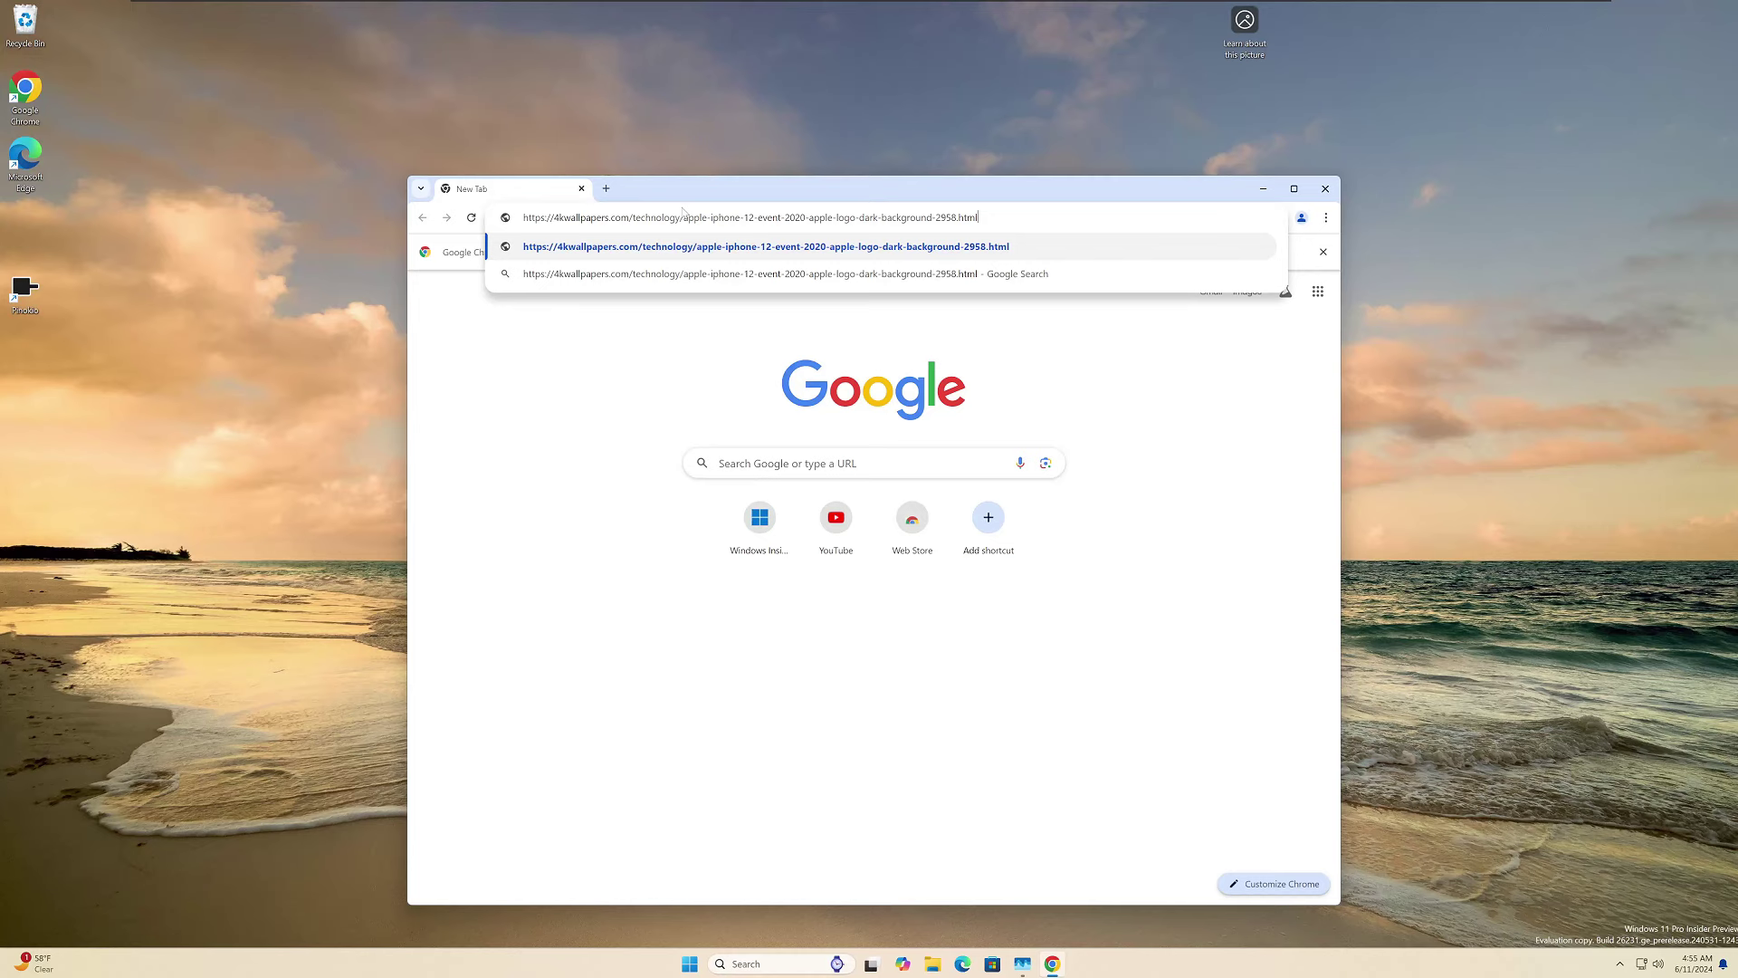
pyautogui.press('Return')
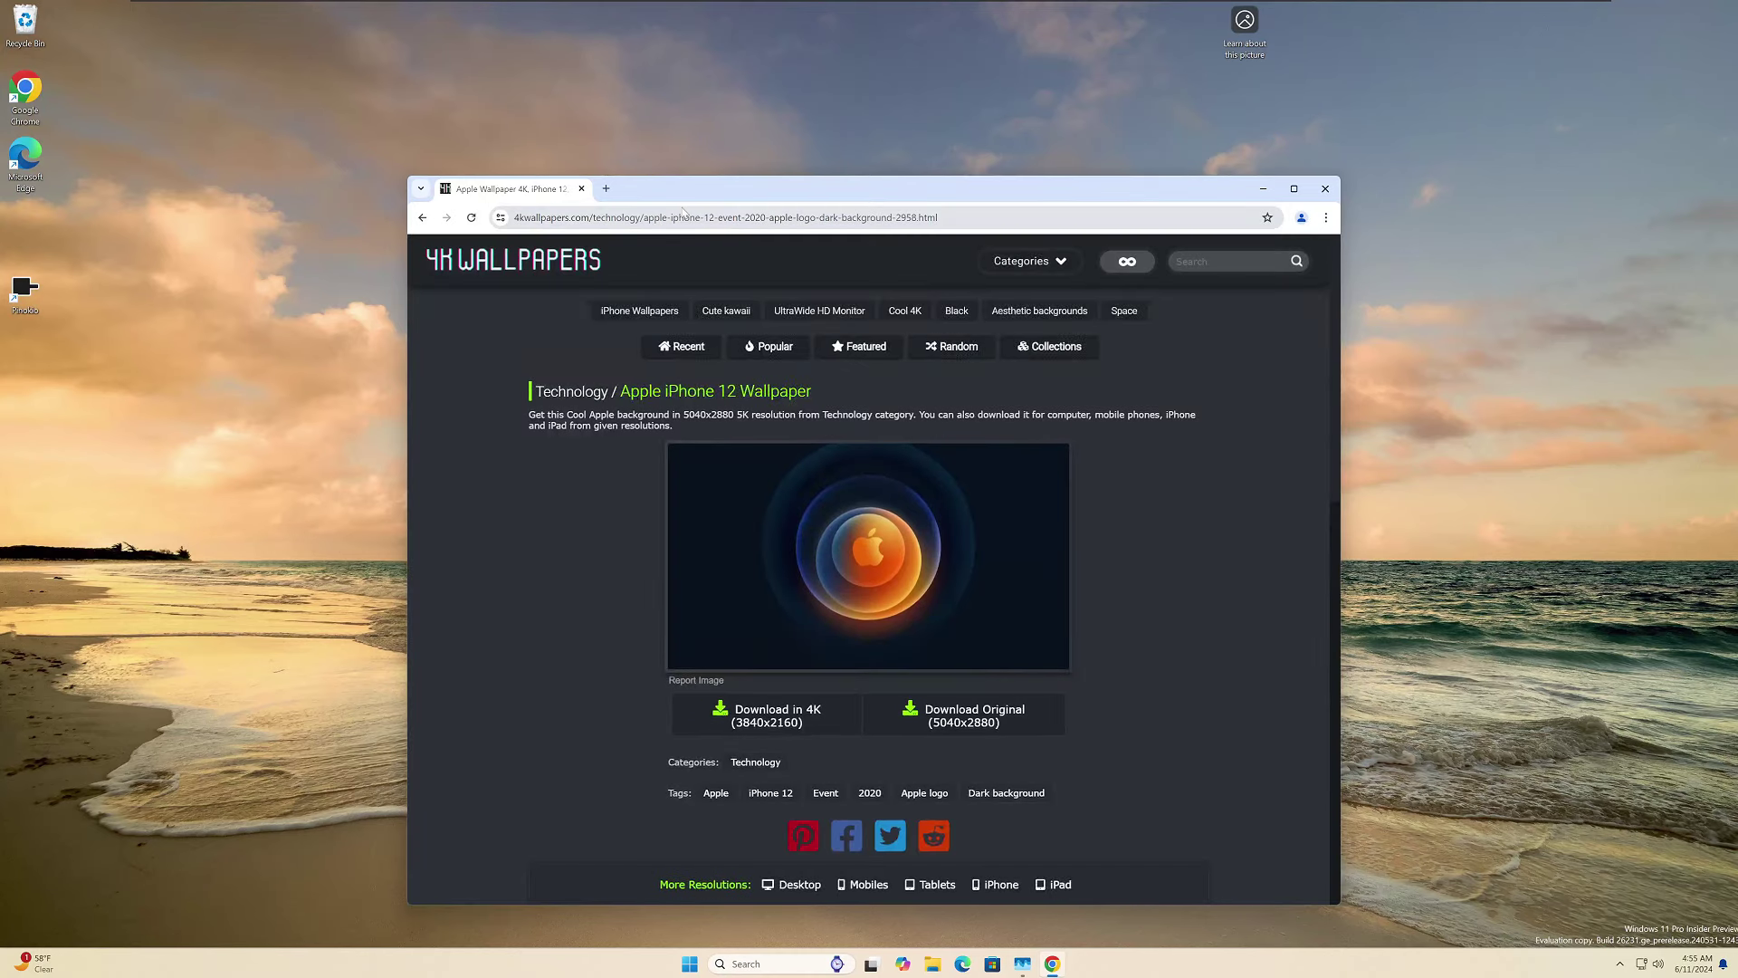
# Download the wallpaper in 4K at 3840x2160 resolution.
pyautogui.moveTo(887, 194); pyautogui.dragTo(758, 119)
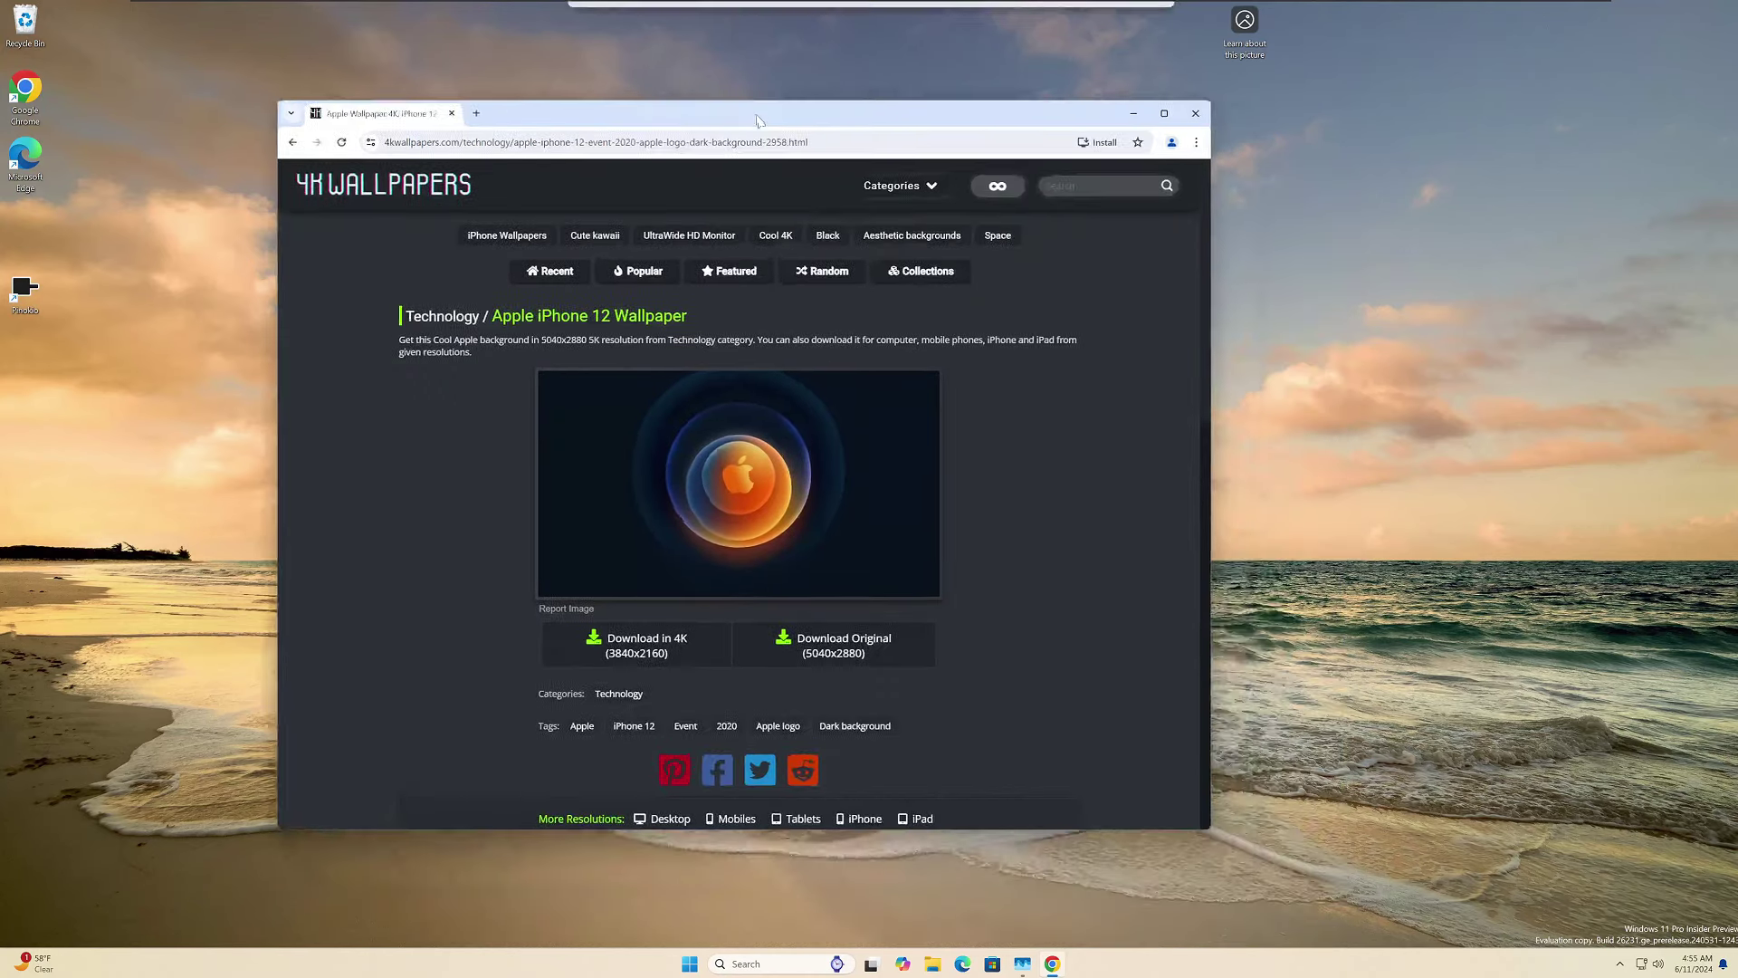
pyautogui.scroll(-3, 999, 494)
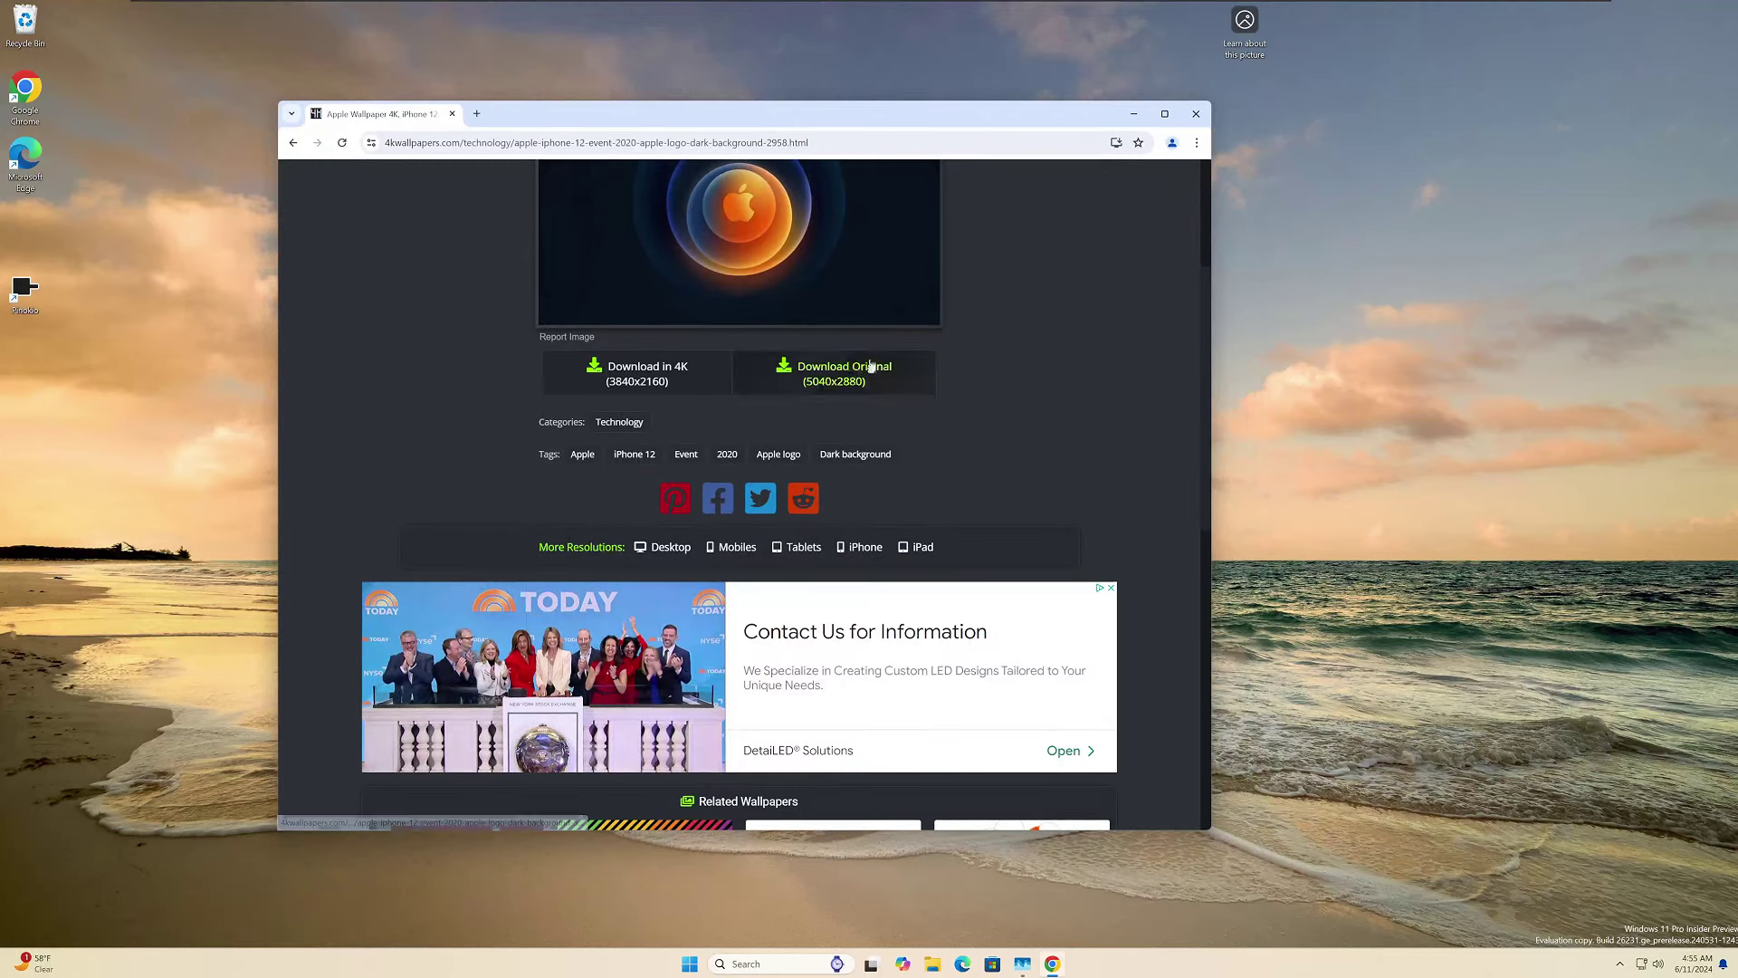
pyautogui.scroll(2, 824, 415)
pyautogui.scroll(-6, 1130, 507)
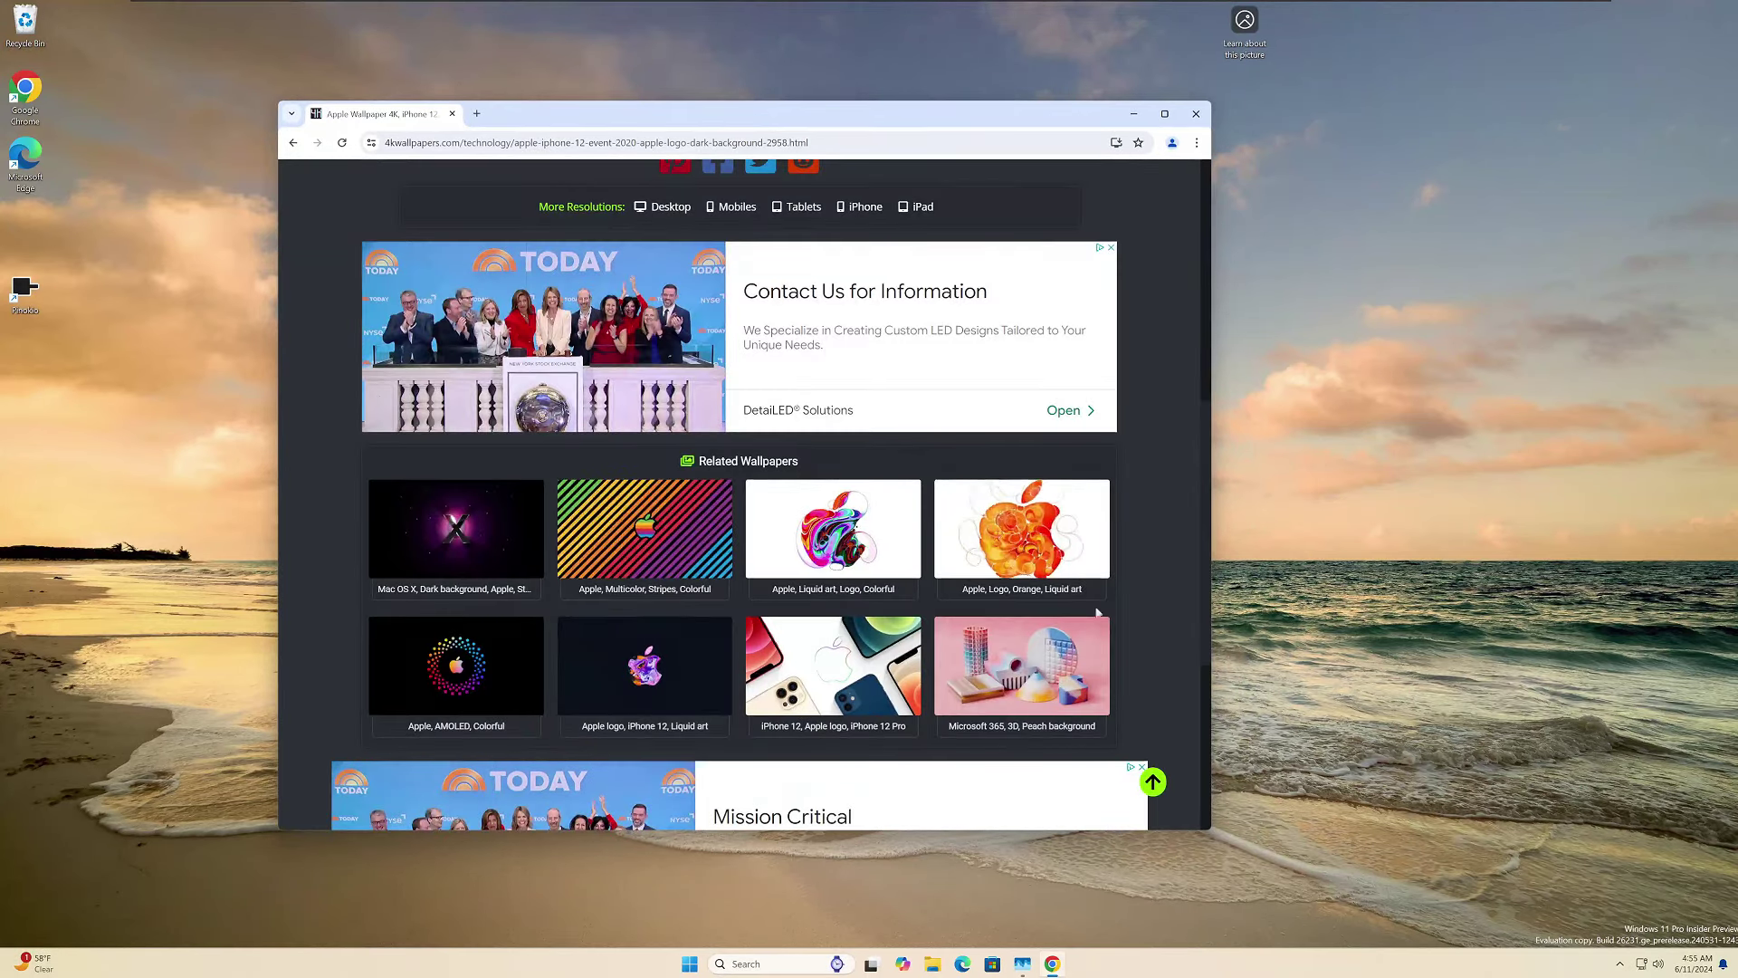
pyautogui.scroll(7, 939, 554)
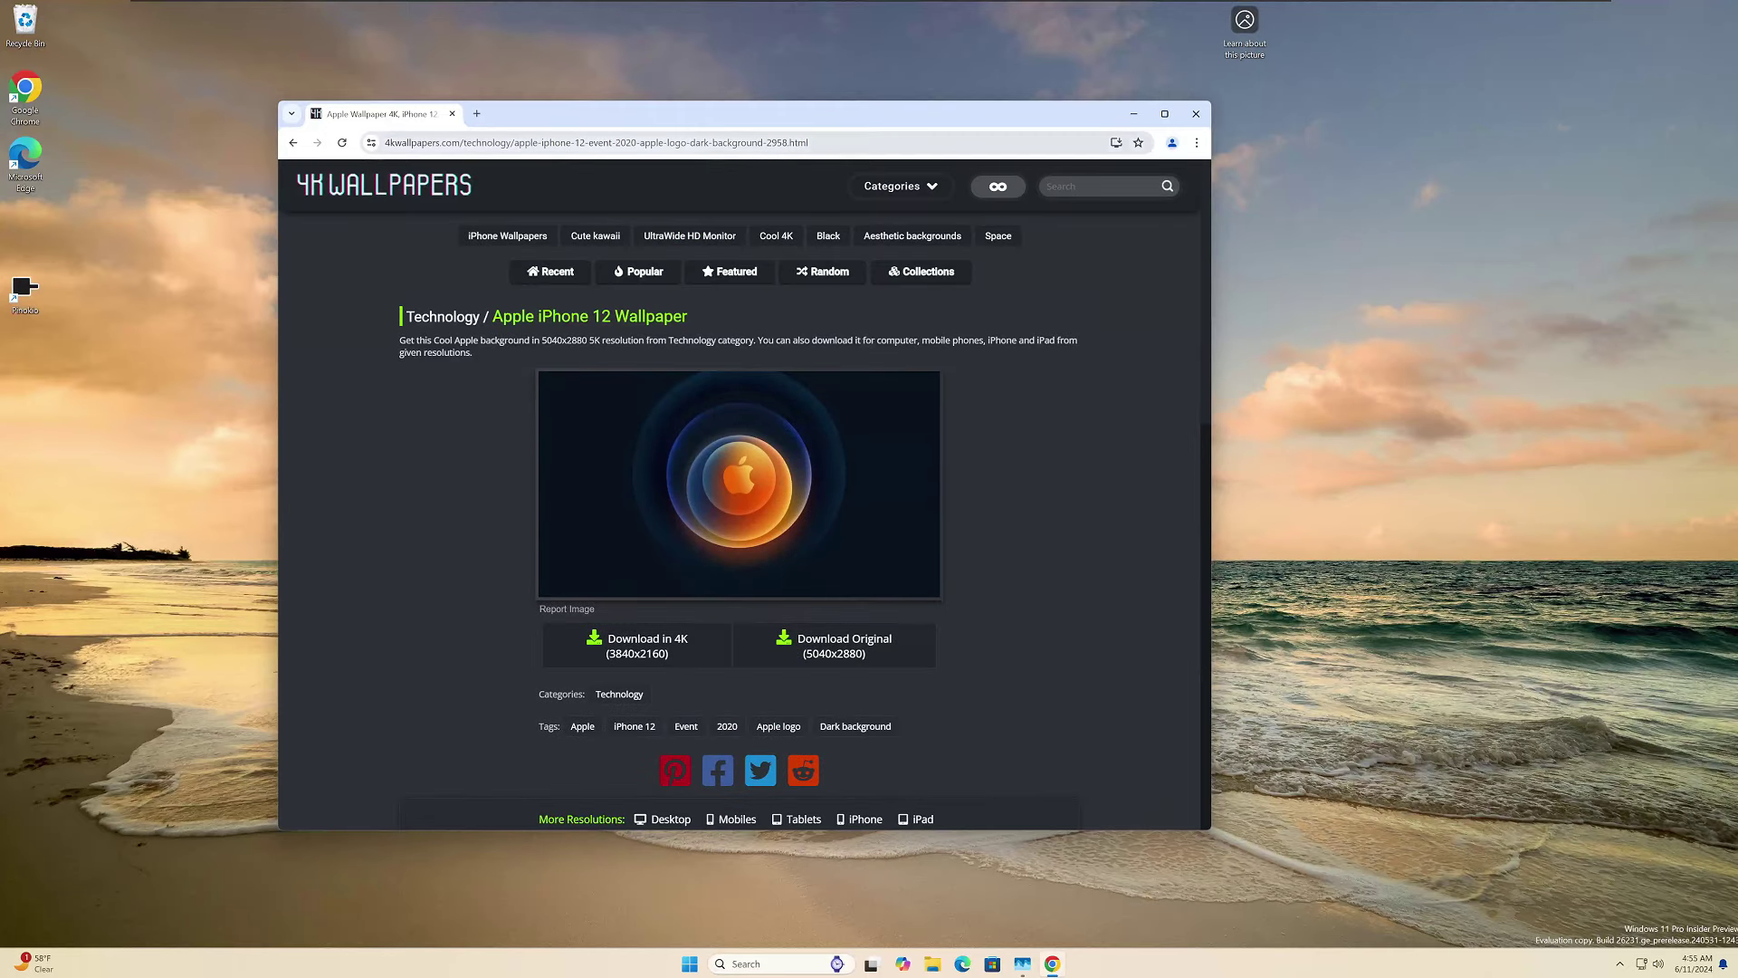
pyautogui.moveTo(822, 565)
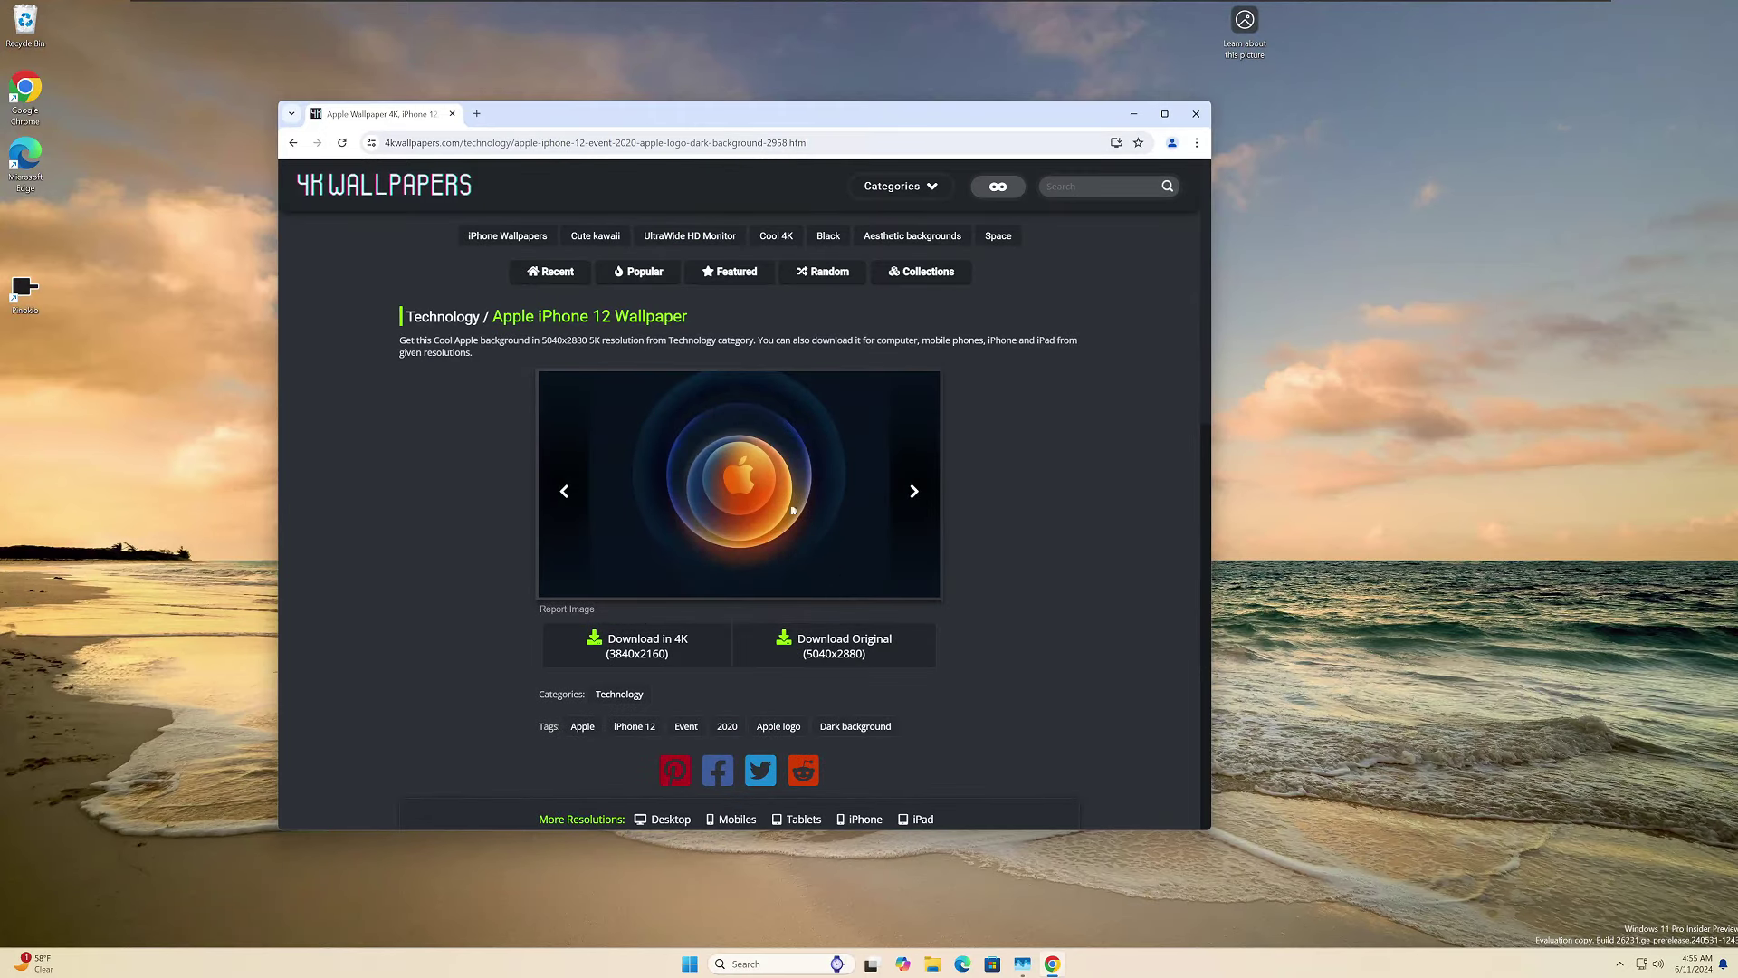
pyautogui.click(687, 652)
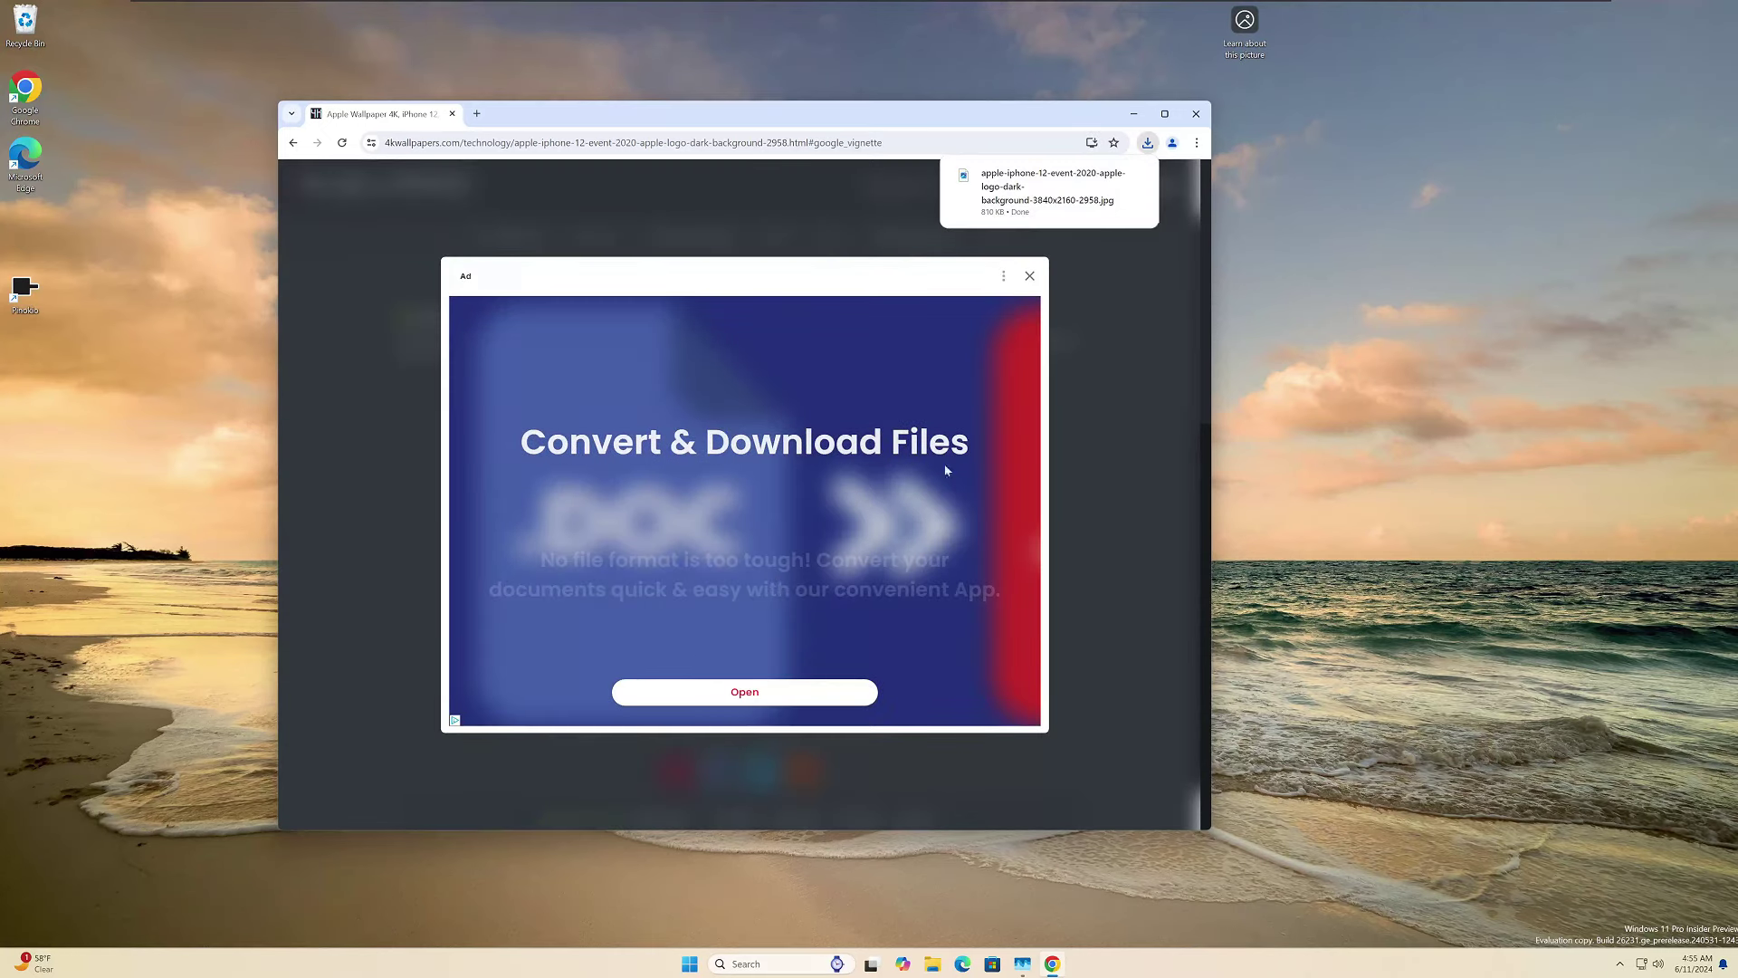
pyautogui.moveTo(1071, 191)
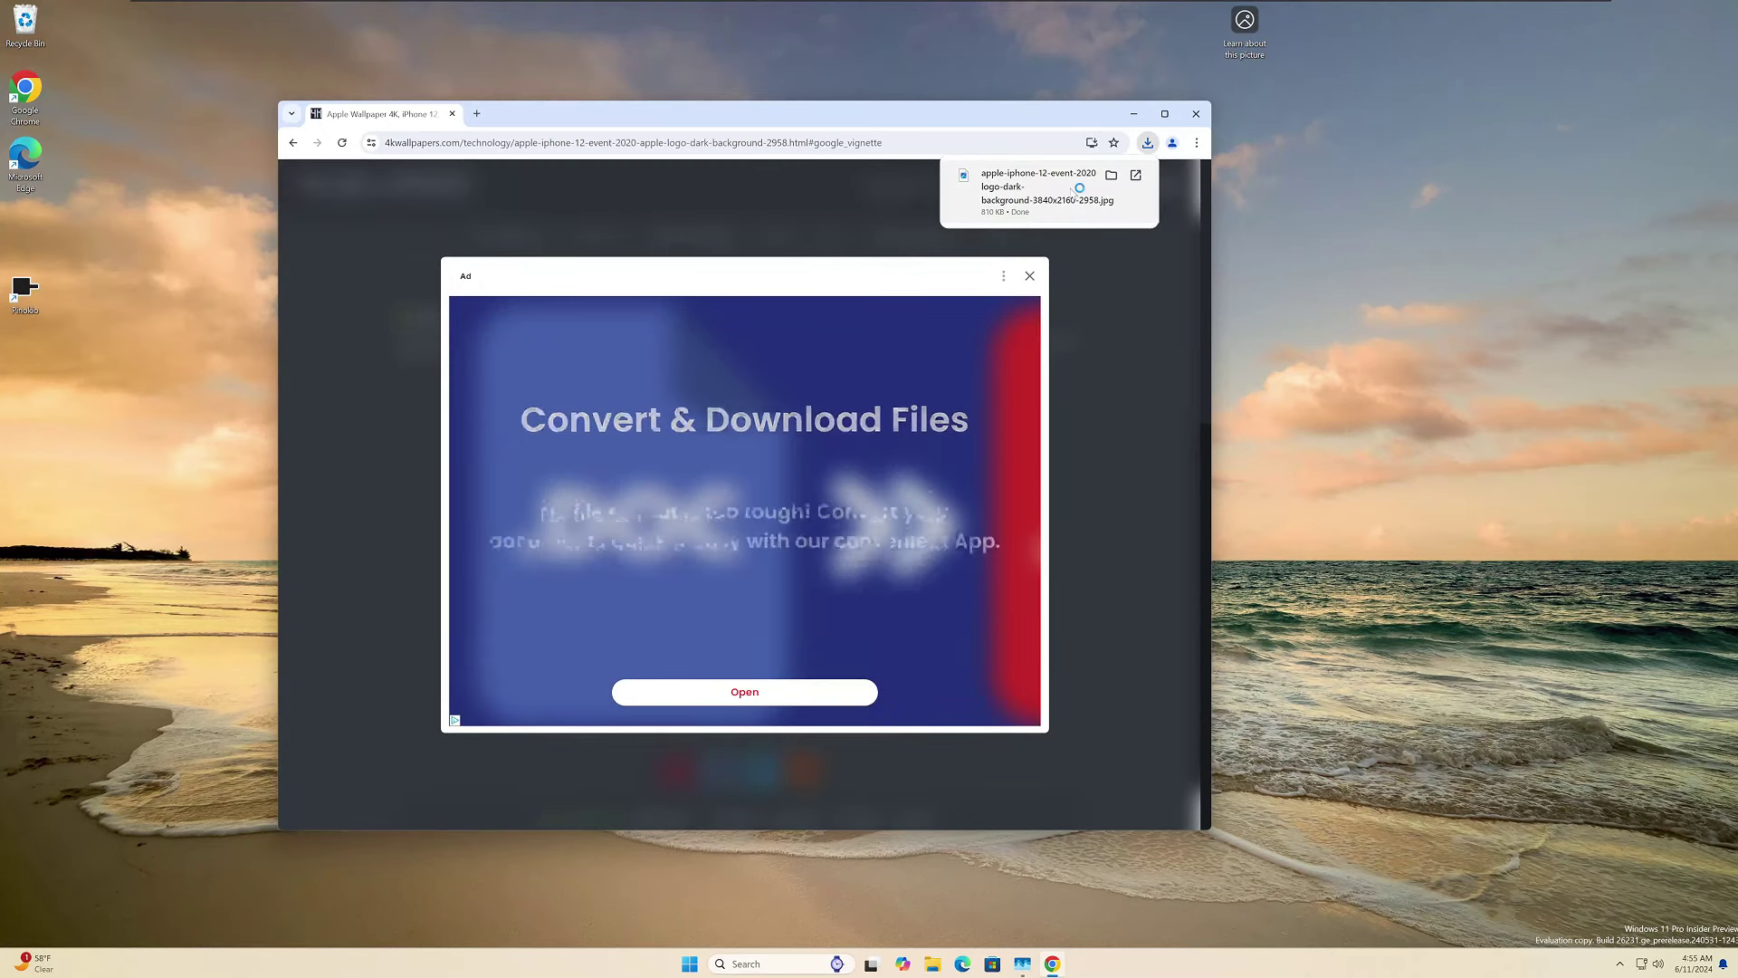
# Open the downloaded Apple wallpaper in Photos, set it as background, and close Photos.
pyautogui.click(1070, 190)
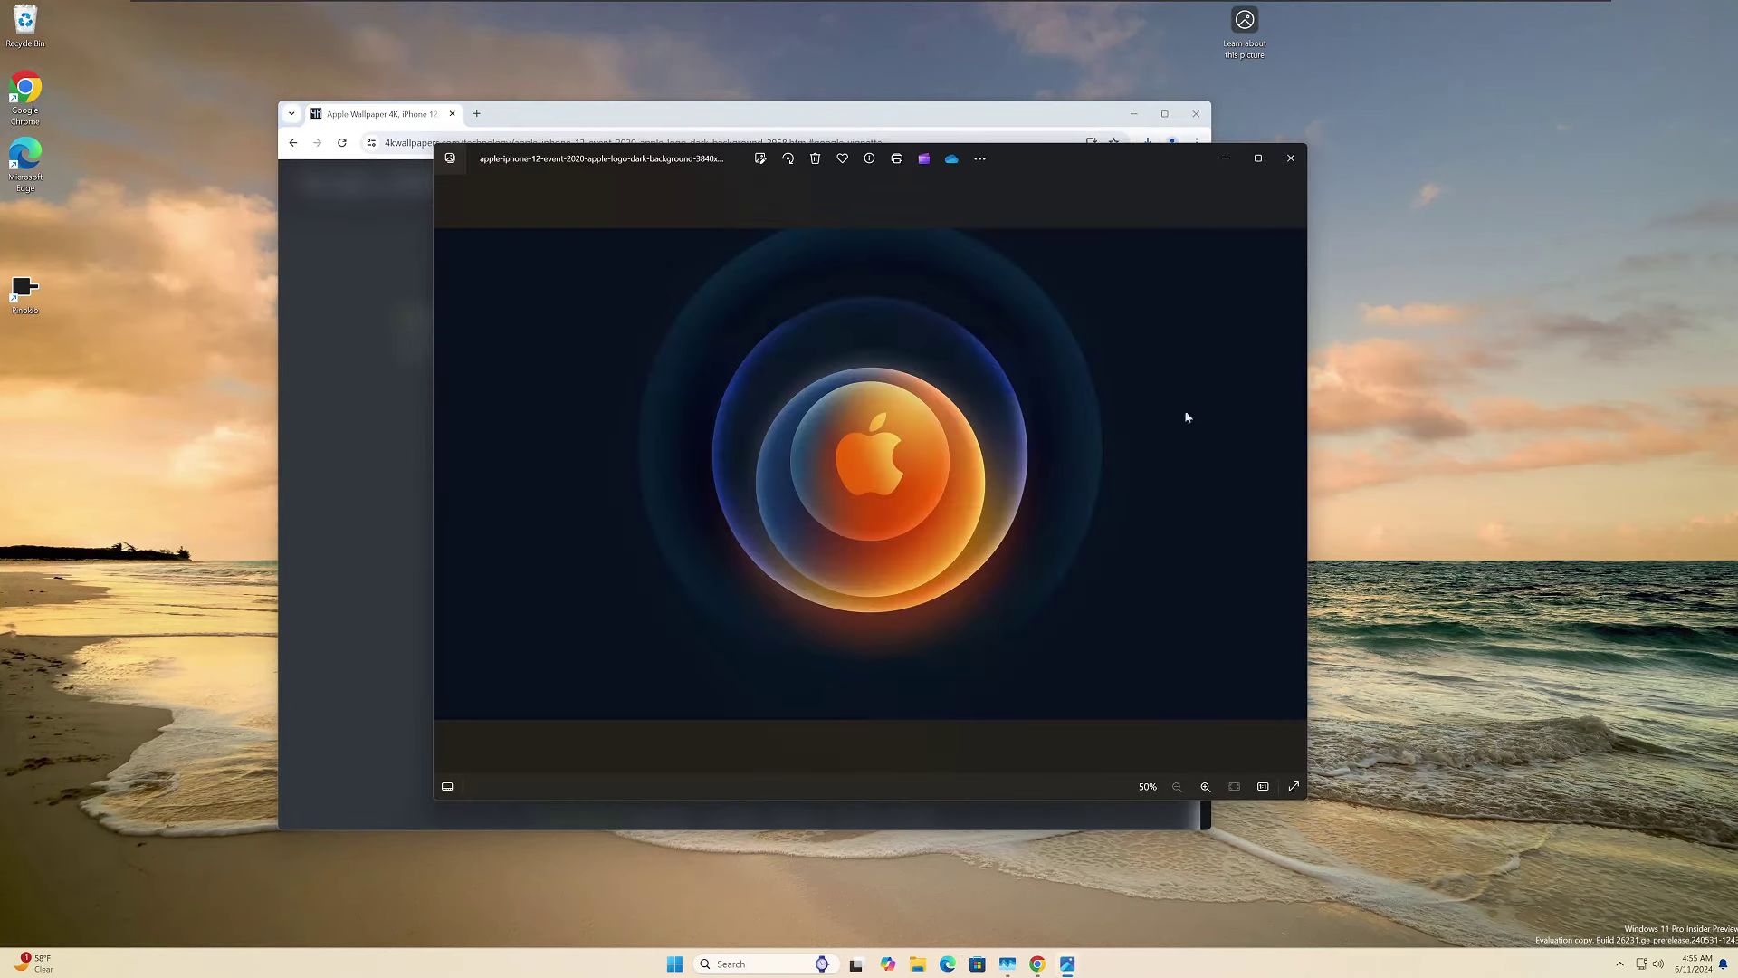
pyautogui.rightClick(1014, 414)
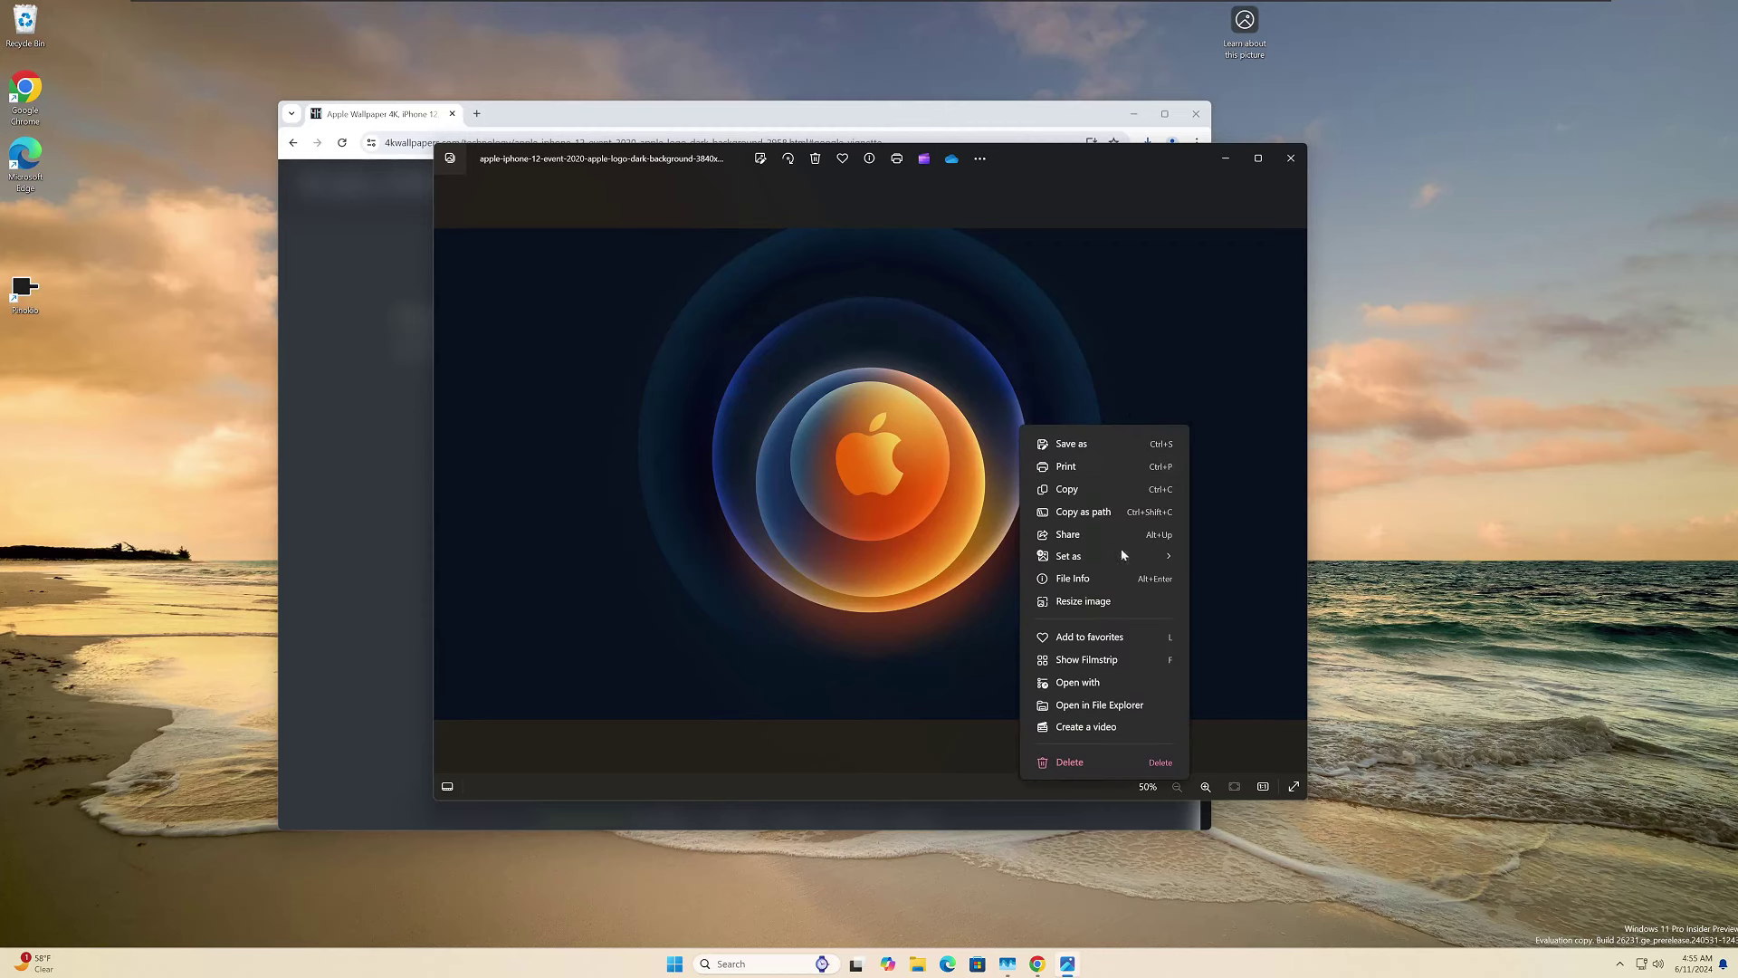
pyautogui.moveTo(1121, 560)
pyautogui.click(1241, 585)
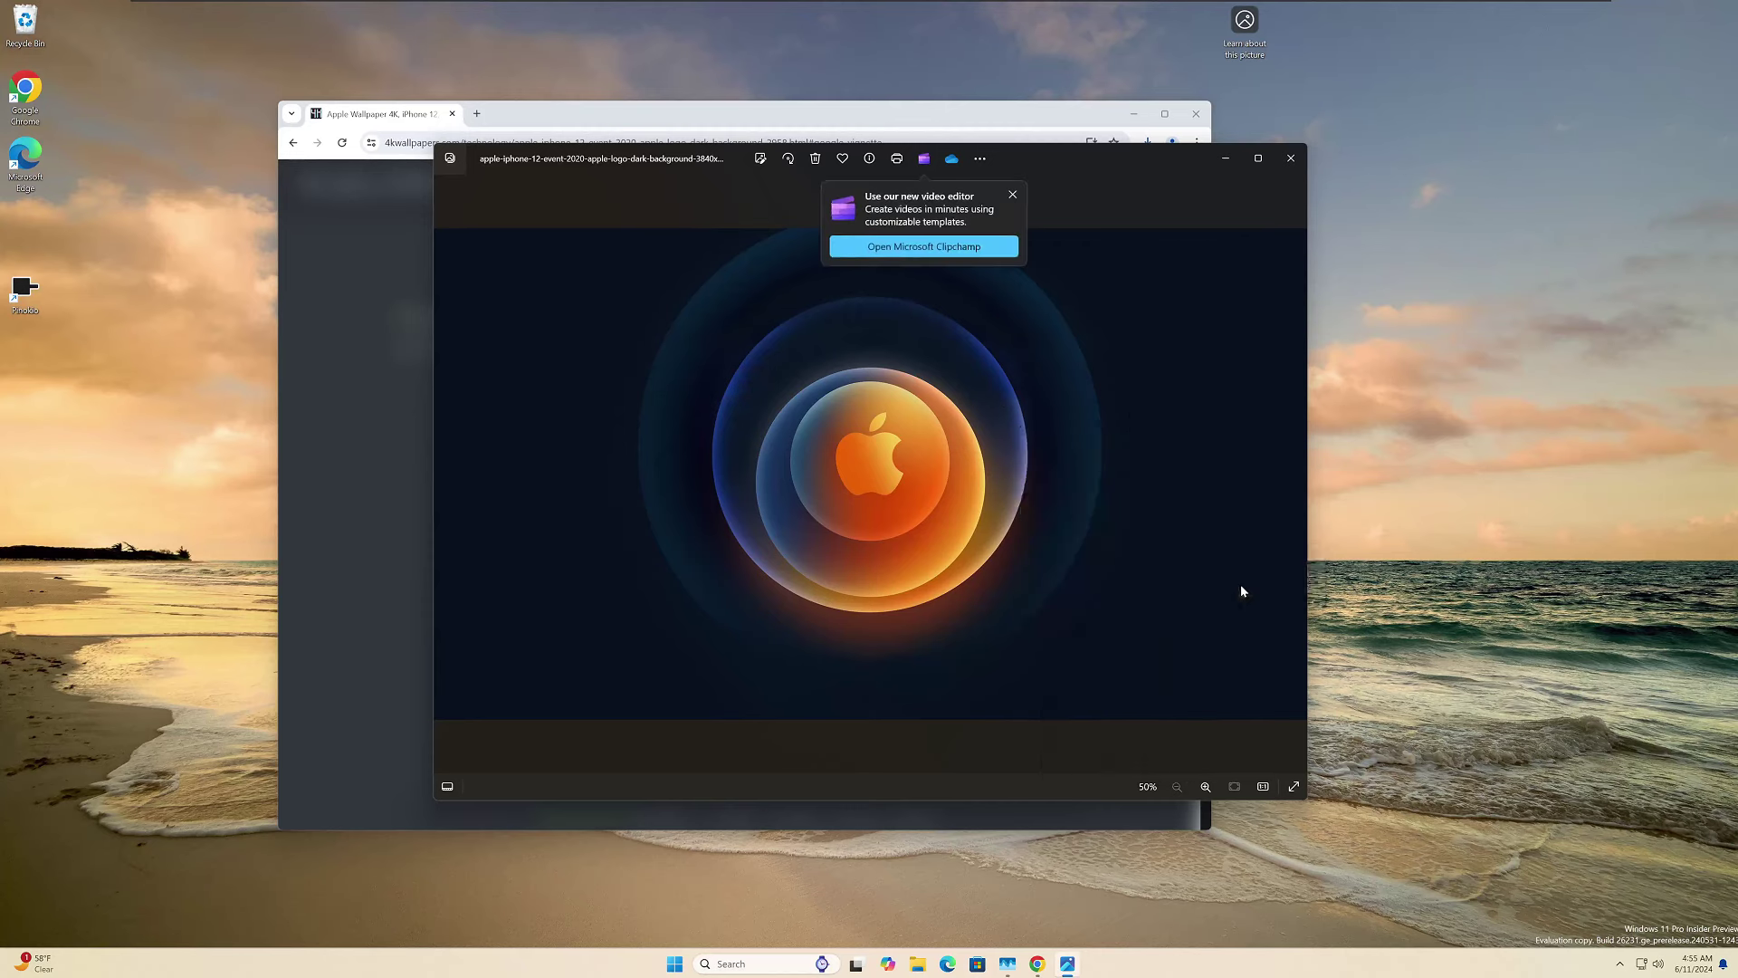
pyautogui.click(1290, 159)
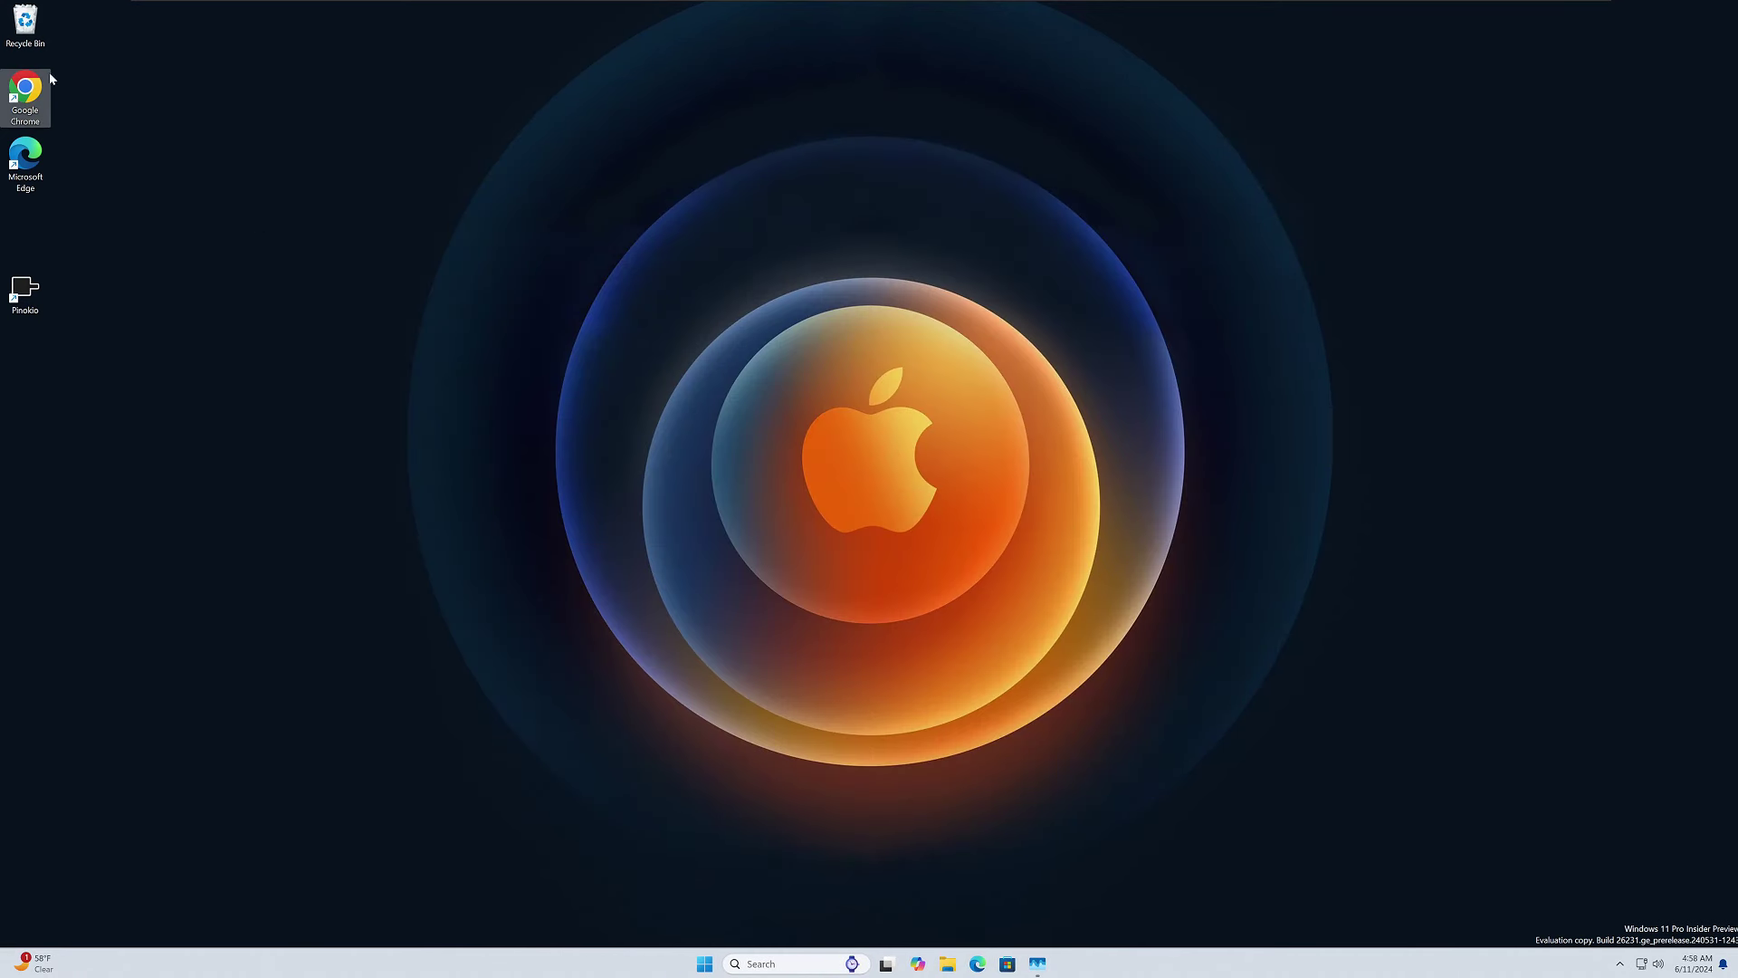
# Launch Chrome, load winstep.net/nexus.asp, and download the free Winstep Nexus dock.
pyautogui.doubleClick(26, 91)
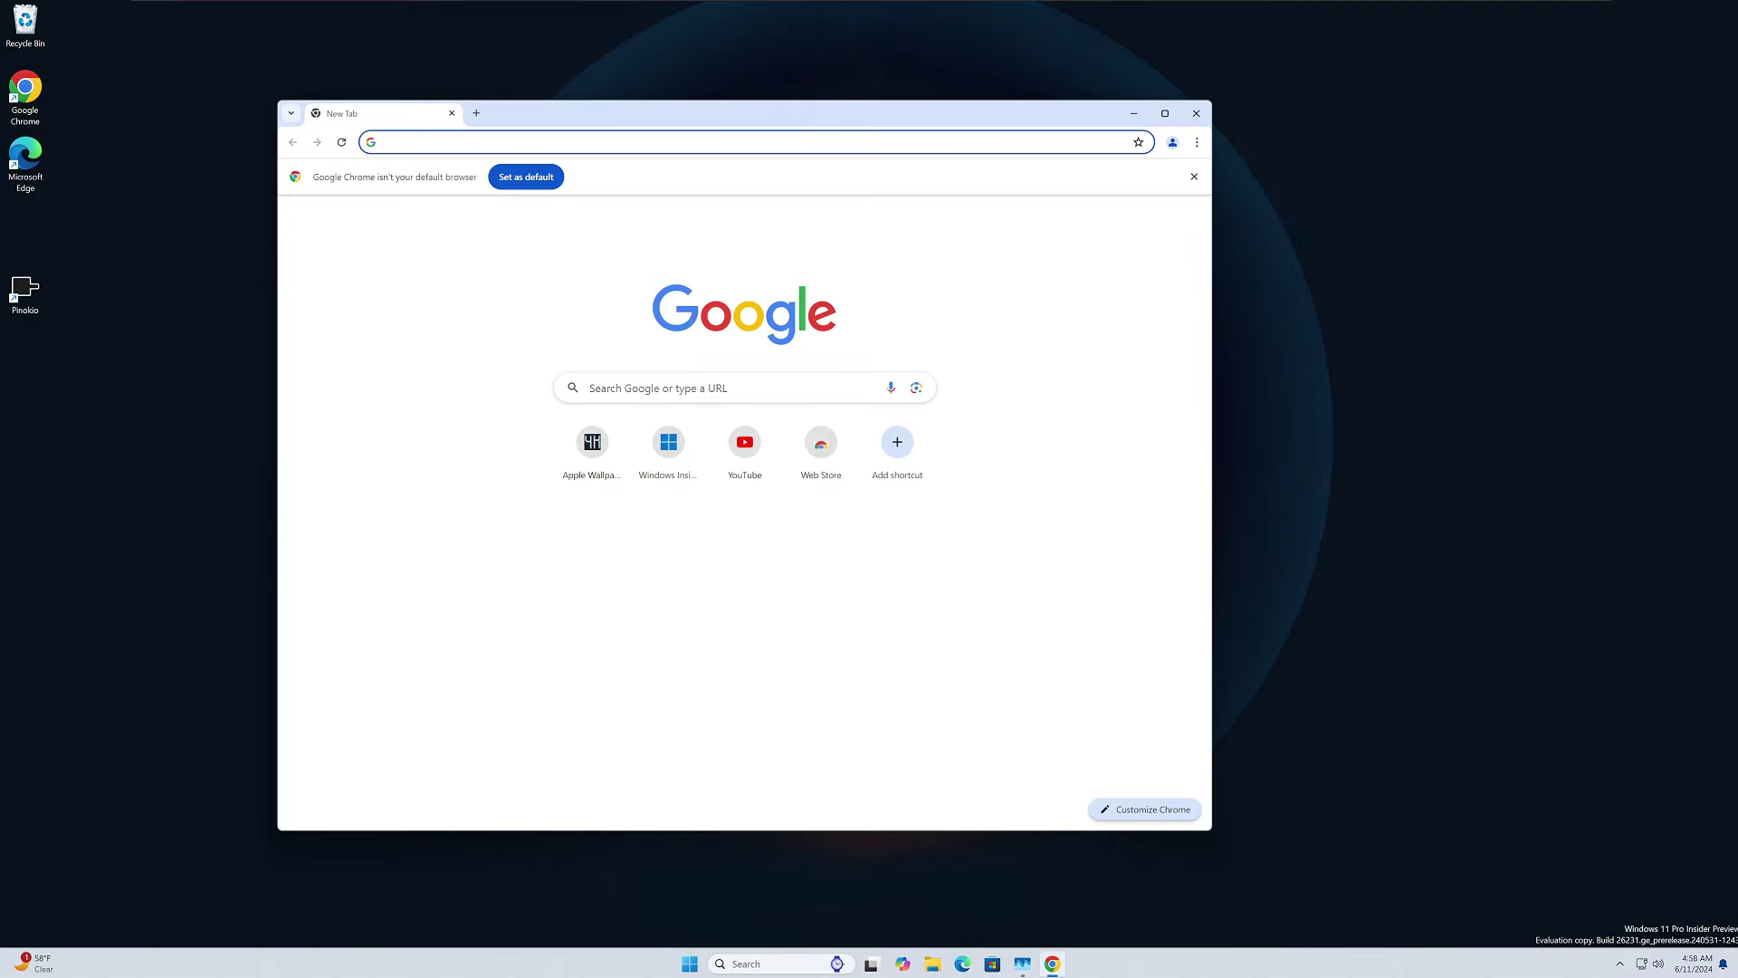
pyautogui.click(554, 140)
pyautogui.write('https://www.winstep.net/nexus.asp')
pyautogui.press('Return')
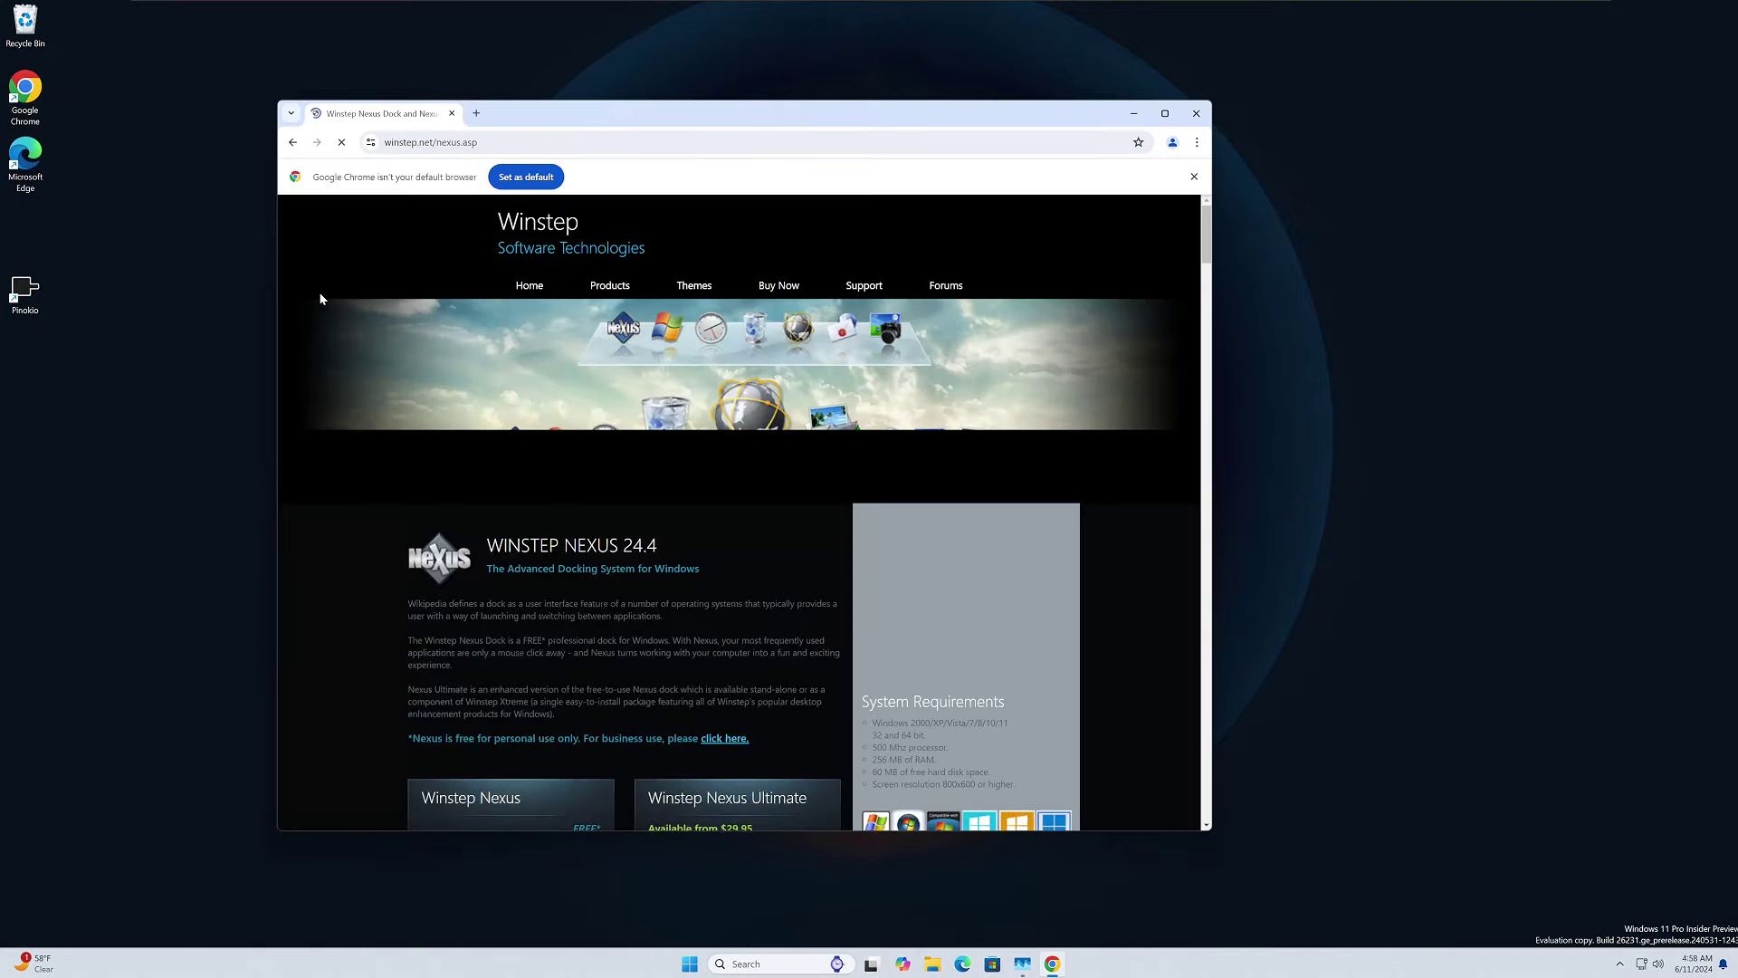
pyautogui.scroll(-2, 570, 761)
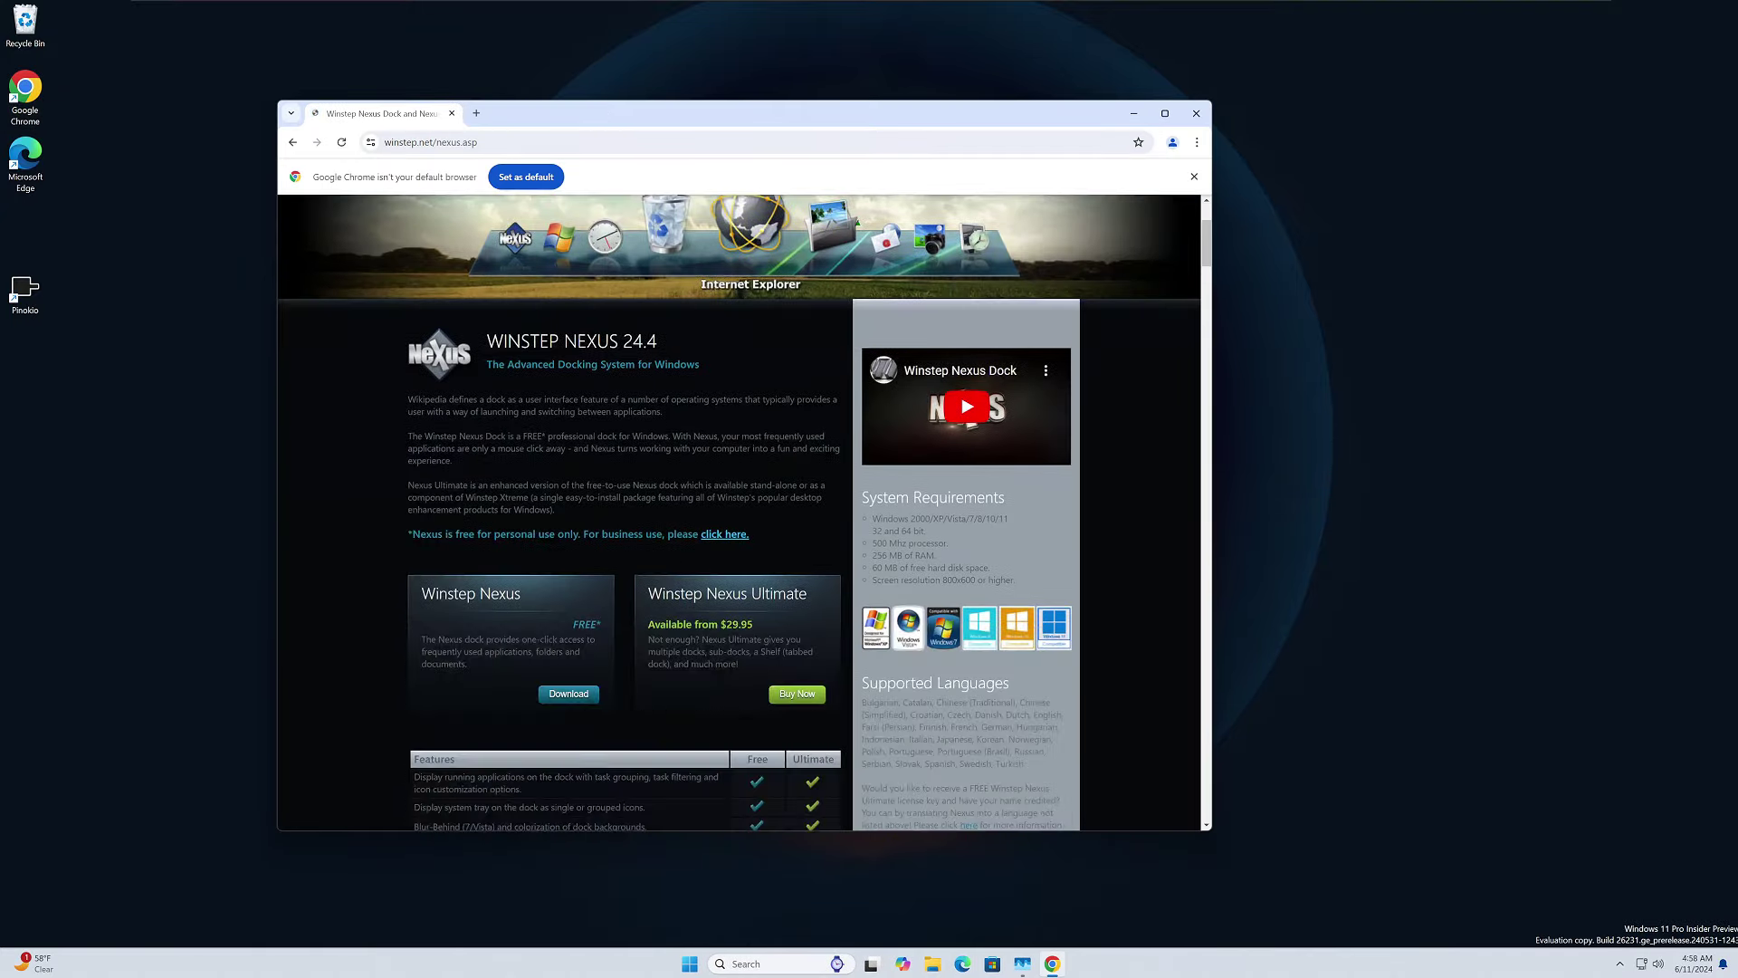
pyautogui.click(571, 694)
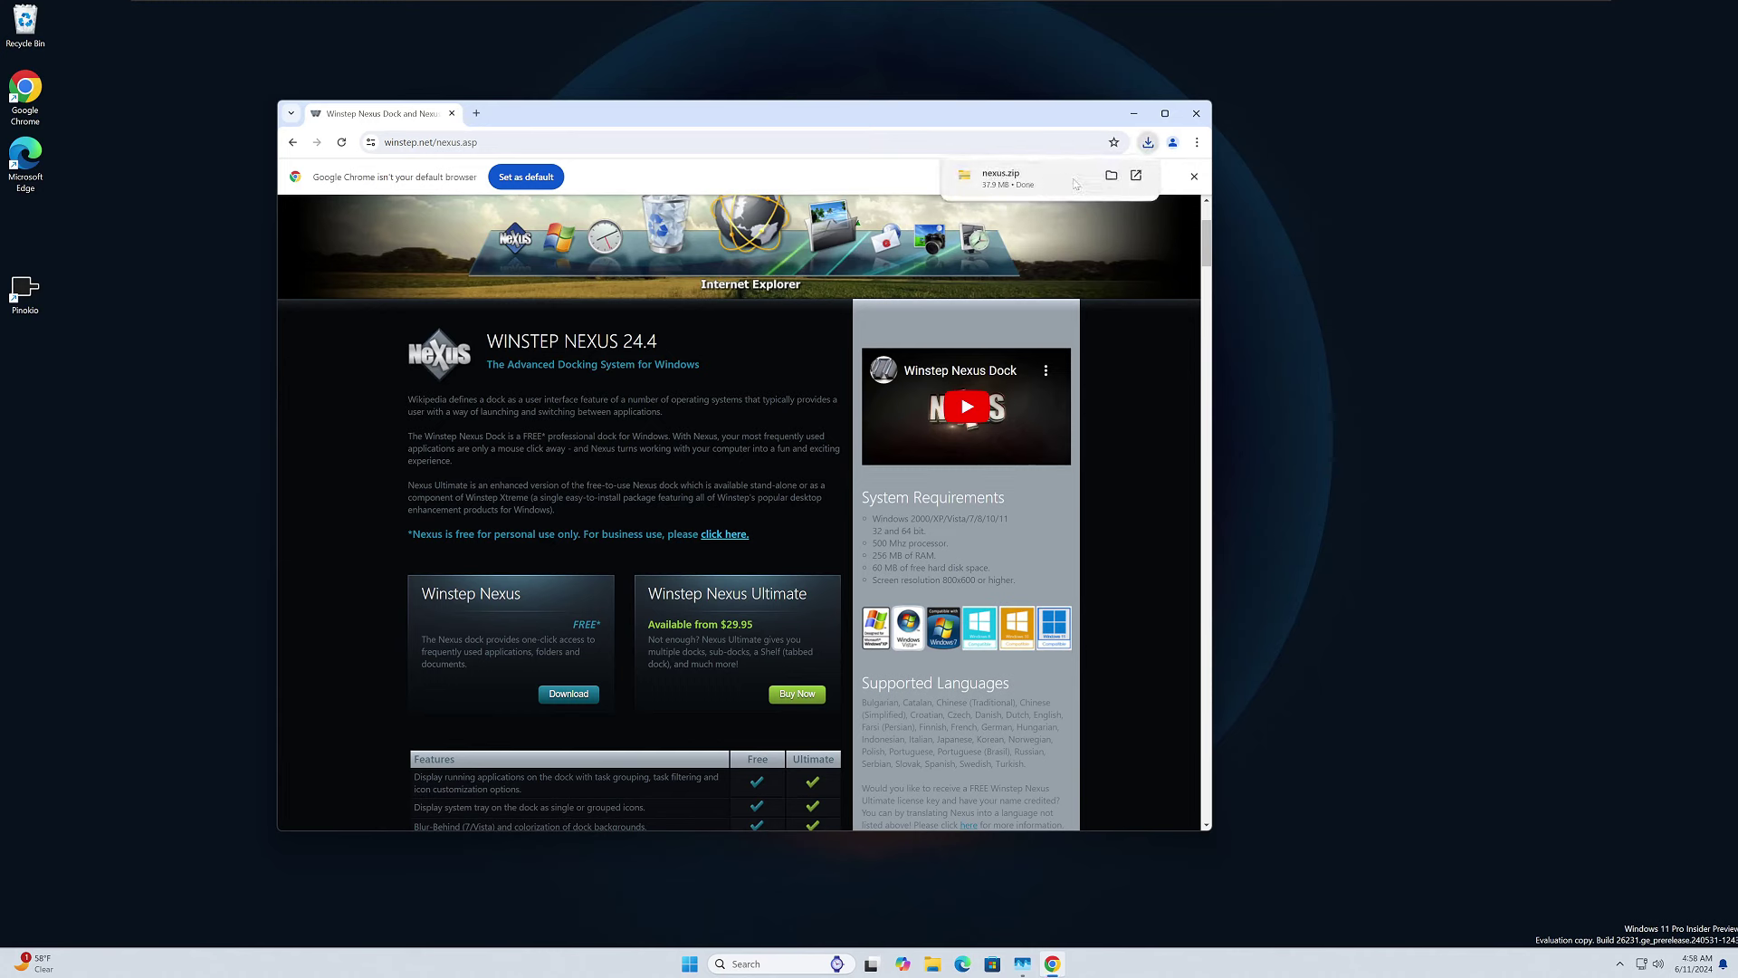
# Extract the downloaded nexus.zip into its nexus folder.
pyautogui.click(1110, 178)
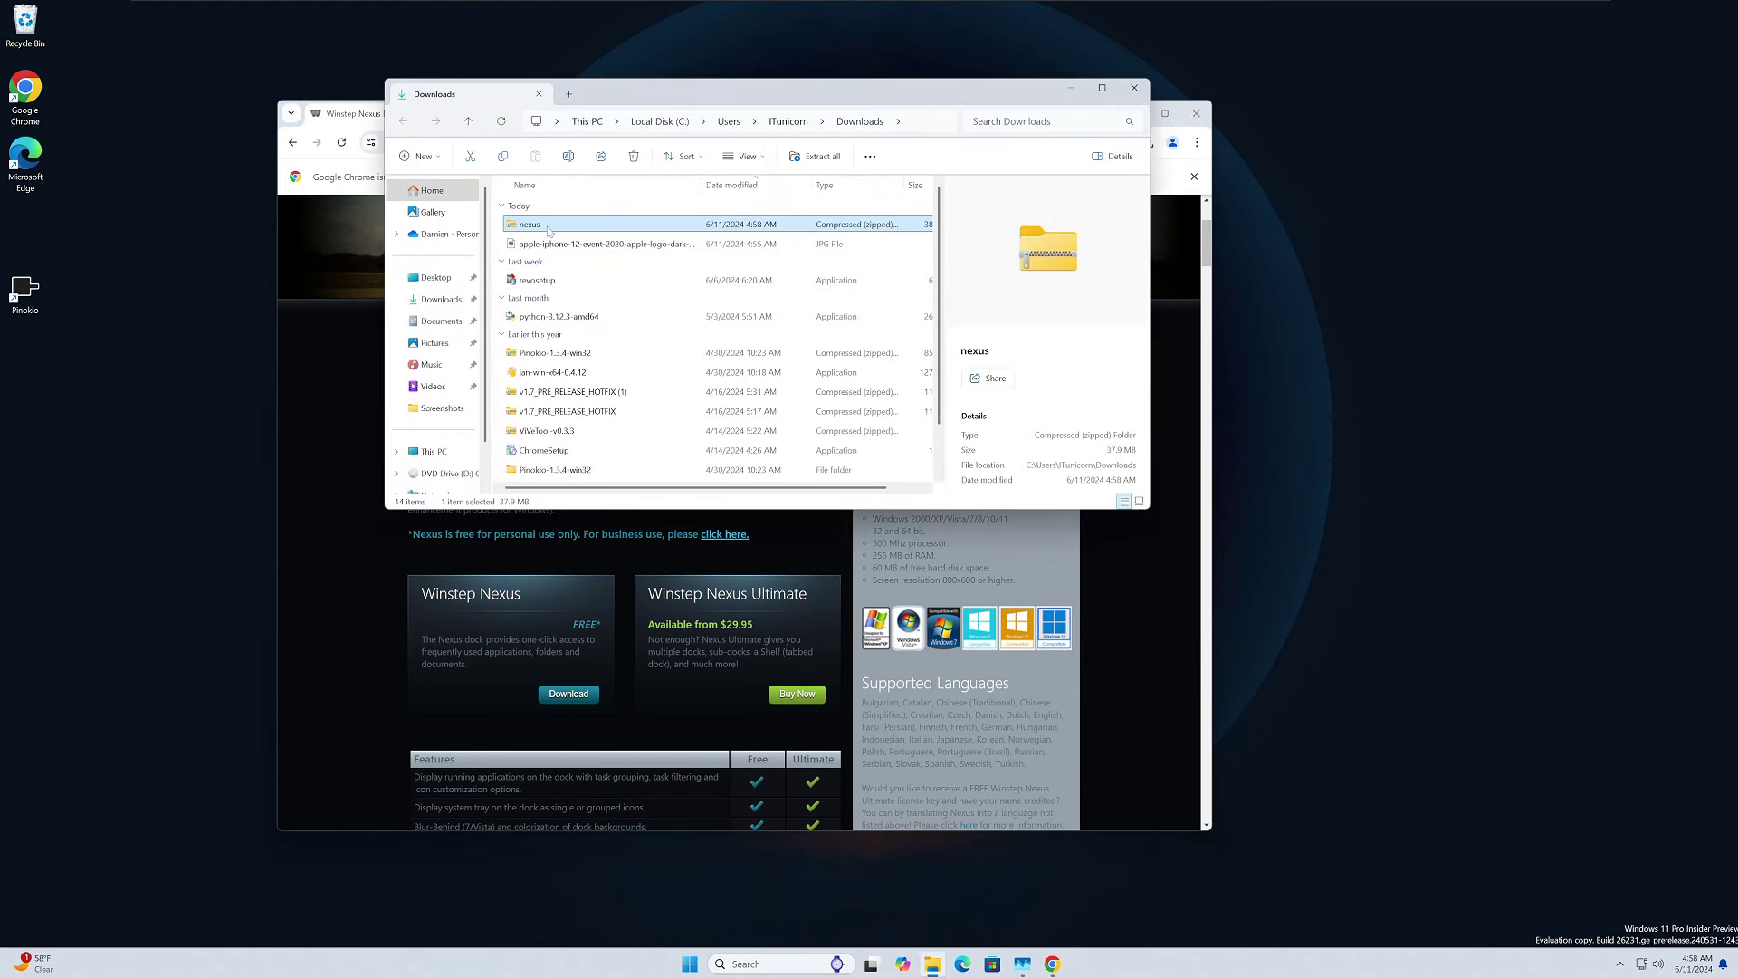
pyautogui.rightClick(547, 230)
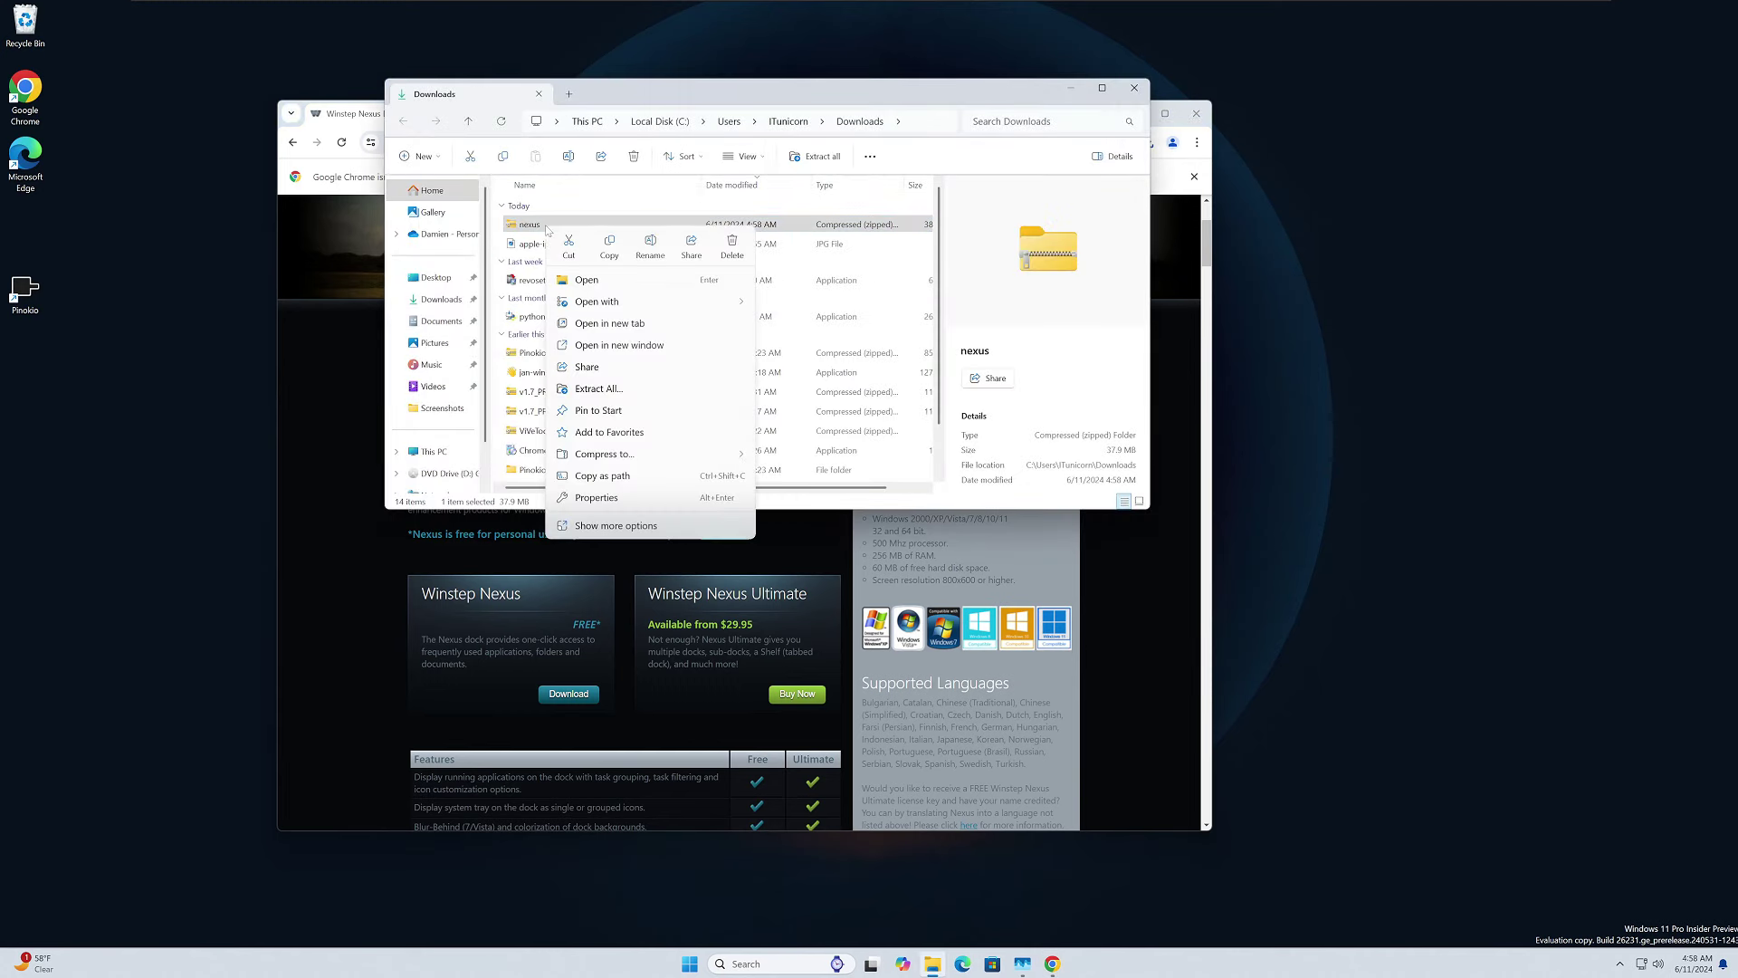
pyautogui.click(593, 388)
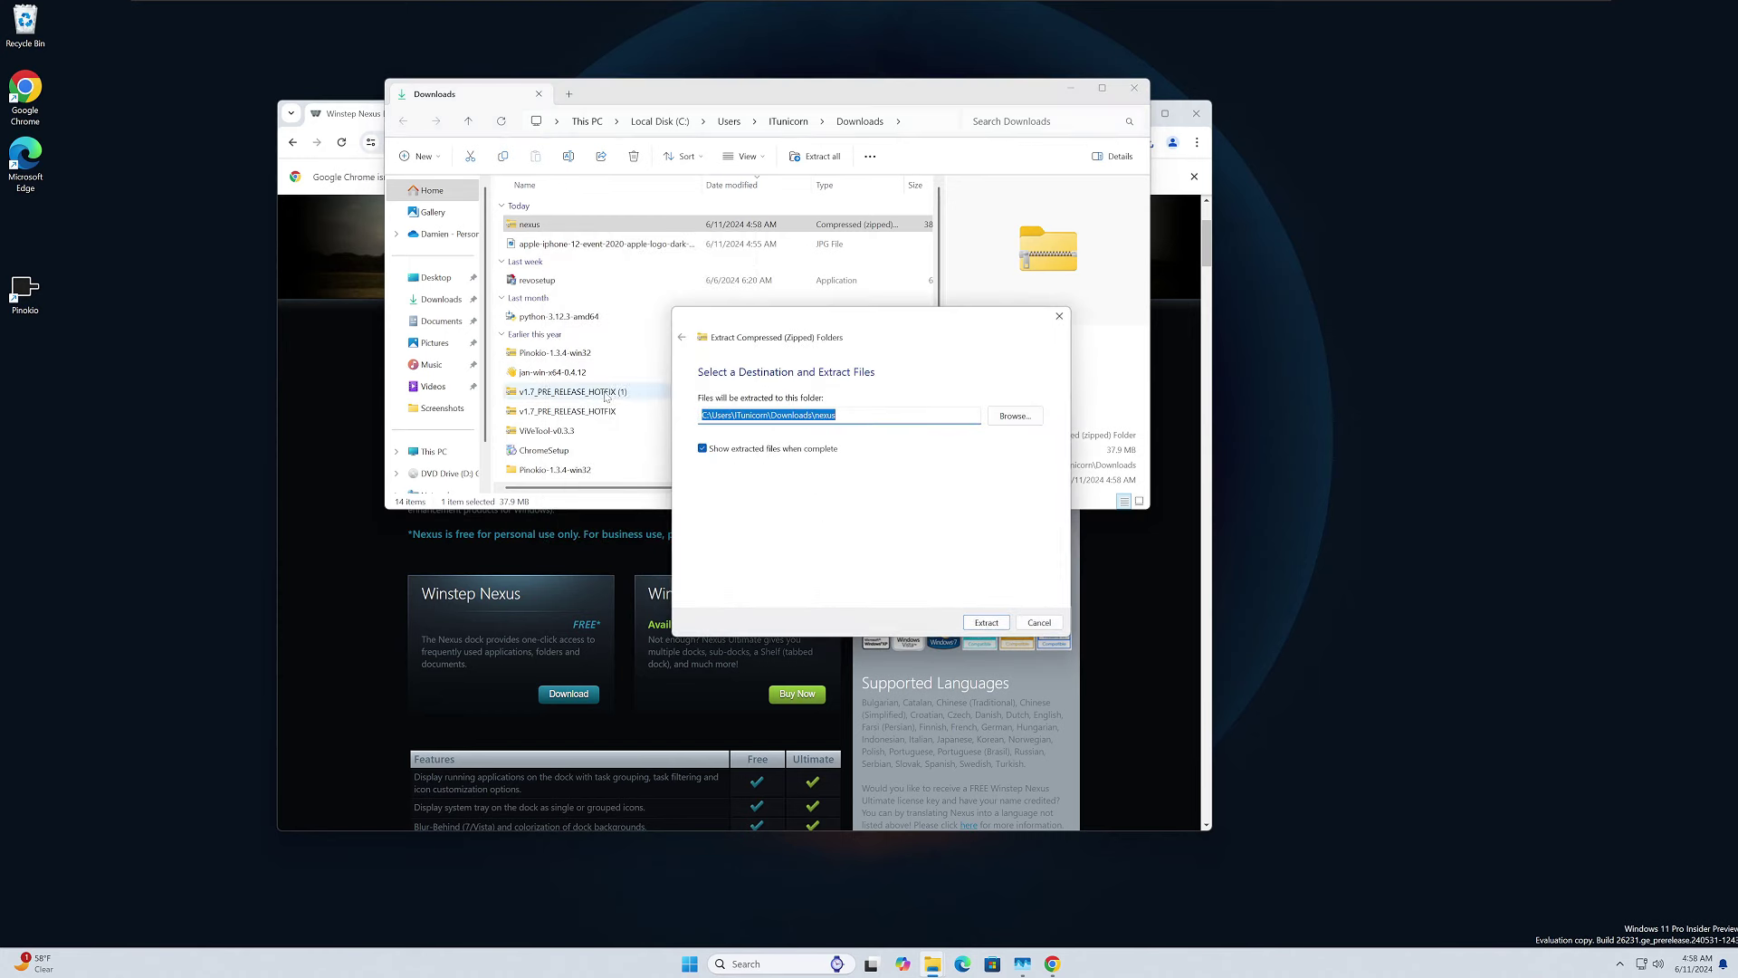
pyautogui.click(986, 623)
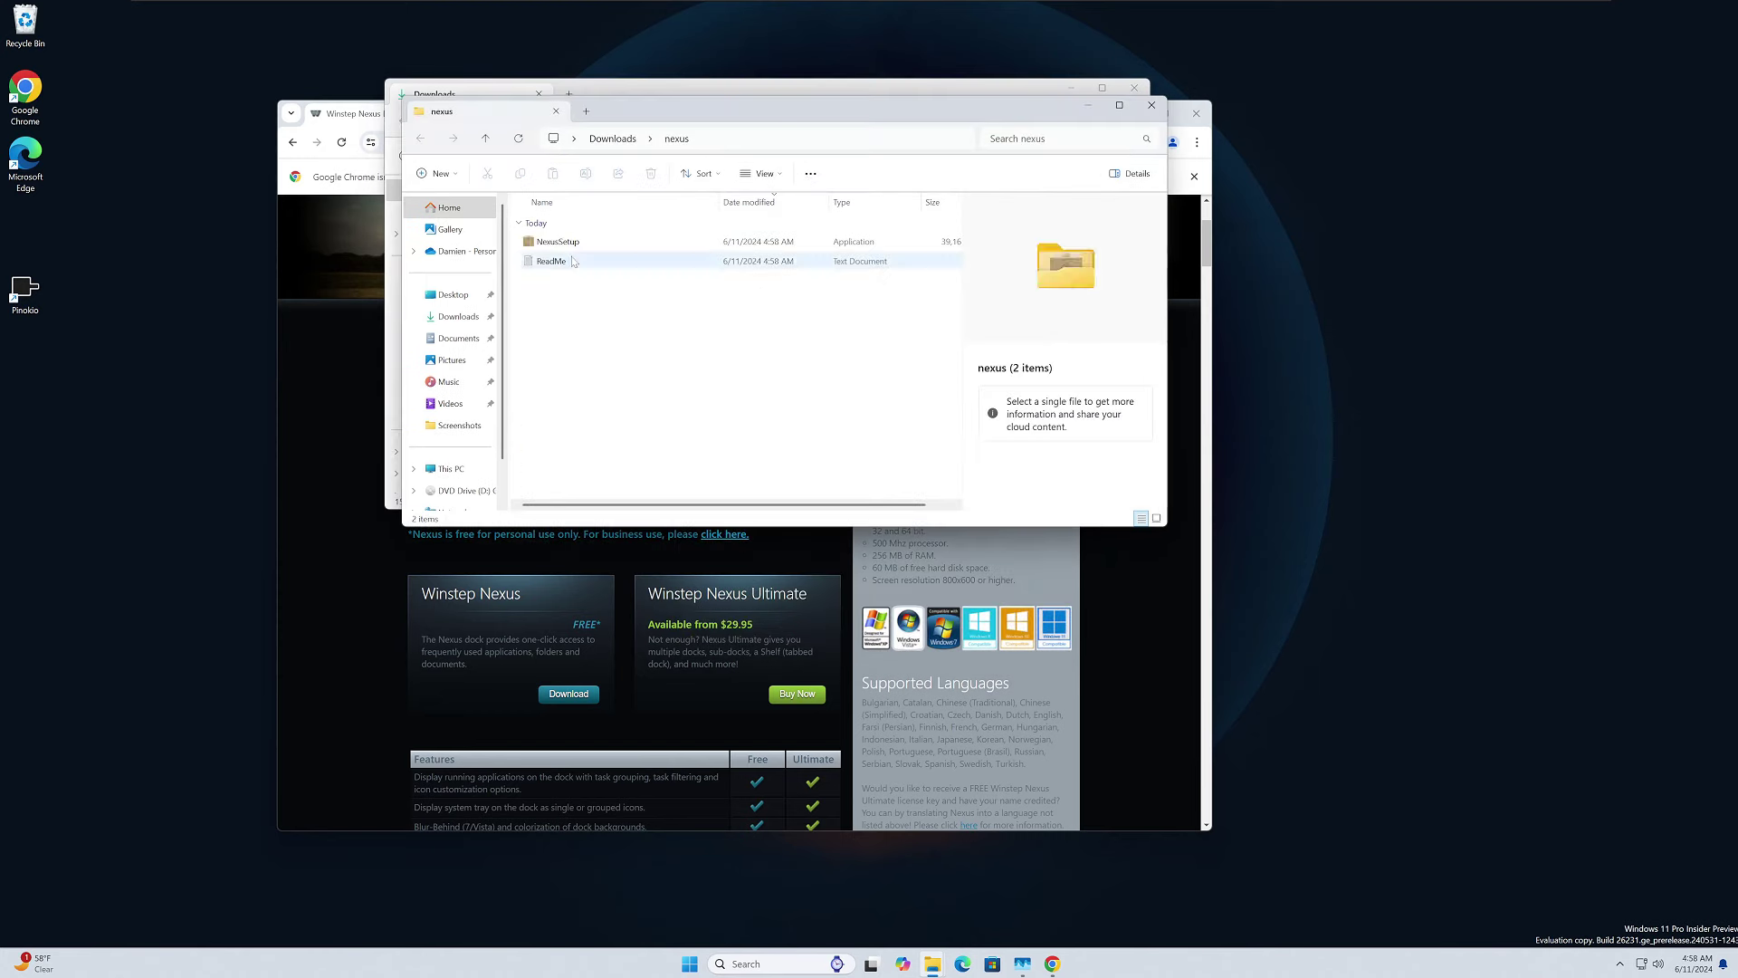
# Run NexusSetup and install Nexus with the license accepted and the default install folder.
pyautogui.doubleClick(558, 241)
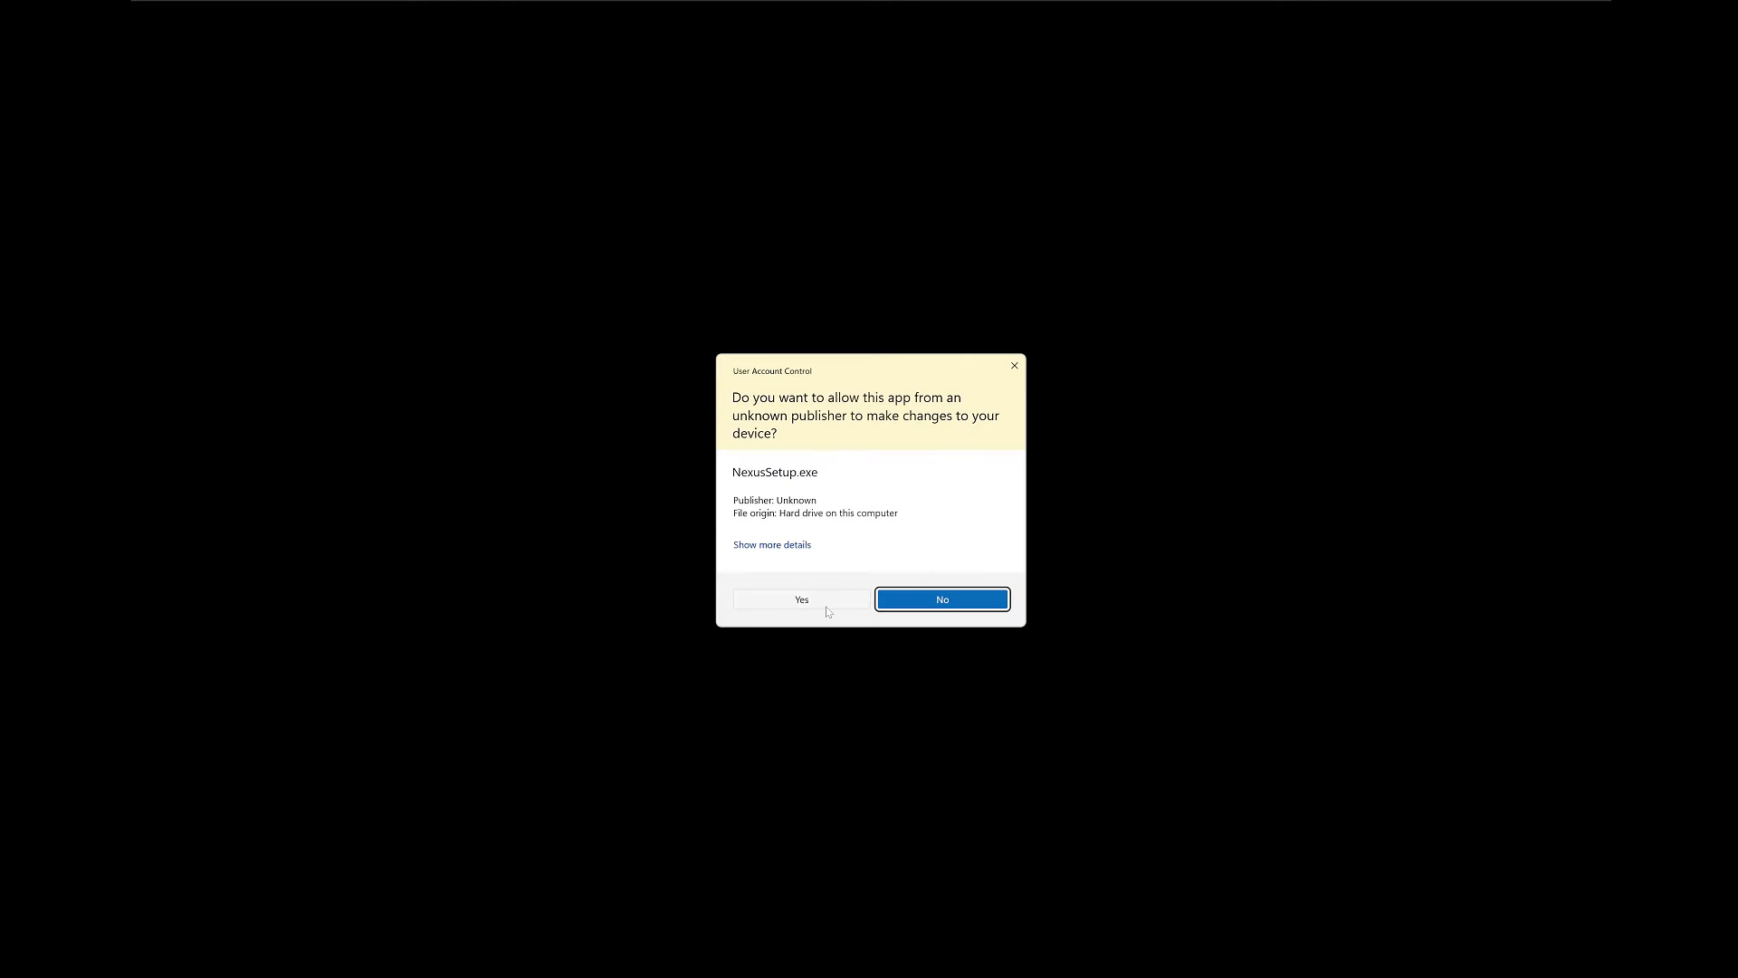
pyautogui.click(823, 605)
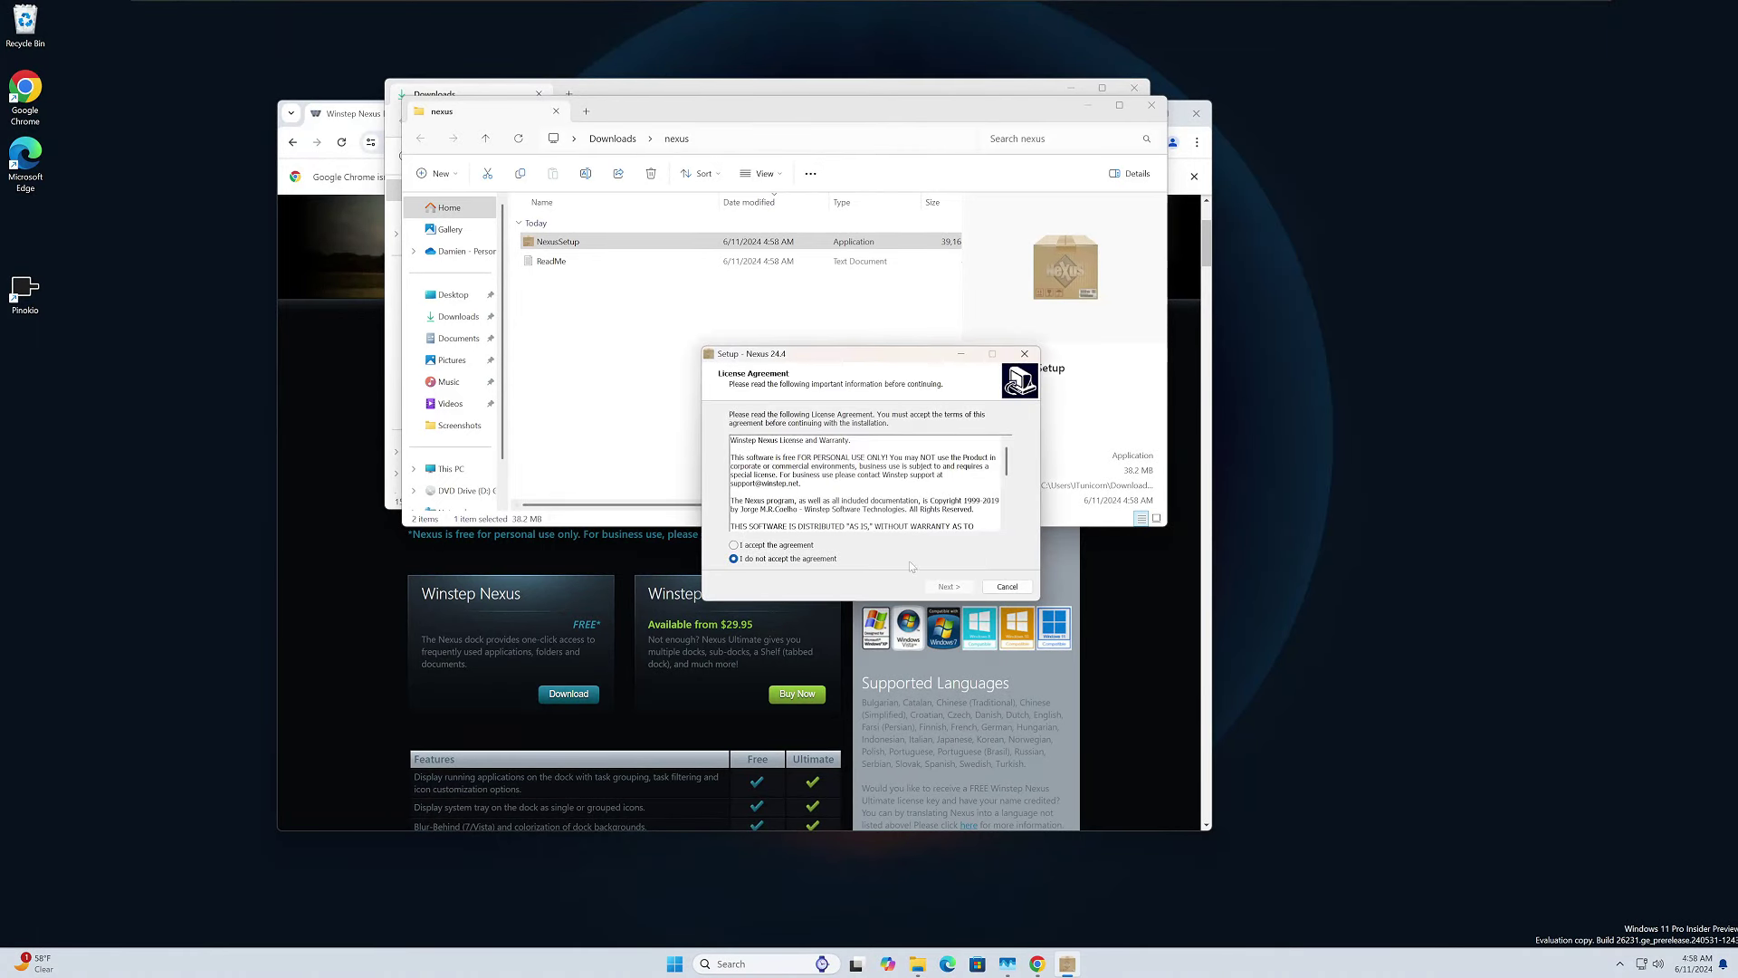
pyautogui.click(778, 544)
pyautogui.click(949, 585)
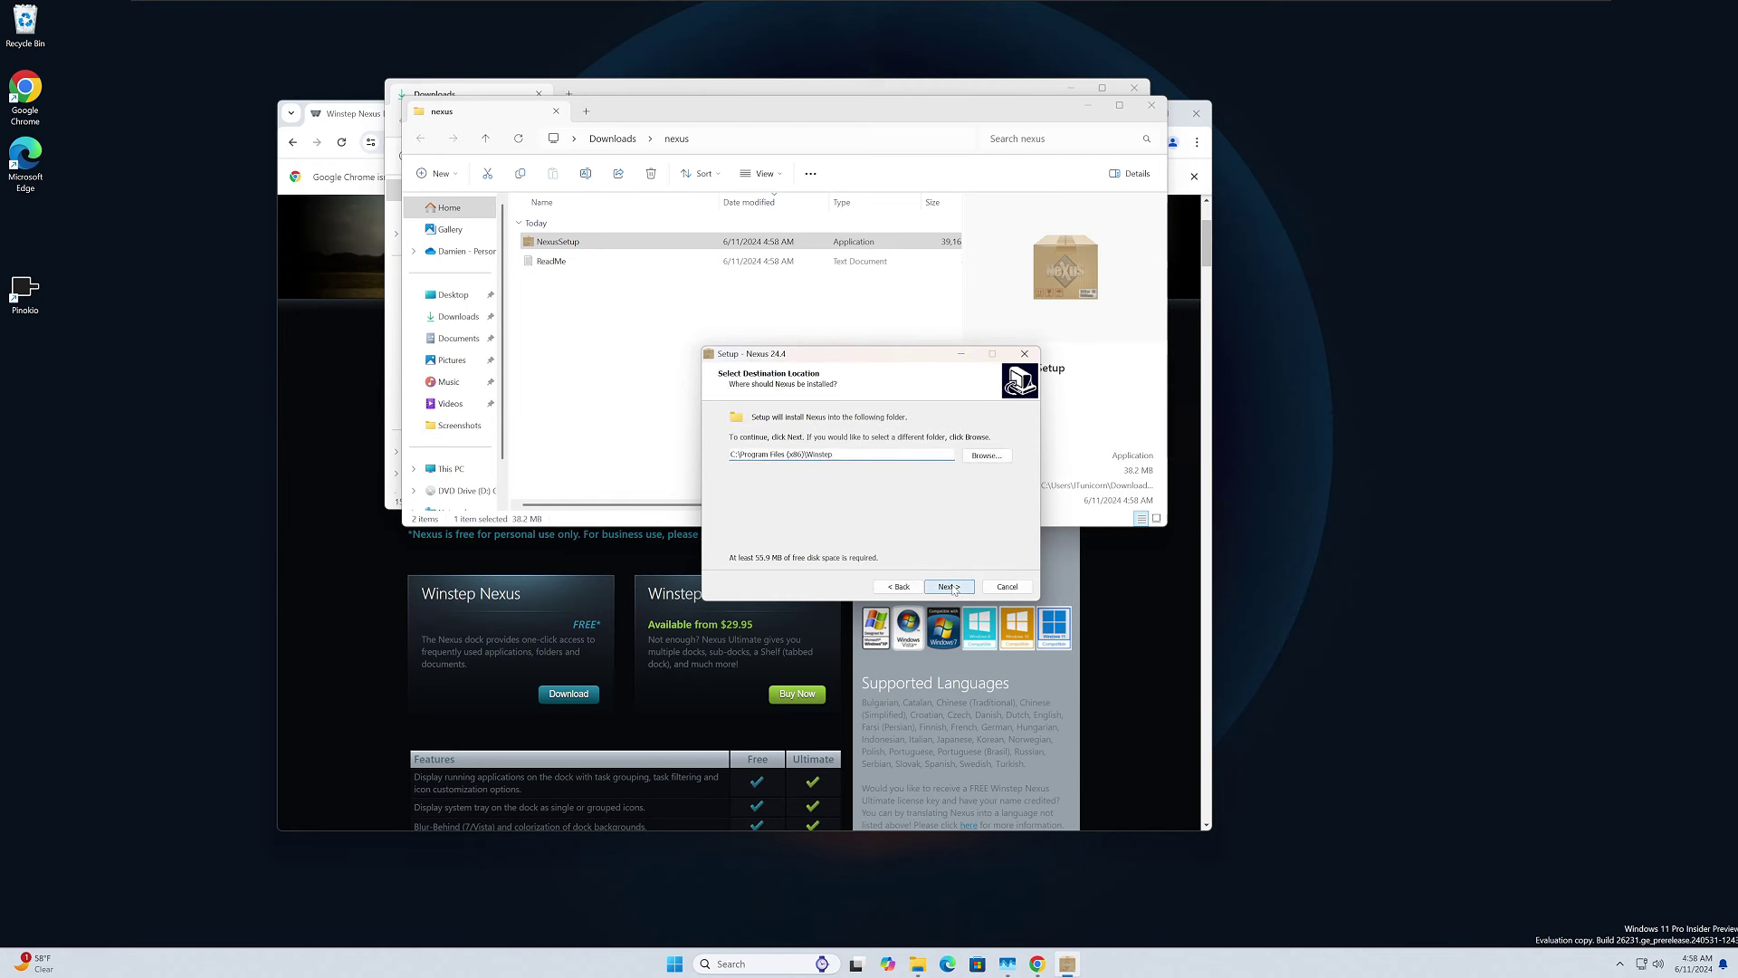
pyautogui.click(950, 586)
pyautogui.click(951, 586)
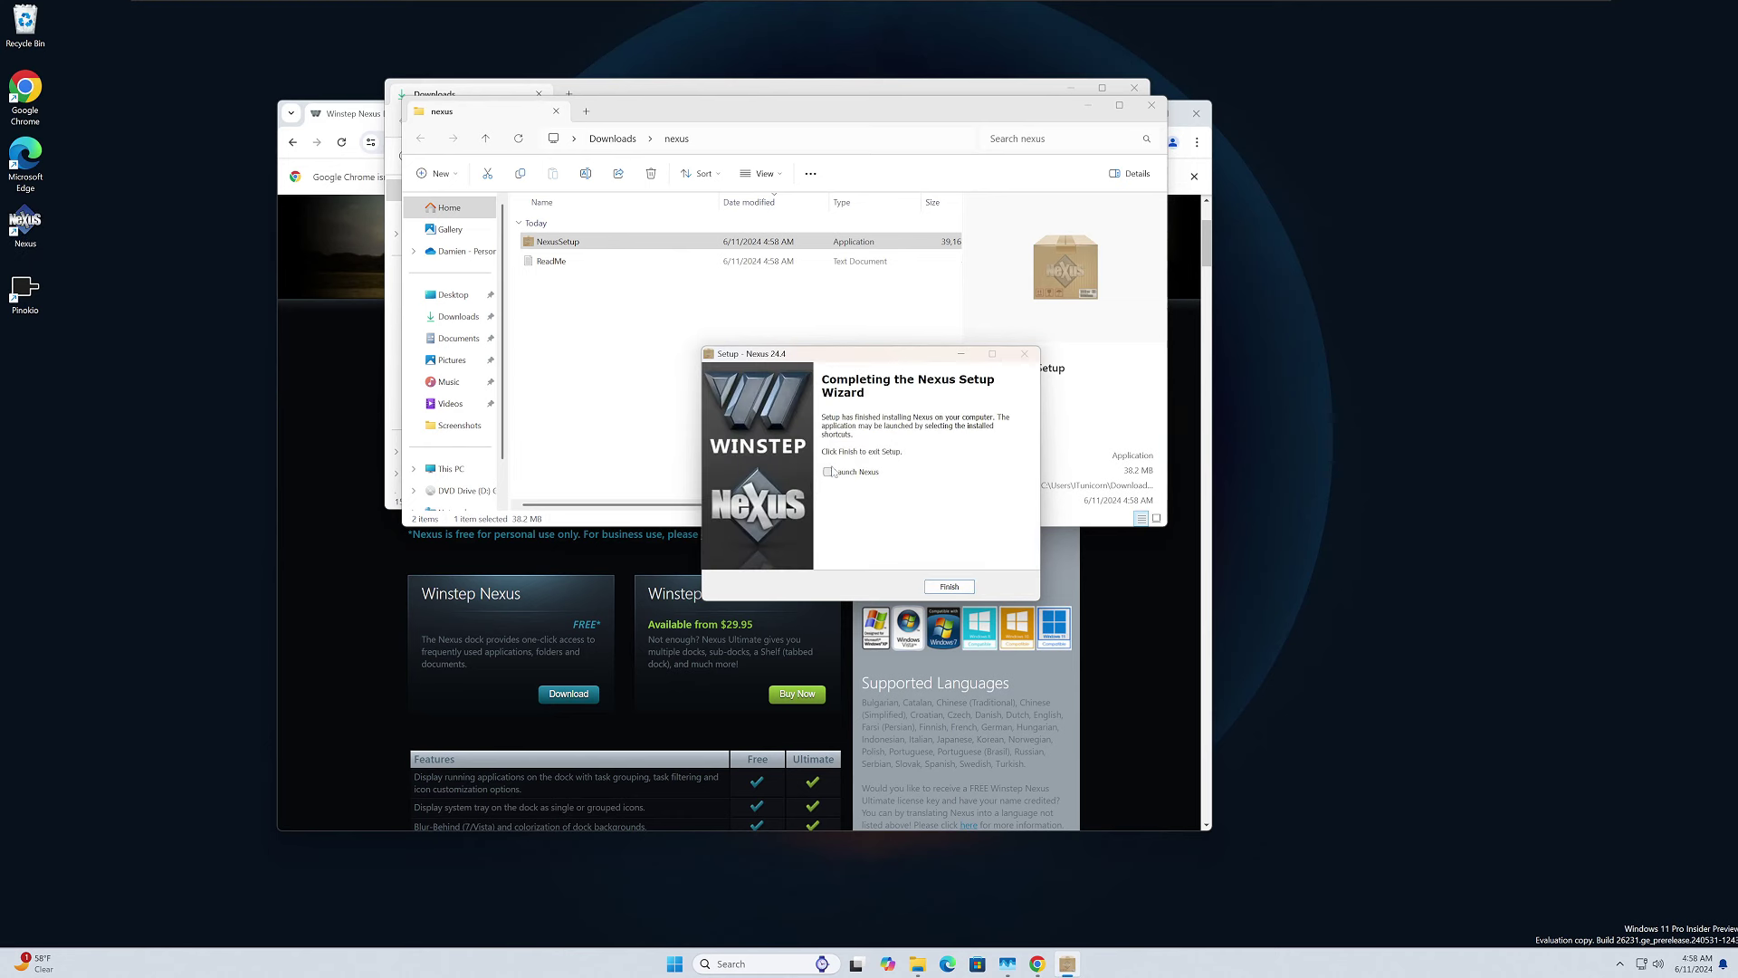
pyautogui.click(948, 586)
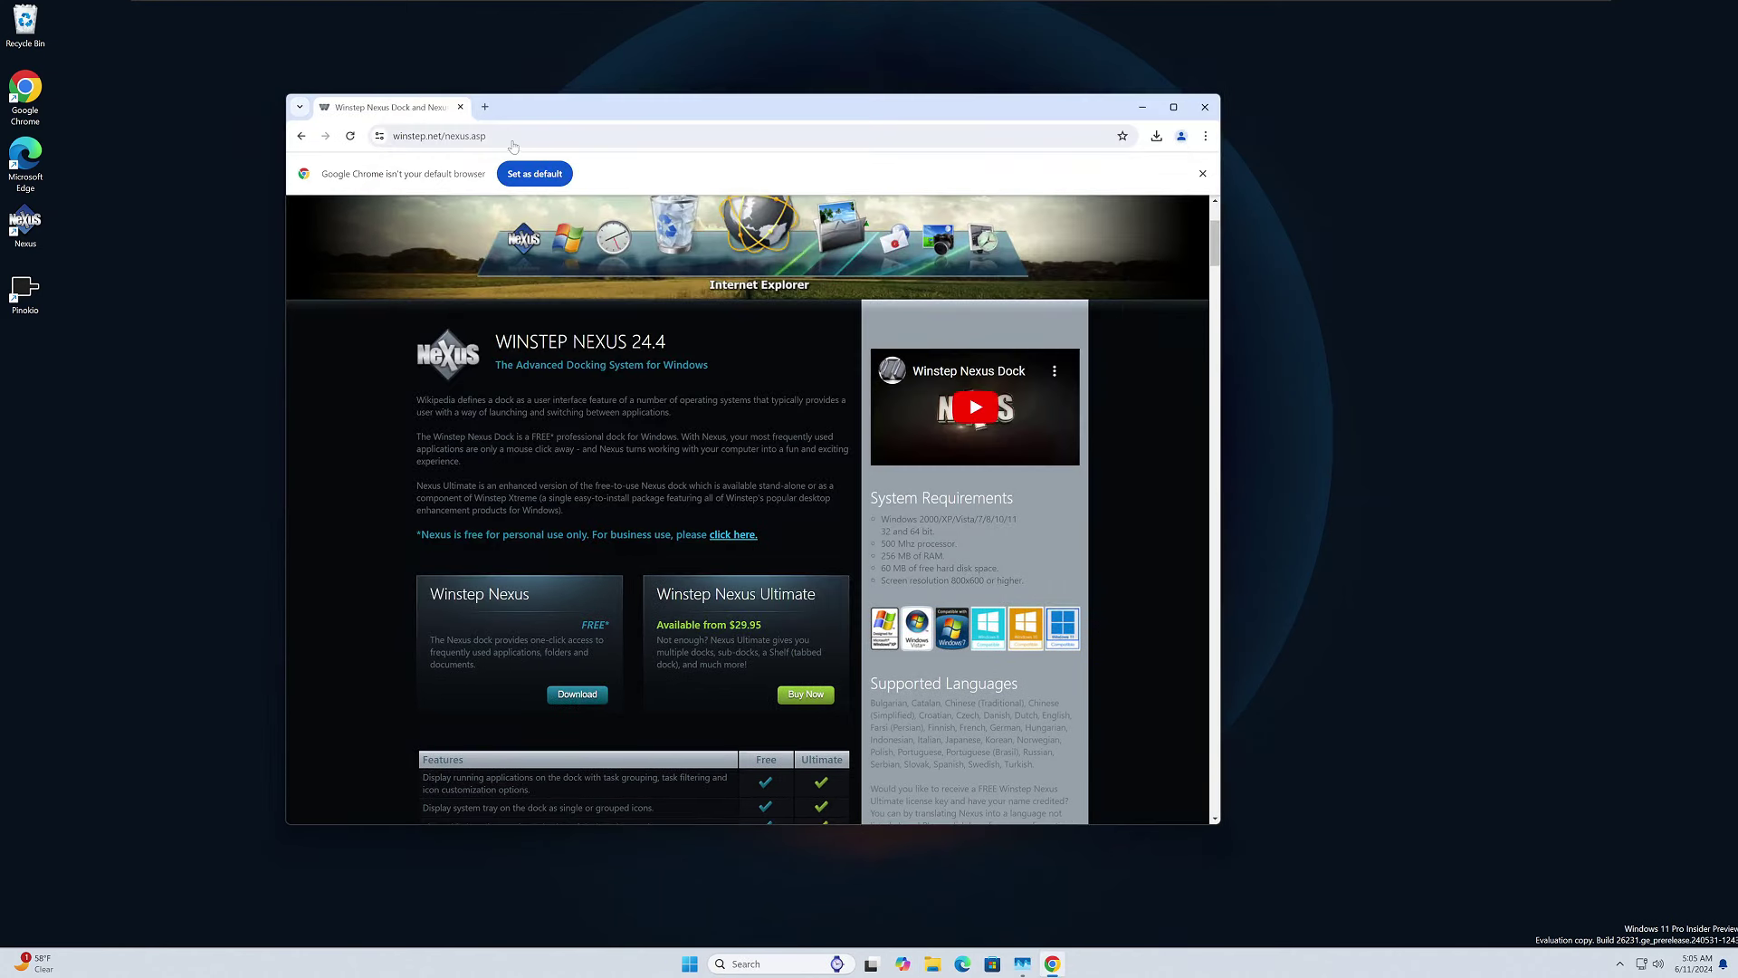
# Open the pasted Google Drive share link and download MacOs Customization.rar (13.6 MB).
pyautogui.hotkey('ctrl', 'l')
pyautogui.press('Return')
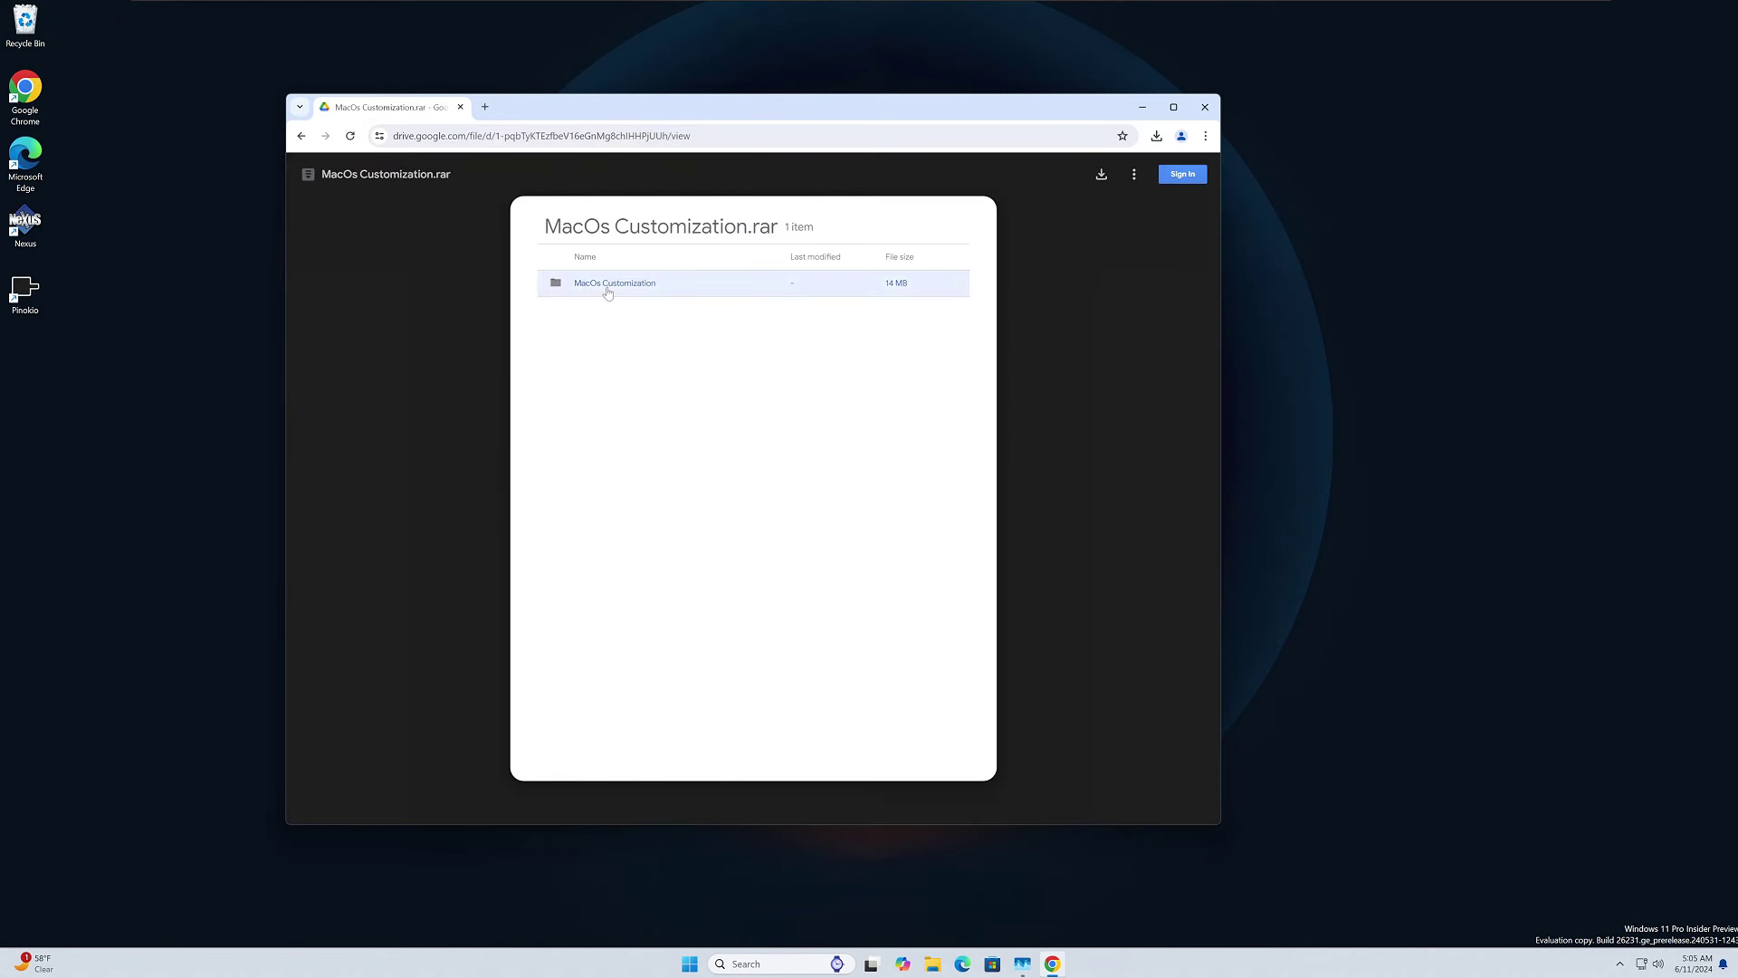
pyautogui.click(1100, 175)
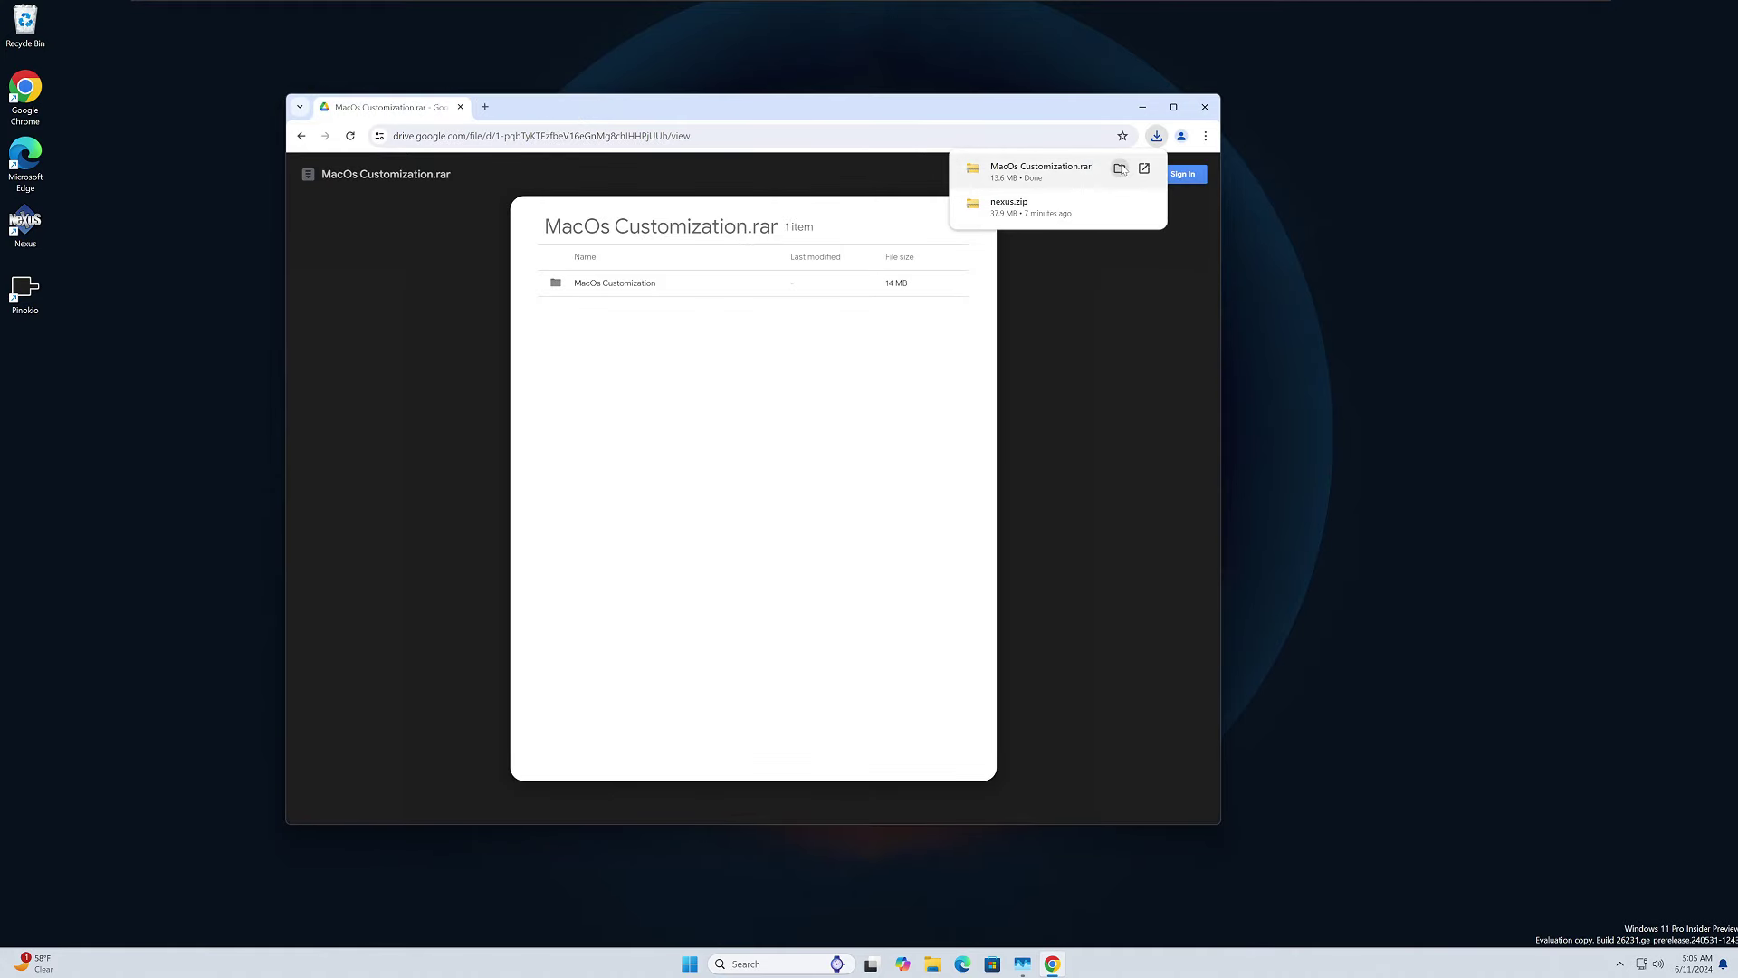
# Extract MacOs Customization.rar with the Desktop chosen as the destination folder.
pyautogui.click(1121, 170)
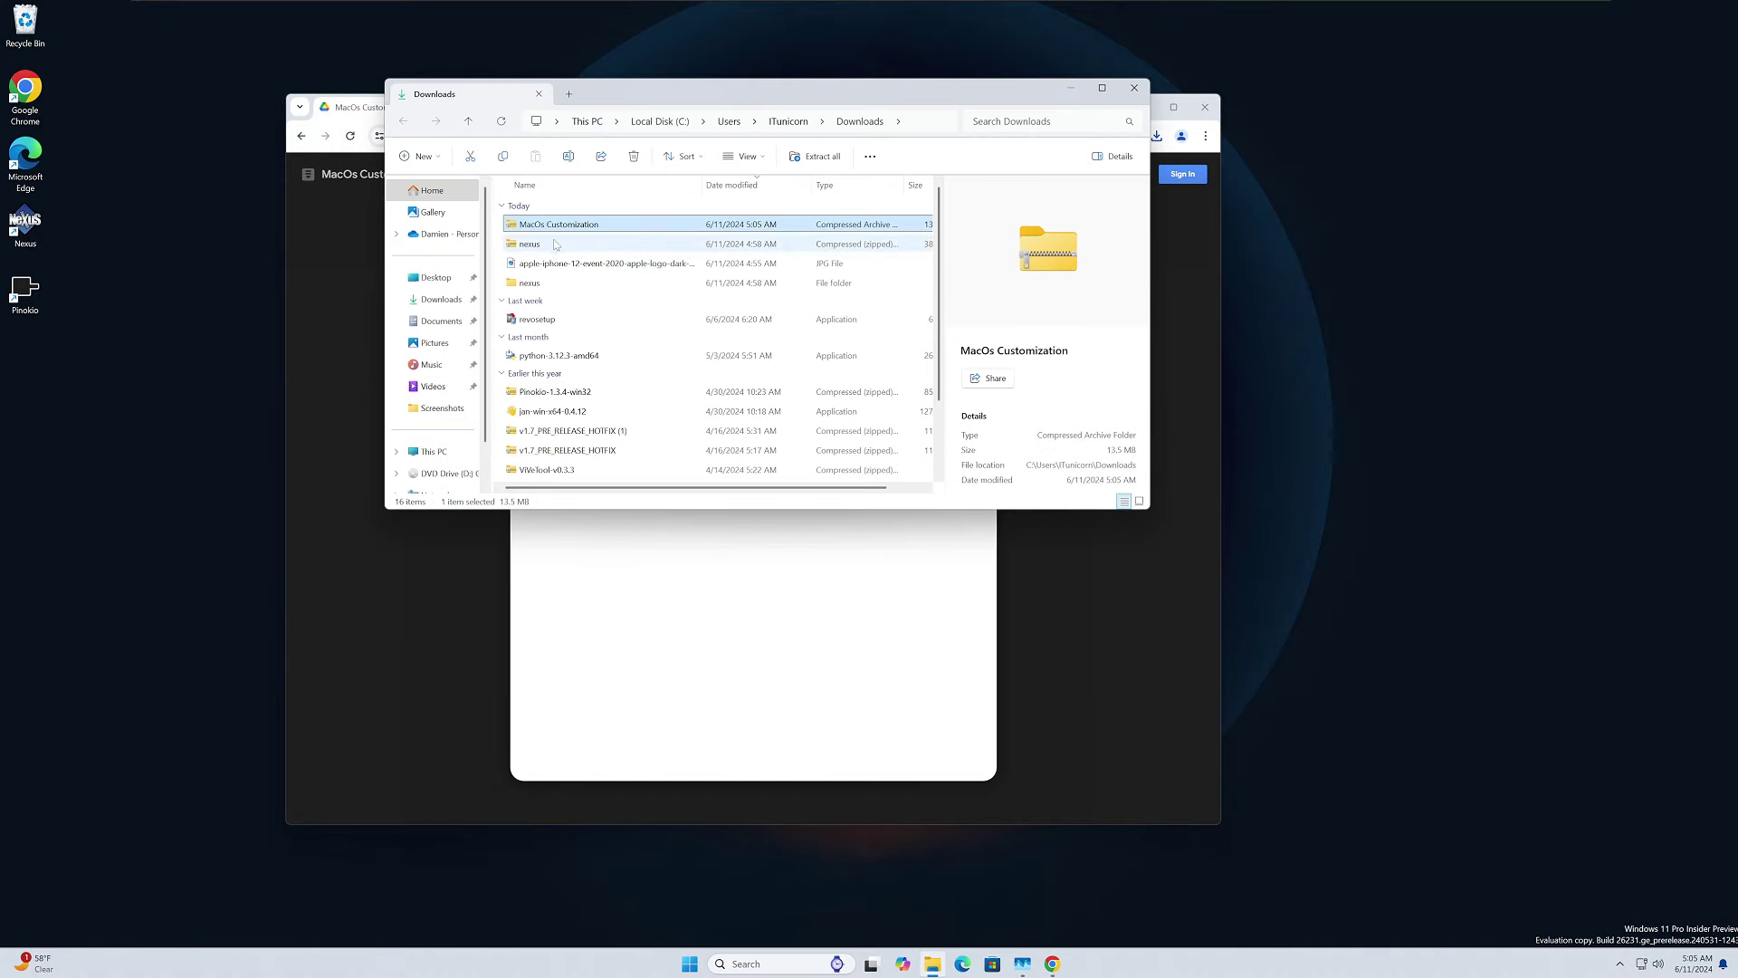
pyautogui.rightClick(566, 228)
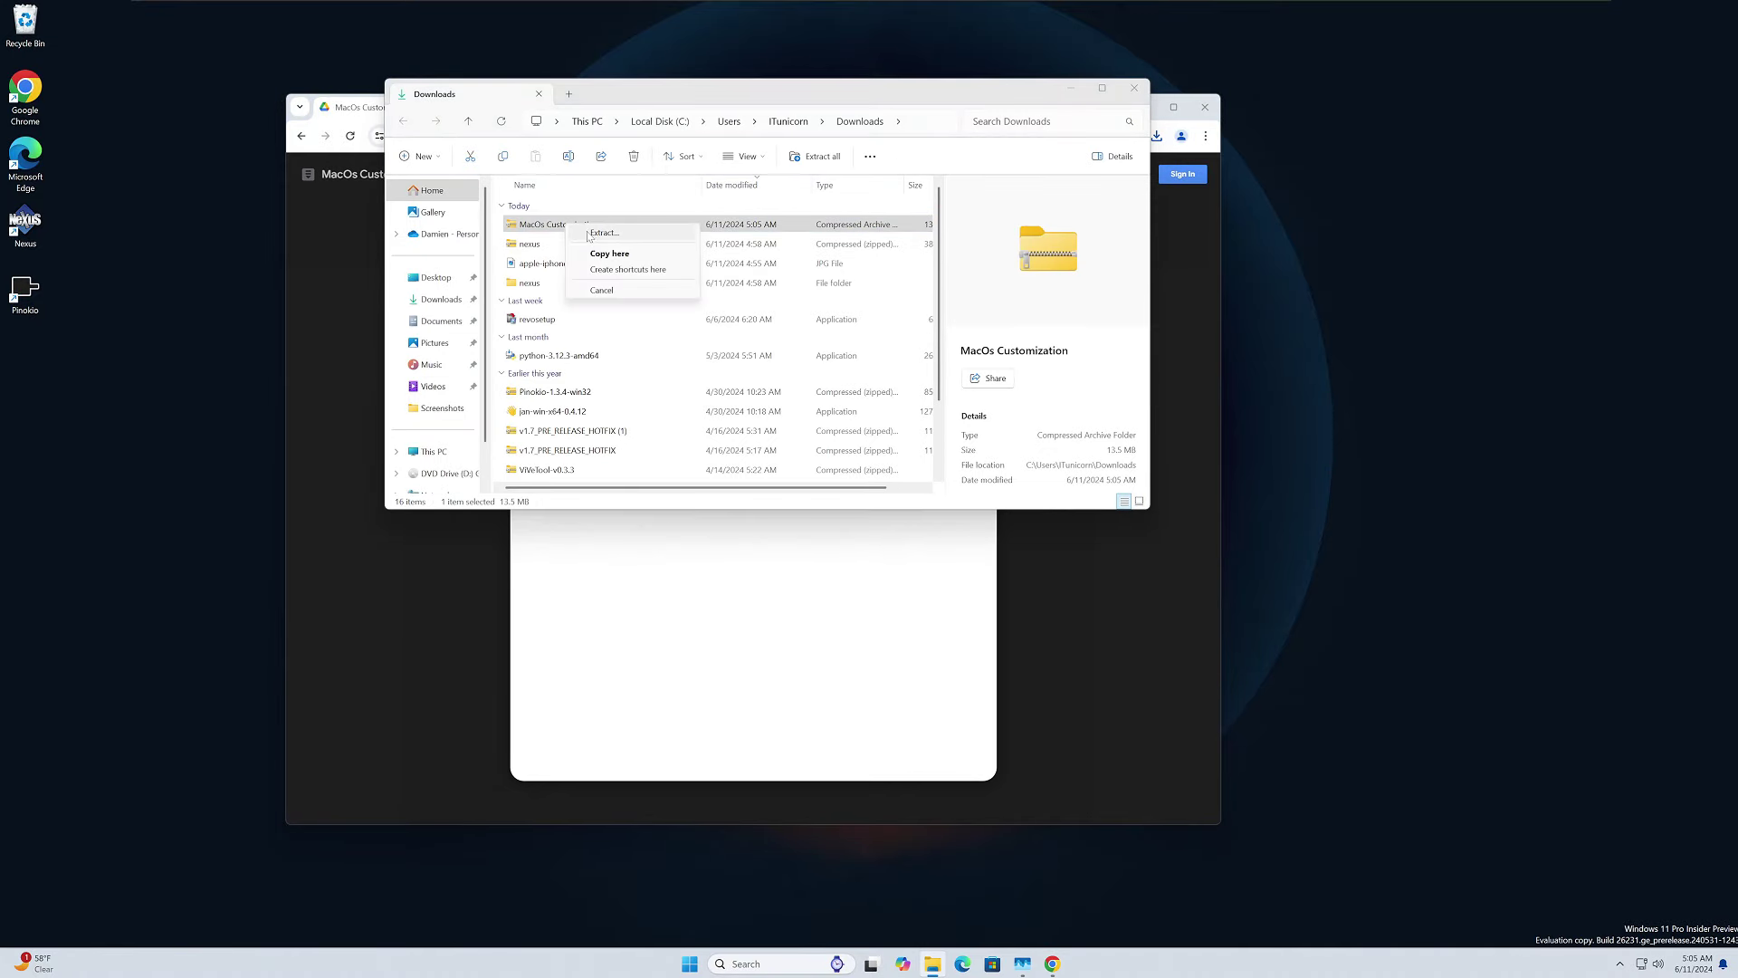
pyautogui.click(601, 232)
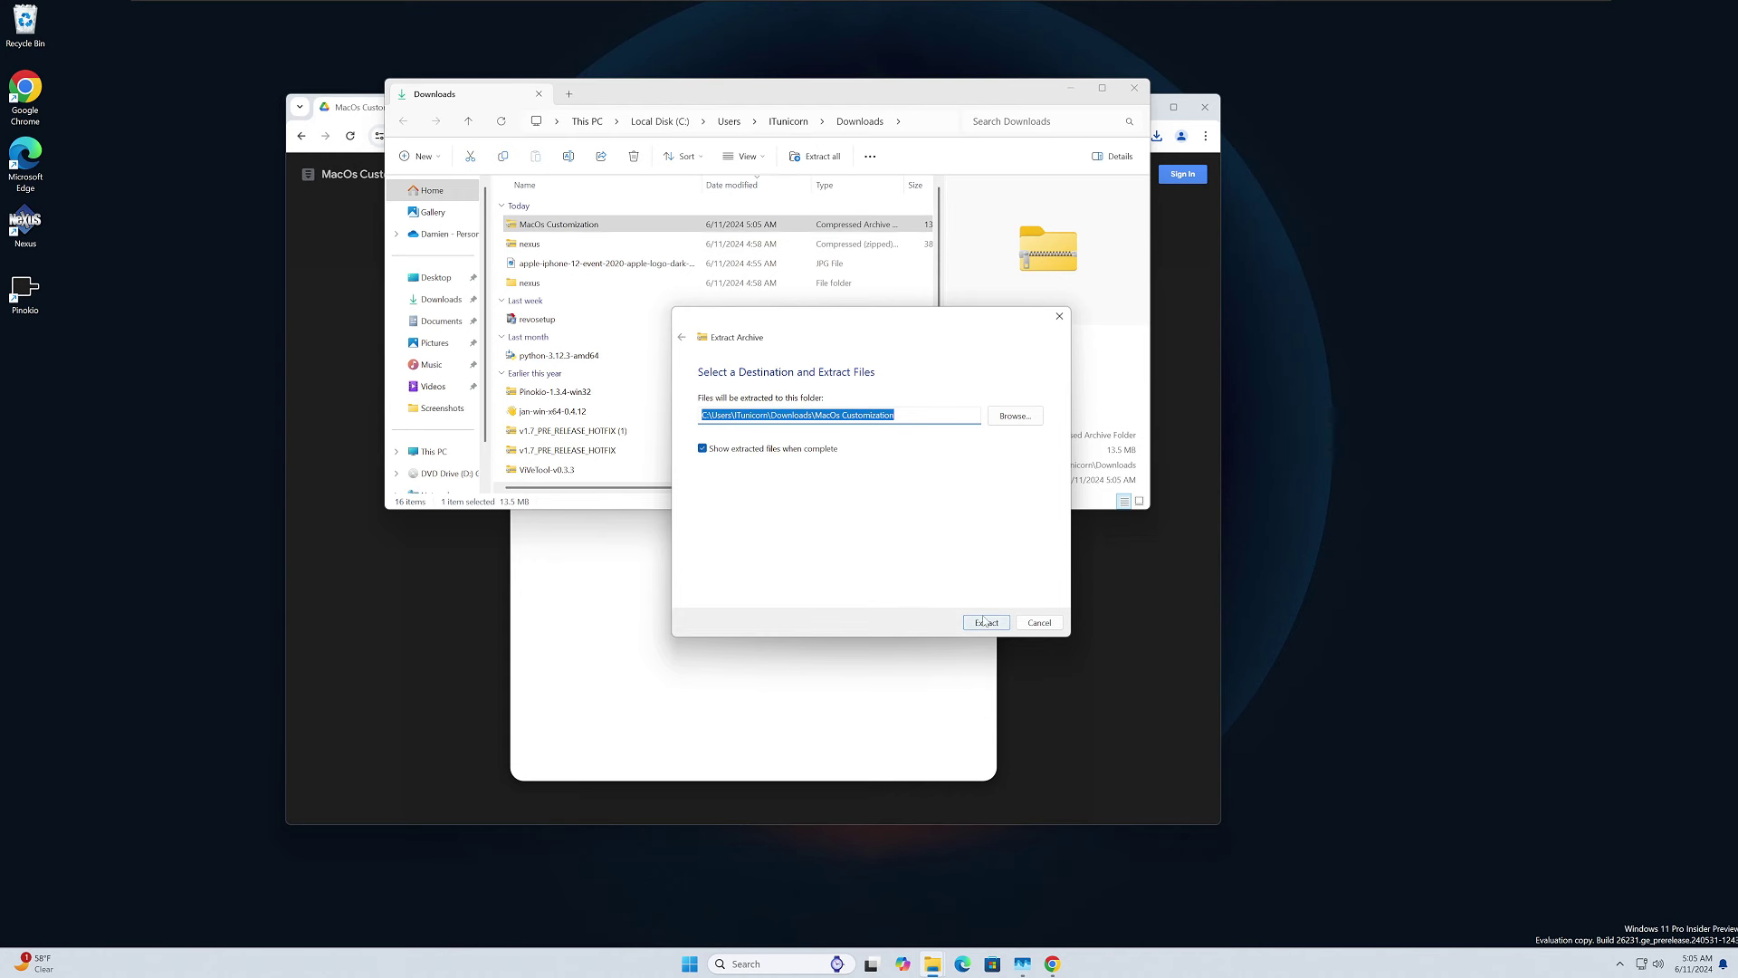
pyautogui.click(1015, 415)
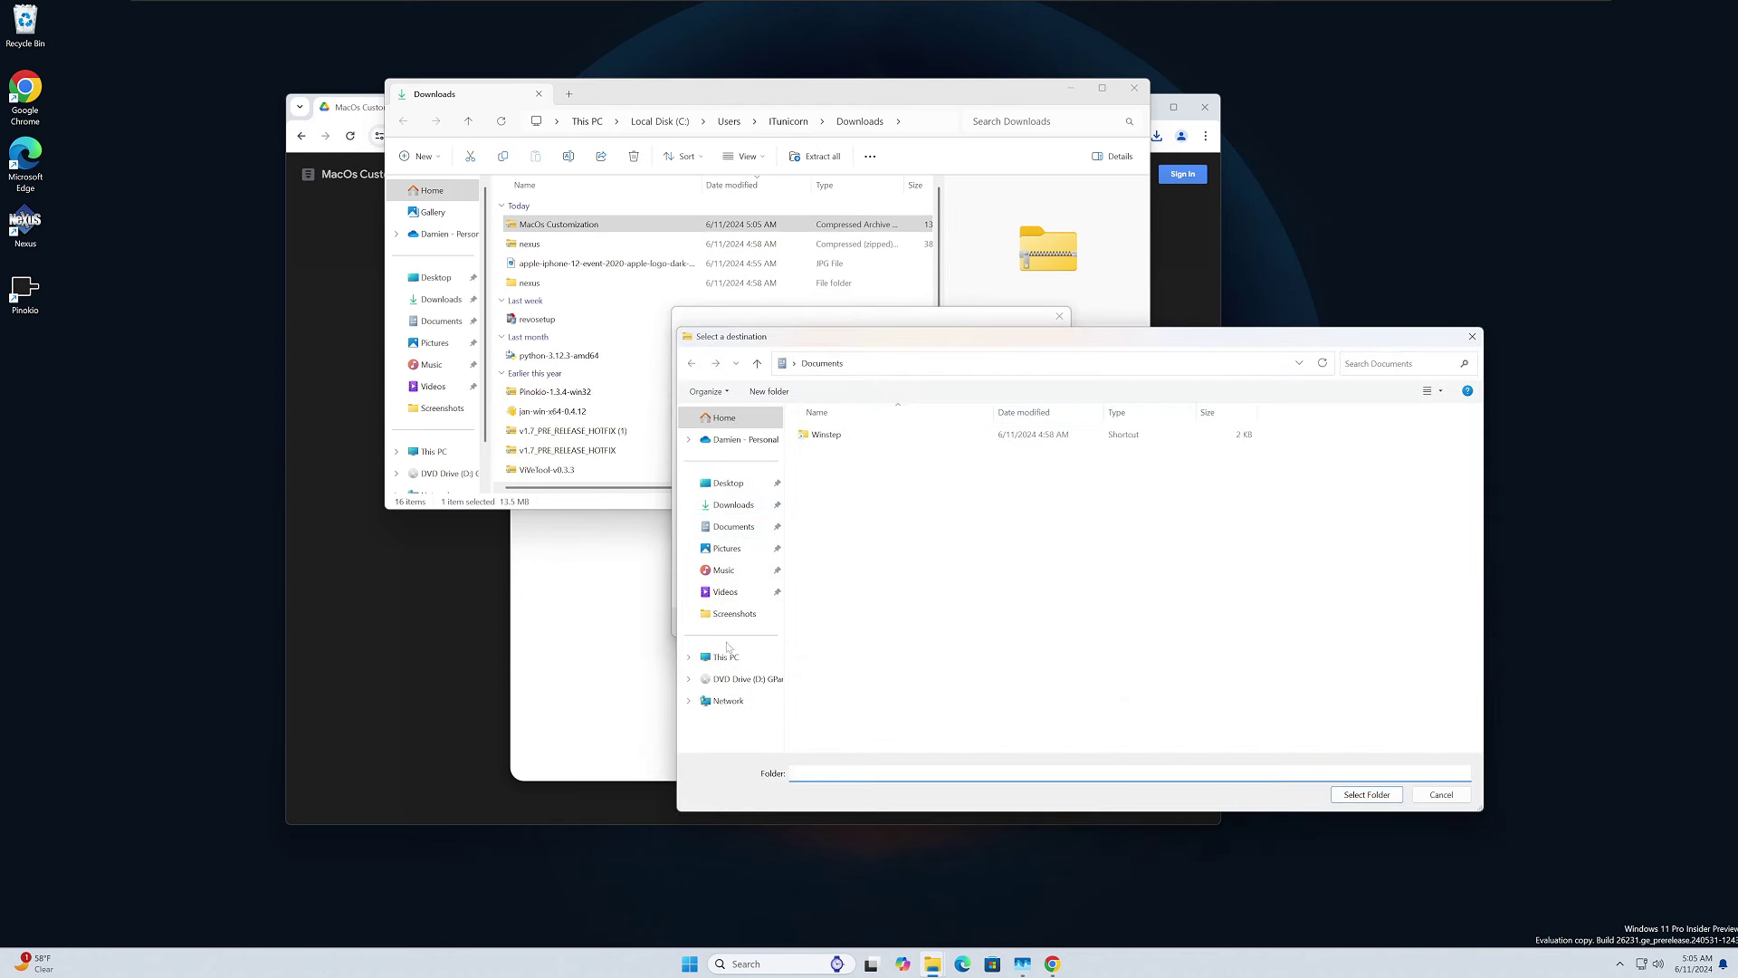
pyautogui.click(728, 482)
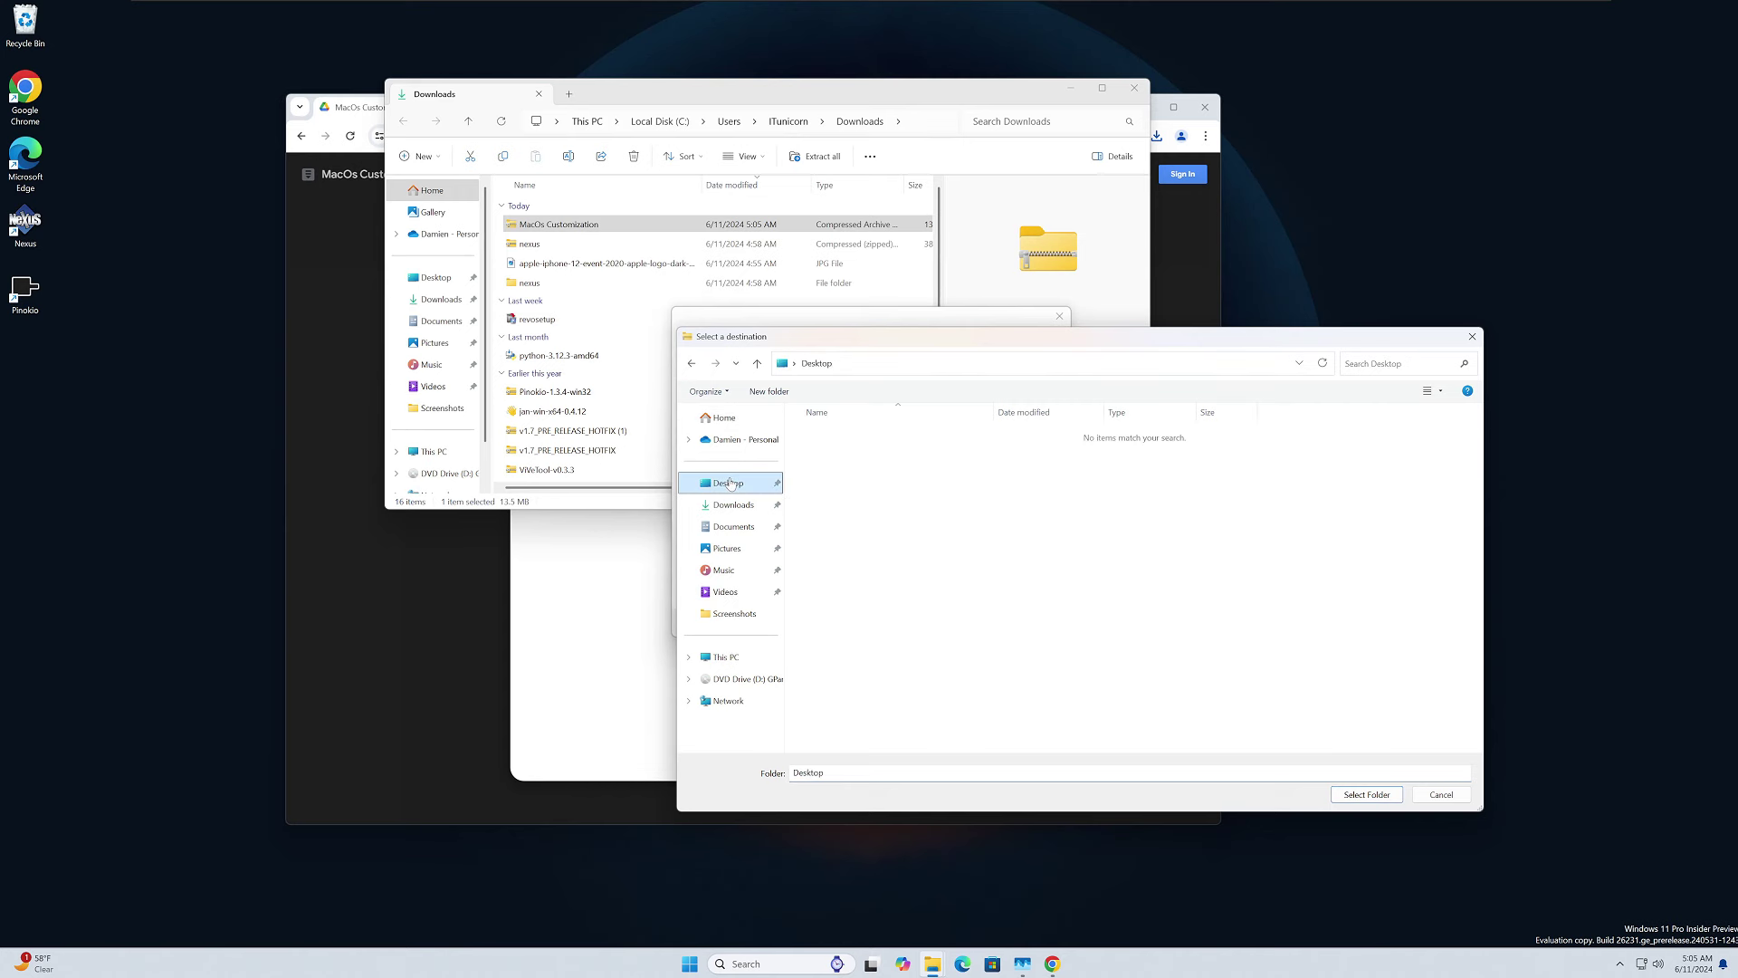
pyautogui.click(1367, 795)
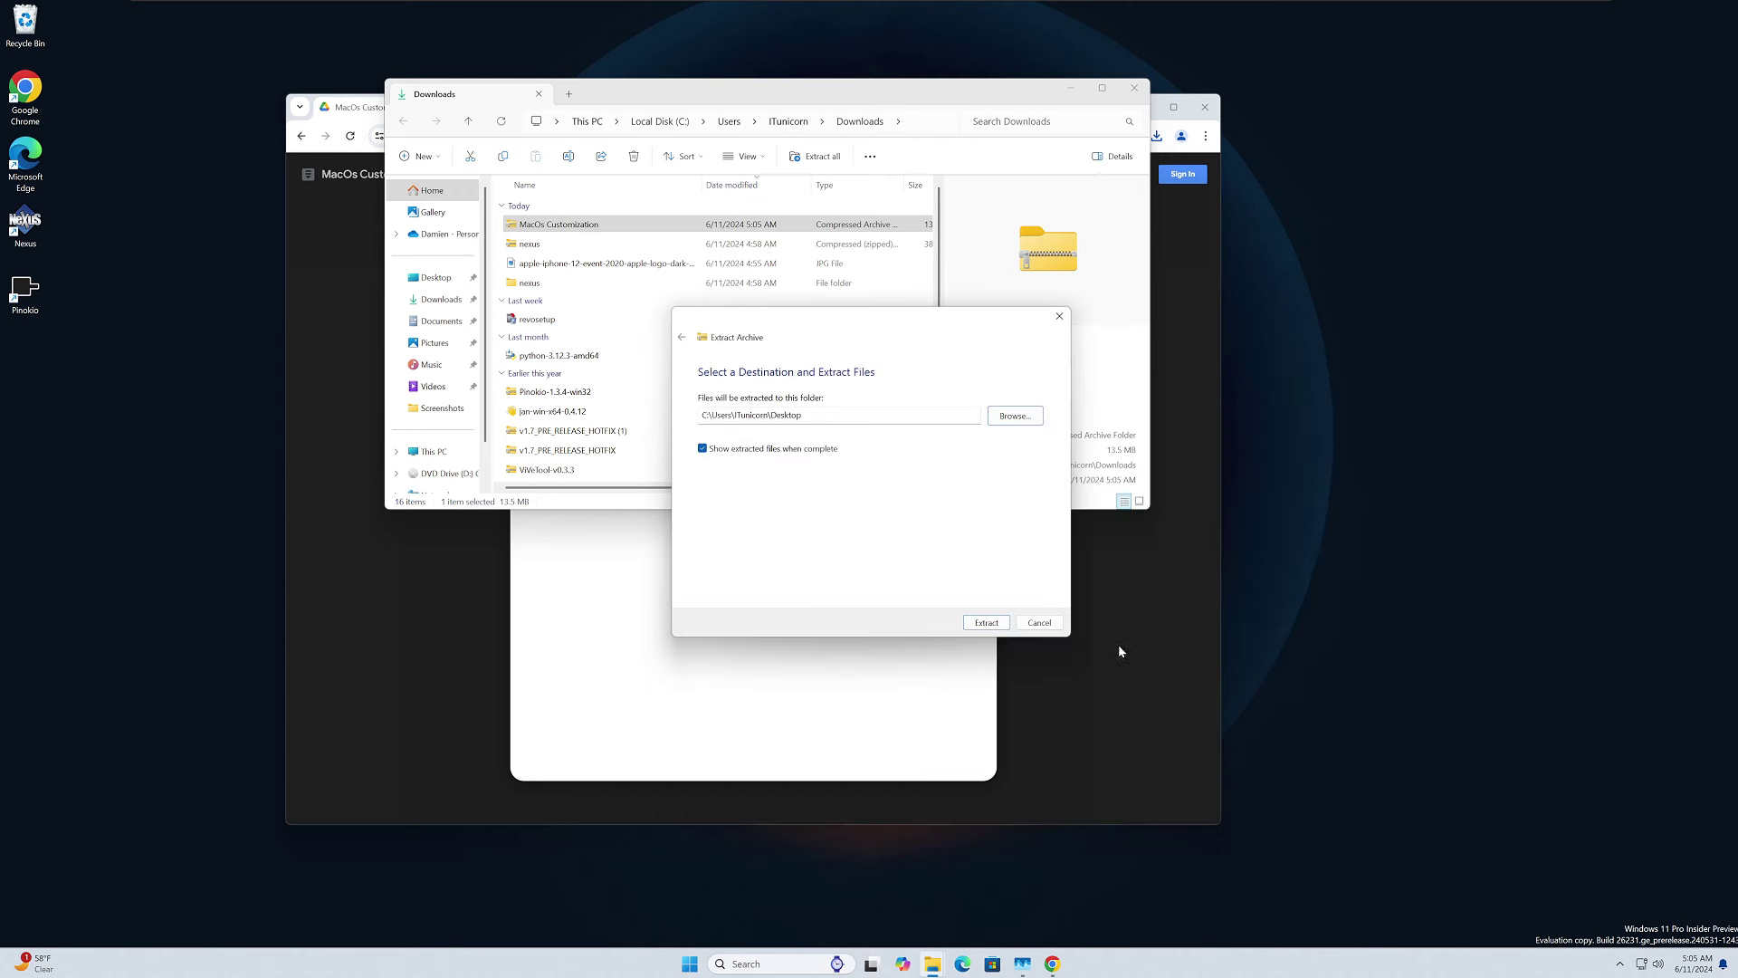
pyautogui.click(985, 623)
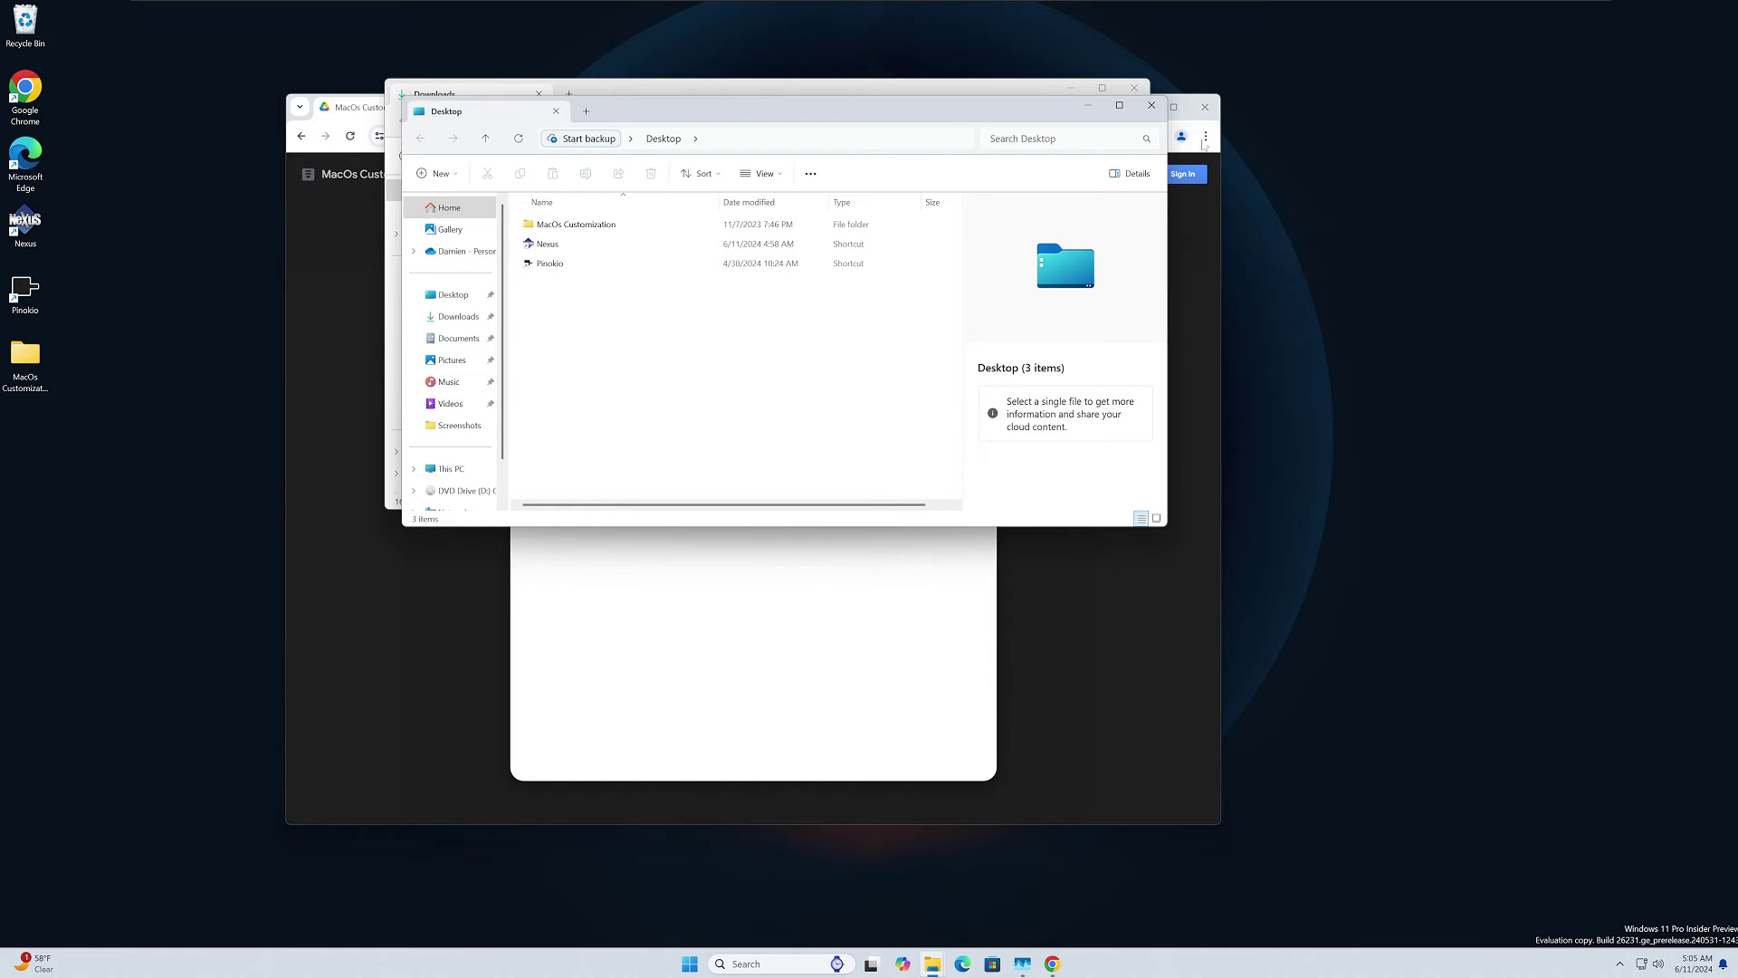
# Check the extracted MacOs Customization folder, then close Explorer and minimize Chrome.
pyautogui.doubleClick(576, 223)
pyautogui.click(1150, 105)
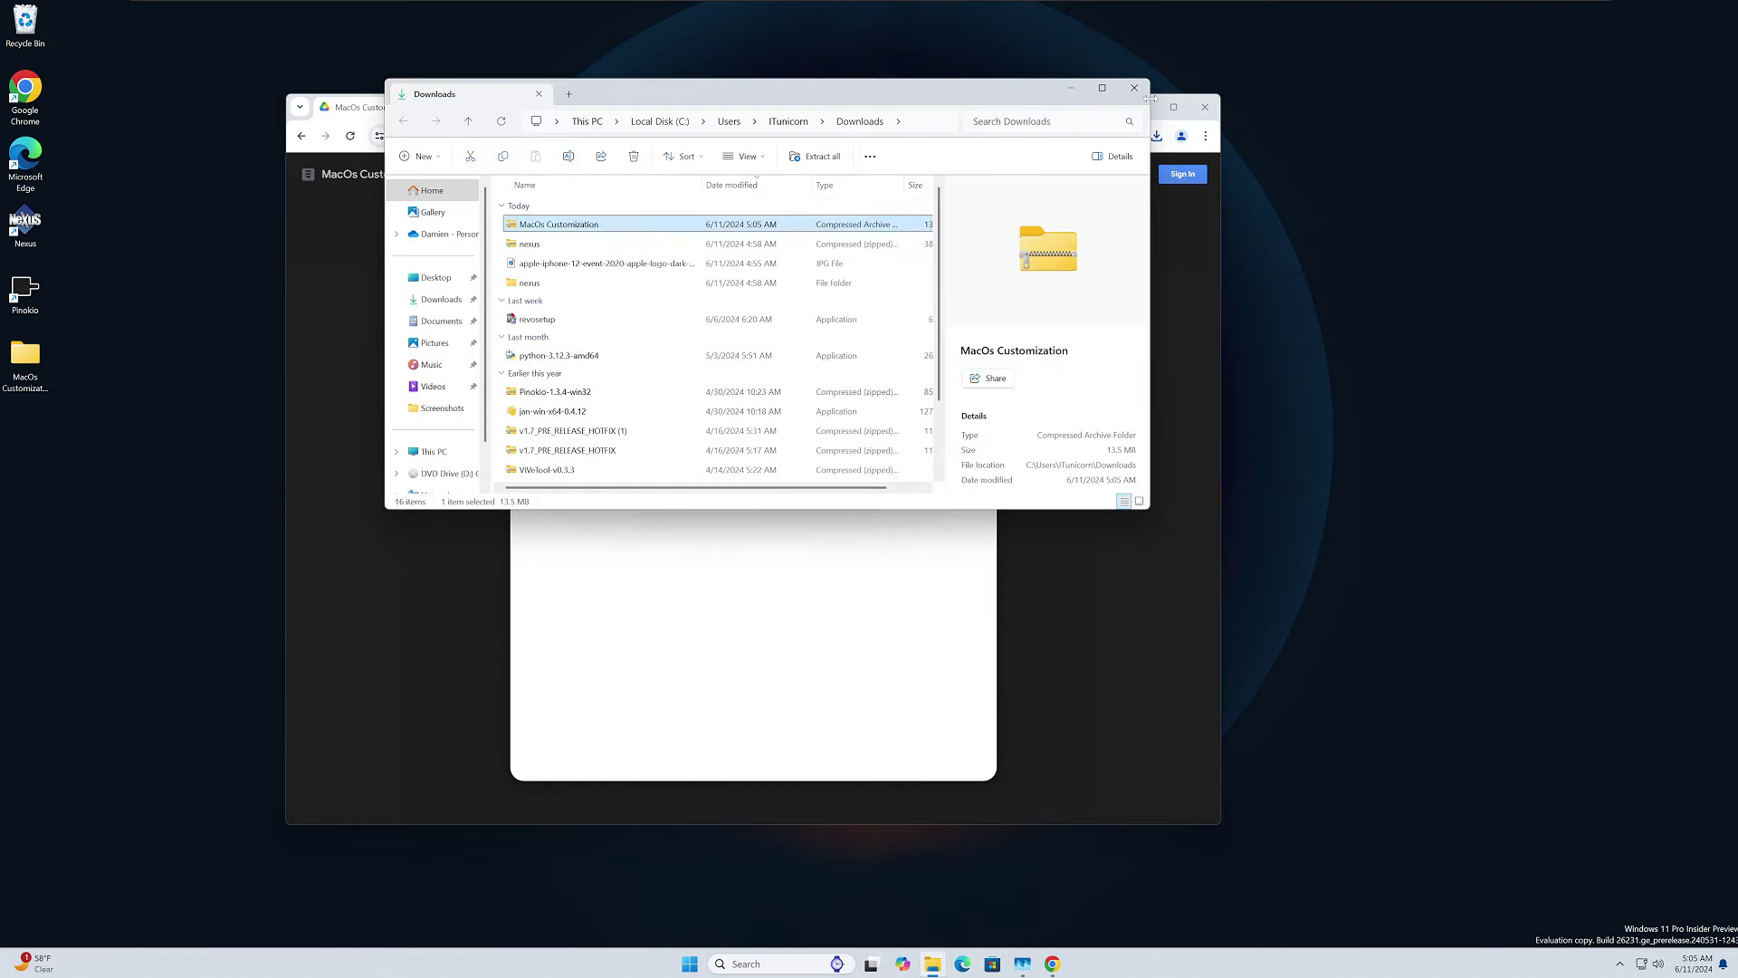
pyautogui.click(1143, 91)
pyautogui.click(1142, 107)
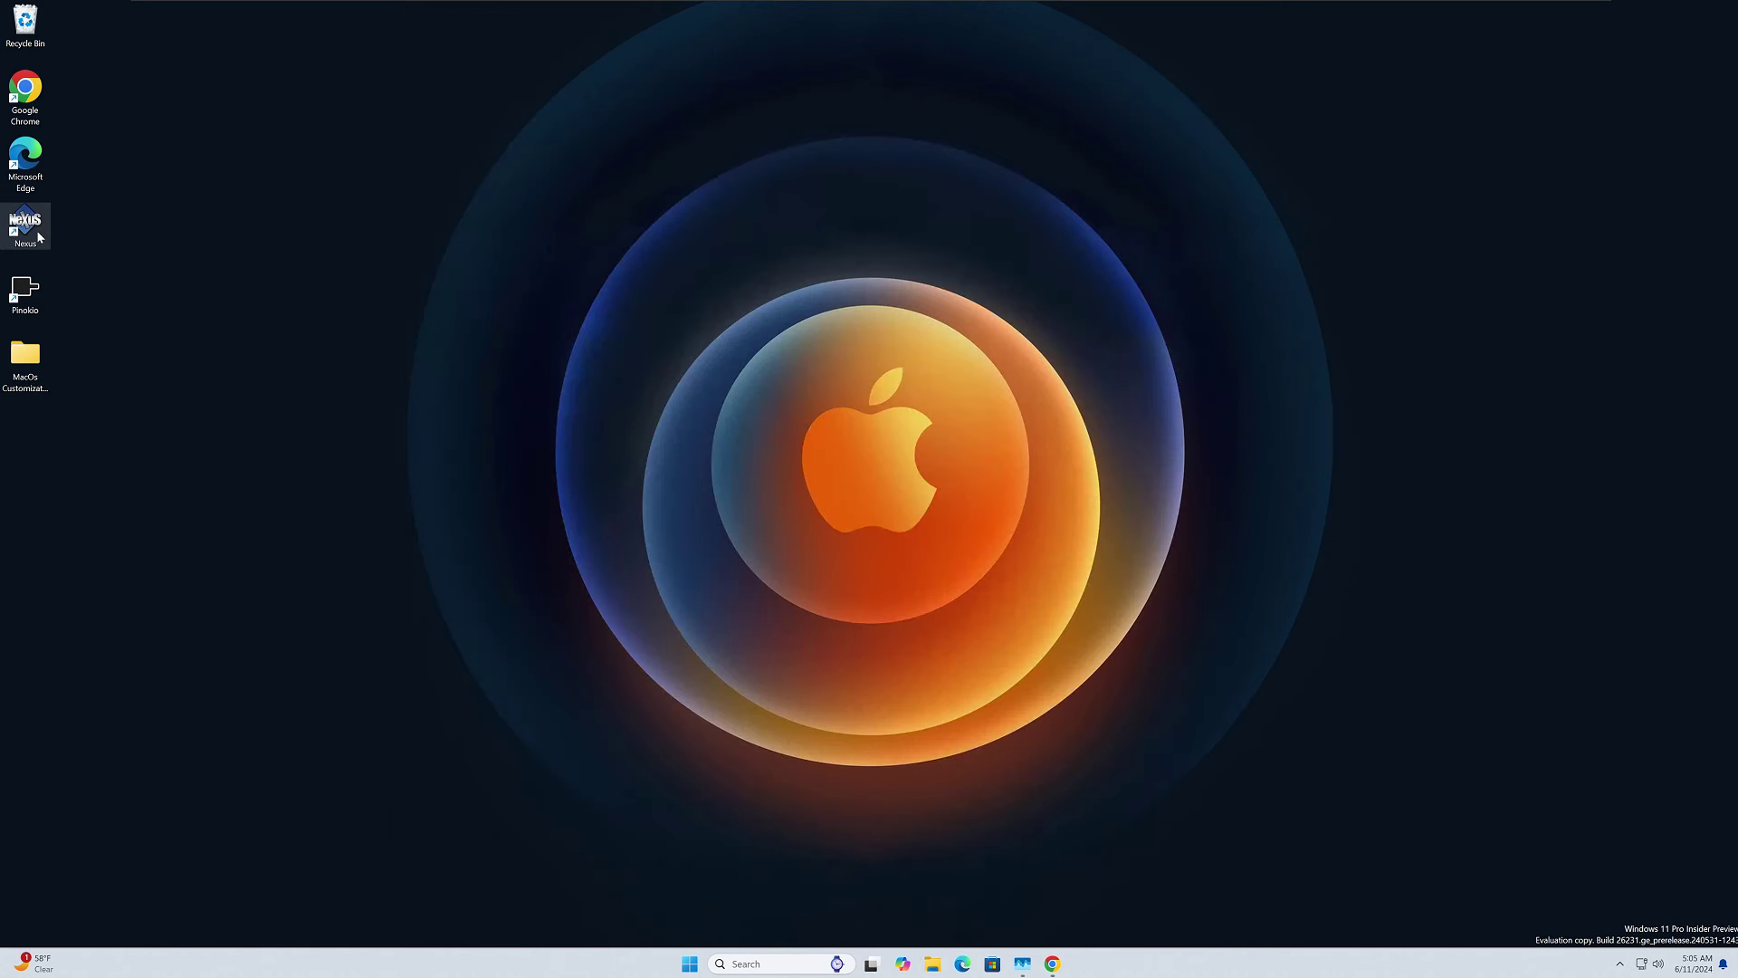
# Launch Nexus and choose wsbackup.wbk from Desktop\MacOs Customization\Dock under Advanced > Restore.
pyautogui.doubleClick(25, 226)
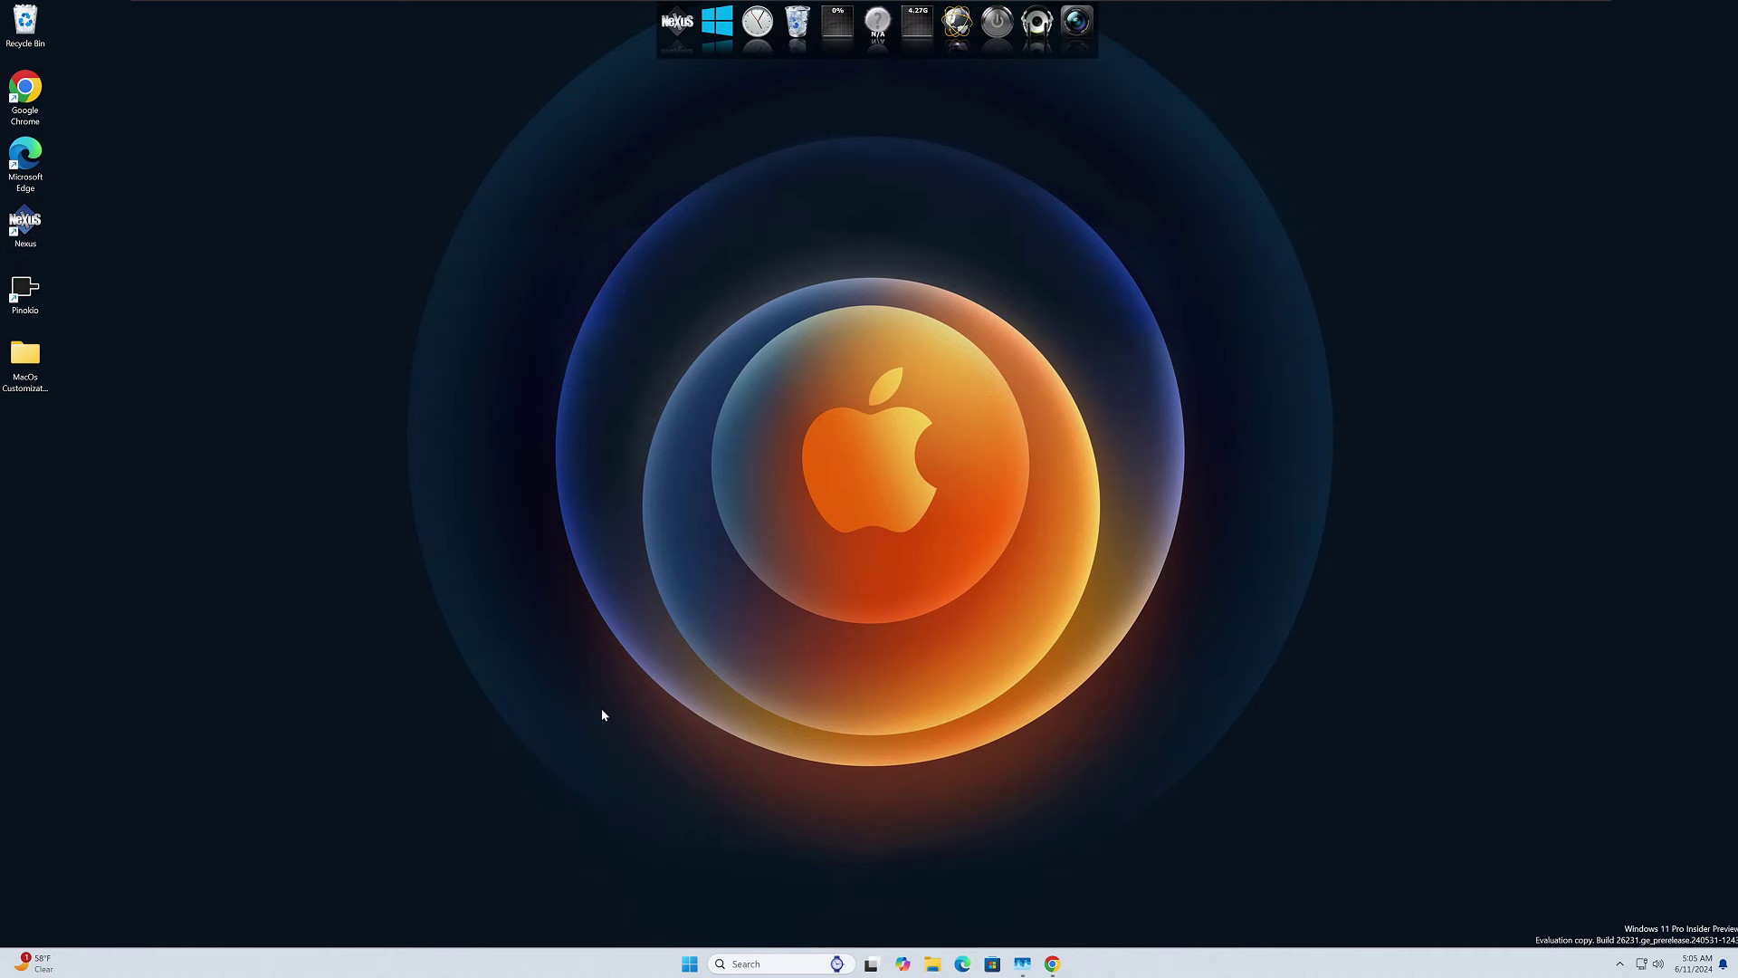
pyautogui.click(679, 57)
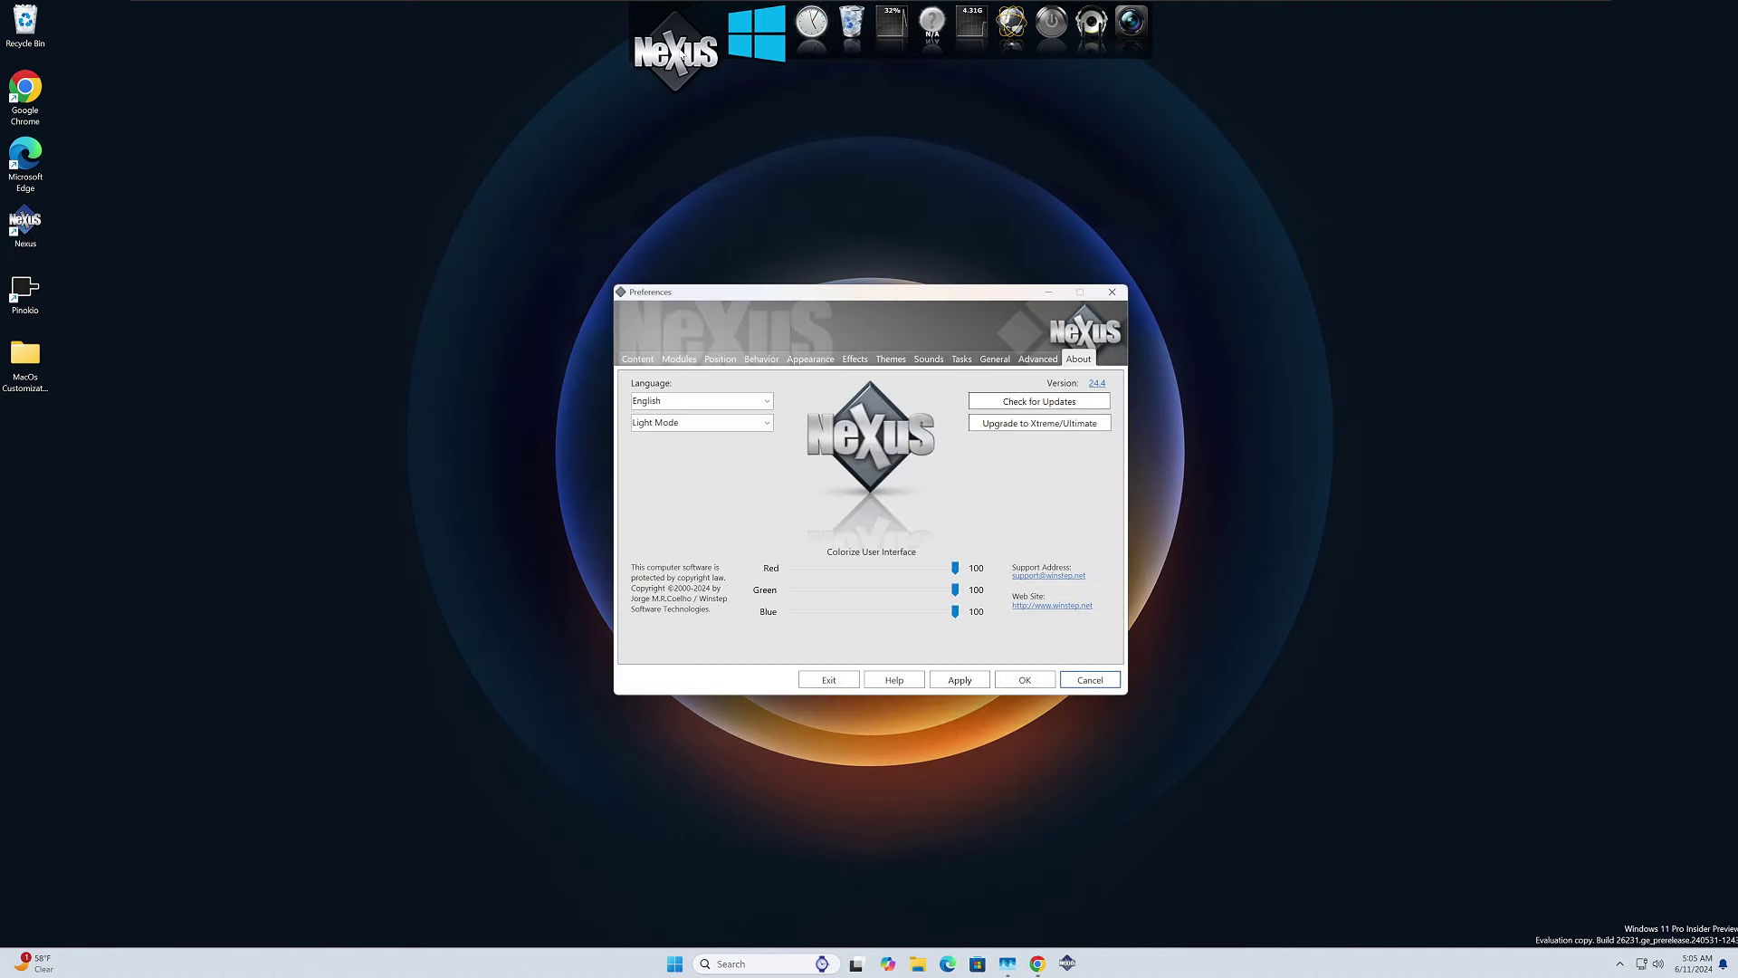
pyautogui.click(1038, 360)
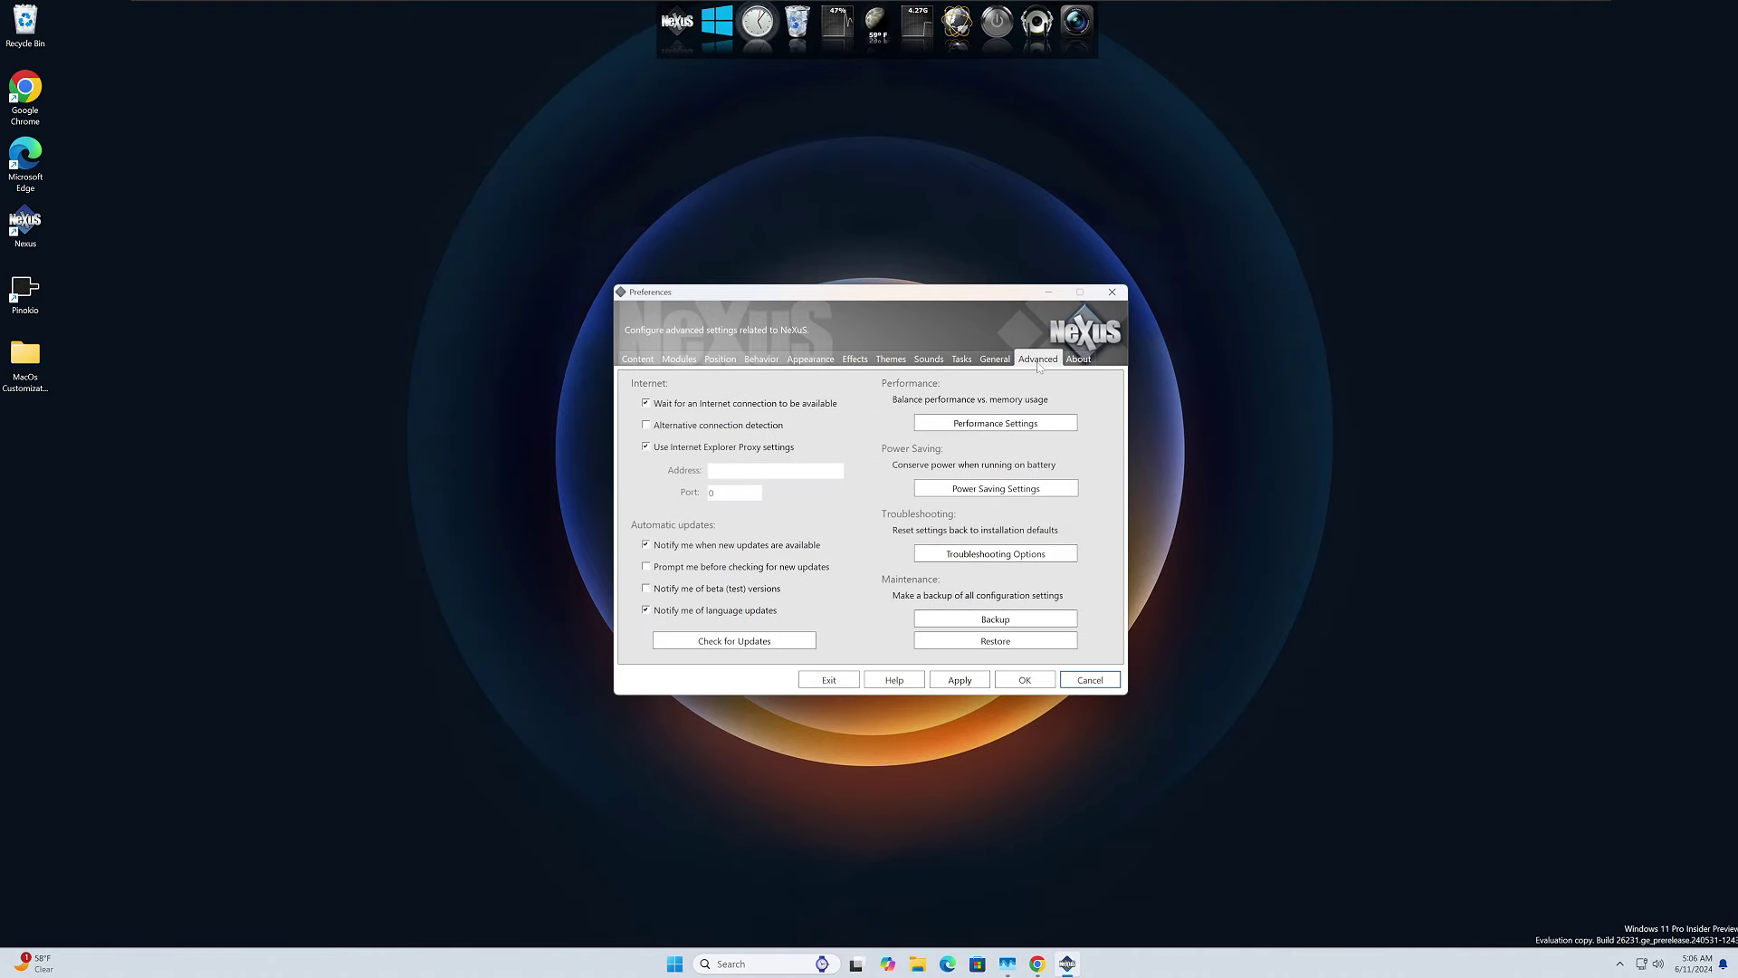
pyautogui.click(1002, 642)
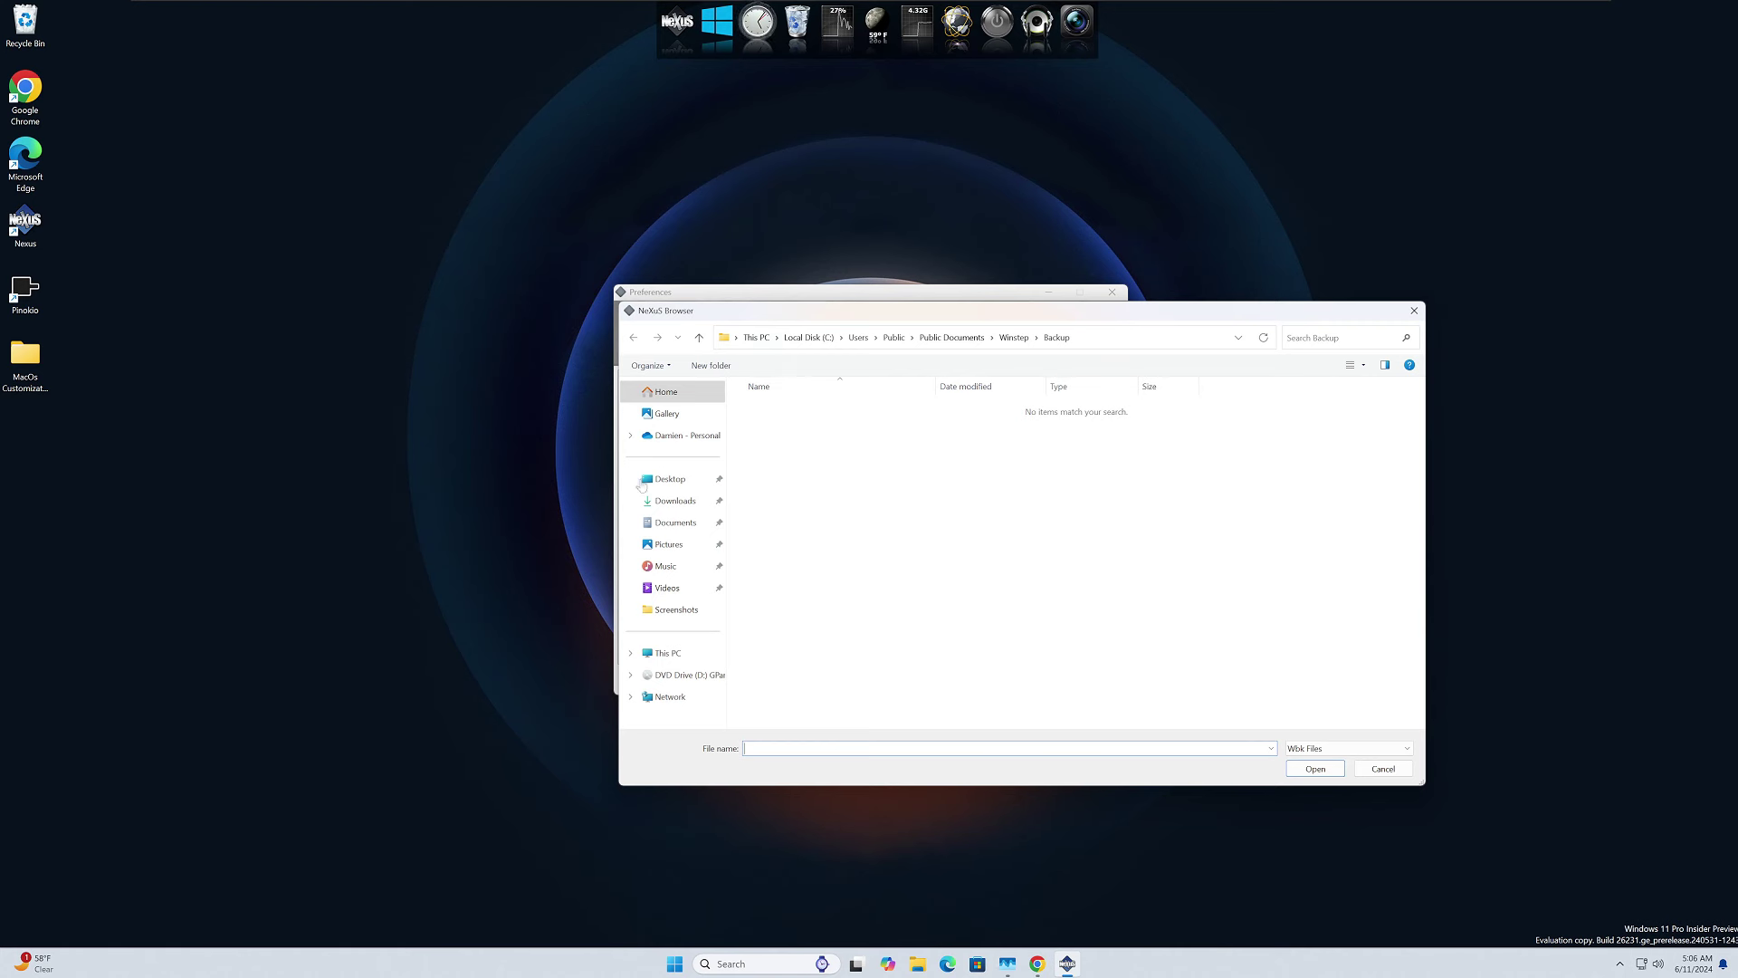
pyautogui.click(671, 479)
pyautogui.doubleClick(829, 408)
pyautogui.doubleClick(778, 409)
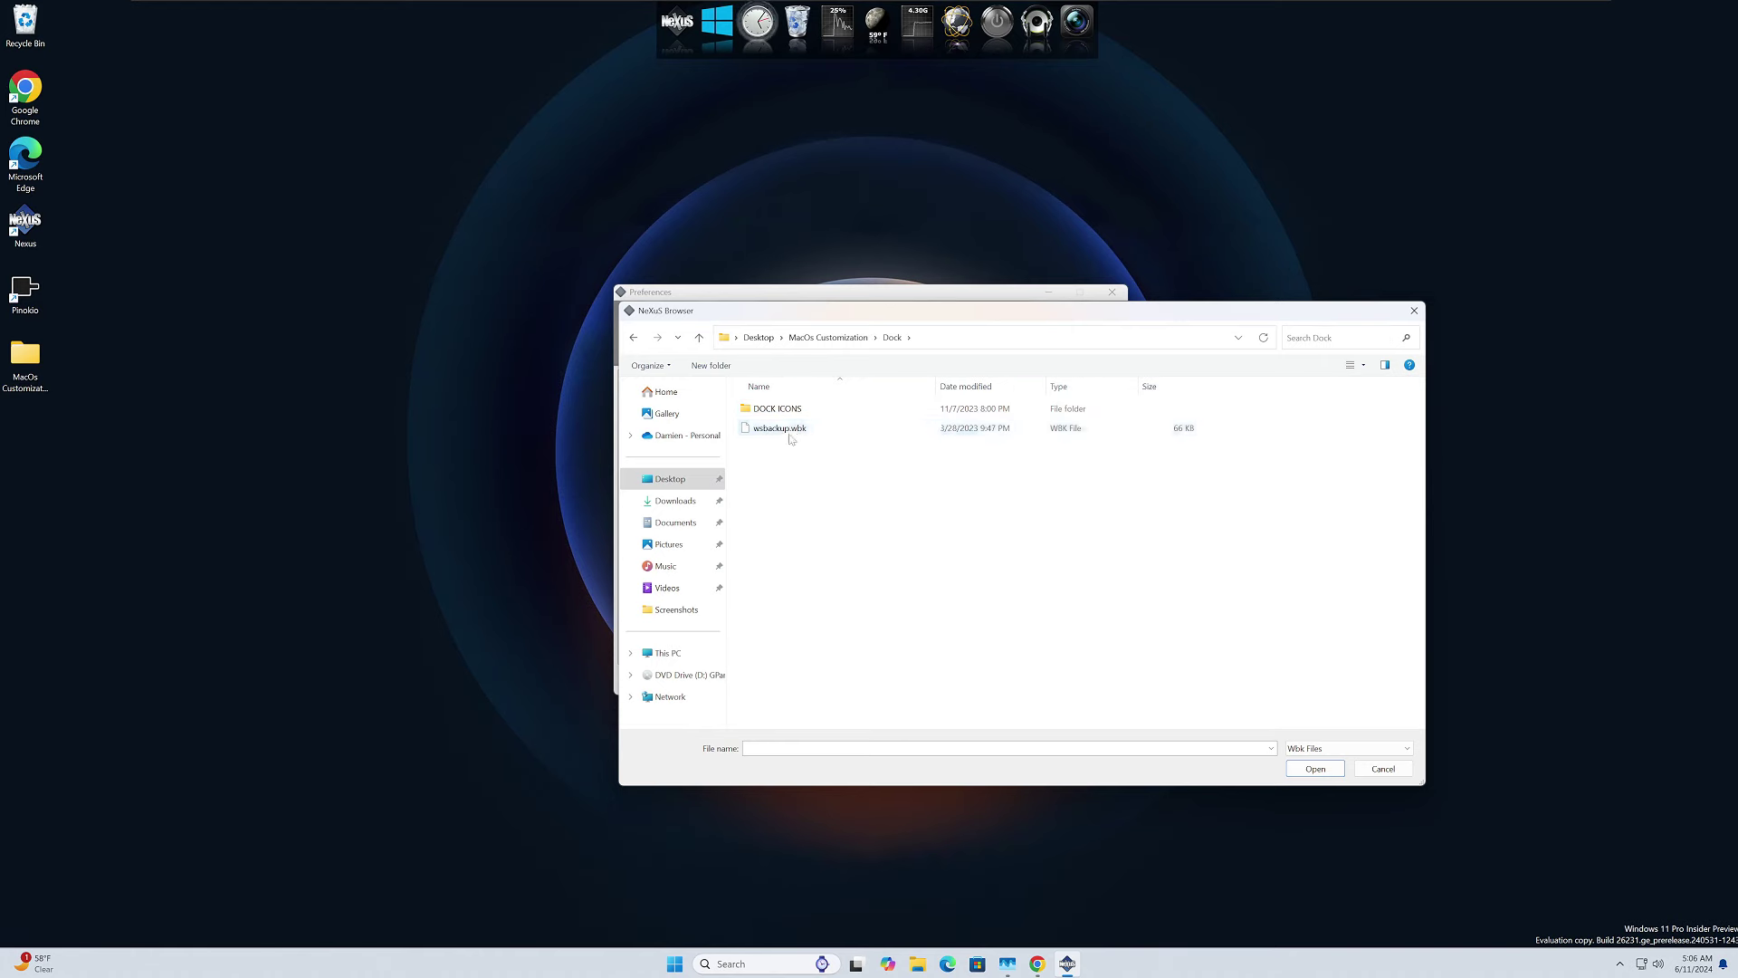
pyautogui.click(779, 434)
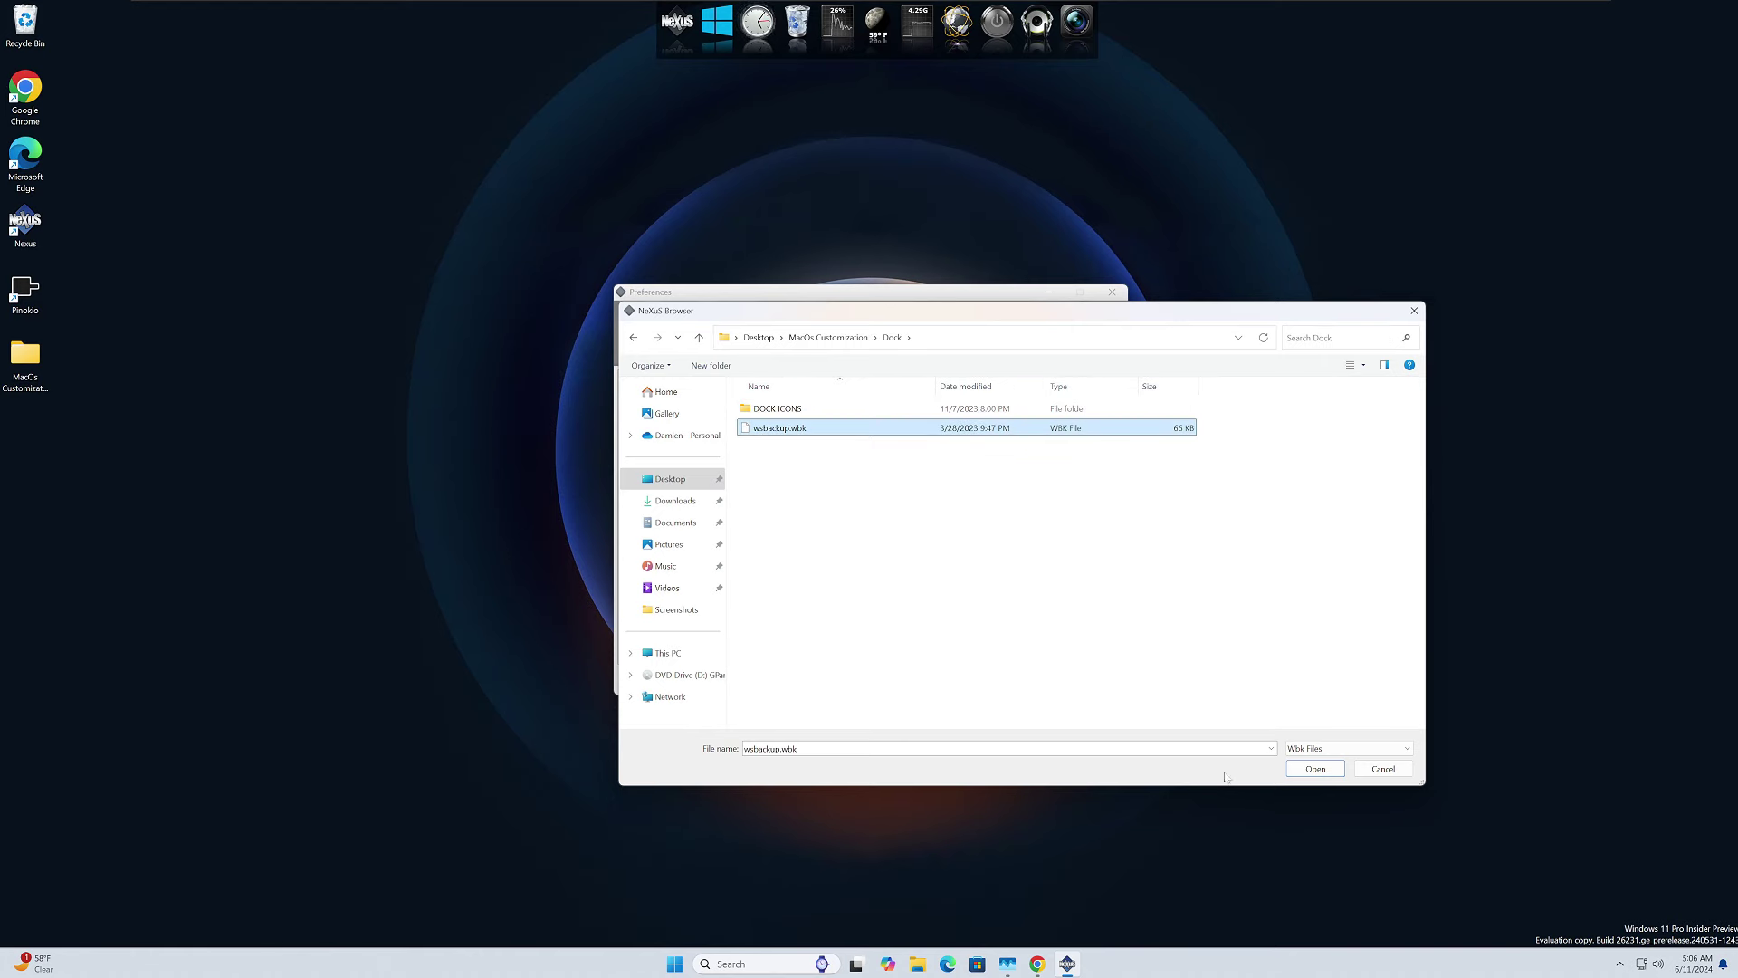
# Load the wsbackup.wbk backup into the dock and bring up the first dock item's options.
pyautogui.click(1315, 769)
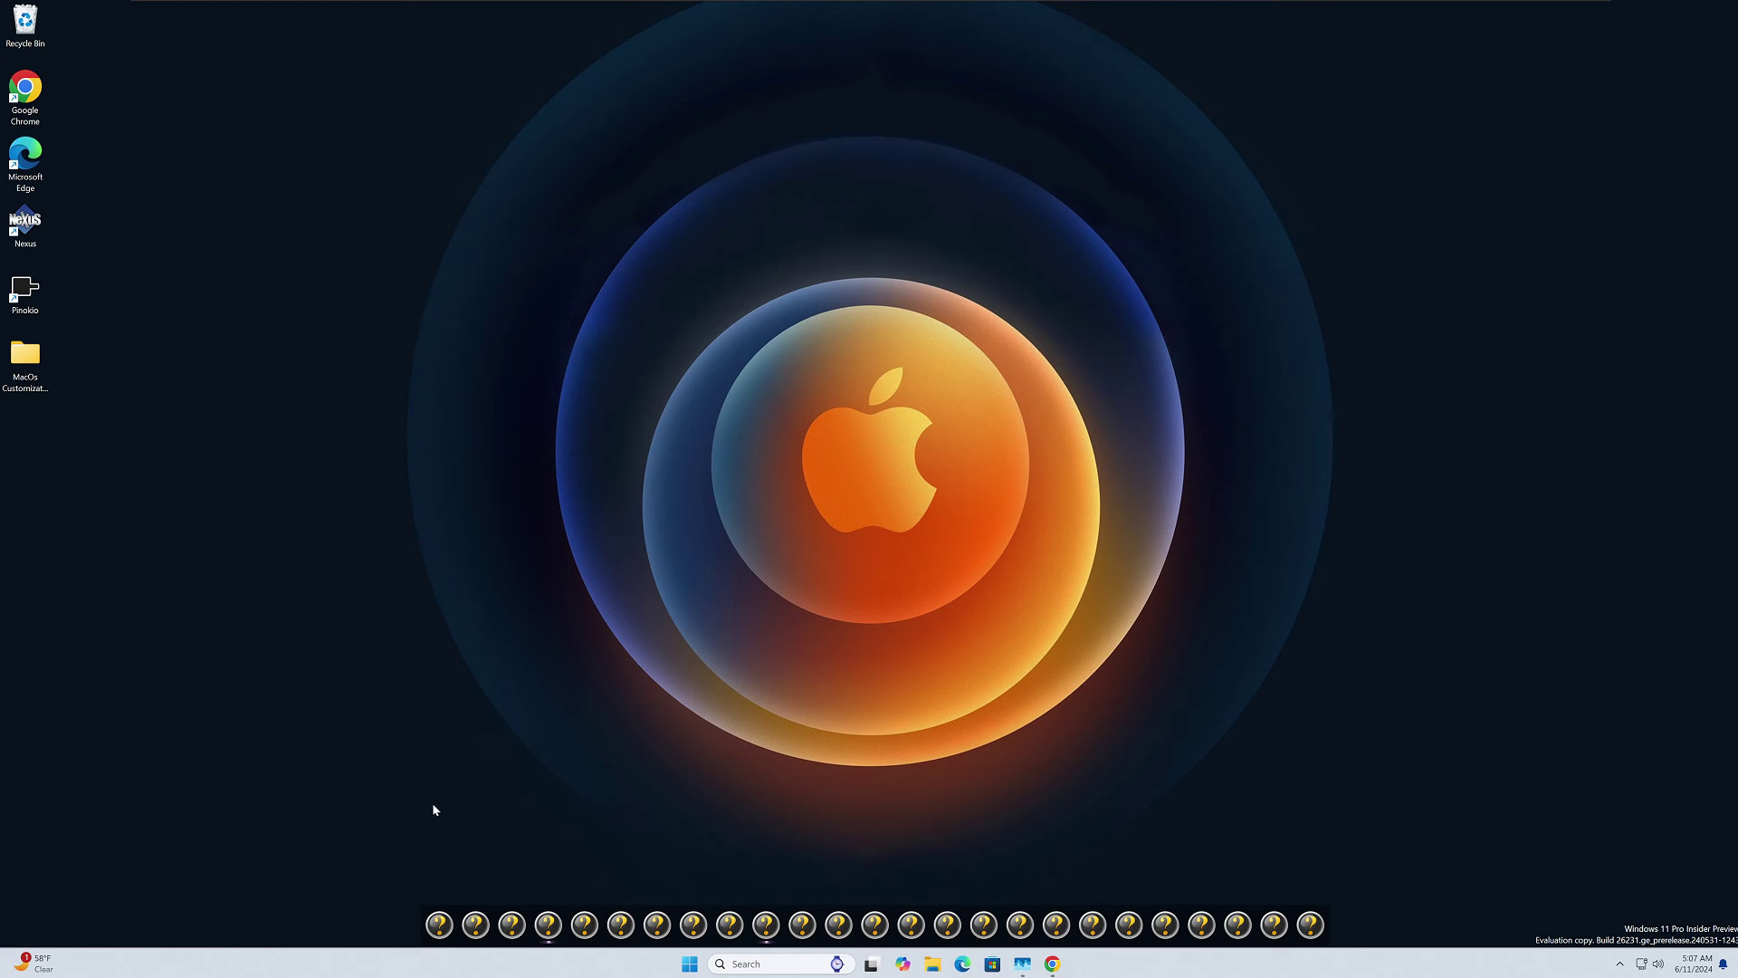
pyautogui.rightClick(435, 916)
# Exit Winstep Nexus via the dock's NeXuS > Exit > Exit NeXuS menu and confirm Yes.
pyautogui.rightClick(429, 909)
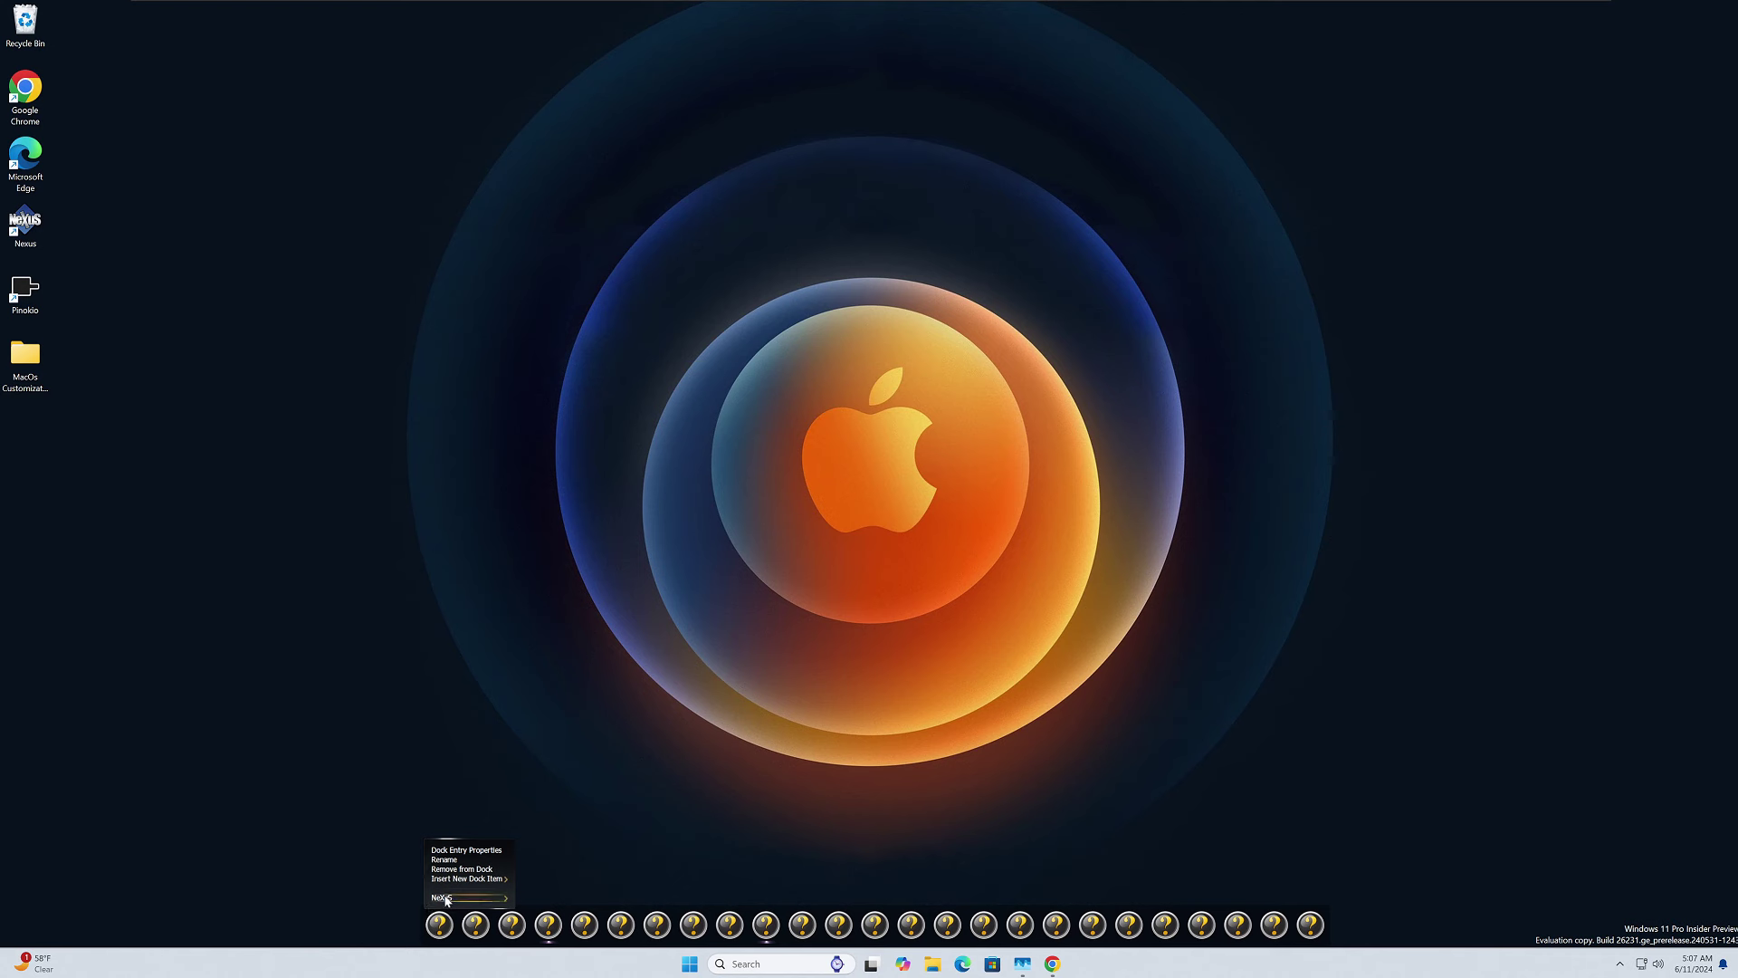
pyautogui.moveTo(453, 898)
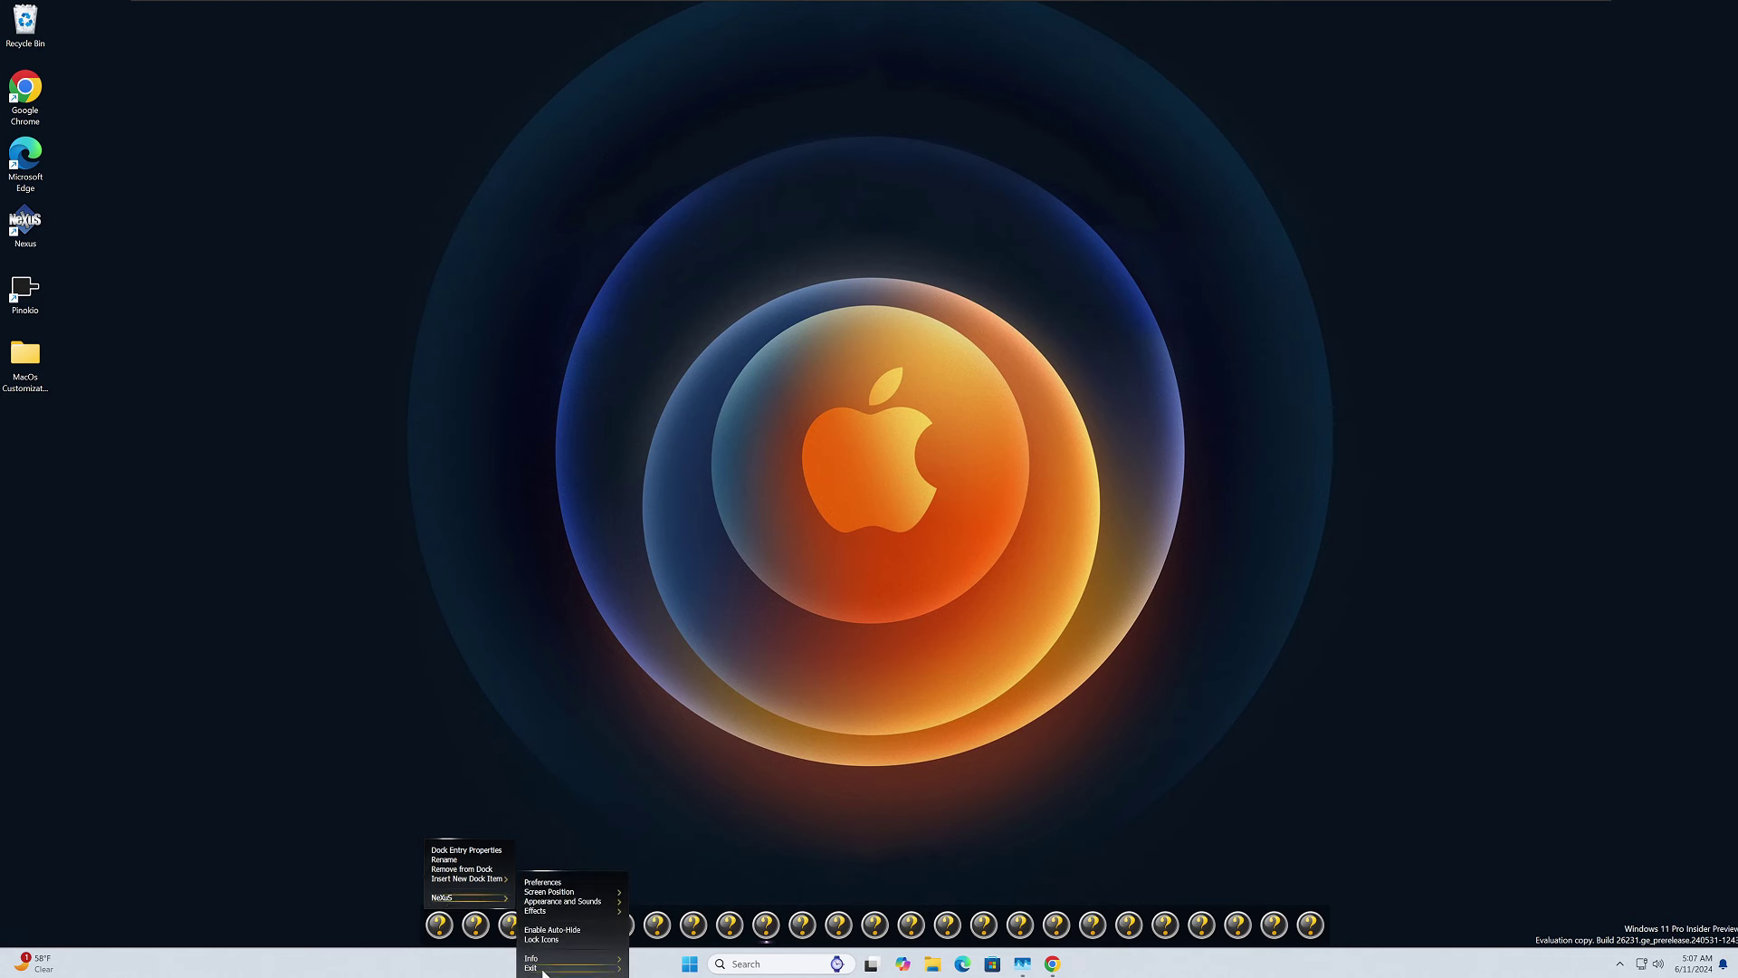
pyautogui.moveTo(543, 972)
pyautogui.click(655, 967)
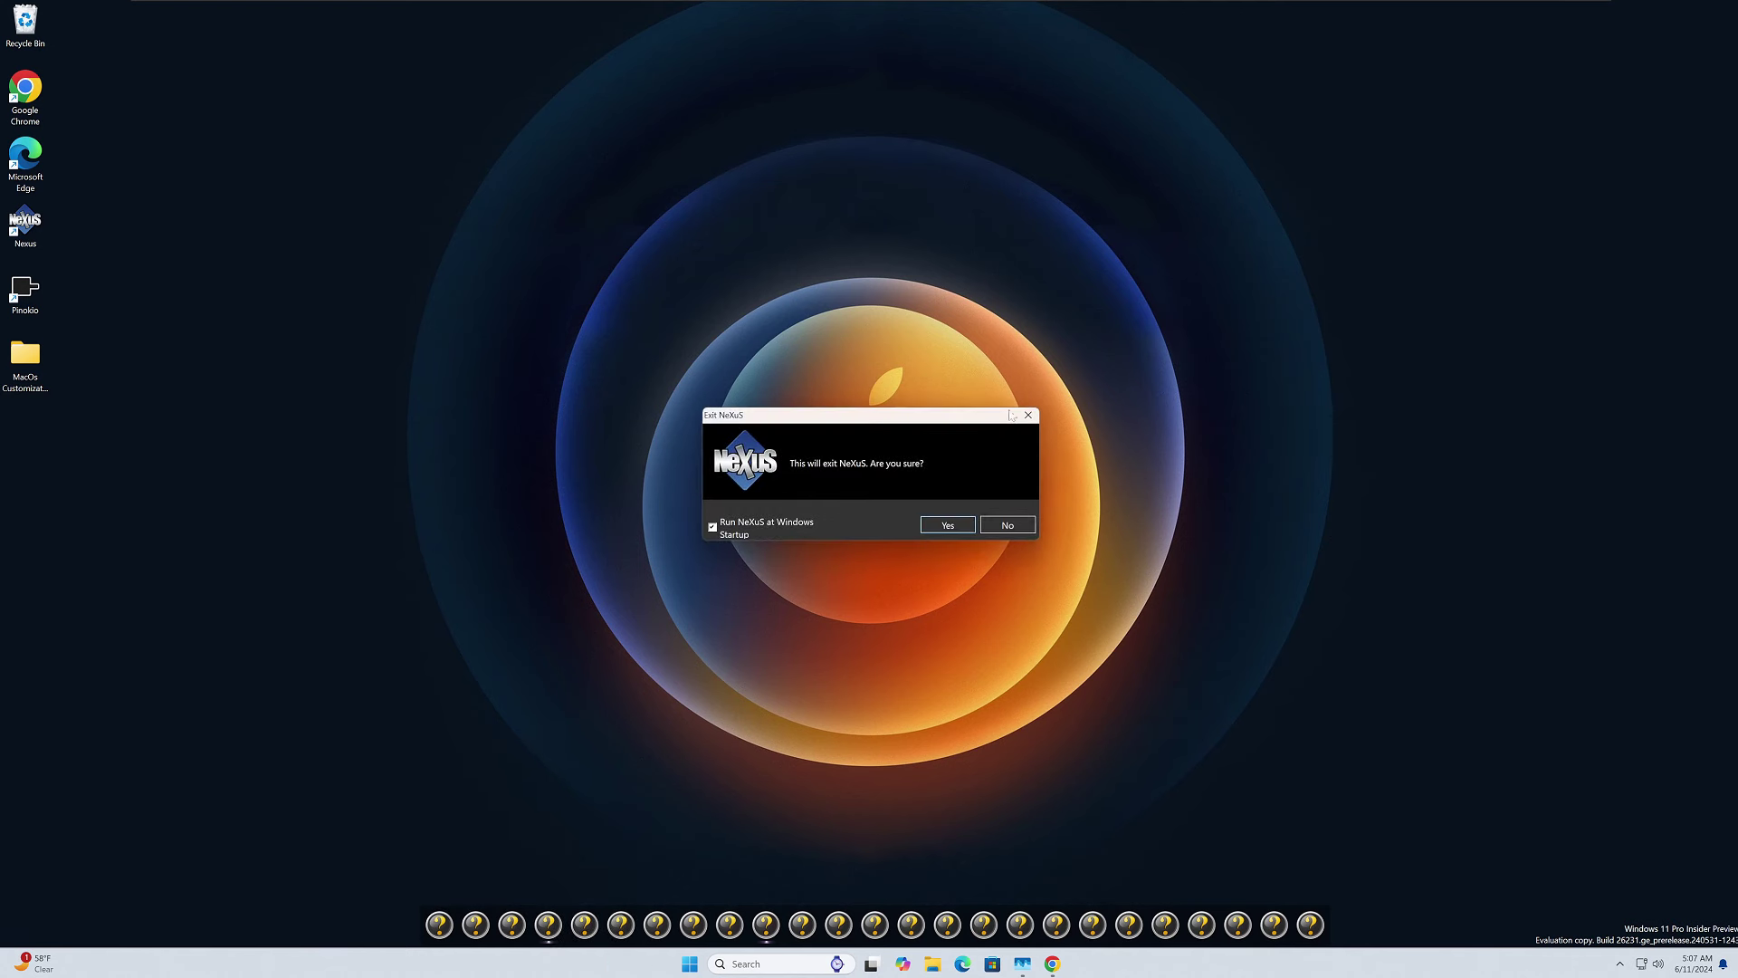
pyautogui.click(948, 527)
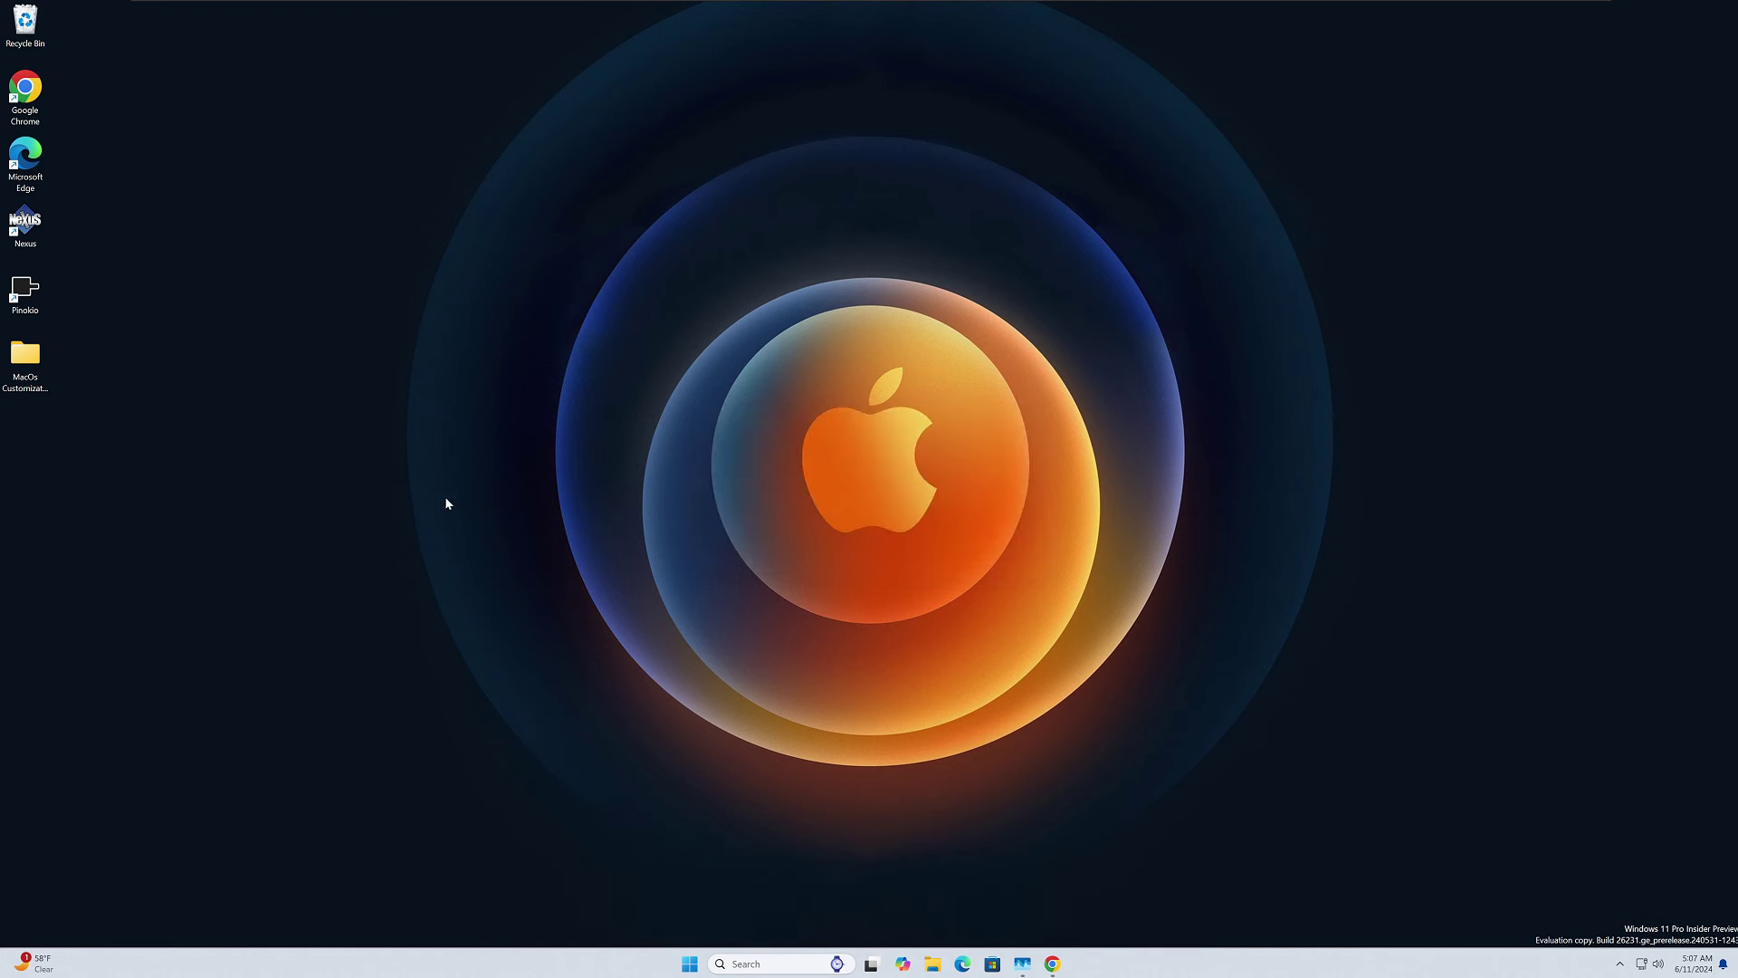
# Copy DOCK ICONS from MacOs Customization\Dock and paste it into the root of Local Disk (C:).
pyautogui.doubleClick(27, 362)
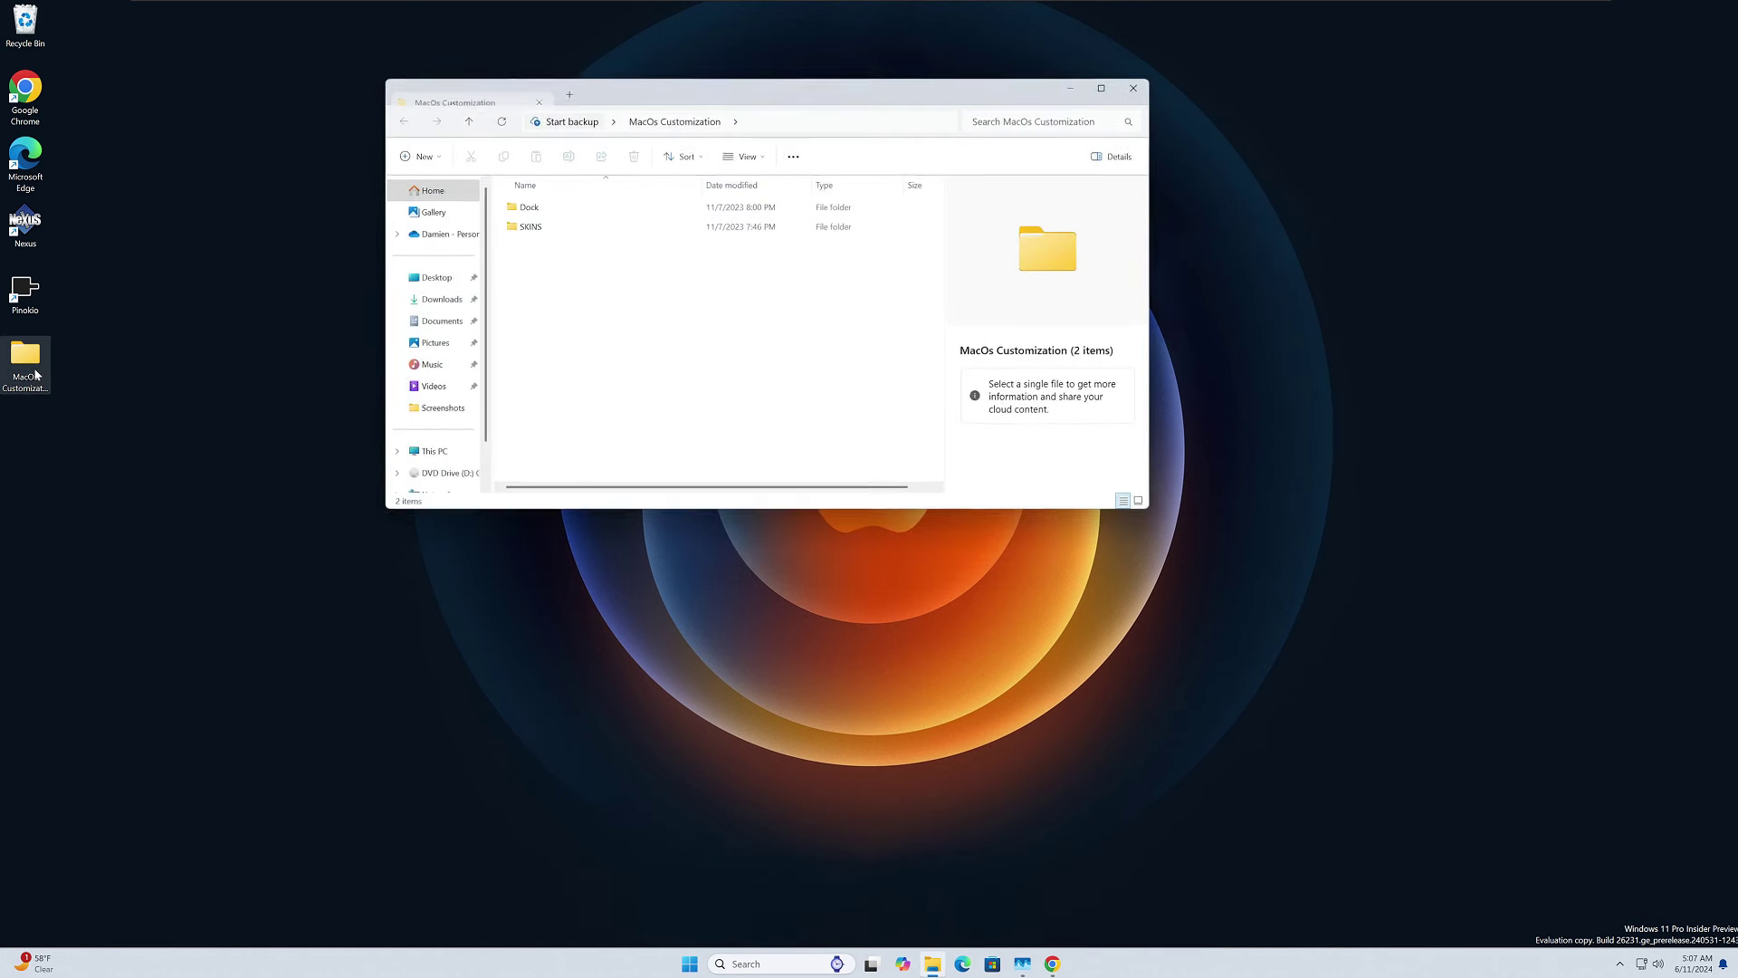
pyautogui.doubleClick(529, 213)
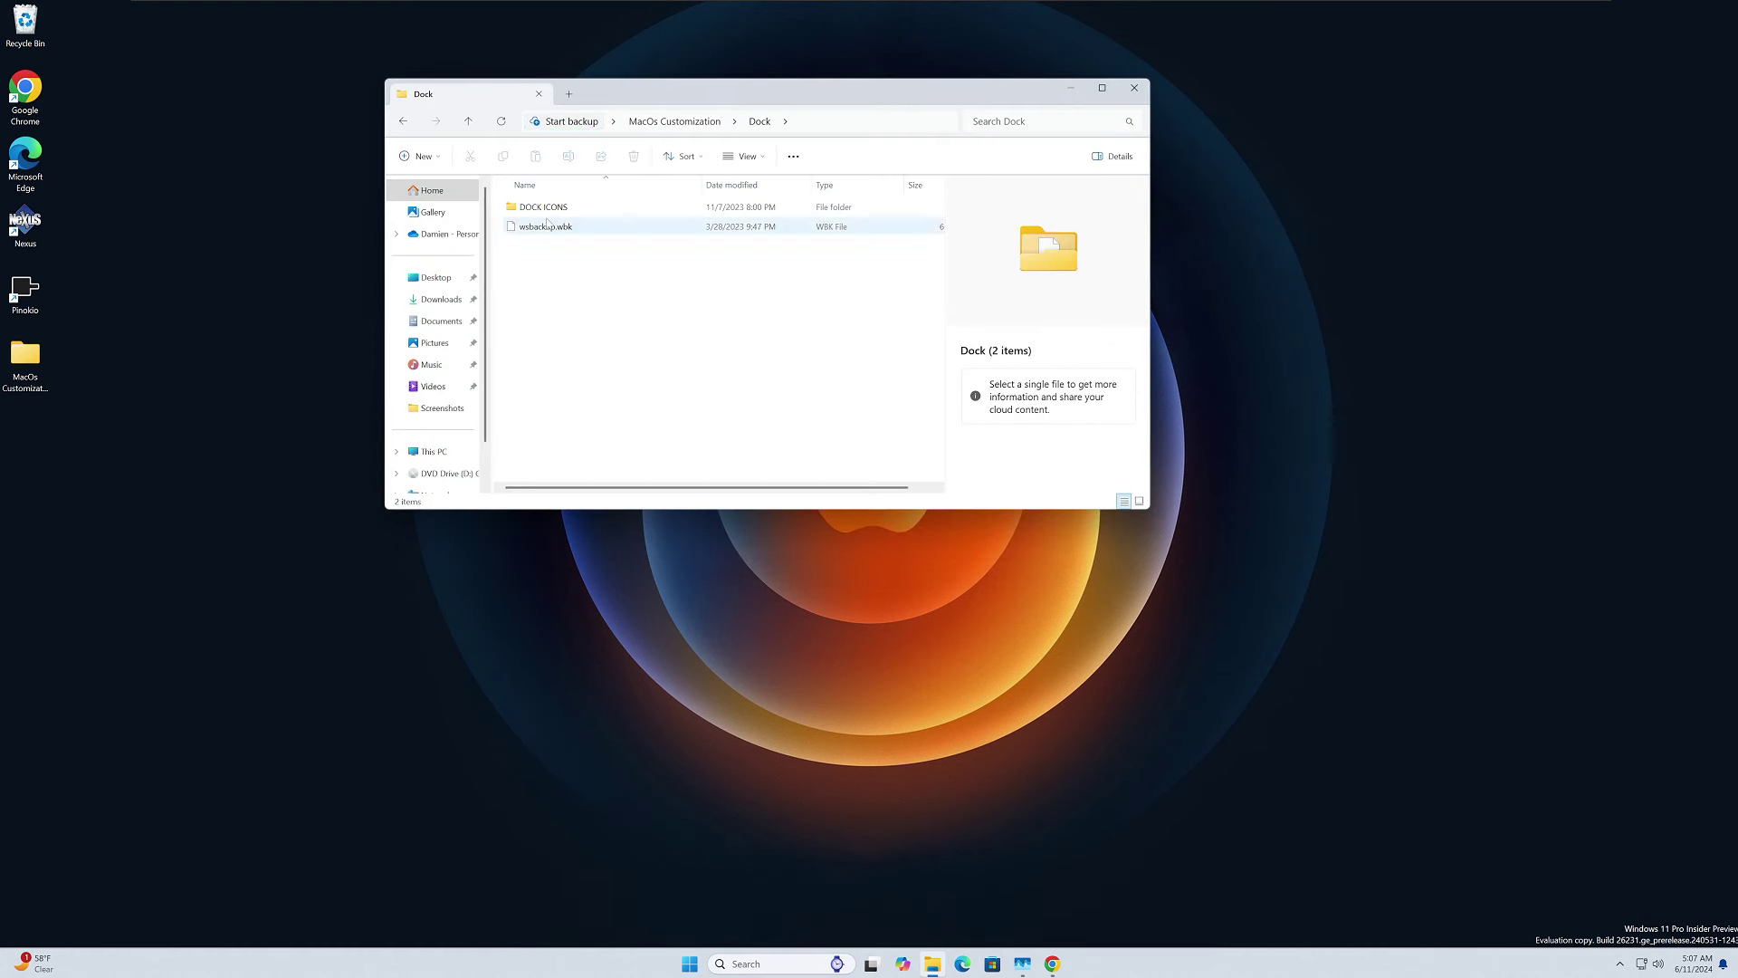
pyautogui.click(543, 207)
pyautogui.hotkey('ctrl', 'c')
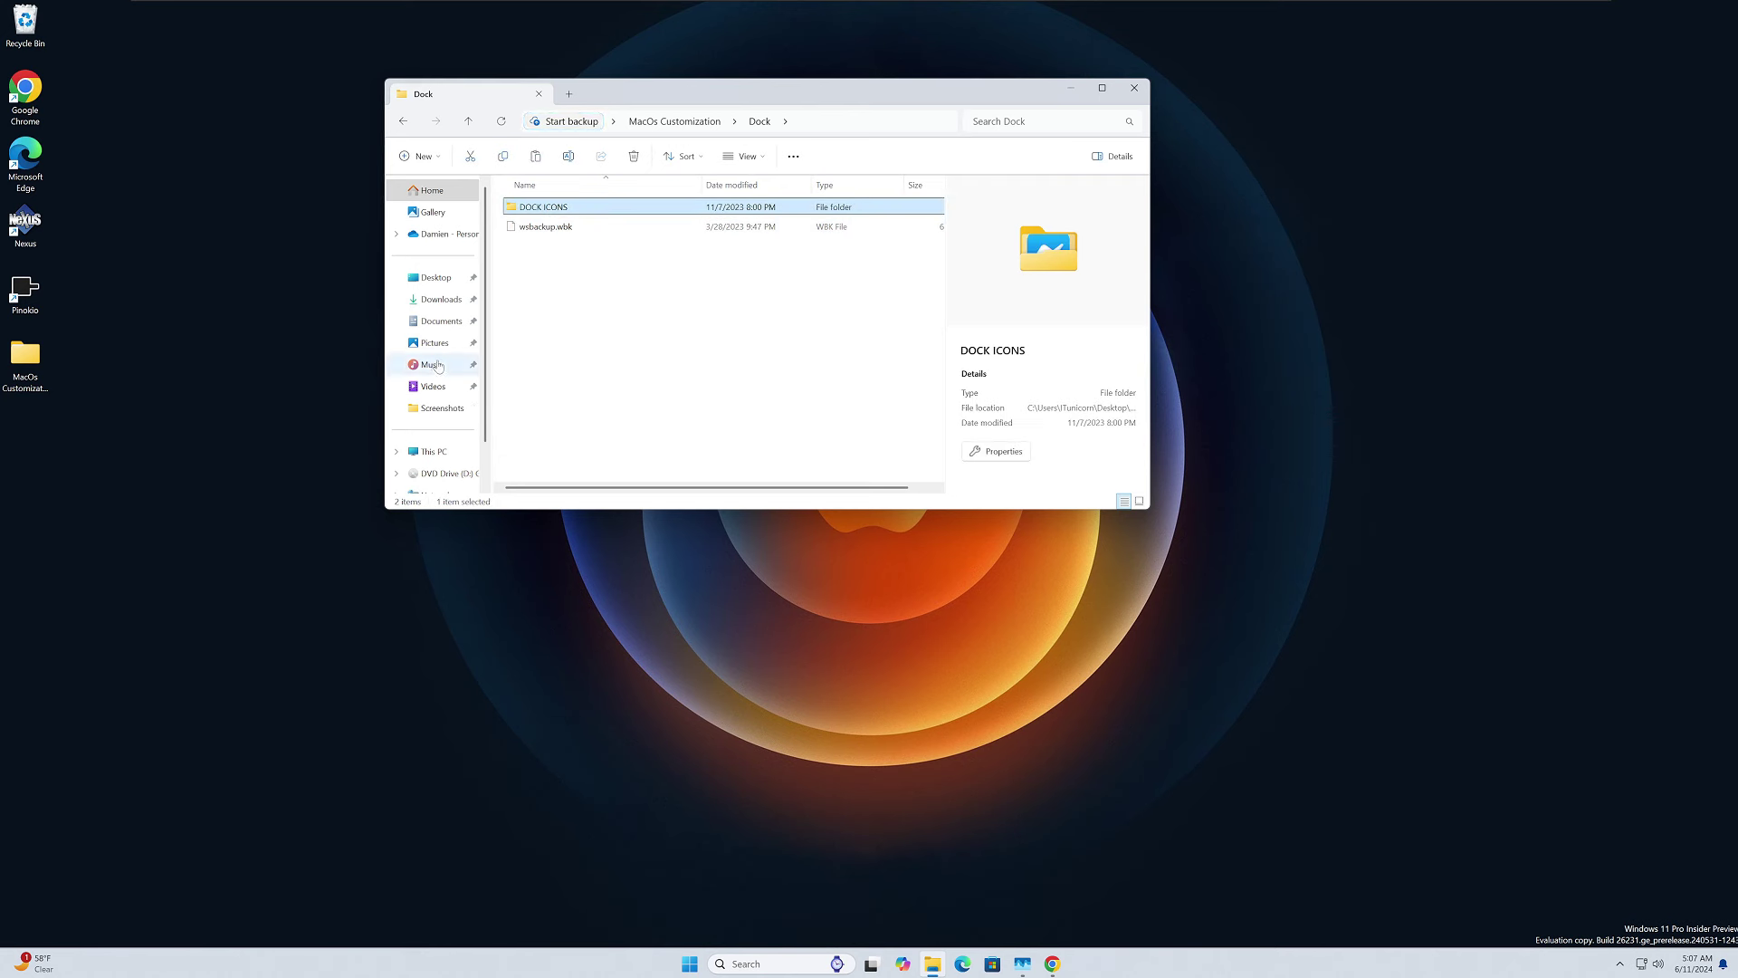
pyautogui.click(442, 451)
pyautogui.doubleClick(561, 215)
pyautogui.hotkey('ctrl', 'v')
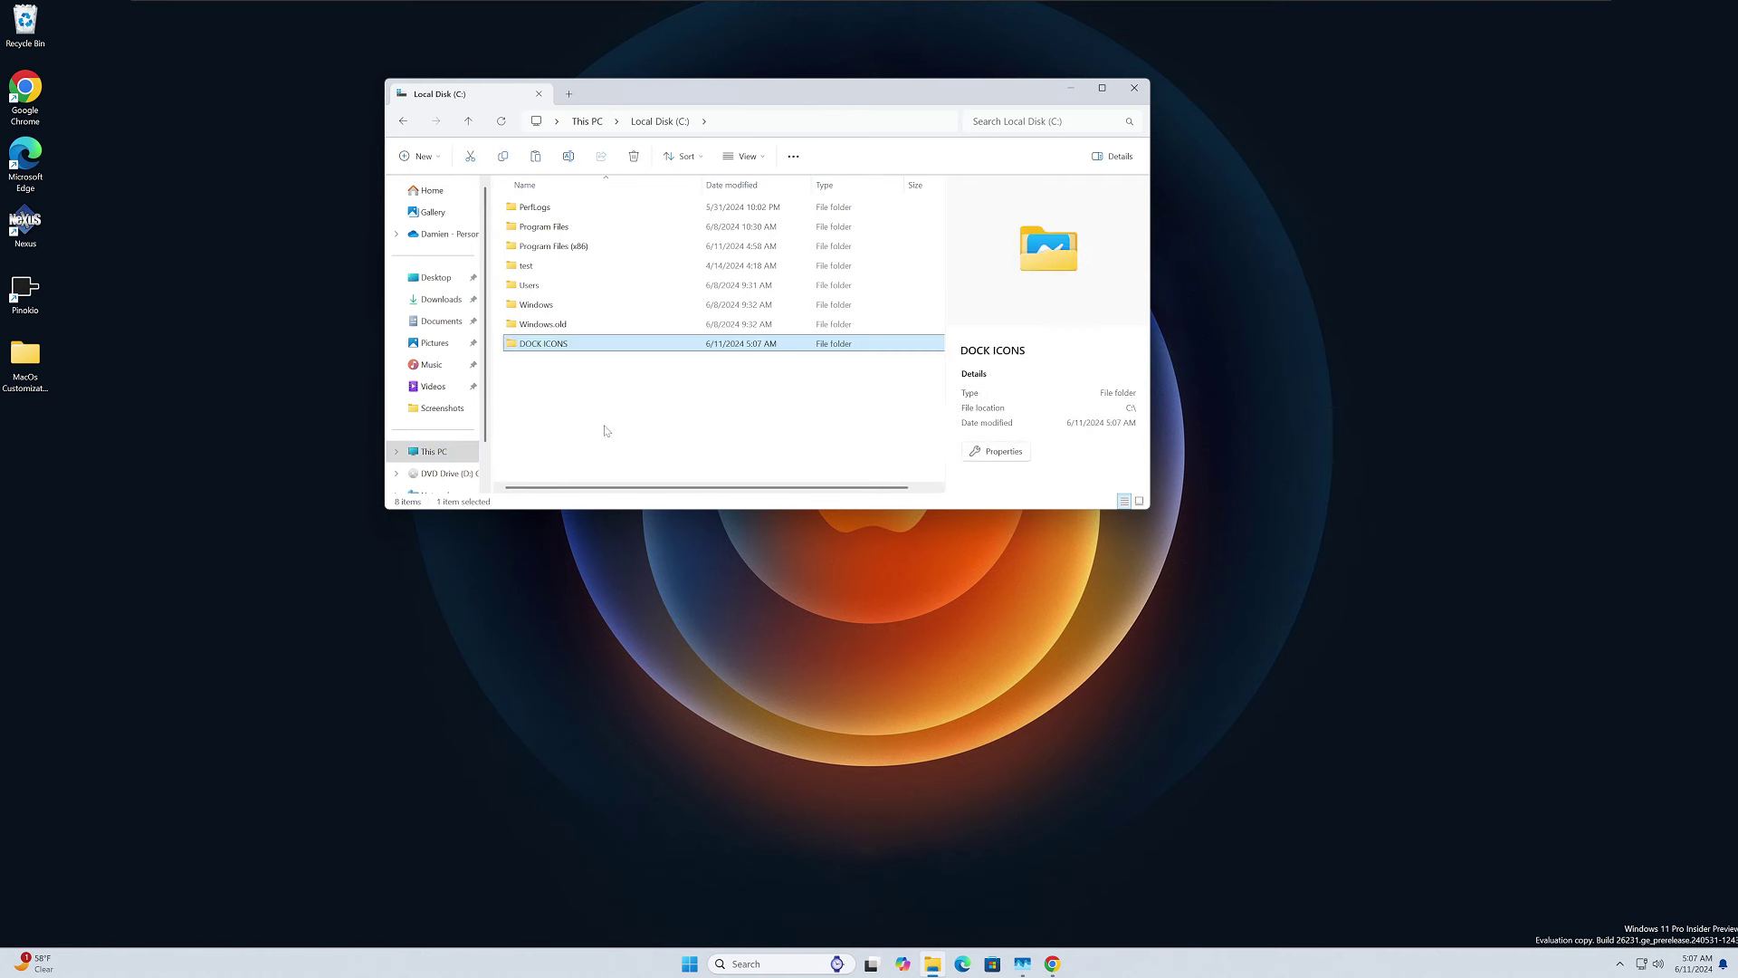
pyautogui.click(604, 434)
# Close File Explorer and relaunch Winstep Nexus so the dock shows proper app icons.
pyautogui.click(1145, 91)
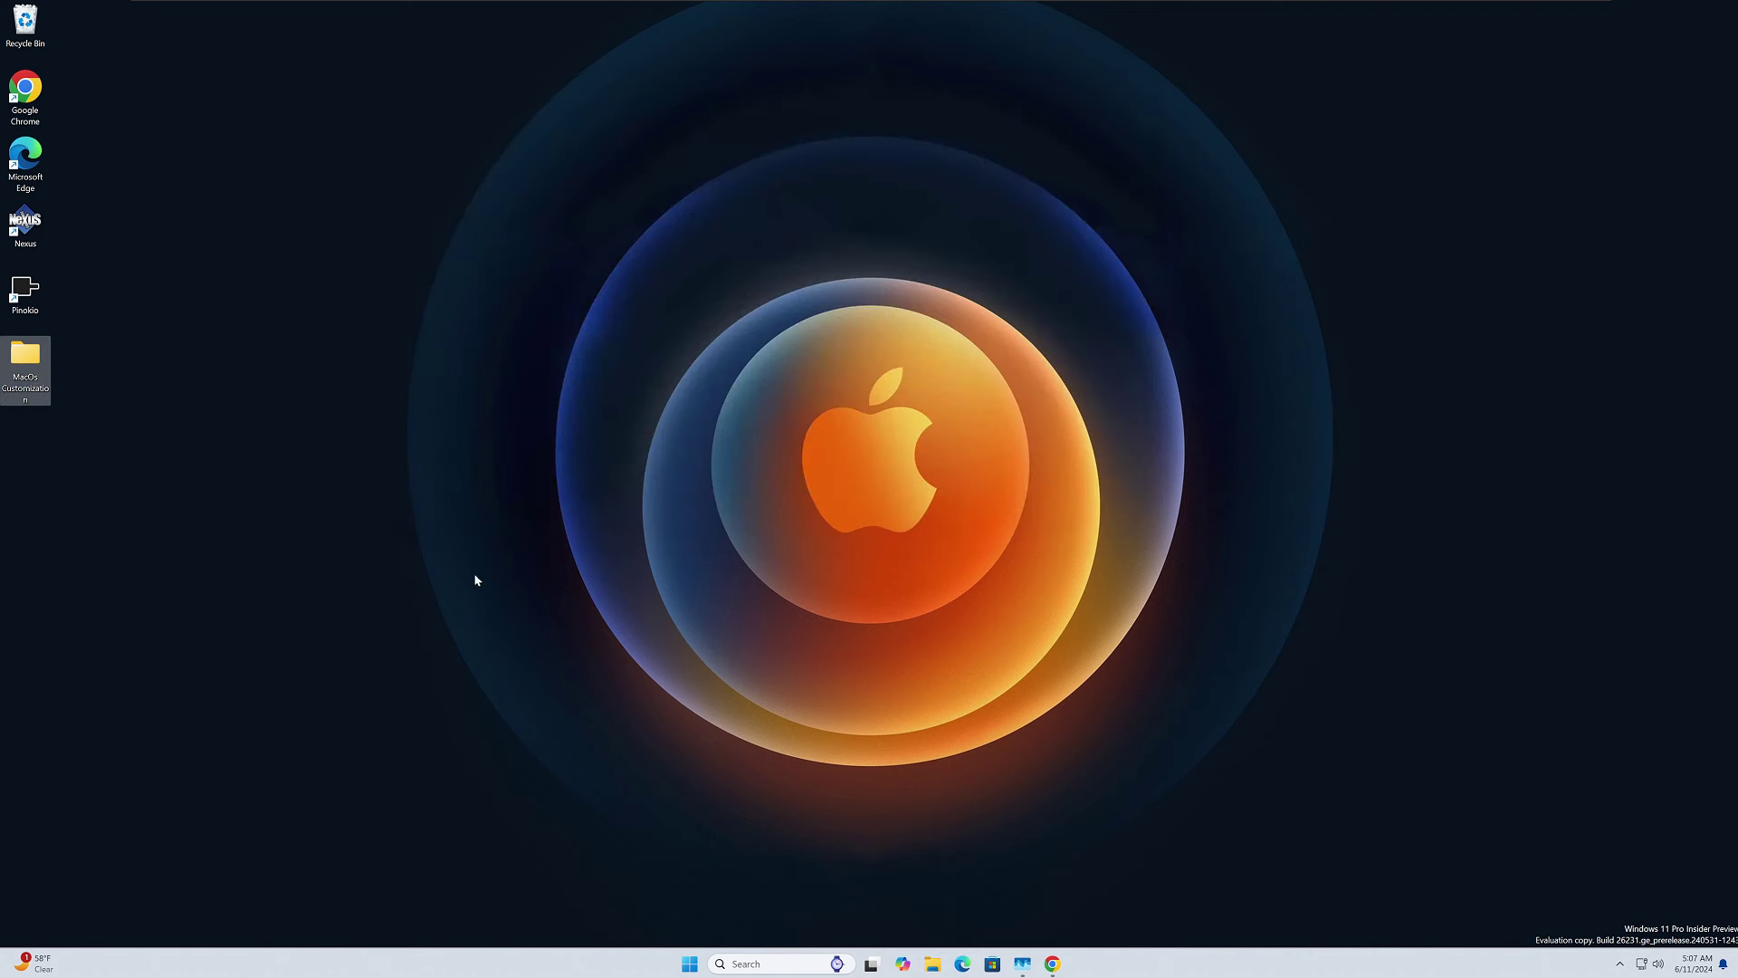
pyautogui.doubleClick(38, 232)
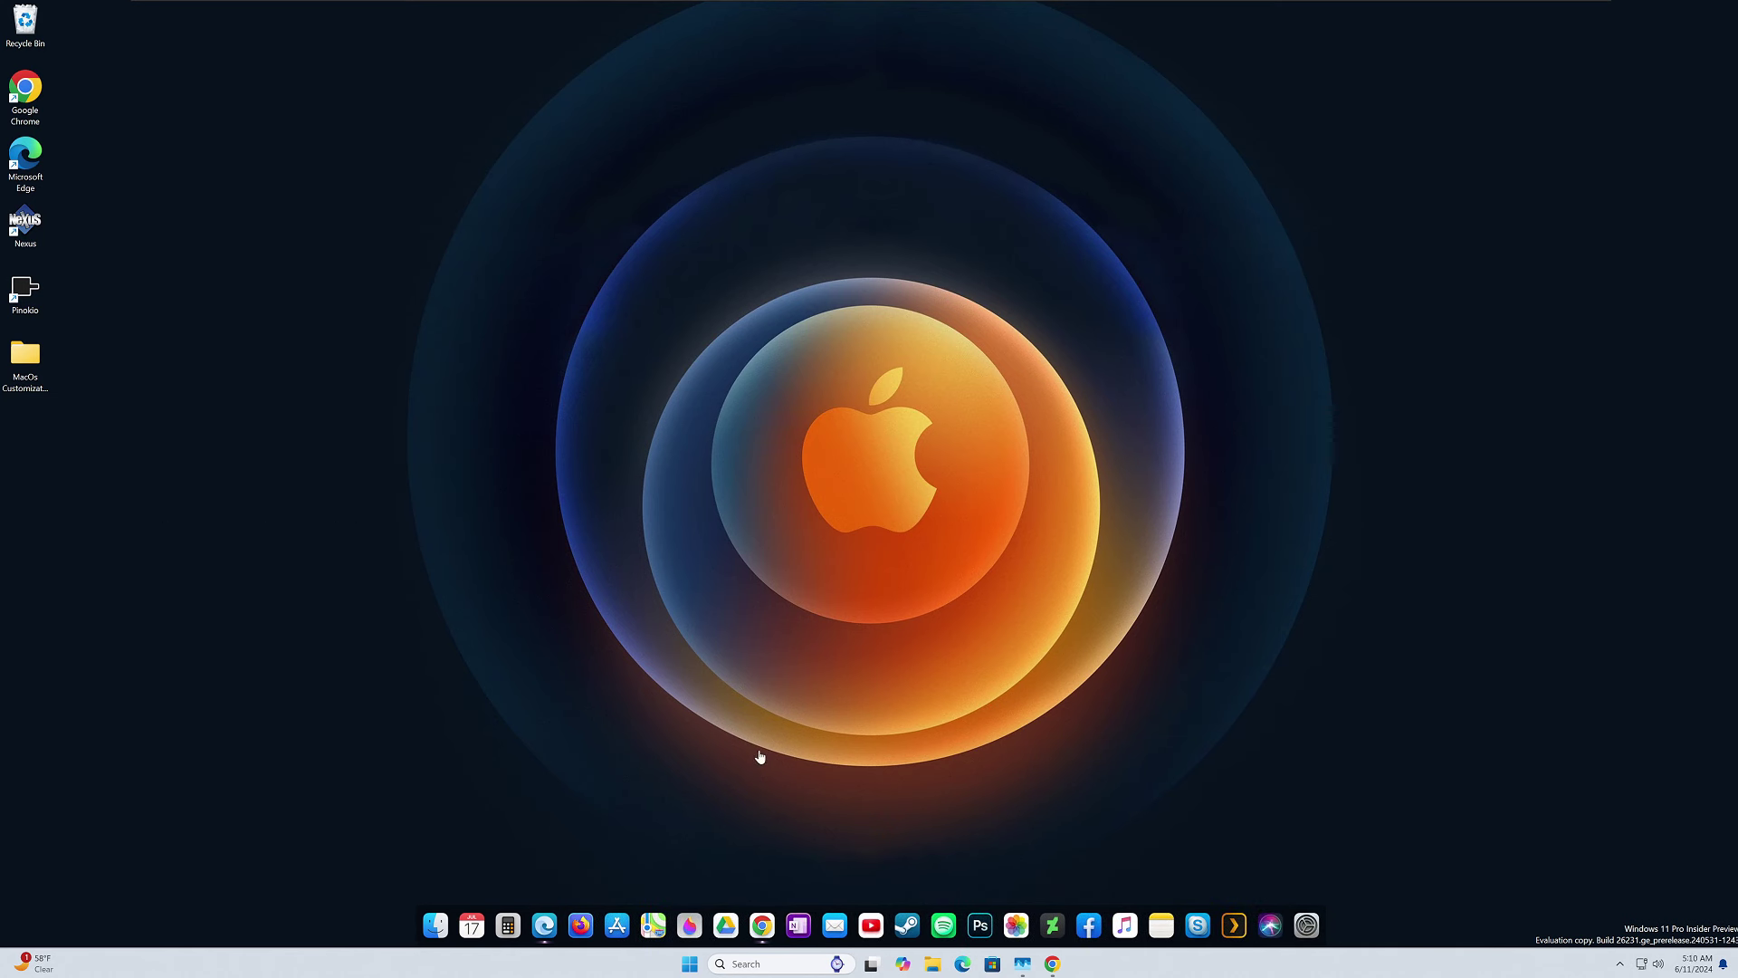
# Go to rainmeter.net in Chrome and download the Rainmeter 4.5.18 installer.
pyautogui.click(761, 924)
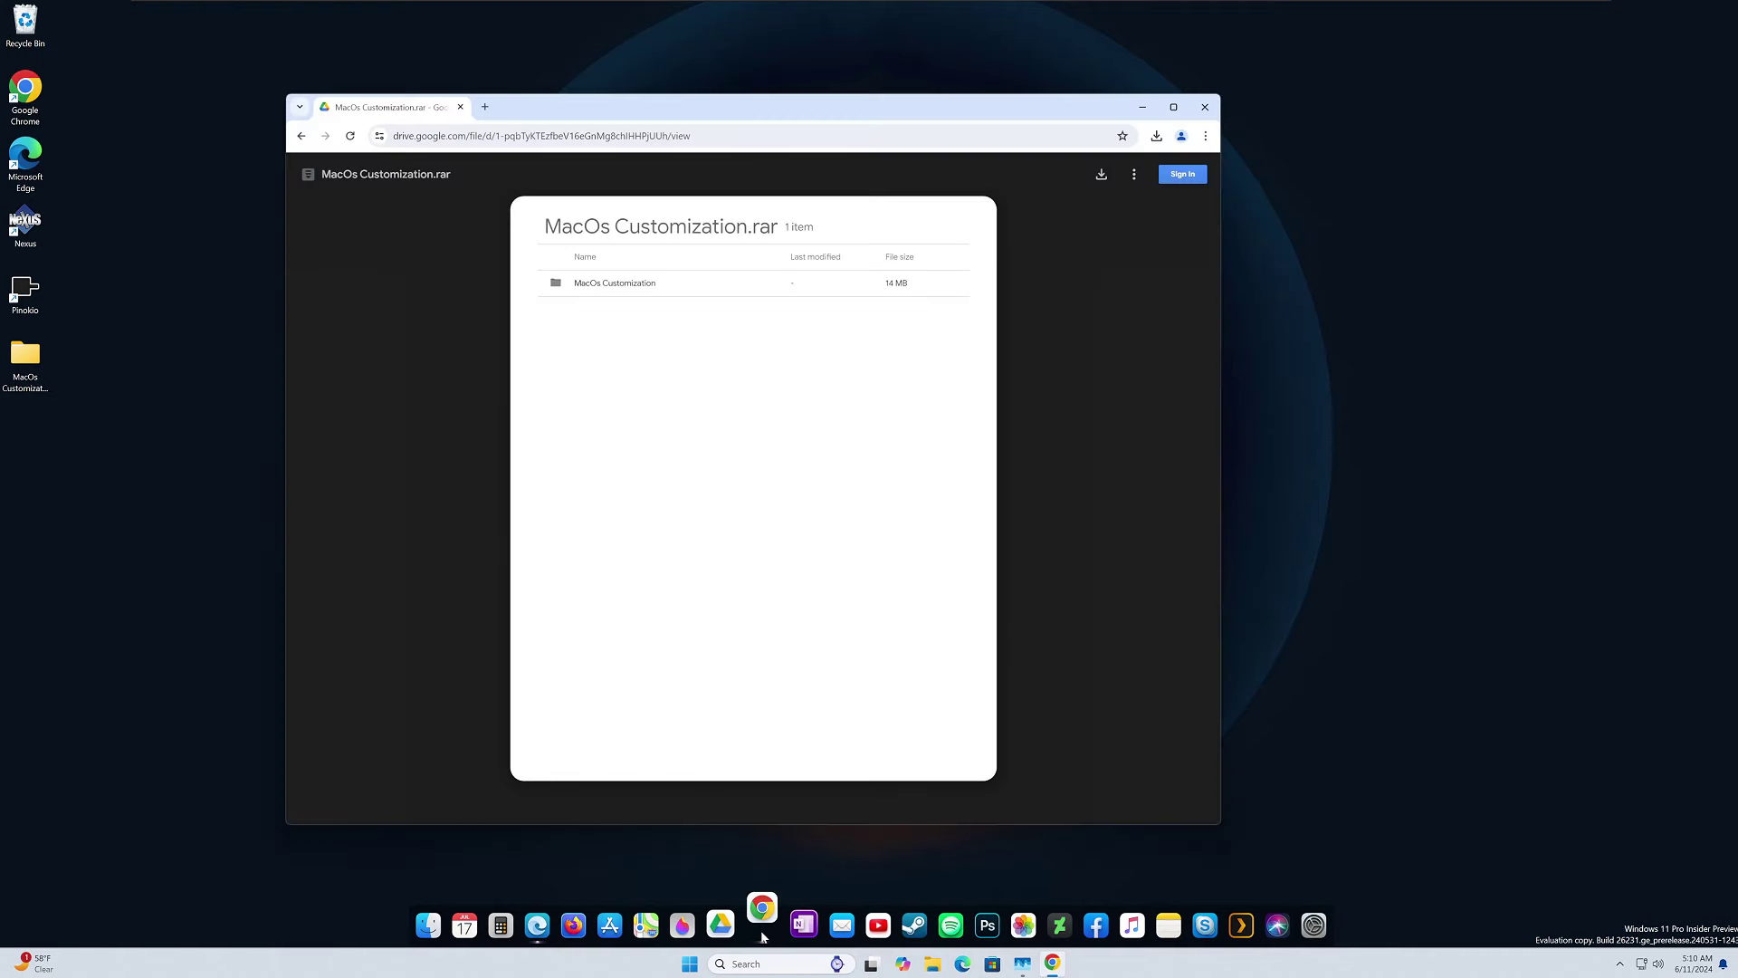
pyautogui.click(554, 137)
pyautogui.hotkey('ctrl', 'v')
pyautogui.press('Return')
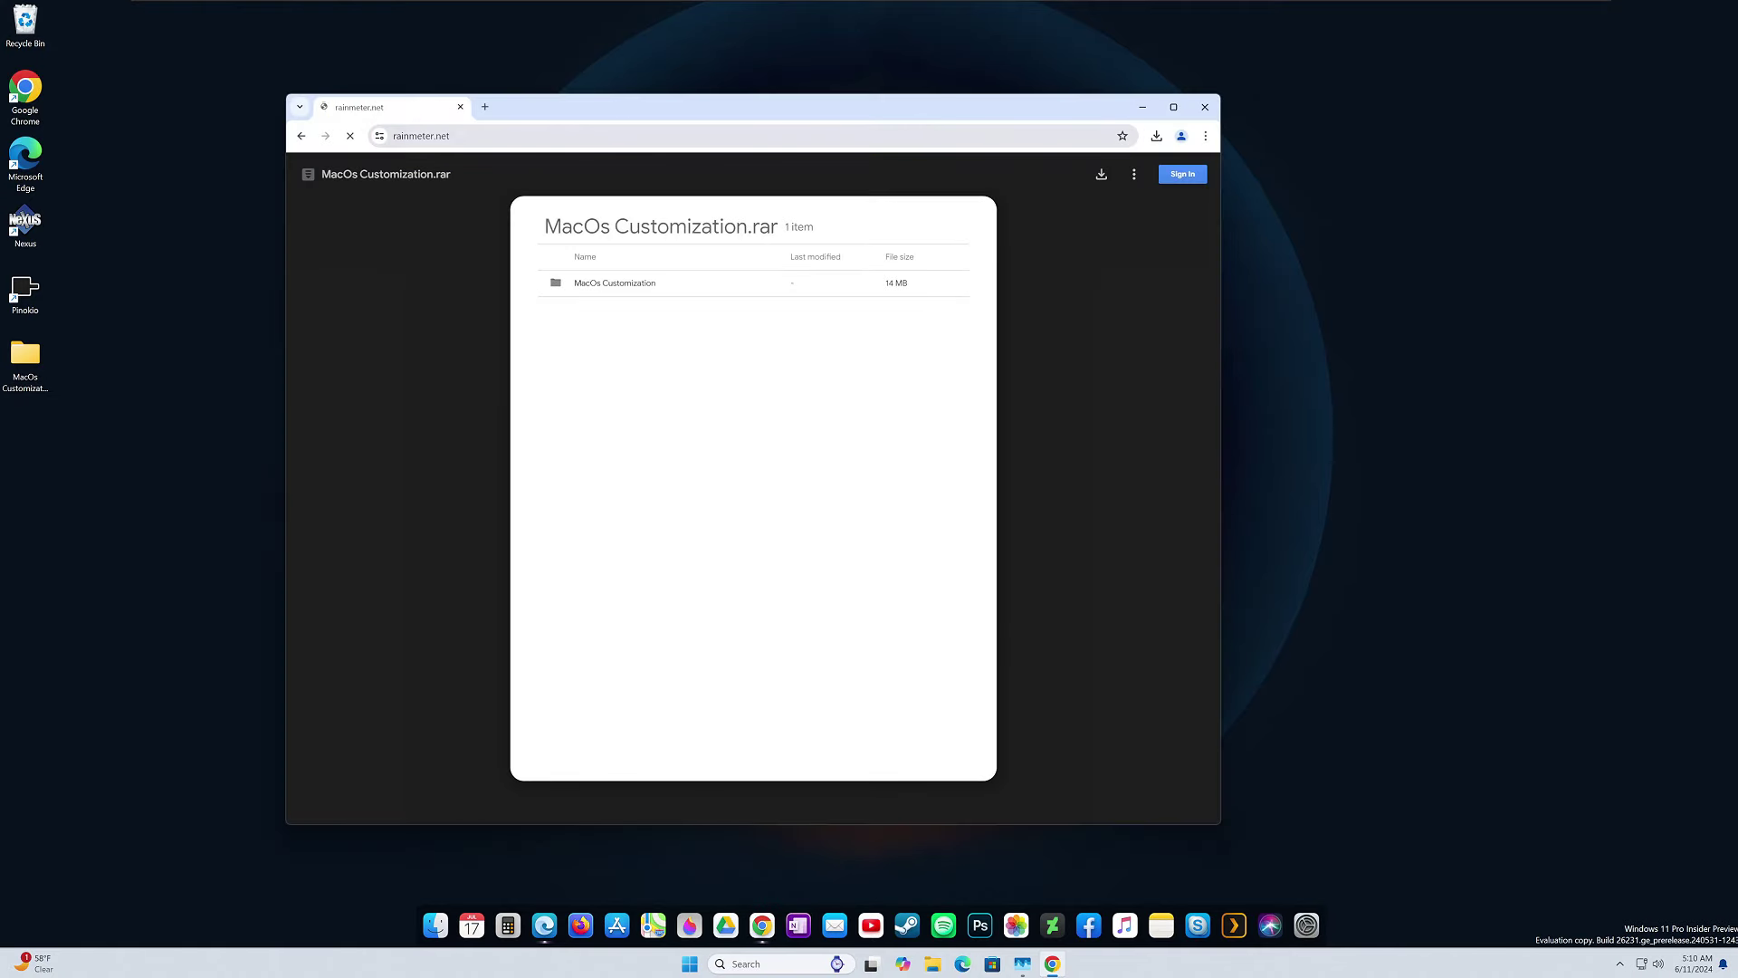
pyautogui.click(775, 563)
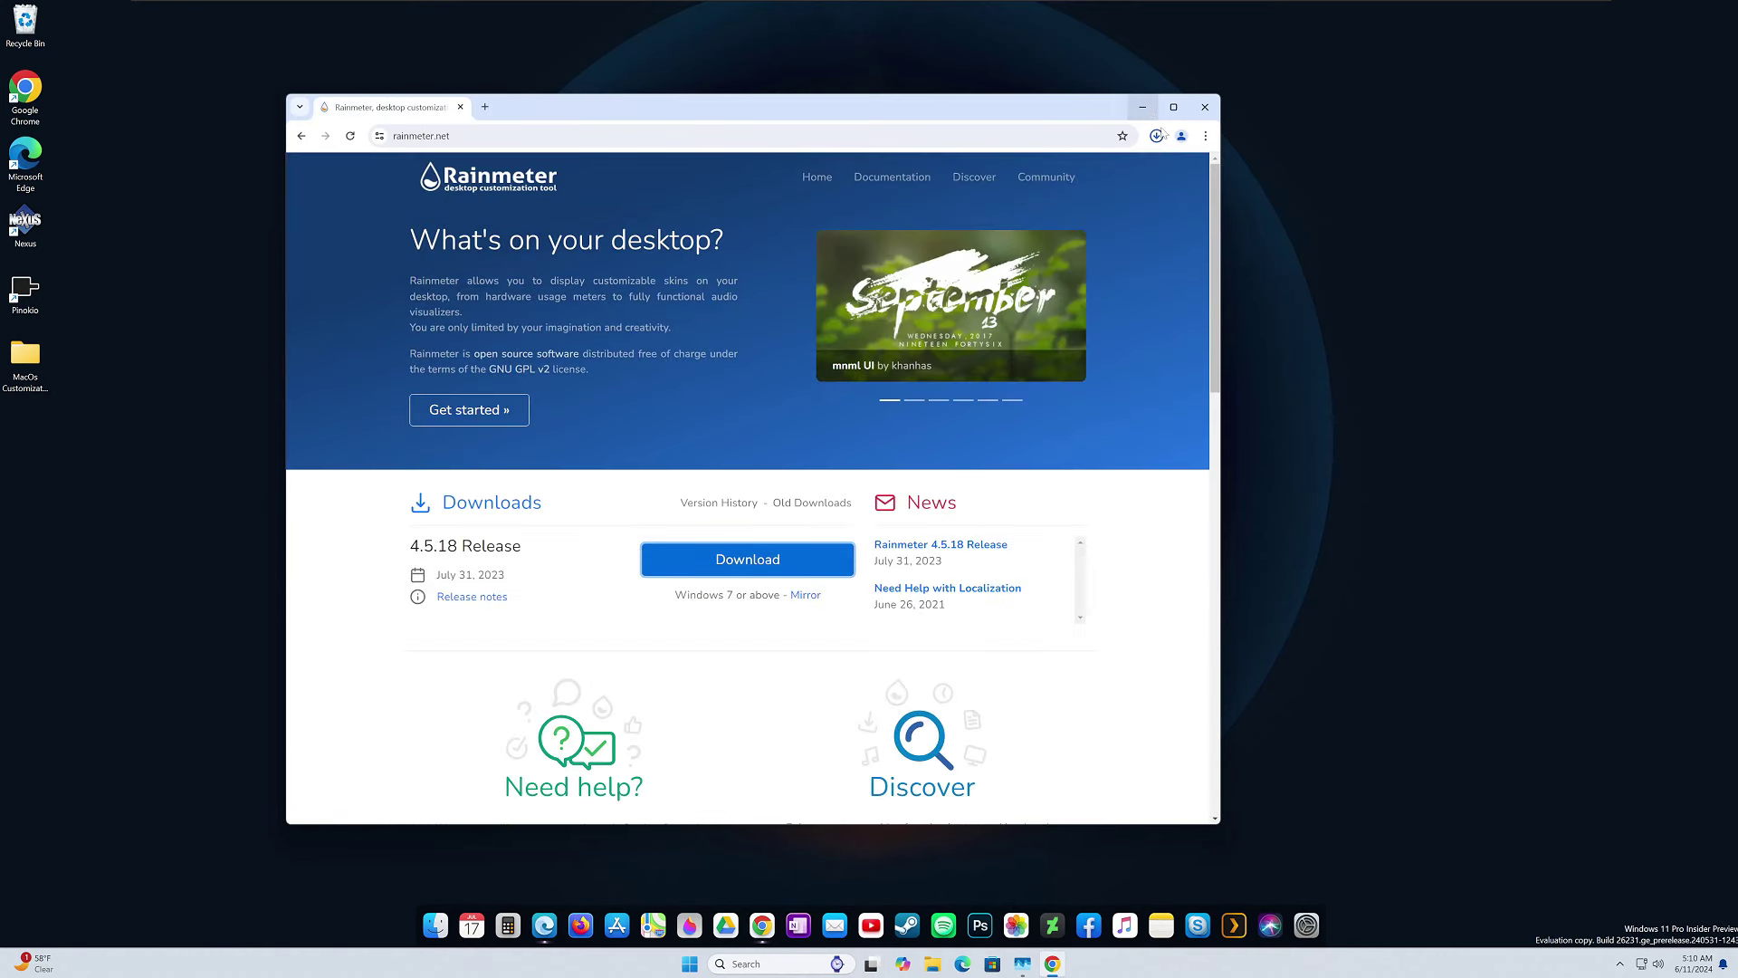
# Install Rainmeter with the standard setup options, approve the UAC prompt, and finish to launch it.
pyautogui.click(1032, 171)
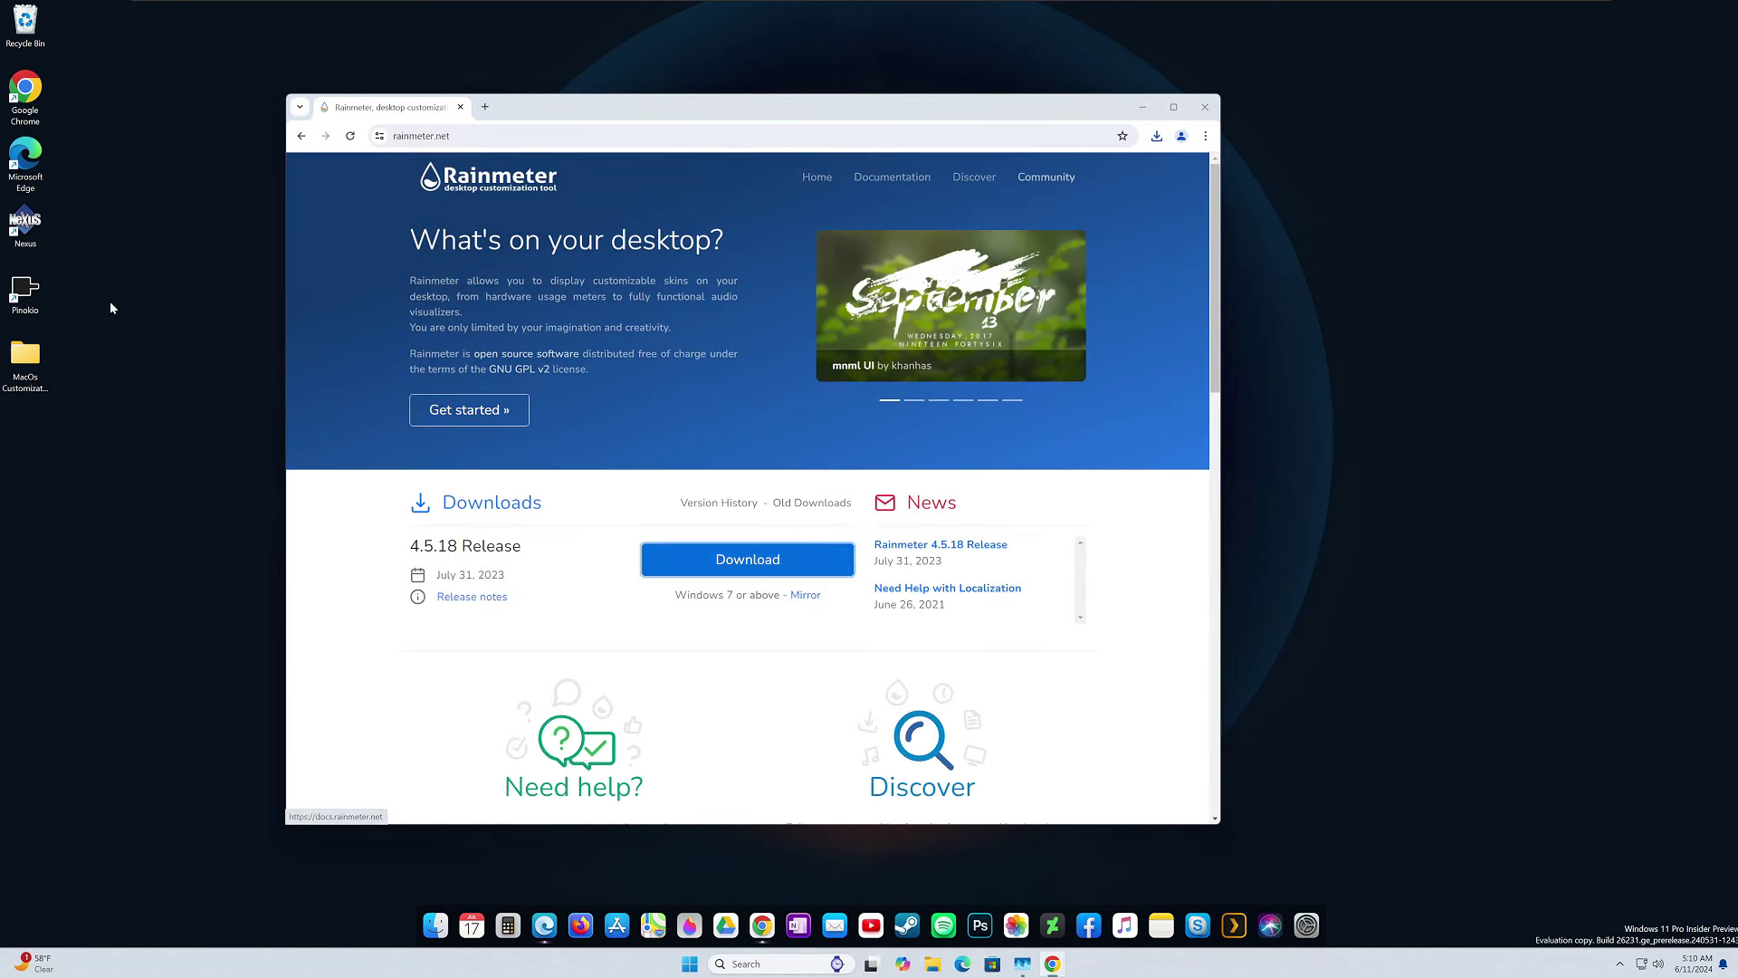
pyautogui.click(870, 510)
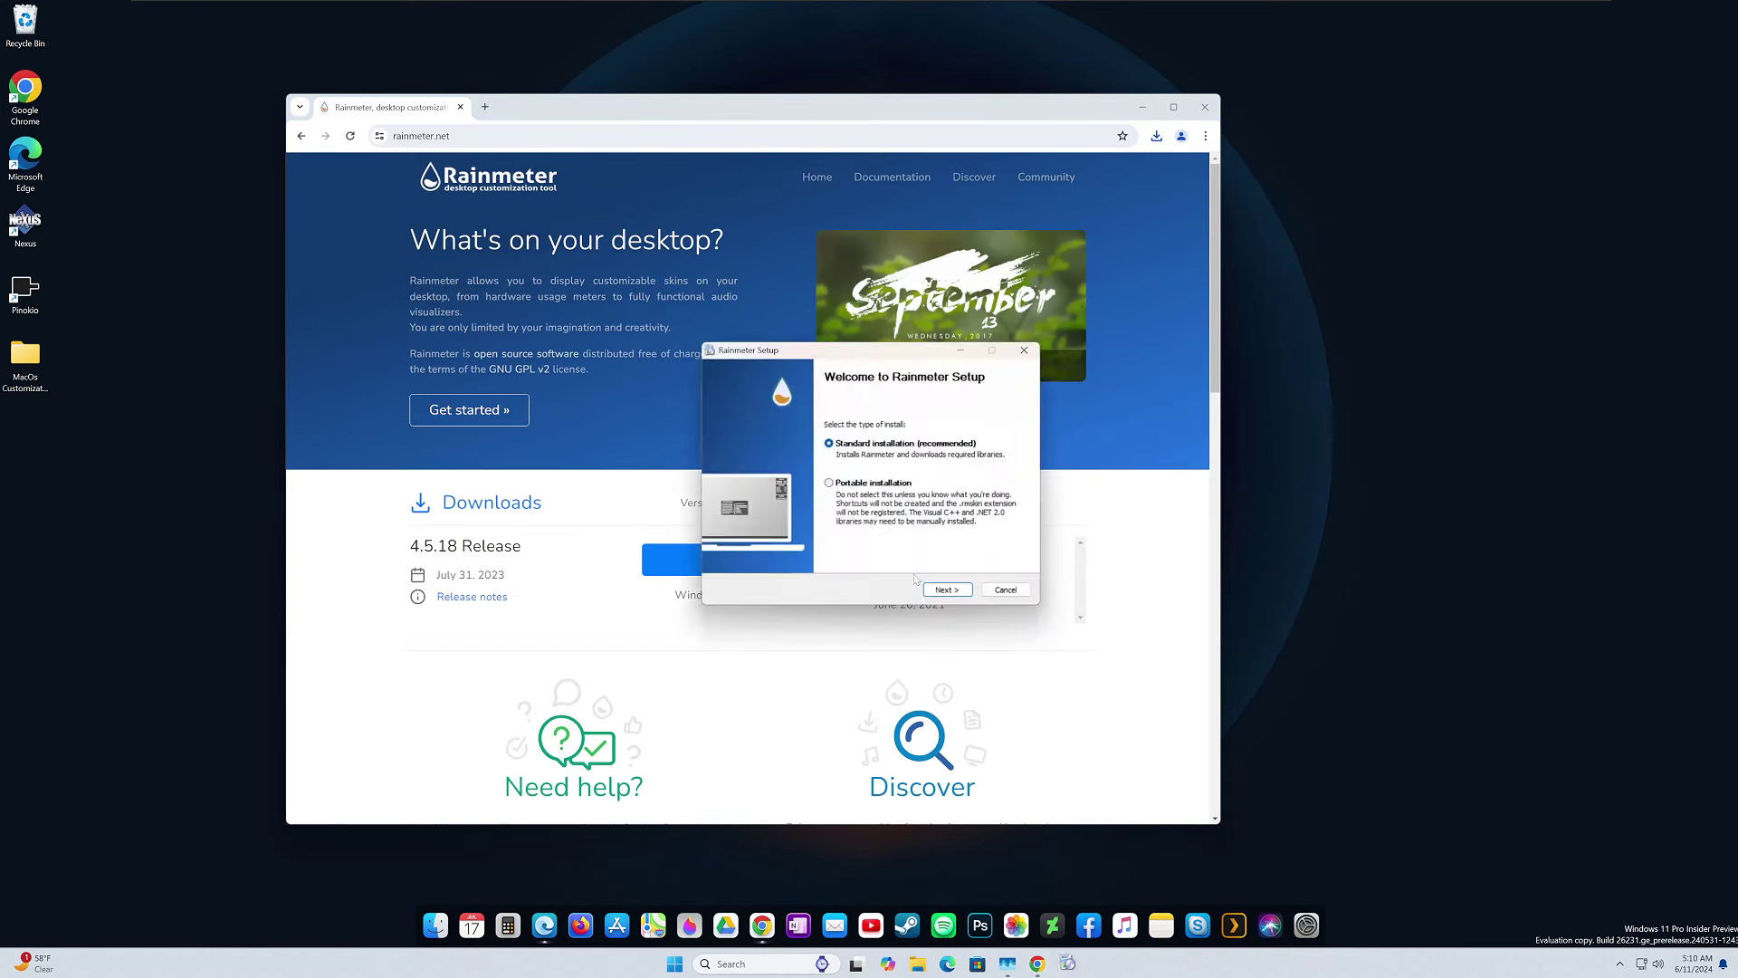
pyautogui.click(947, 591)
pyautogui.click(947, 590)
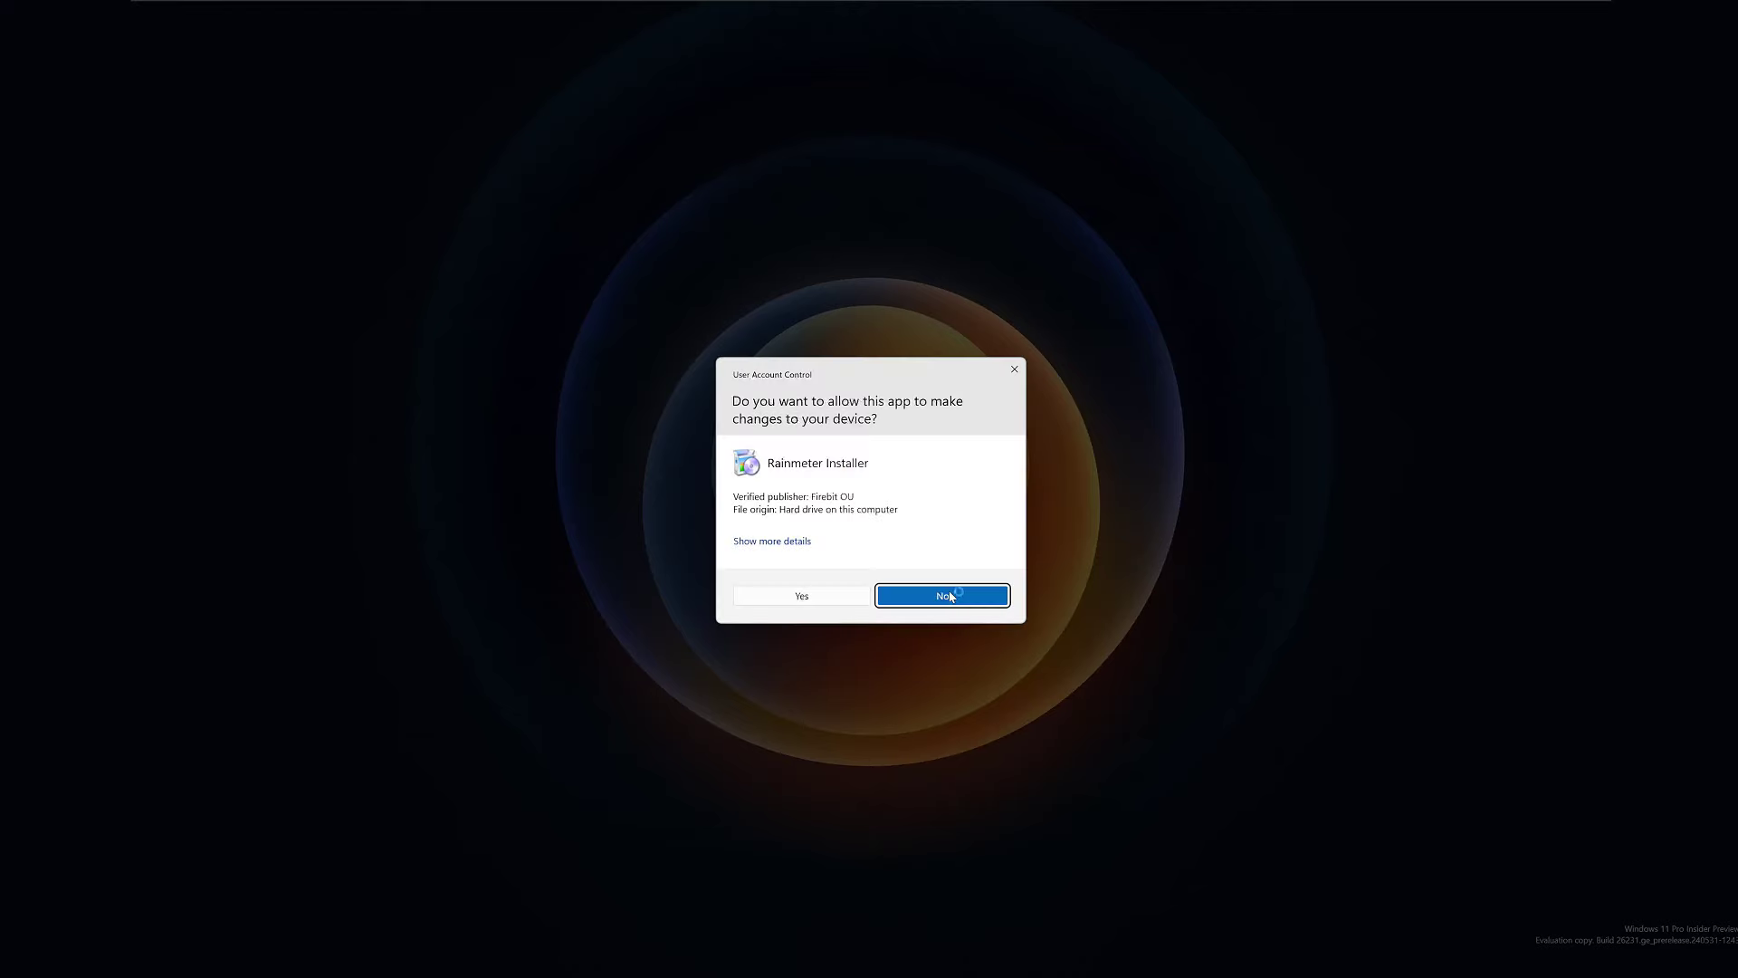
pyautogui.click(822, 601)
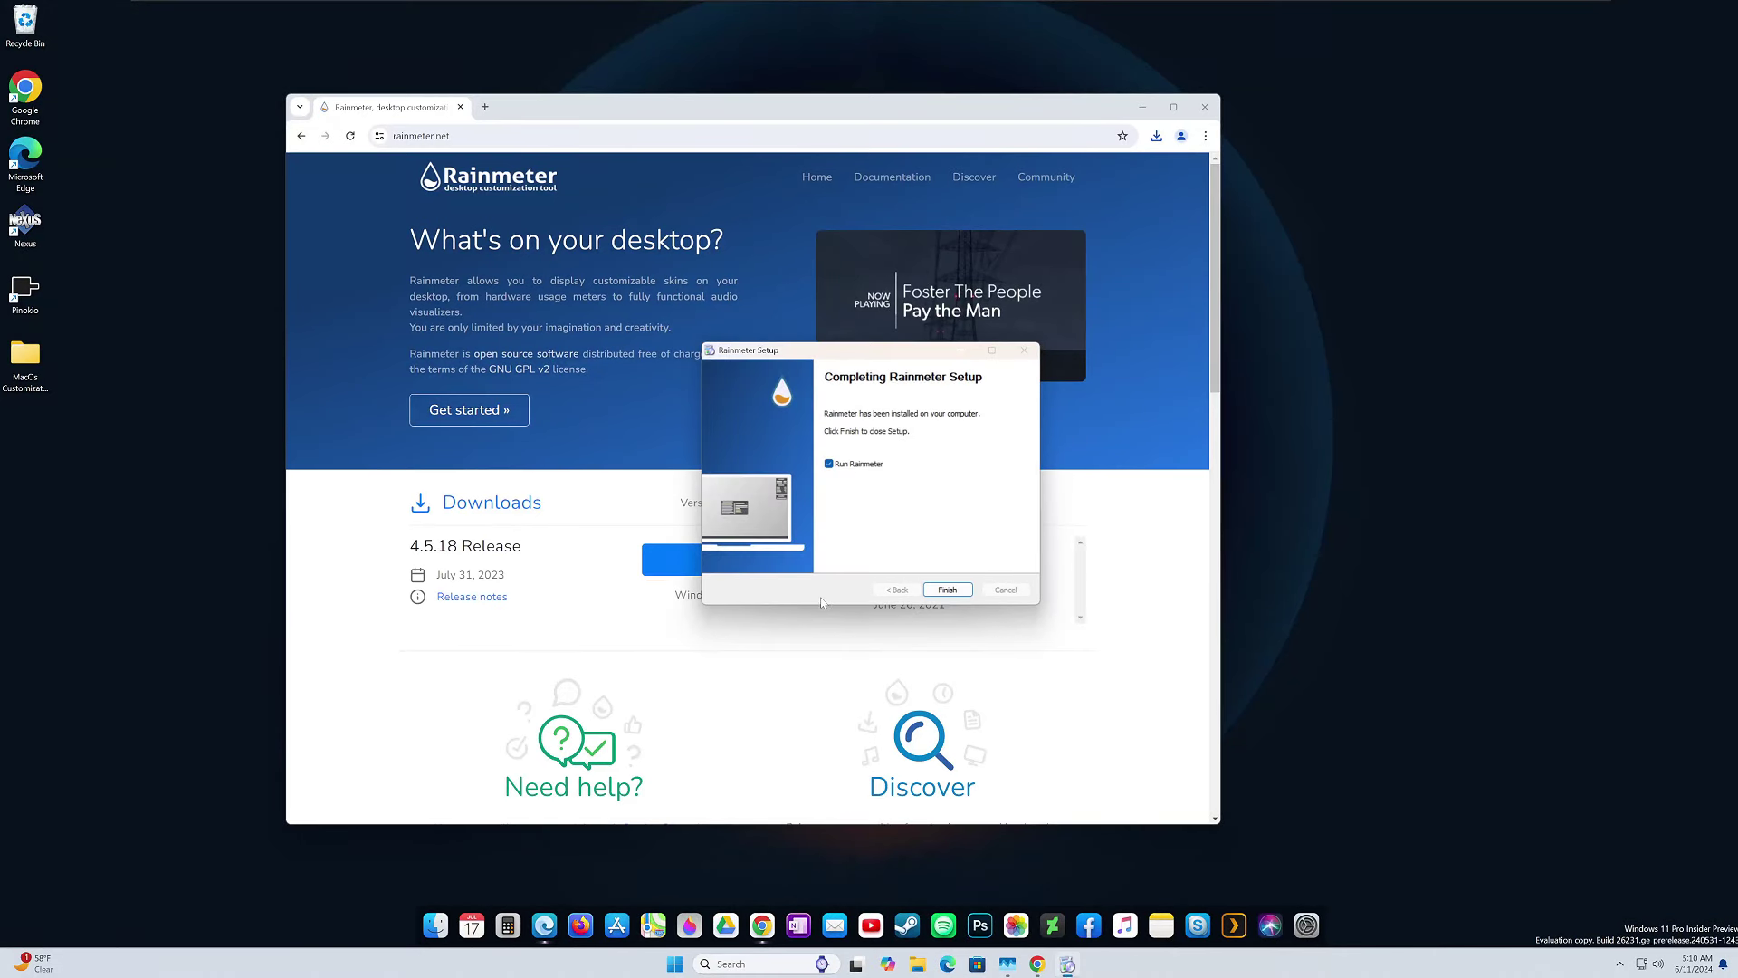
pyautogui.click(947, 590)
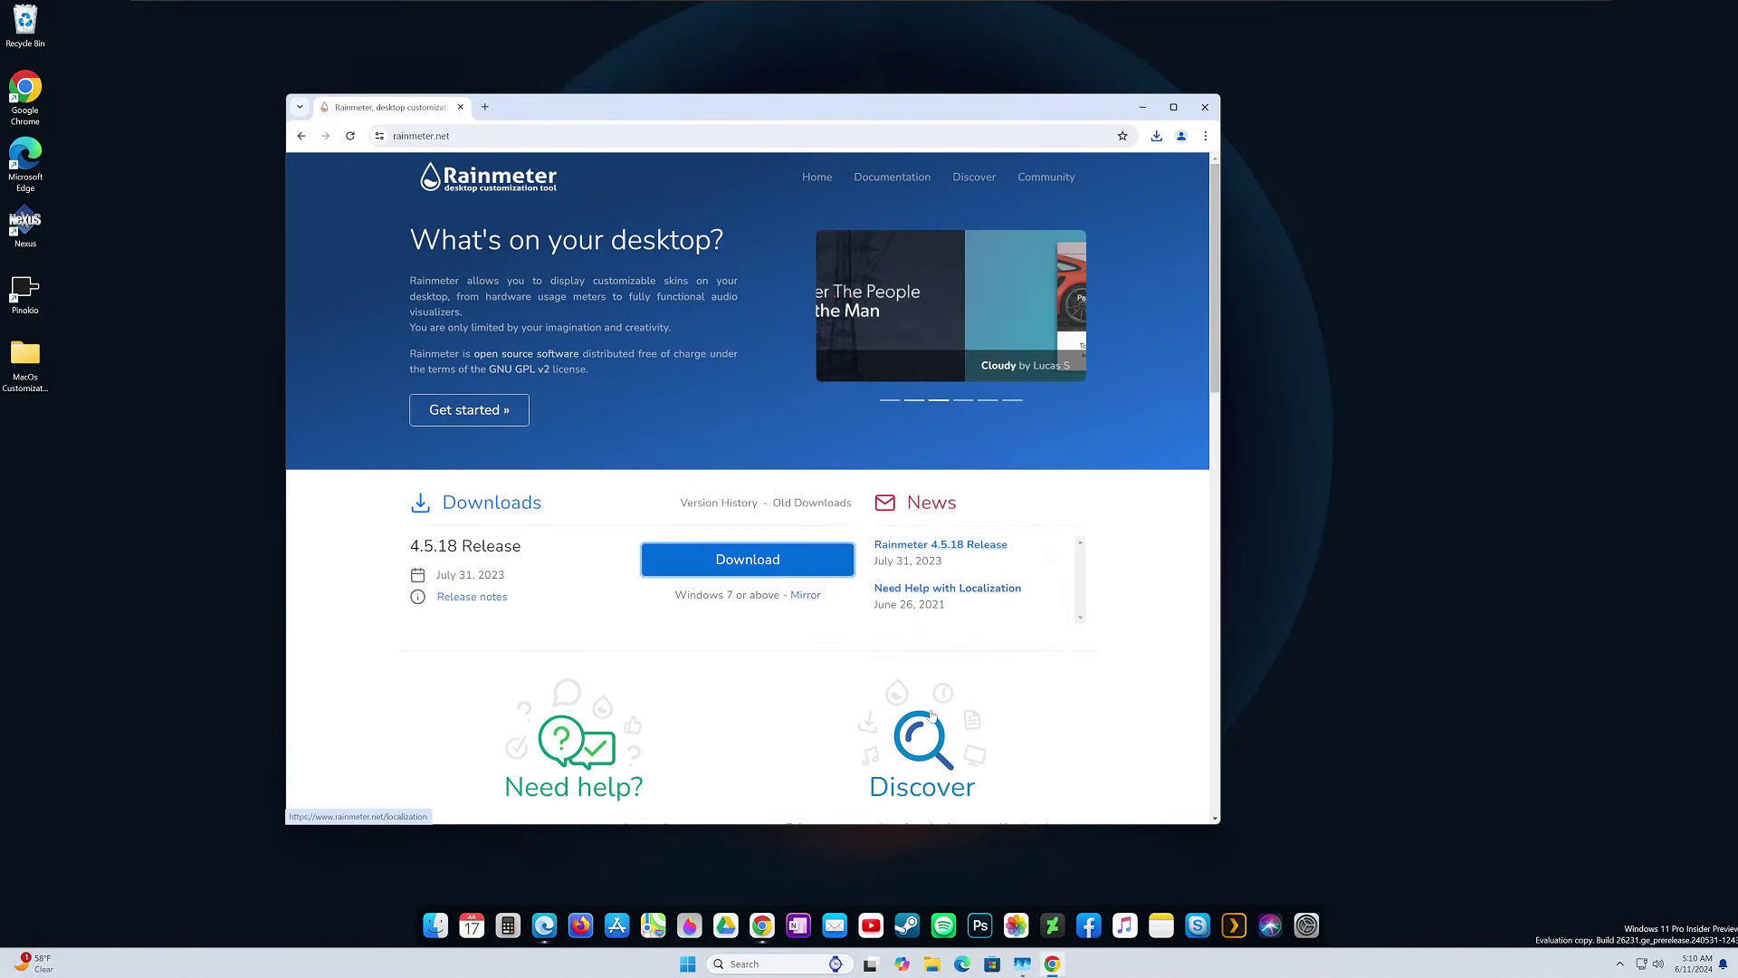
# Close Chrome and unload the illustro Welcome, Disk, System and Clock skins.
pyautogui.click(1205, 107)
pyautogui.rightClick(992, 543)
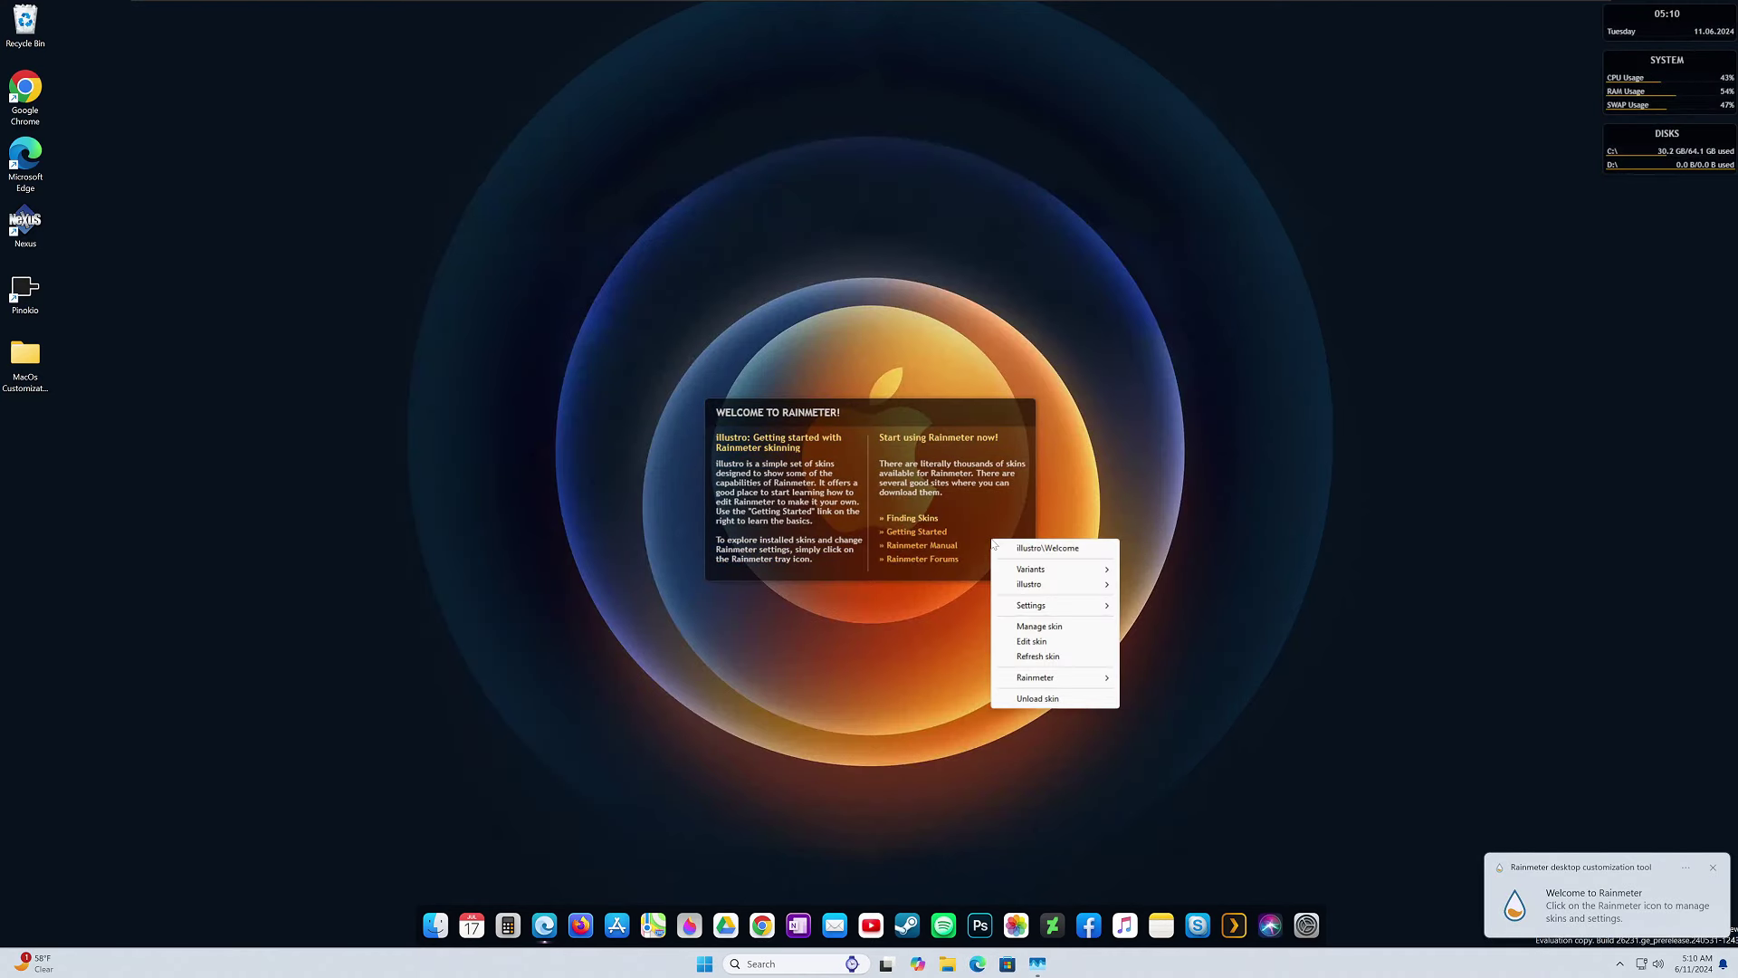
pyautogui.click(1044, 700)
pyautogui.rightClick(1635, 147)
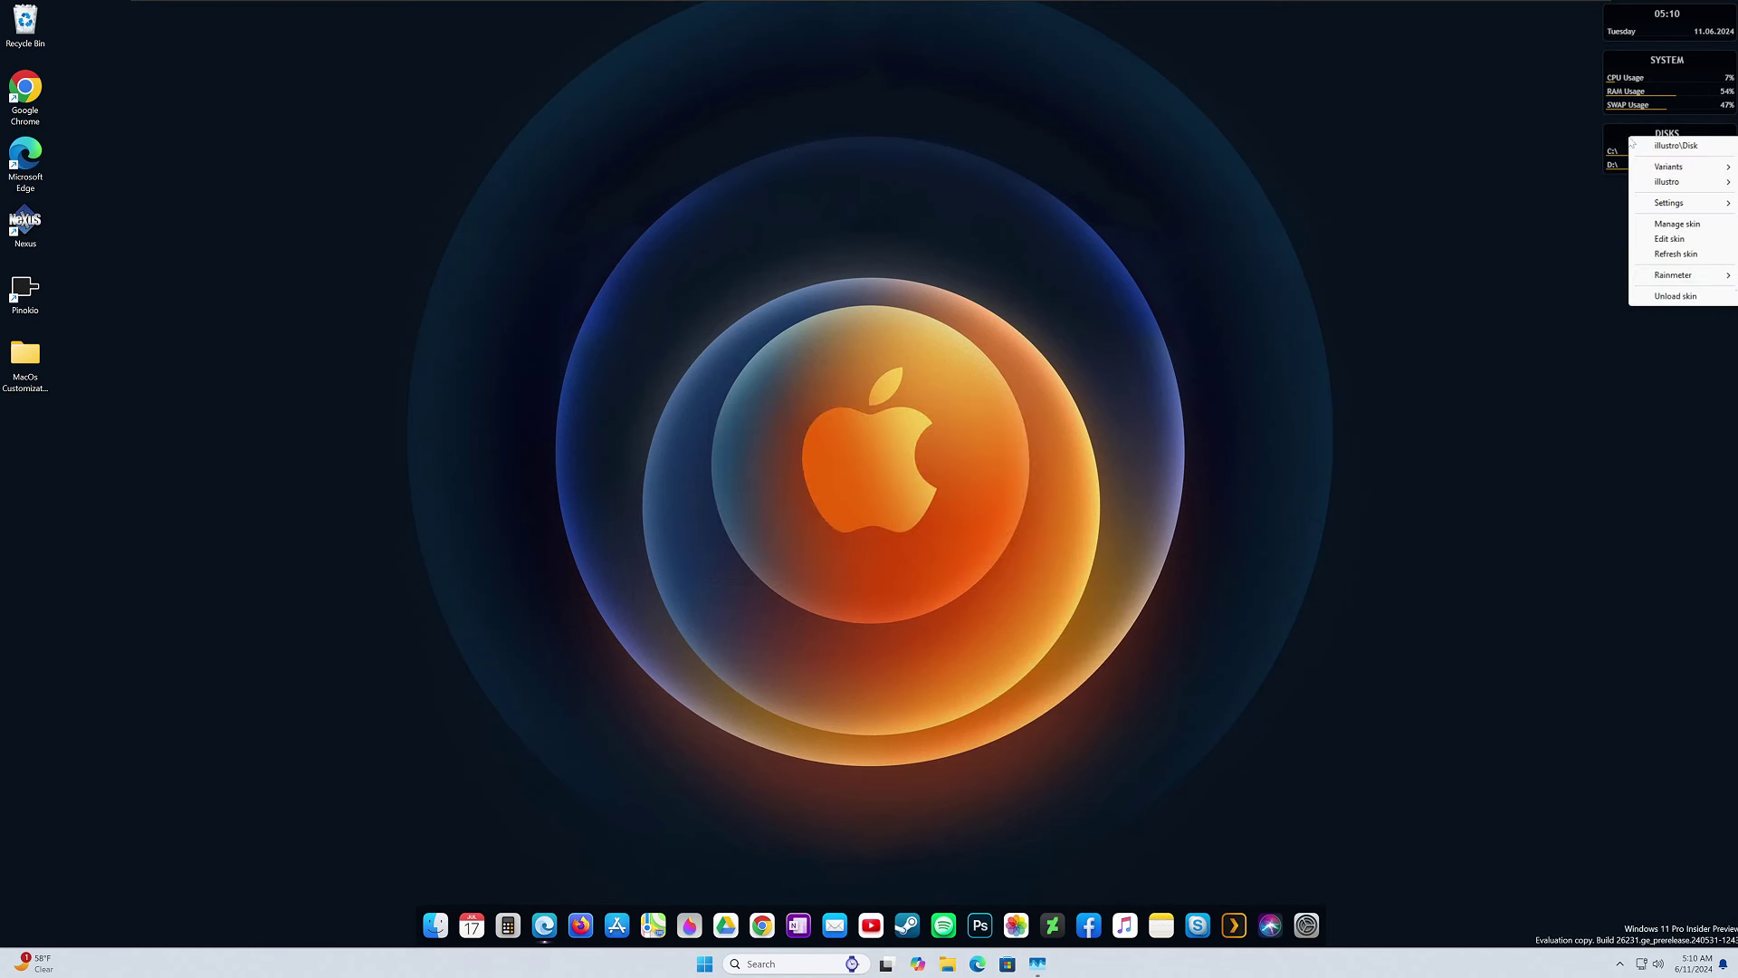
pyautogui.click(1661, 296)
pyautogui.rightClick(1668, 86)
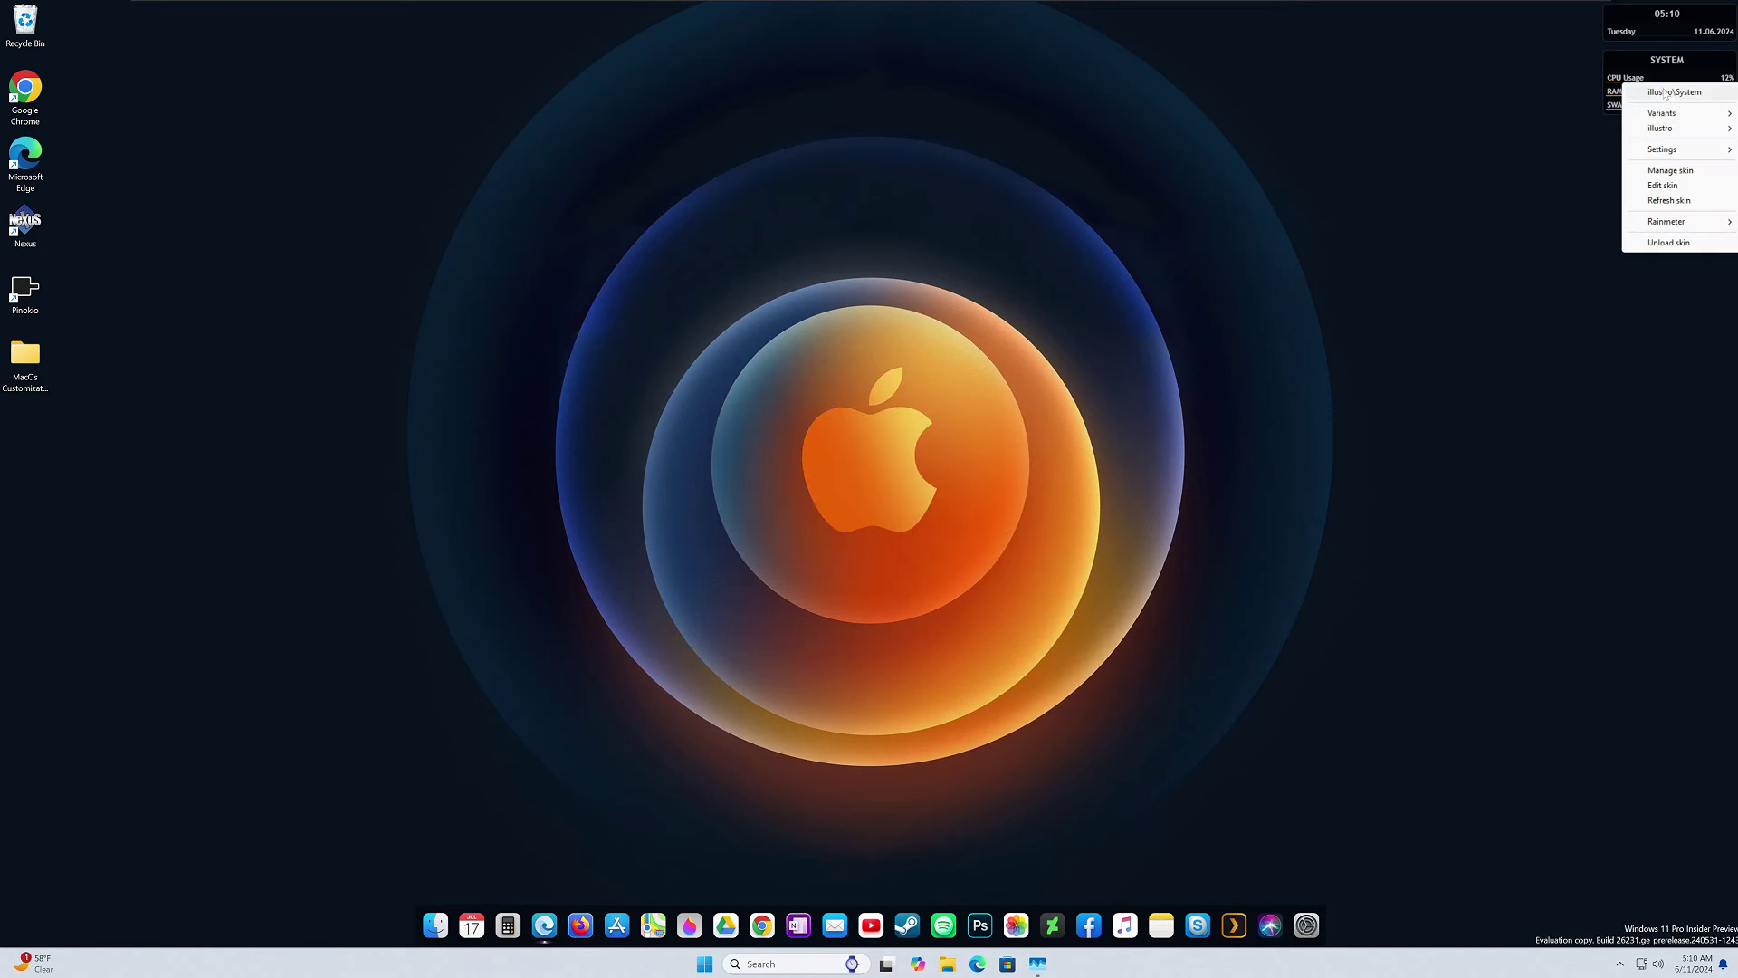
pyautogui.click(1669, 242)
pyautogui.rightClick(1673, 33)
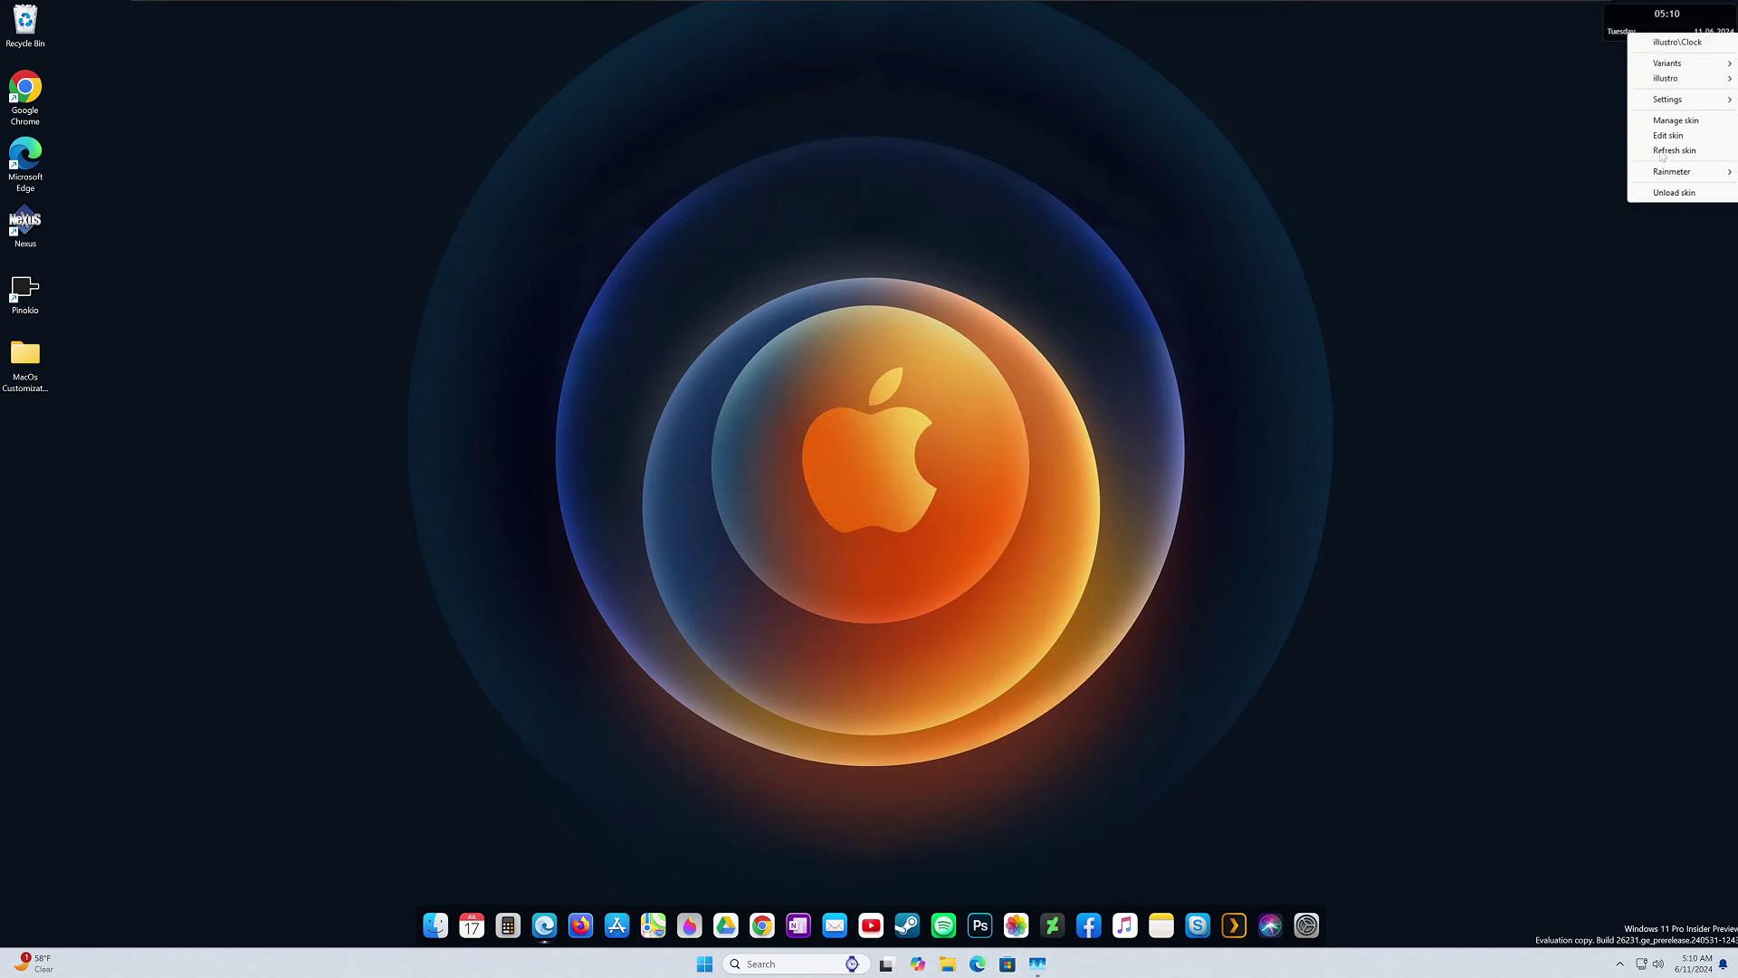
pyautogui.click(1670, 192)
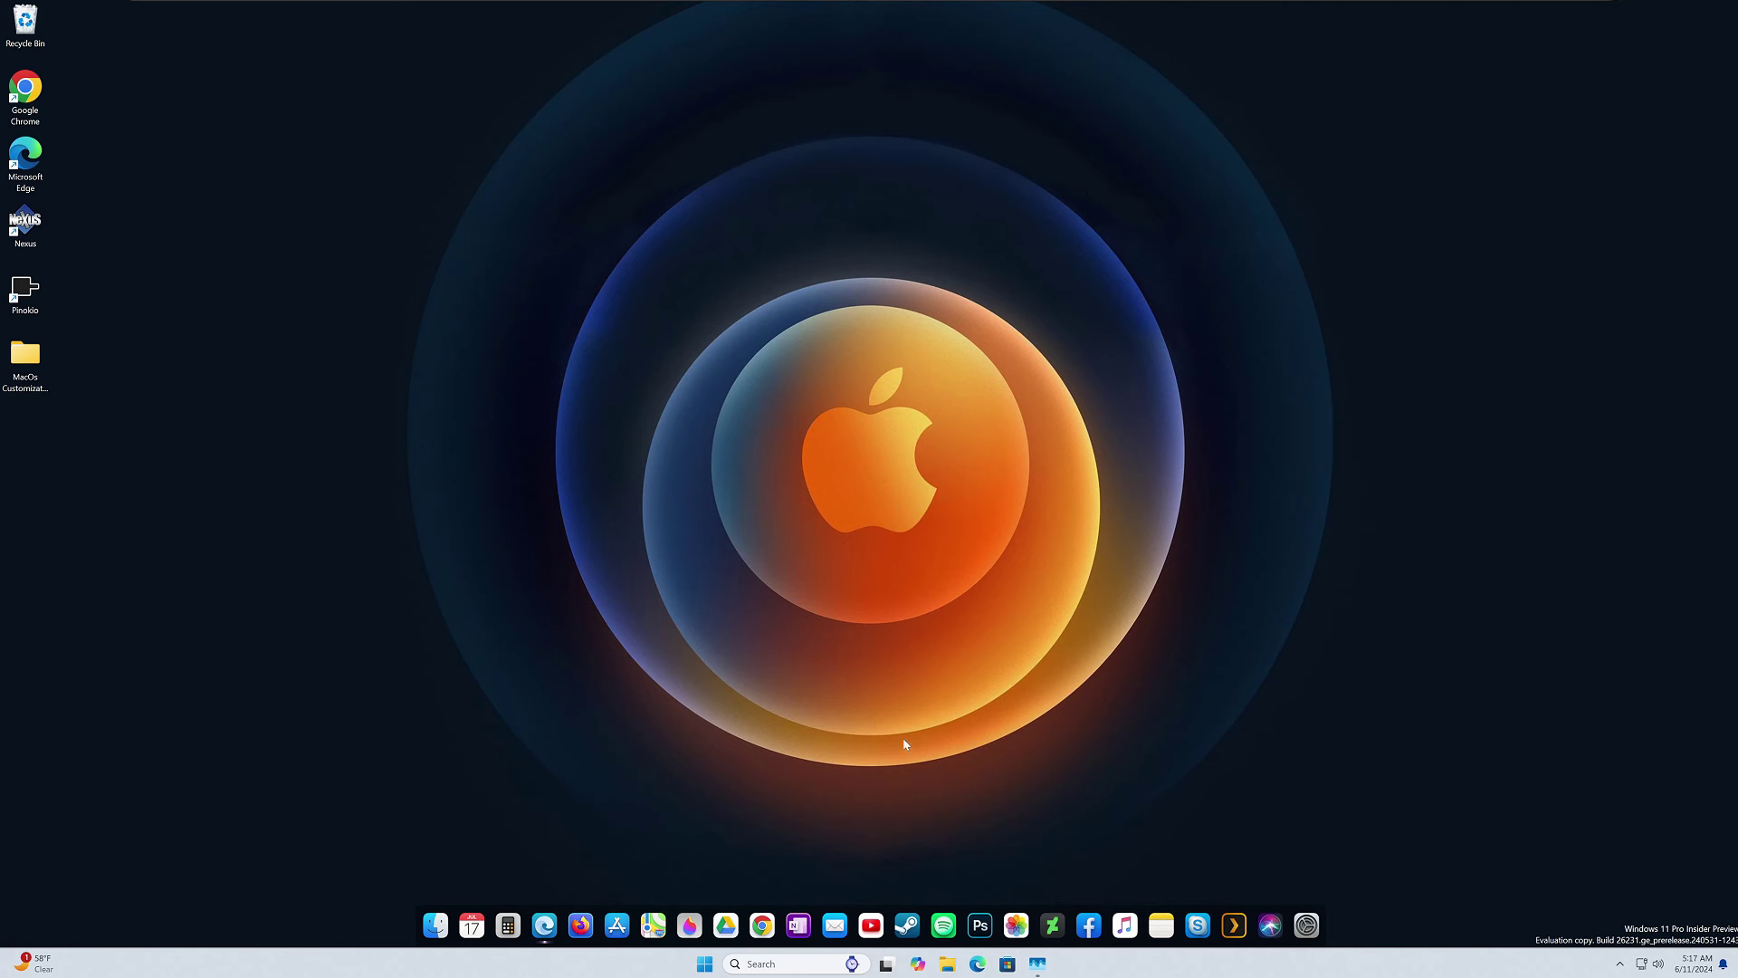
# Visit droptopfour.com and download the free Droptop_Basic_Version.rmskin package.
pyautogui.click(763, 924)
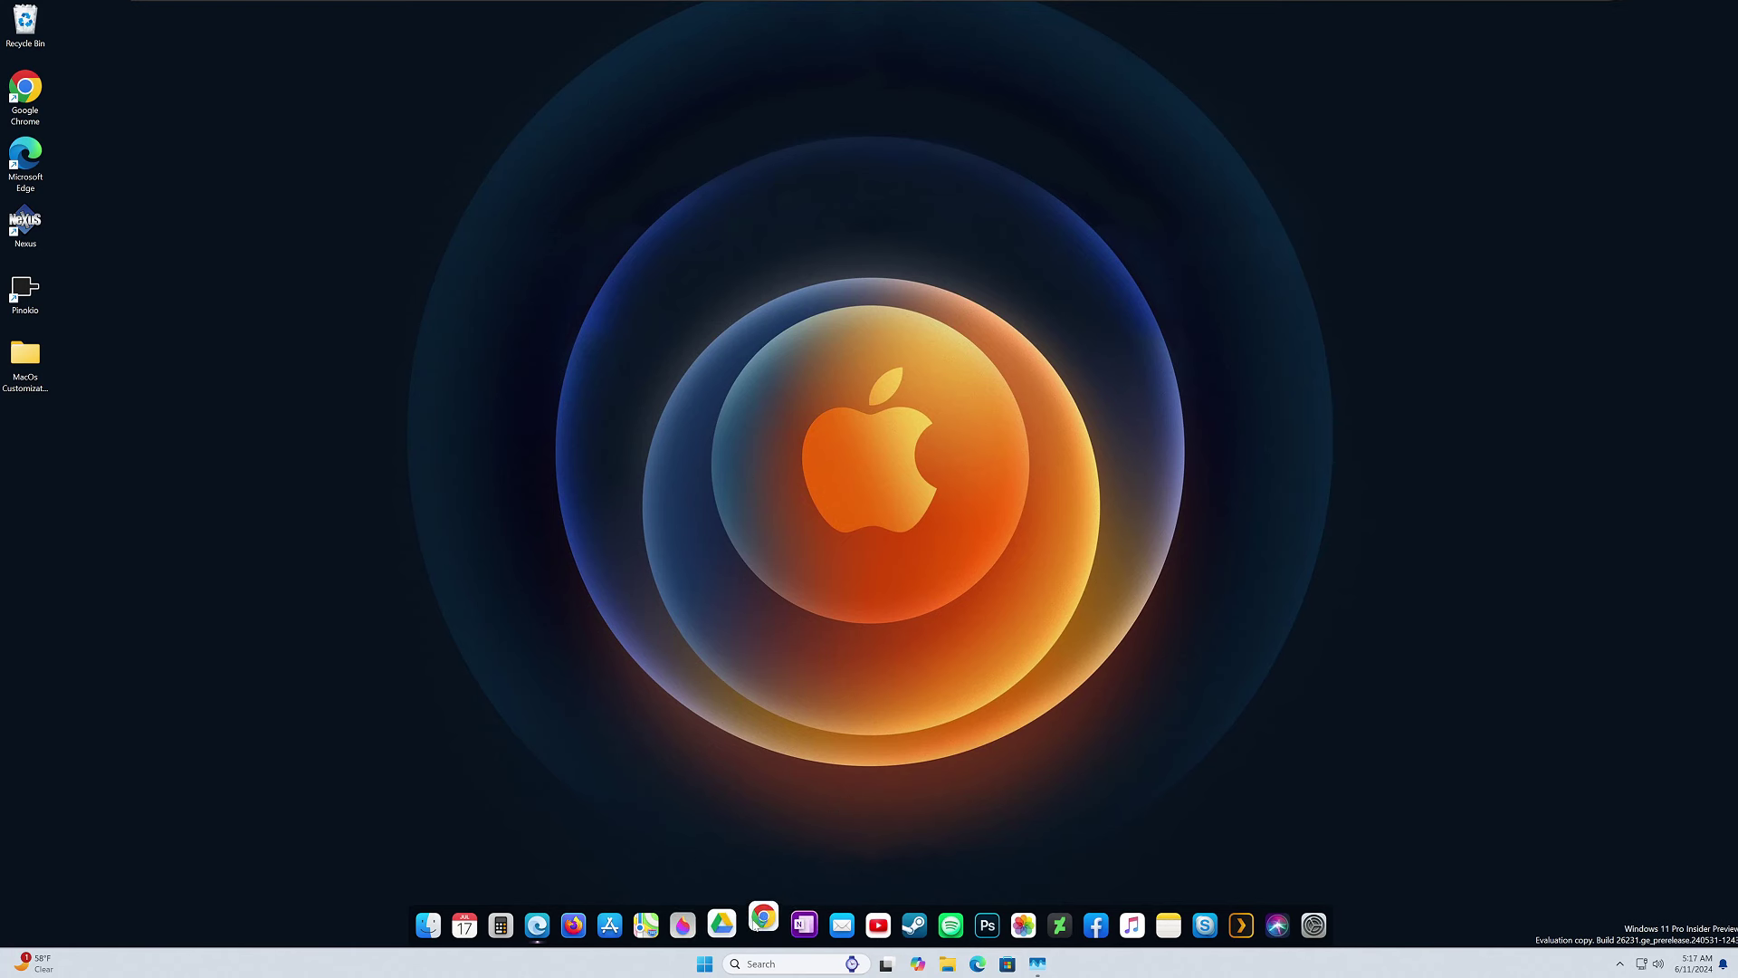
pyautogui.write('droptopfour.com/')
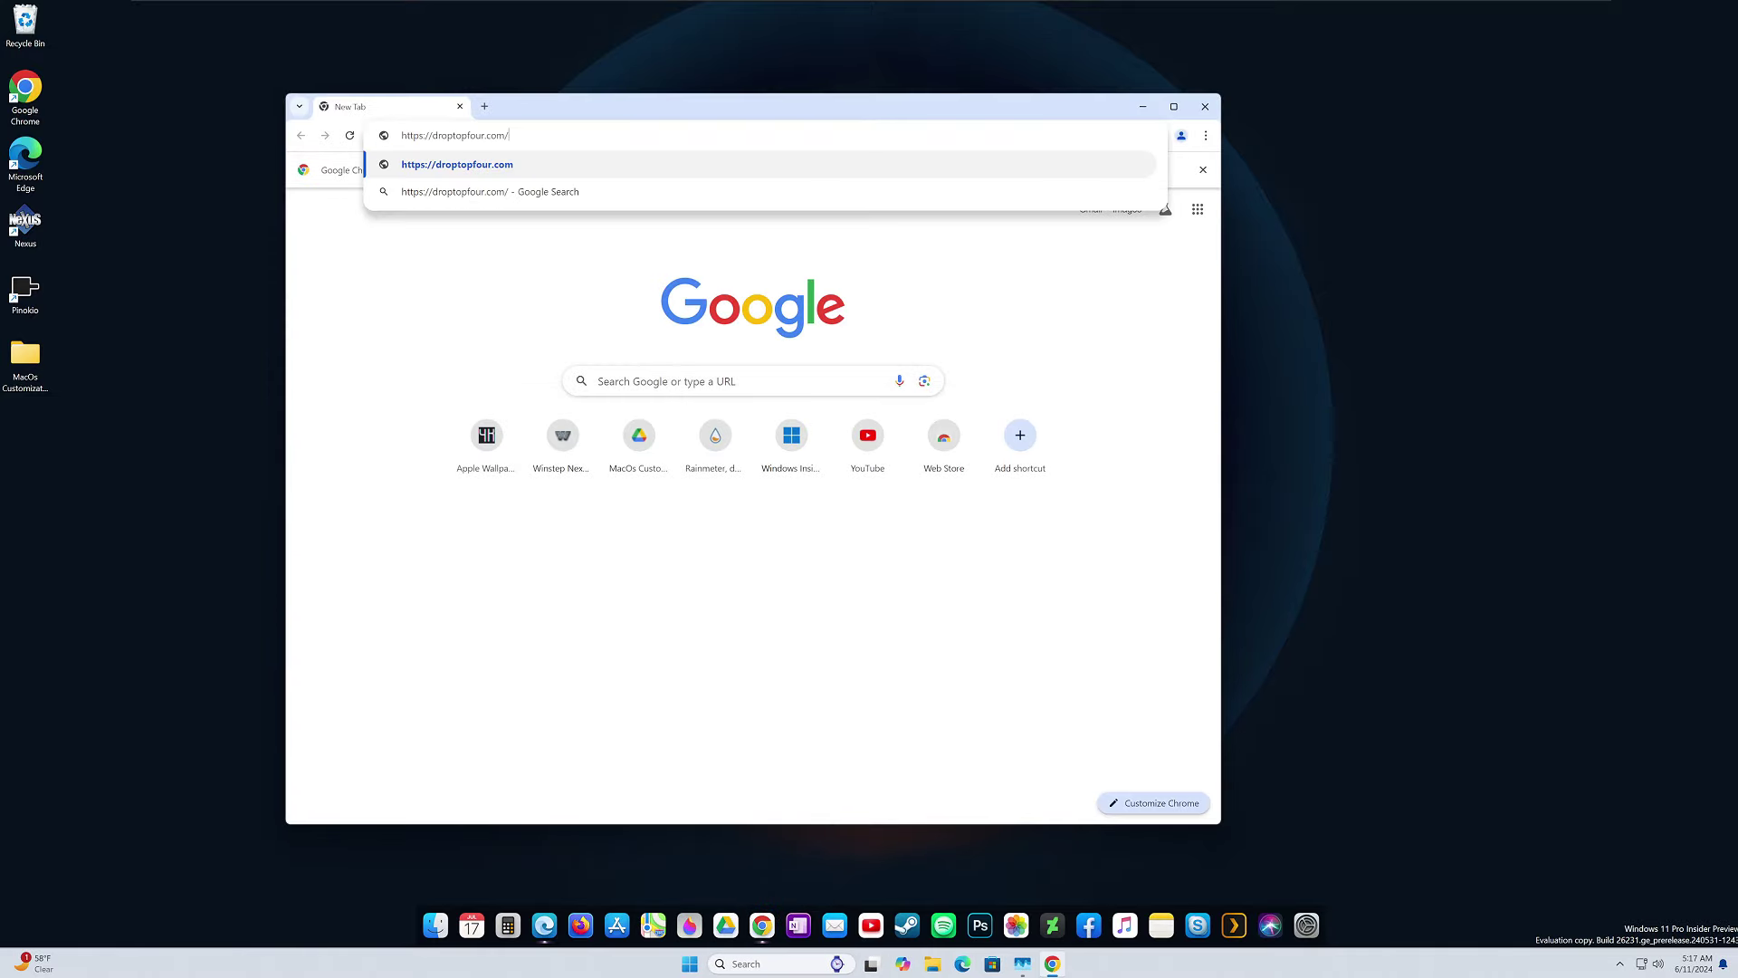
pyautogui.press('Return')
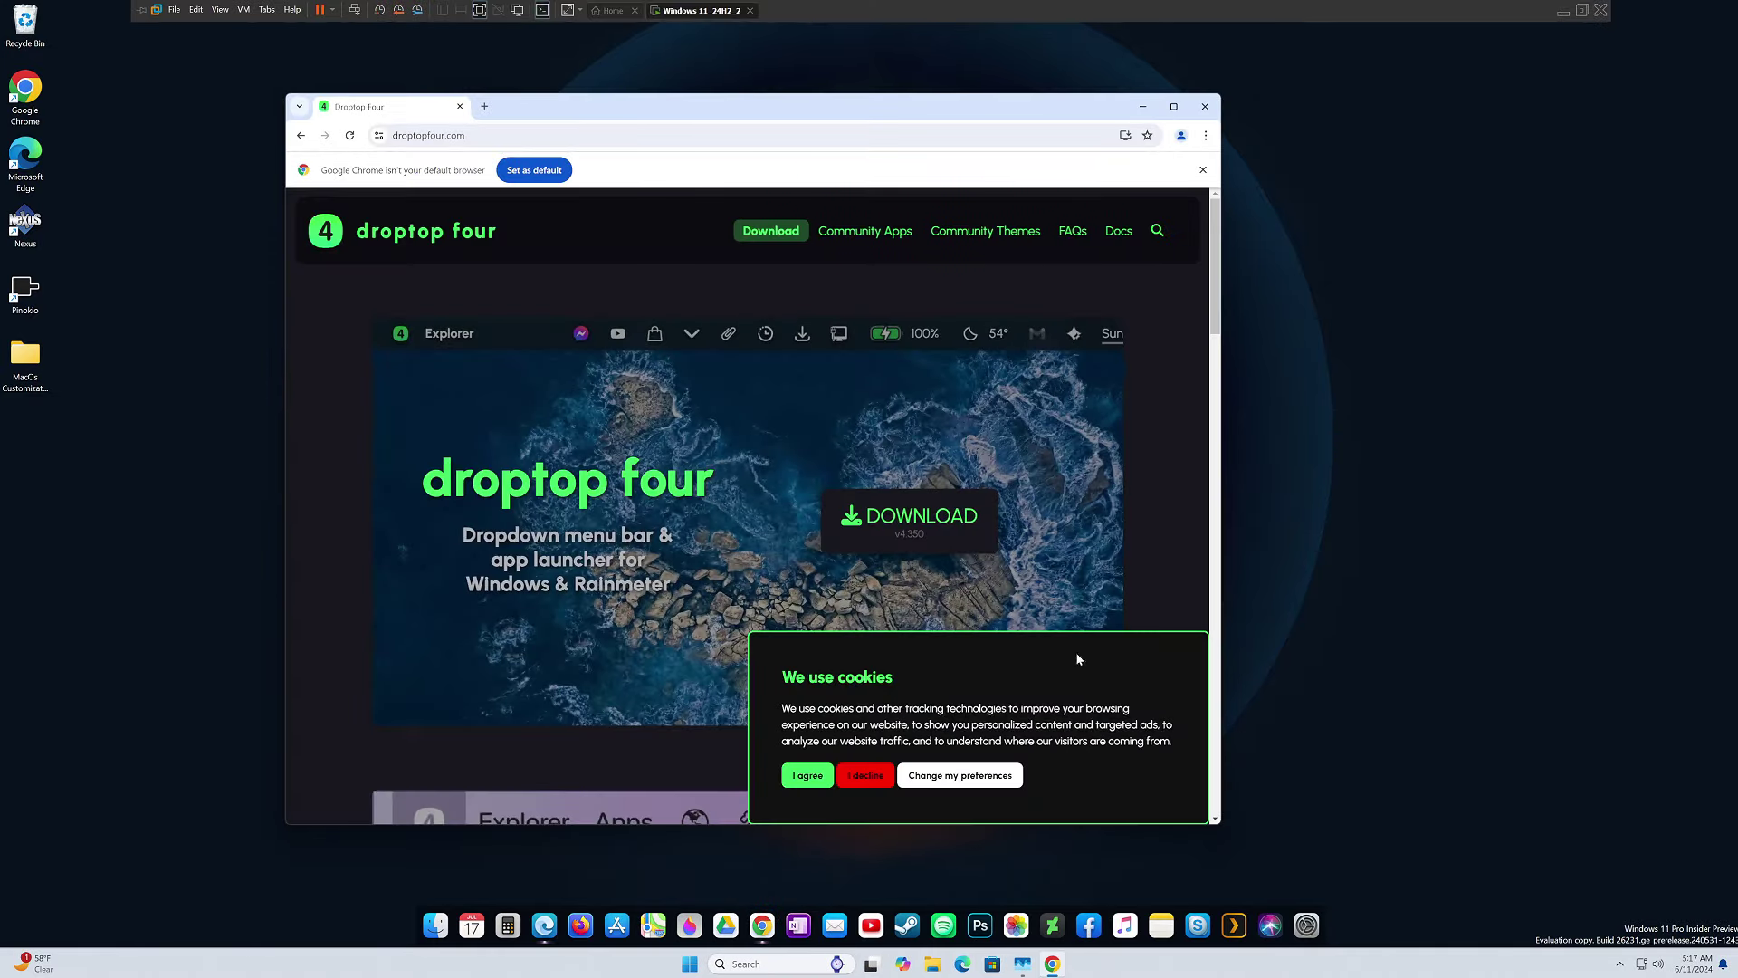
pyautogui.click(908, 522)
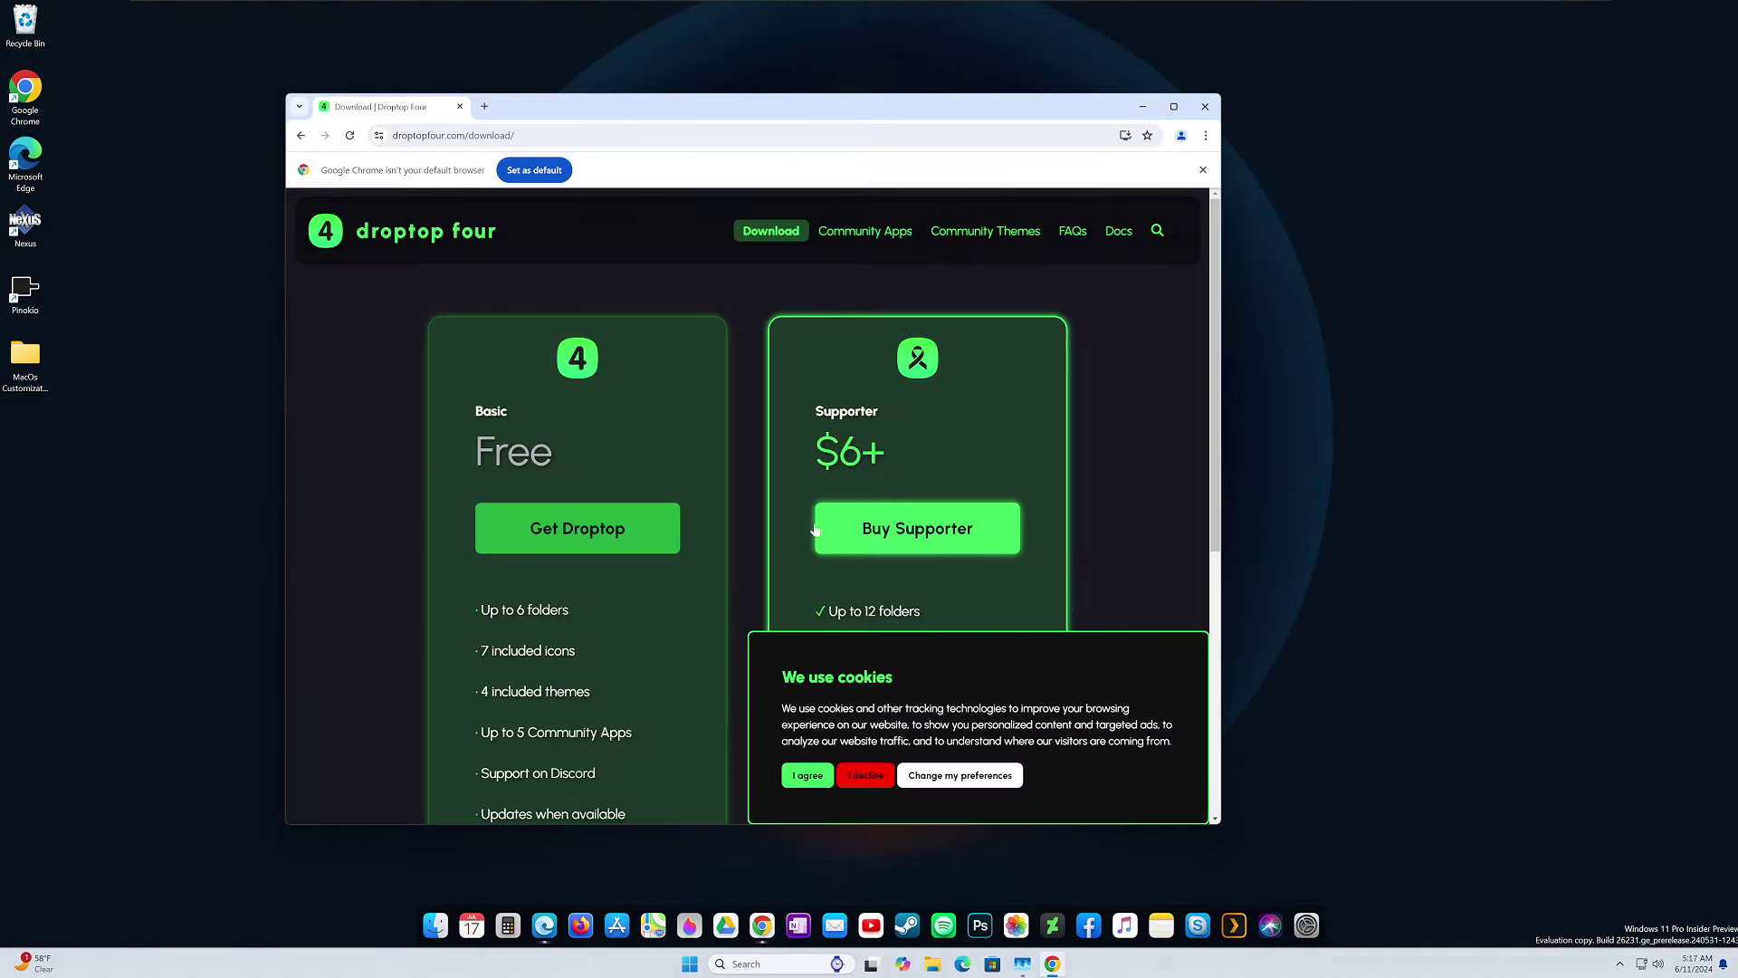
pyautogui.click(558, 532)
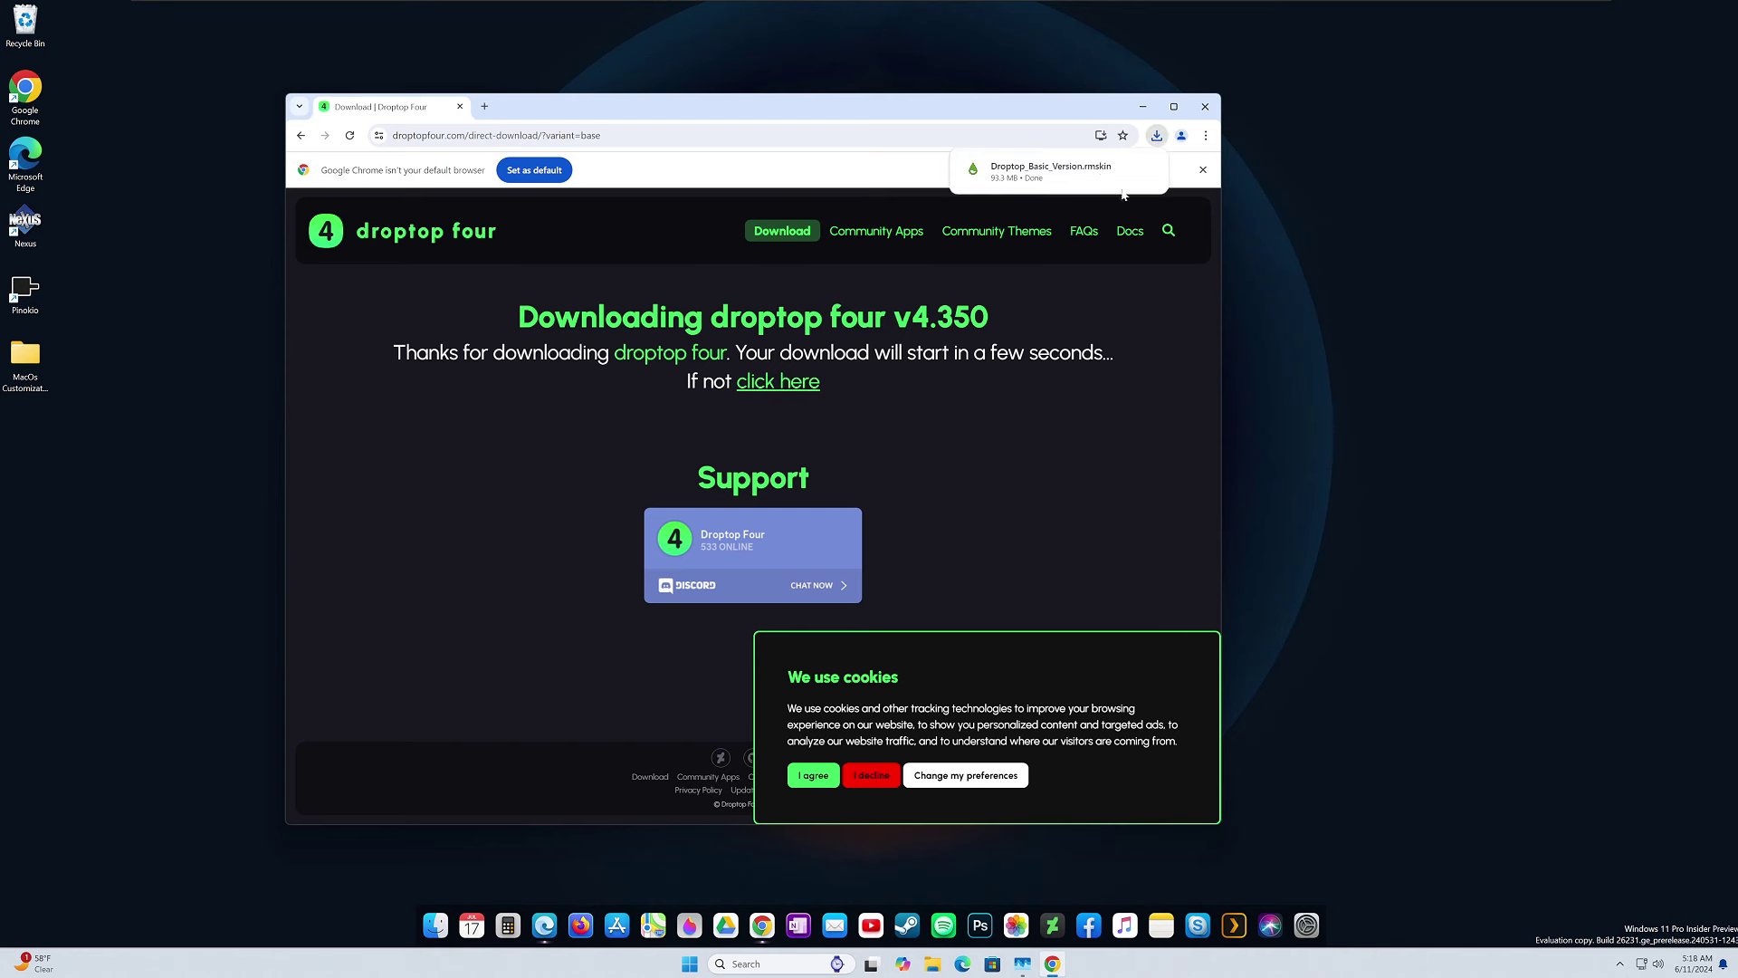
# Close Chrome and install Droptop_Basic_Version.rmskin from its folder with the Rainmeter Skin Installer.
pyautogui.click(1122, 168)
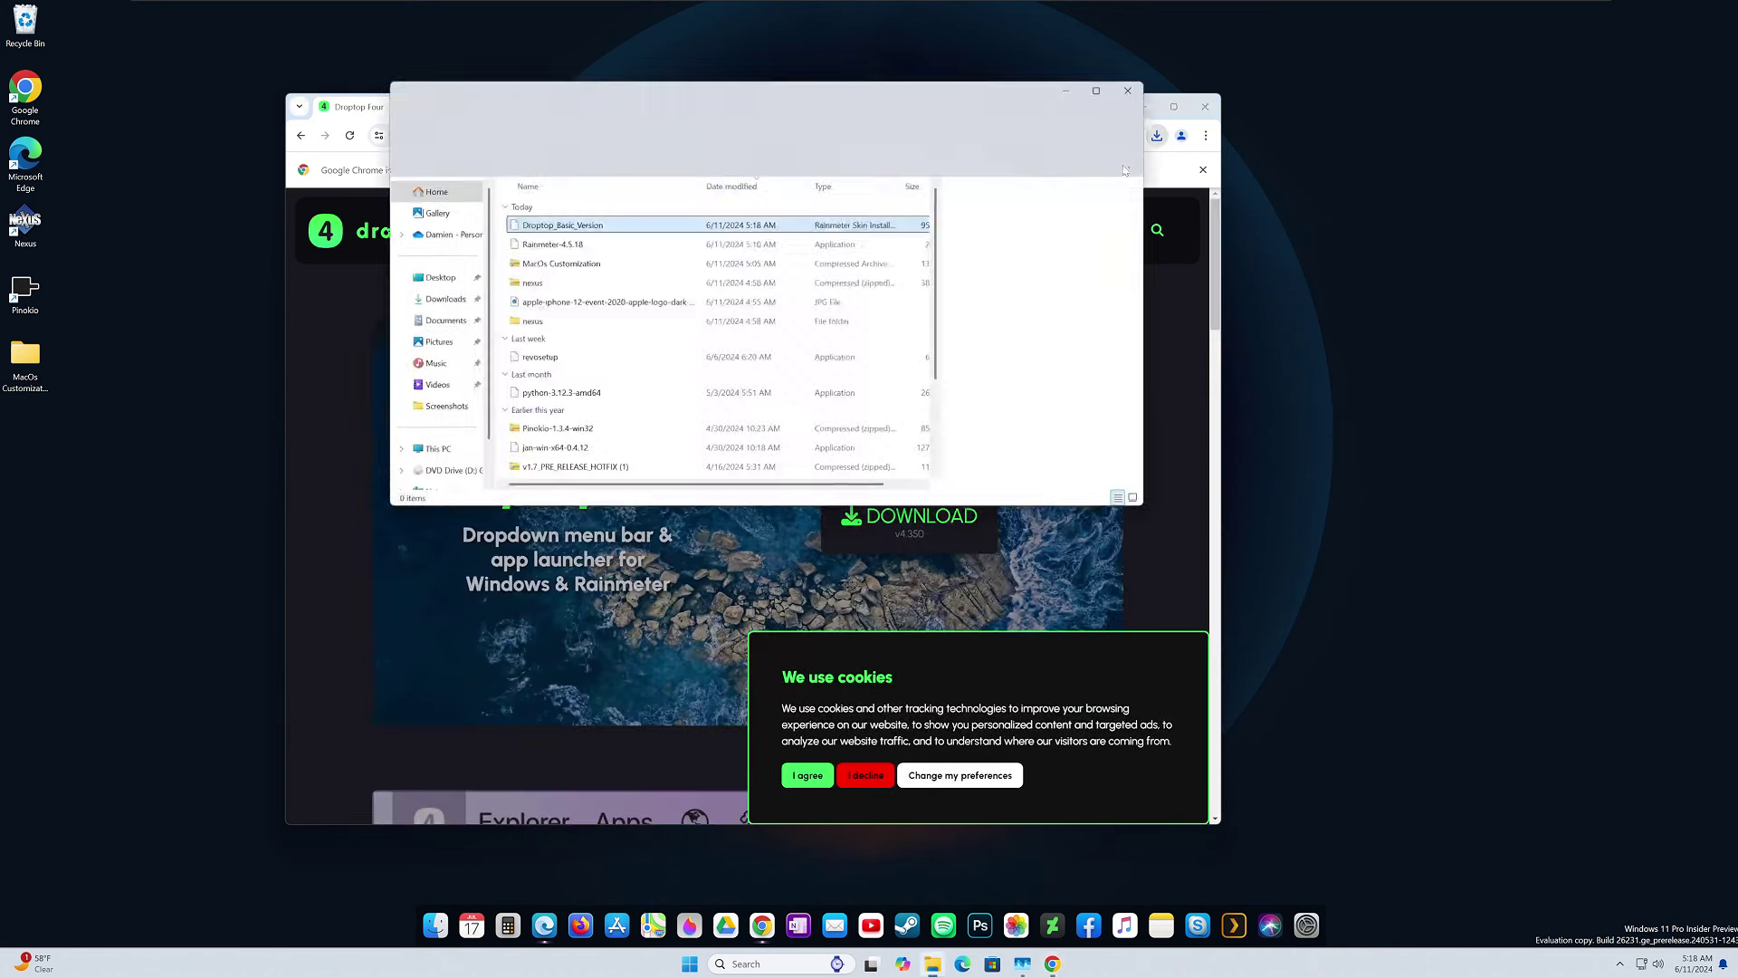
pyautogui.click(1204, 106)
pyautogui.doubleClick(589, 226)
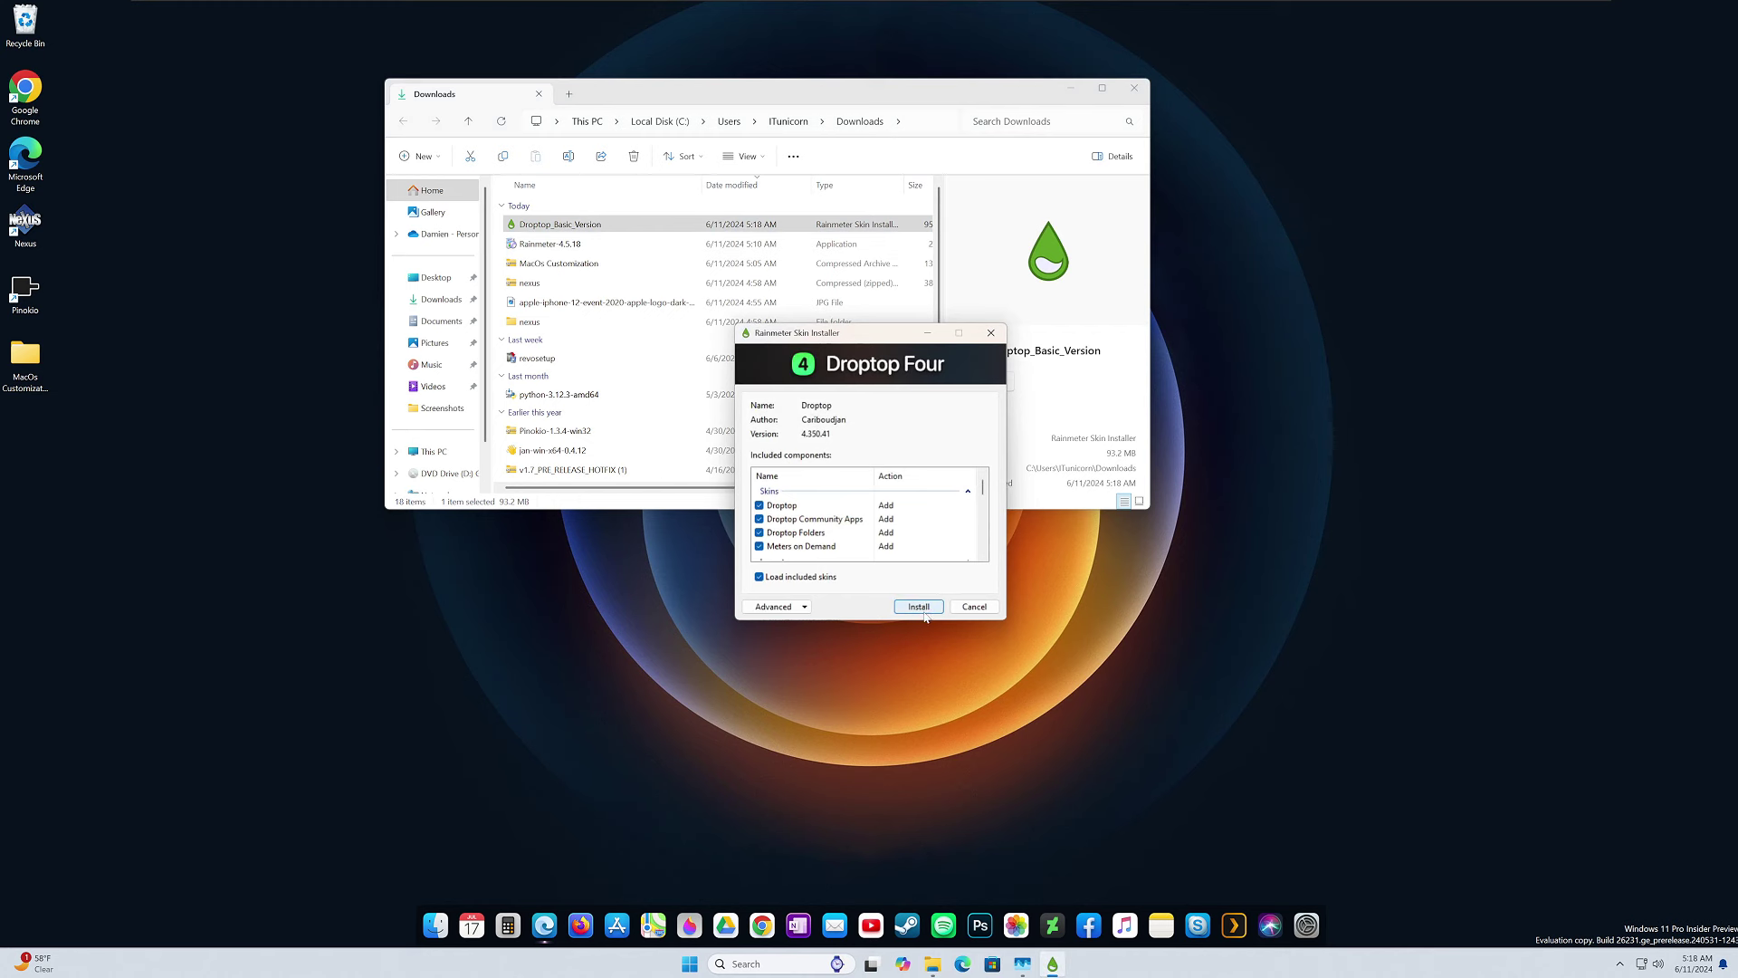
pyautogui.click(918, 607)
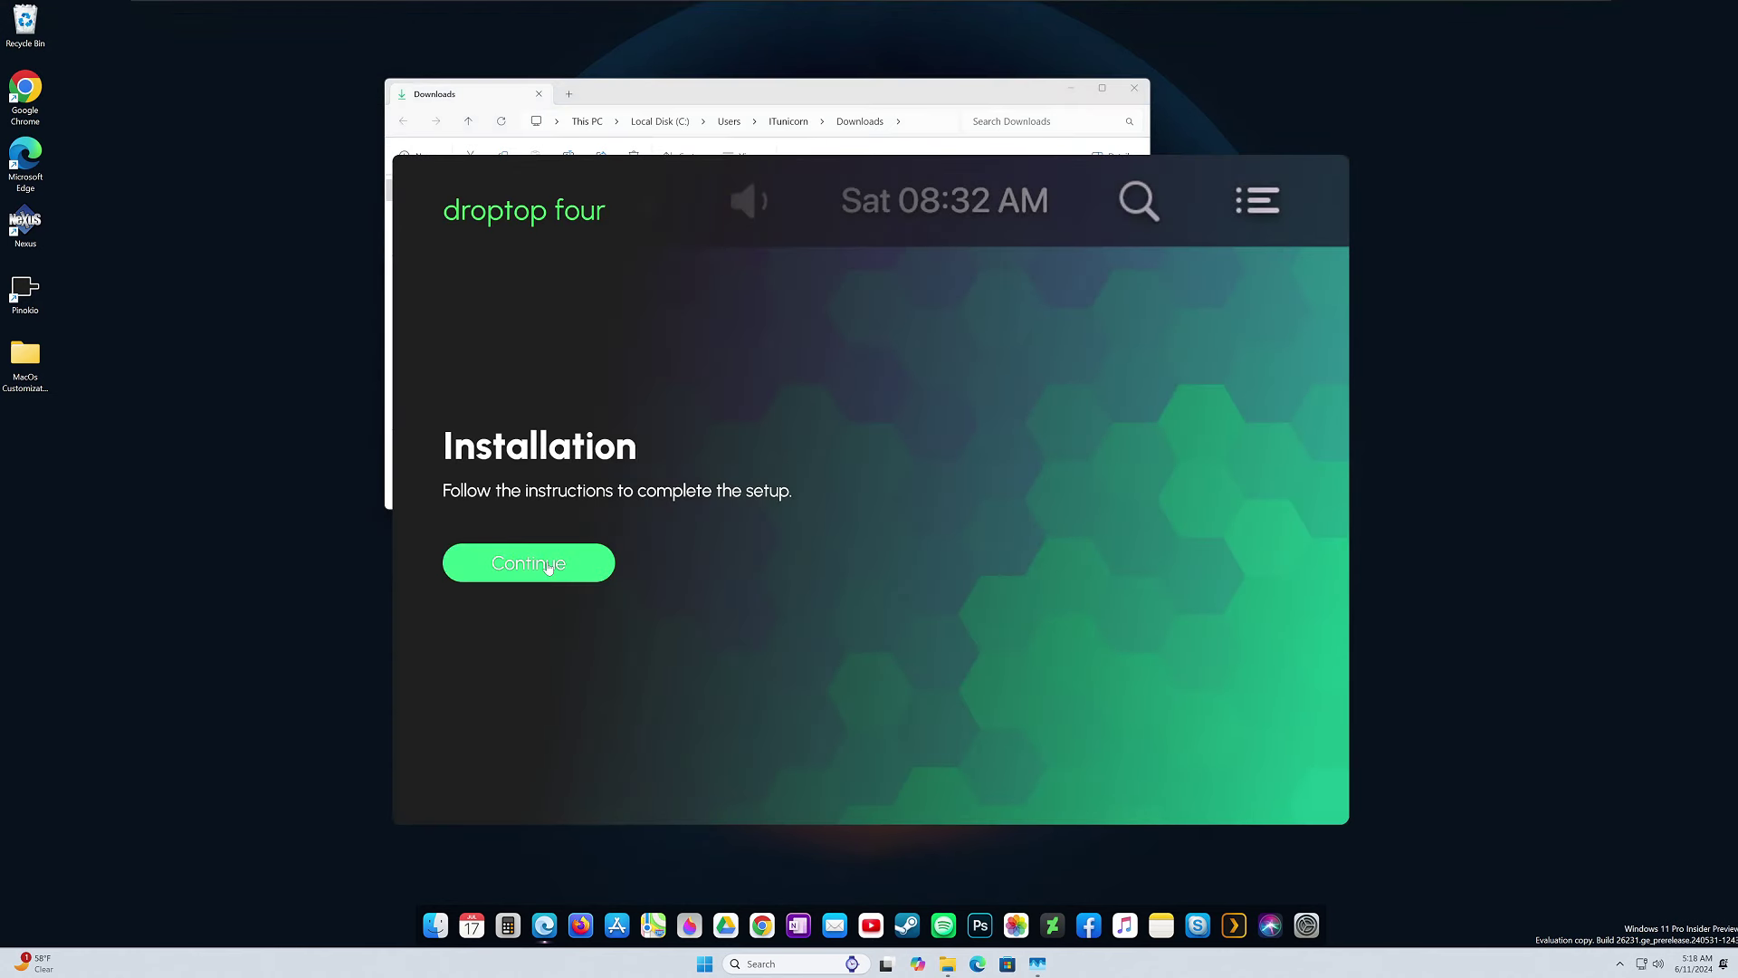
# Start Droptop setup and select English (United States) as the language.
pyautogui.click(548, 564)
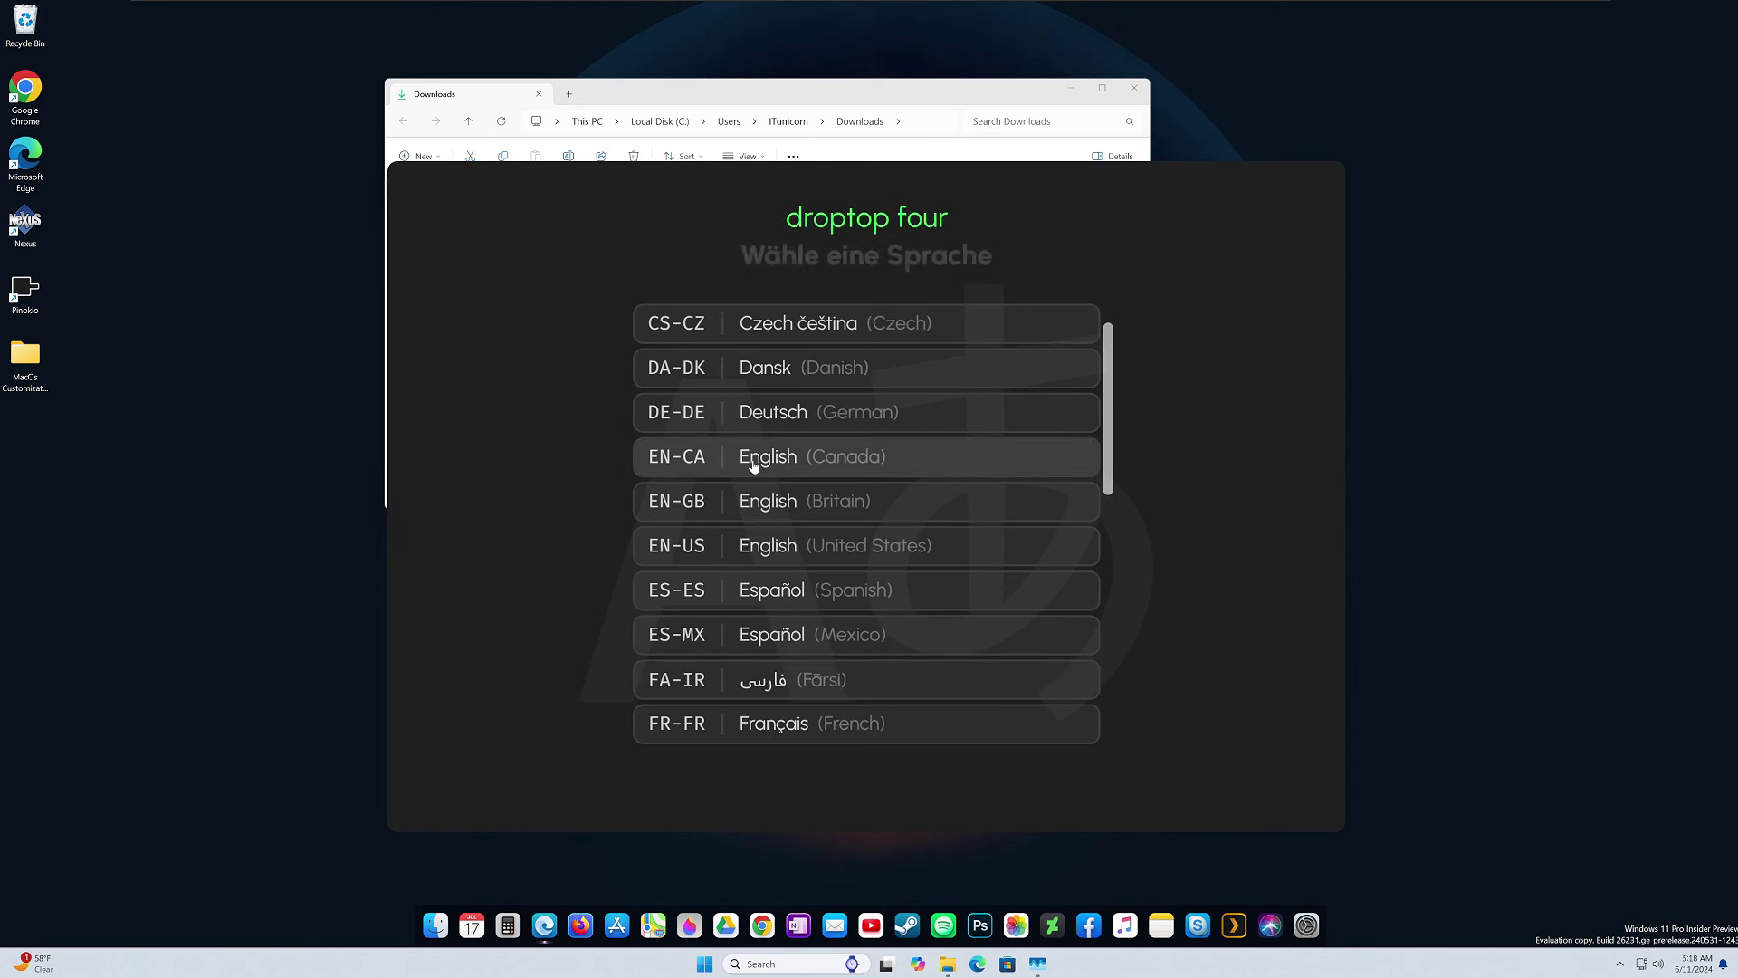
pyautogui.click(752, 555)
pyautogui.click(899, 801)
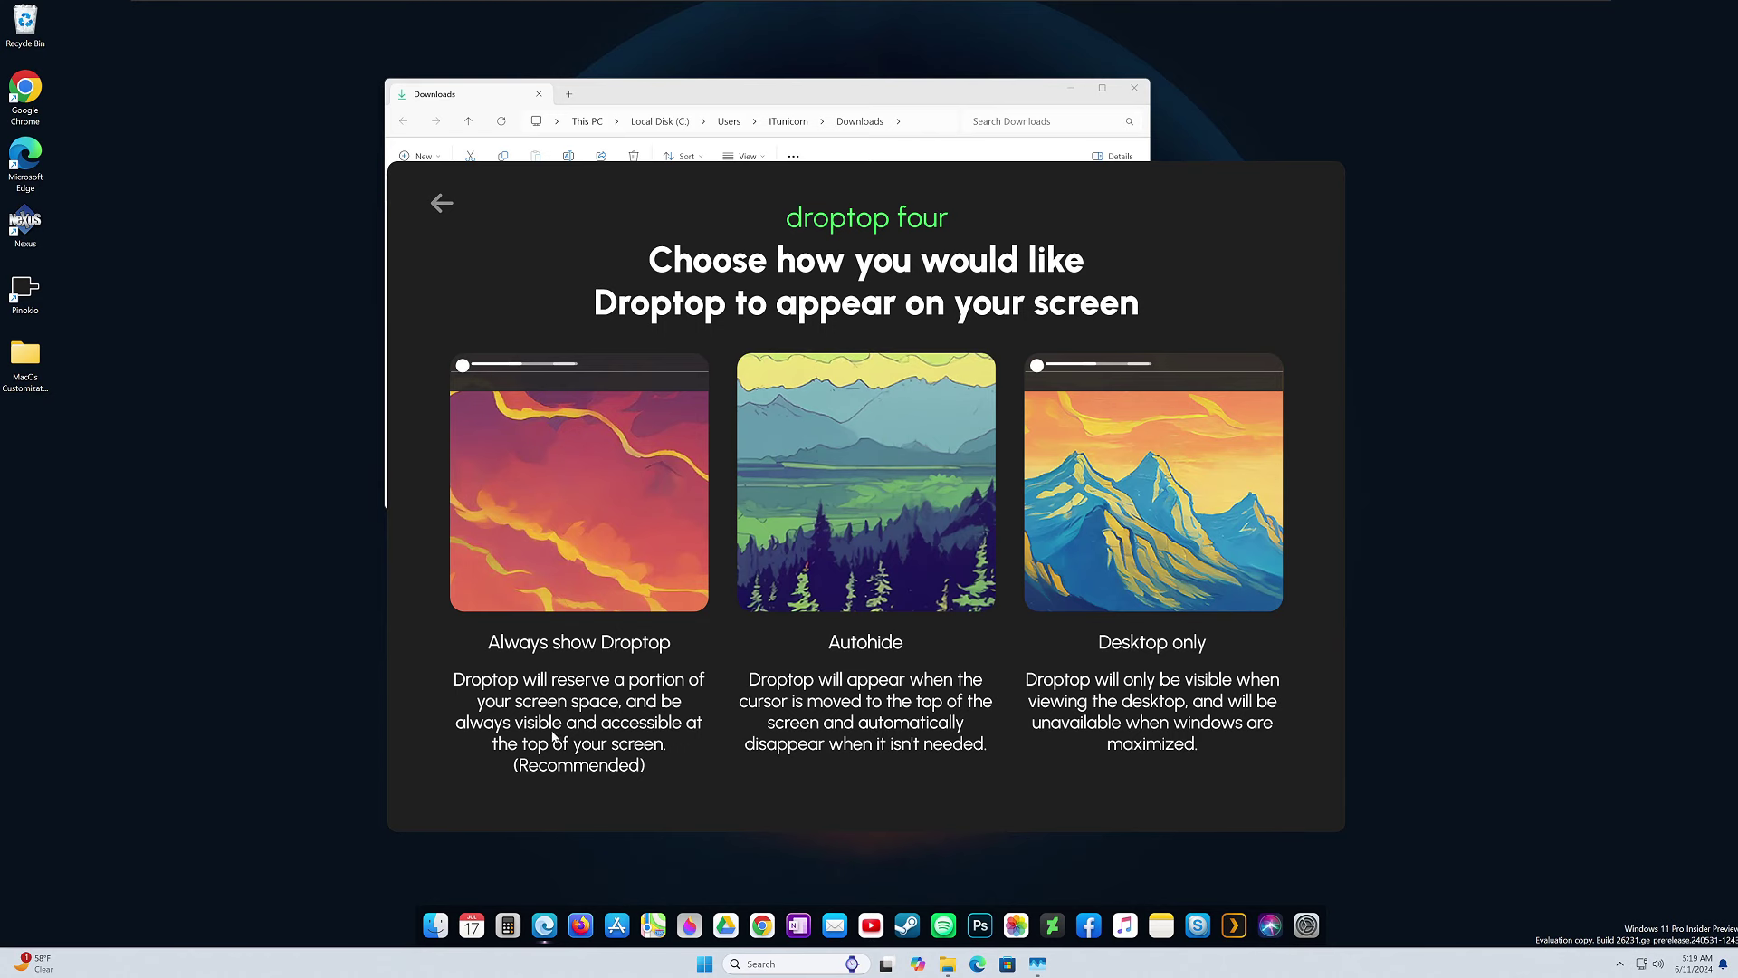
# Pick a screen display mode and set the device type to Desktop.
pyautogui.click(1171, 530)
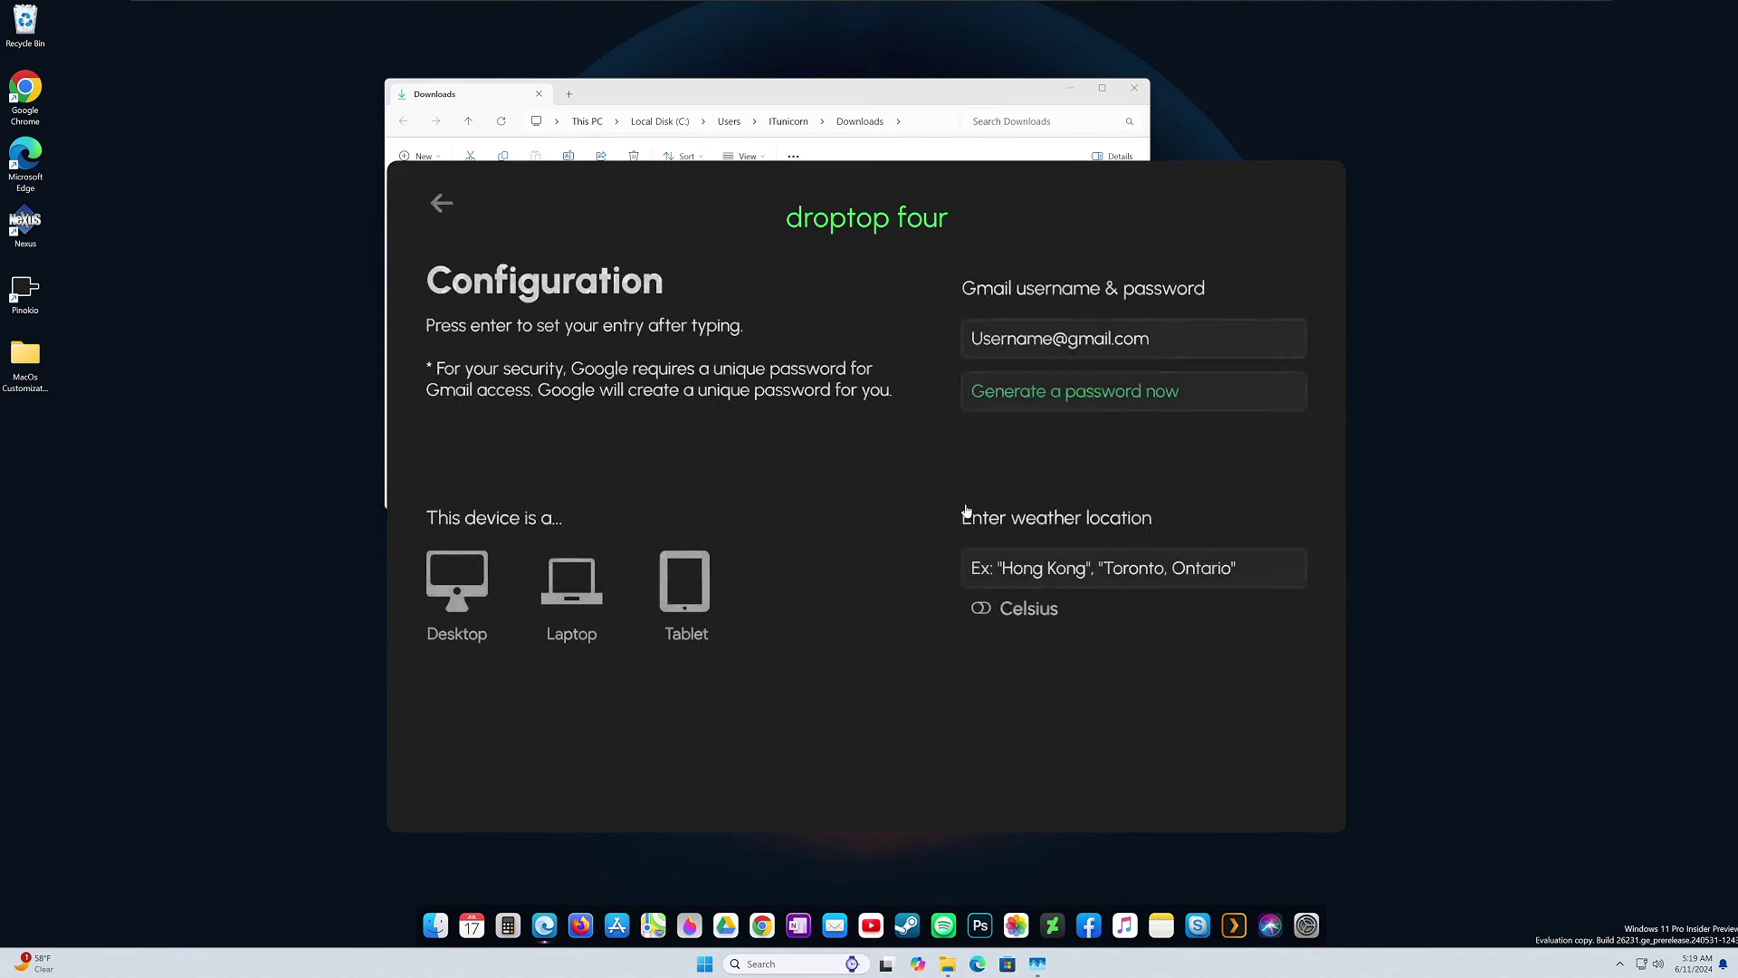
pyautogui.click(447, 599)
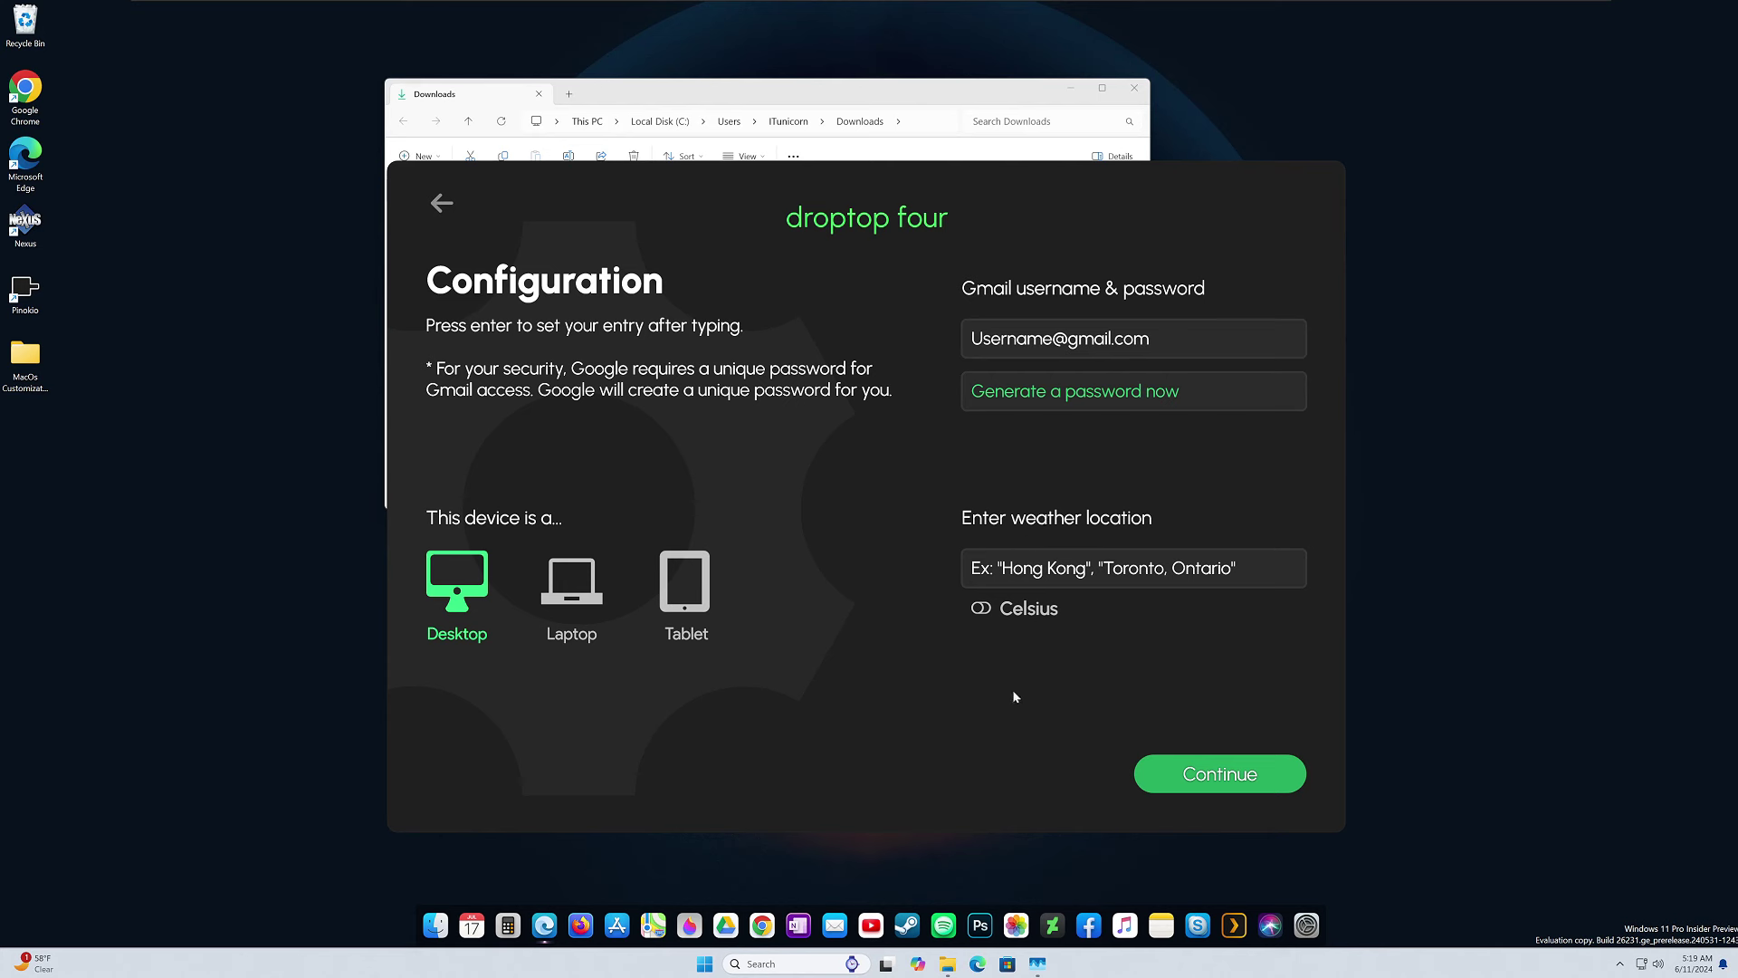
pyautogui.click(1220, 774)
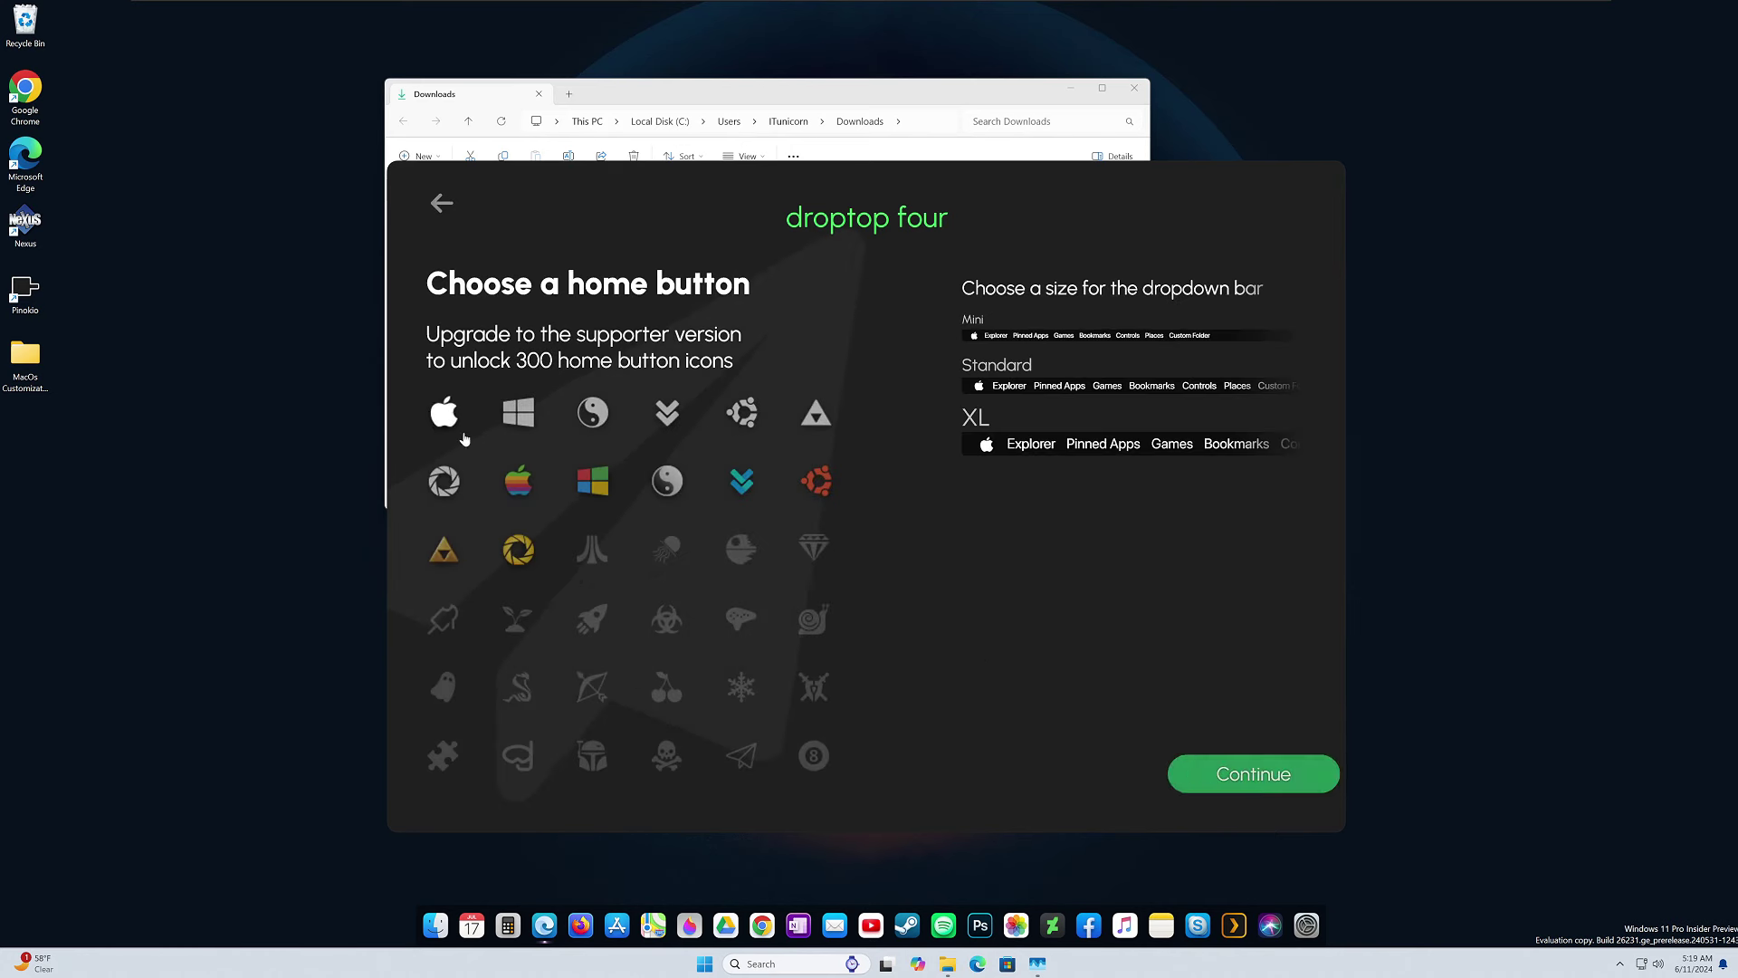
# Choose the white Apple logo home button and the Standard bar size.
pyautogui.click(445, 421)
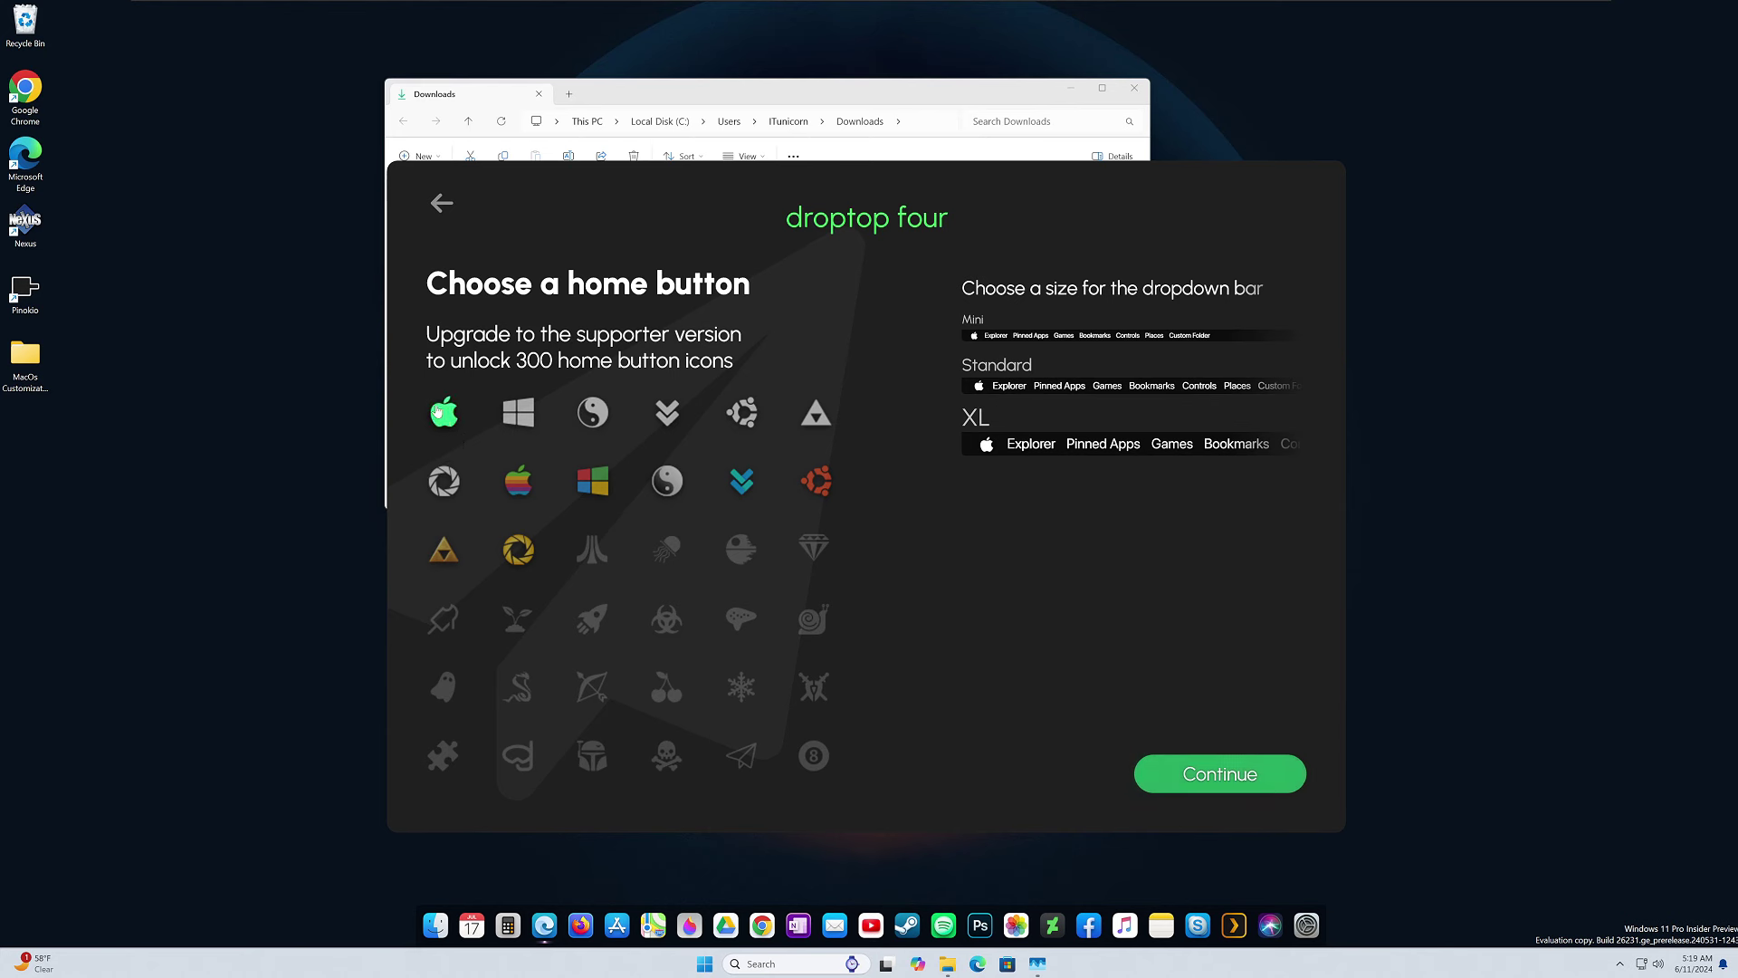
pyautogui.click(1024, 393)
pyautogui.click(1238, 777)
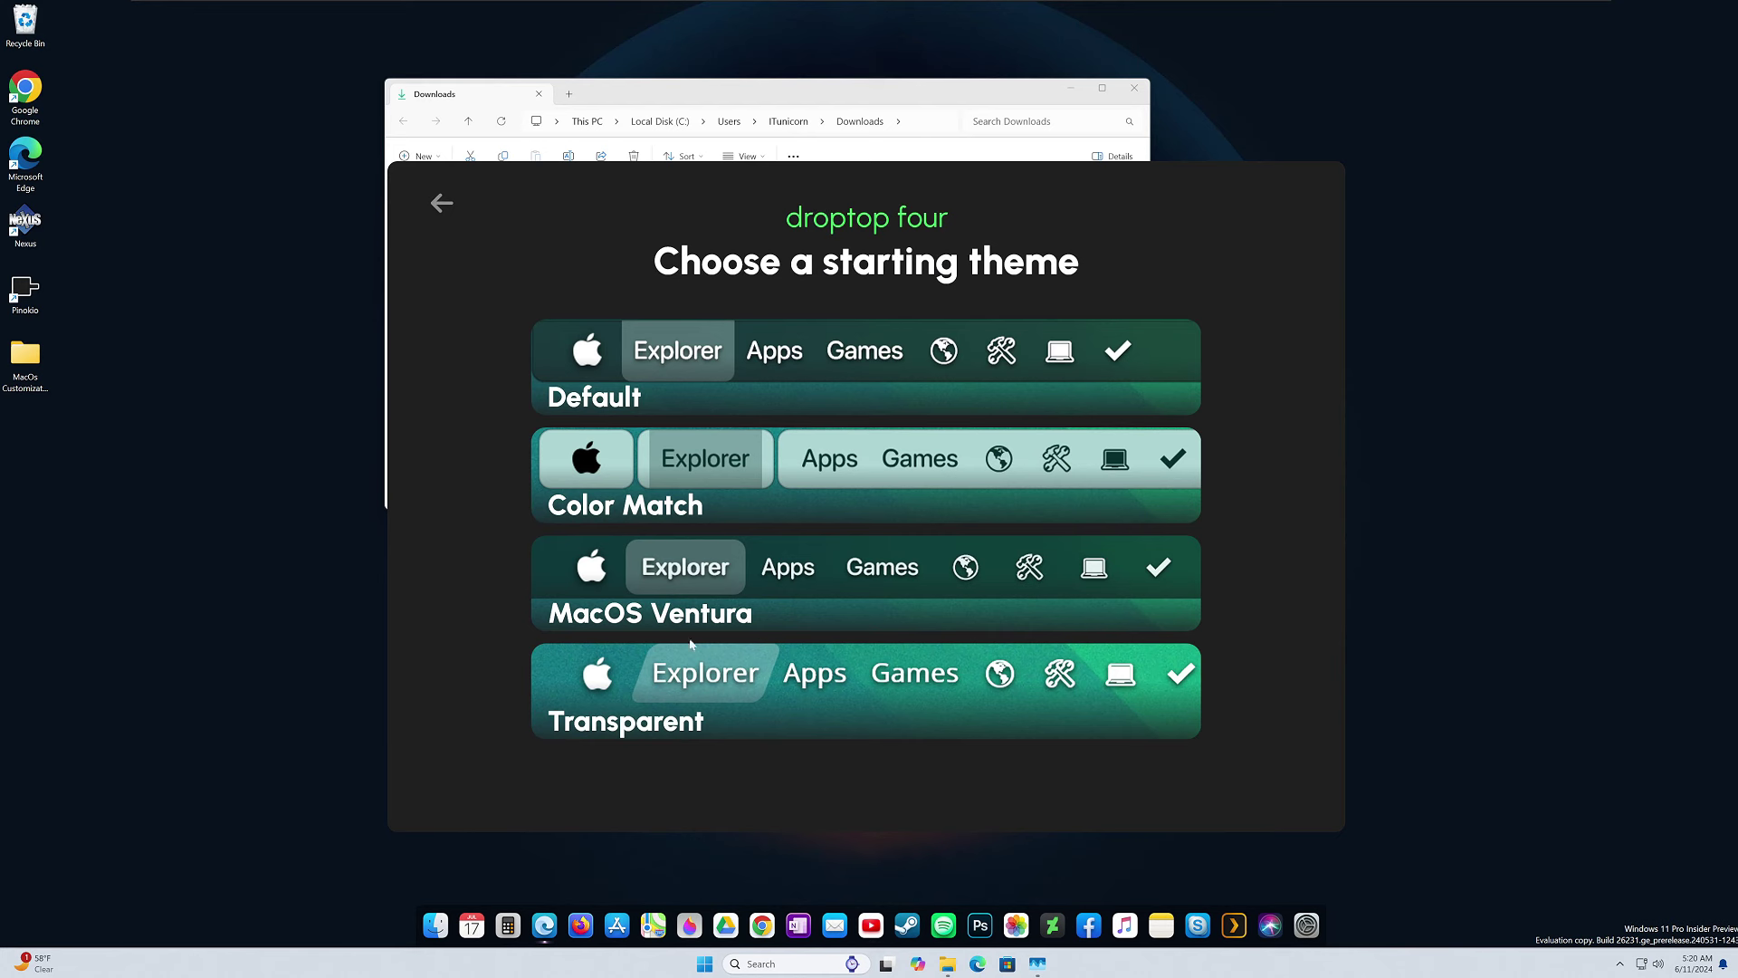
# Choose the MacOS Ventura theme, skip the supporter offer, and finish setup.
pyautogui.click(605, 610)
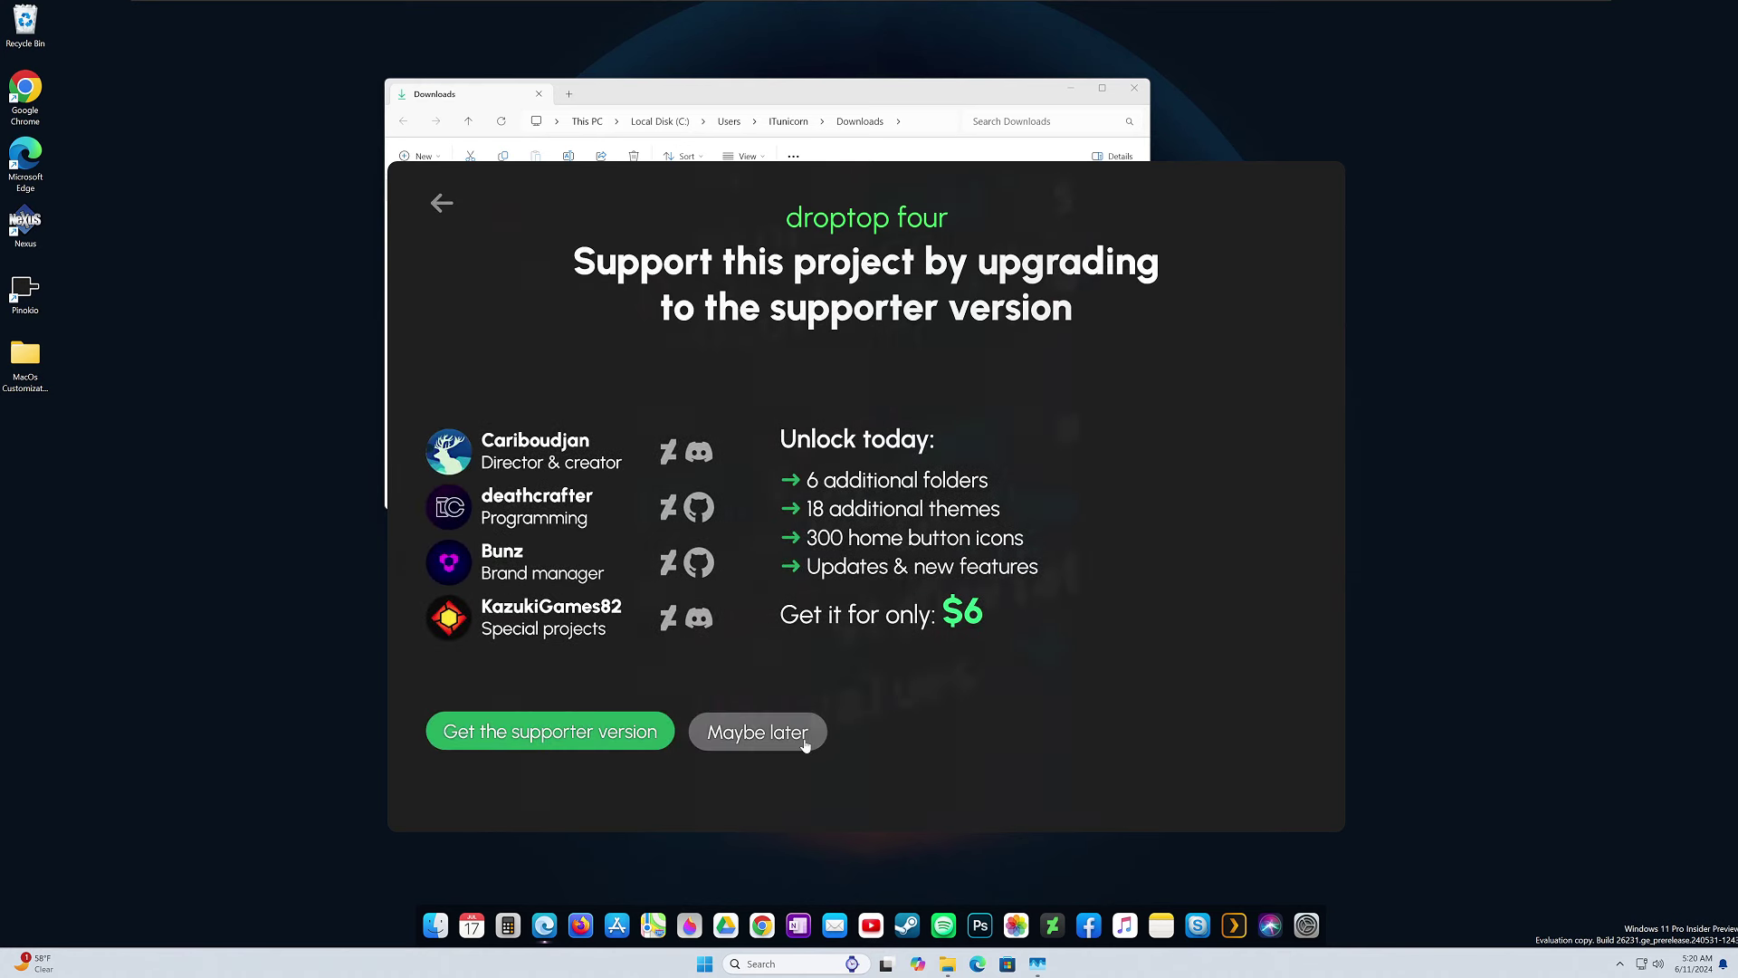
pyautogui.click(805, 740)
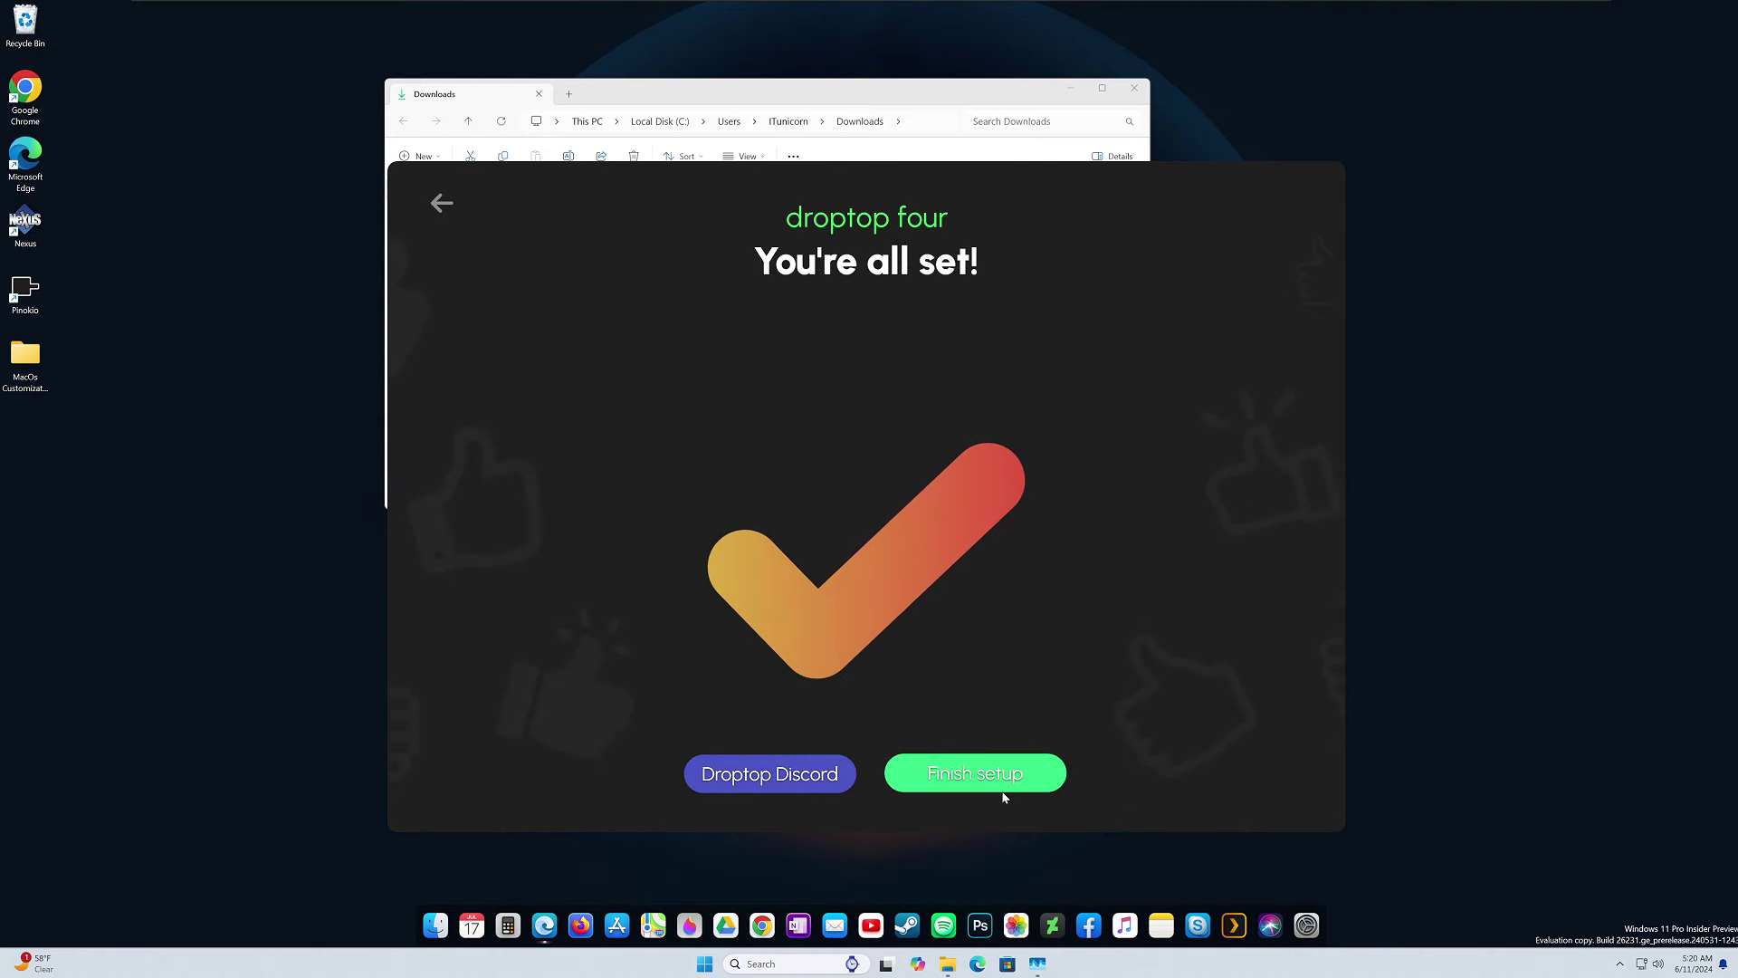
pyautogui.click(1062, 771)
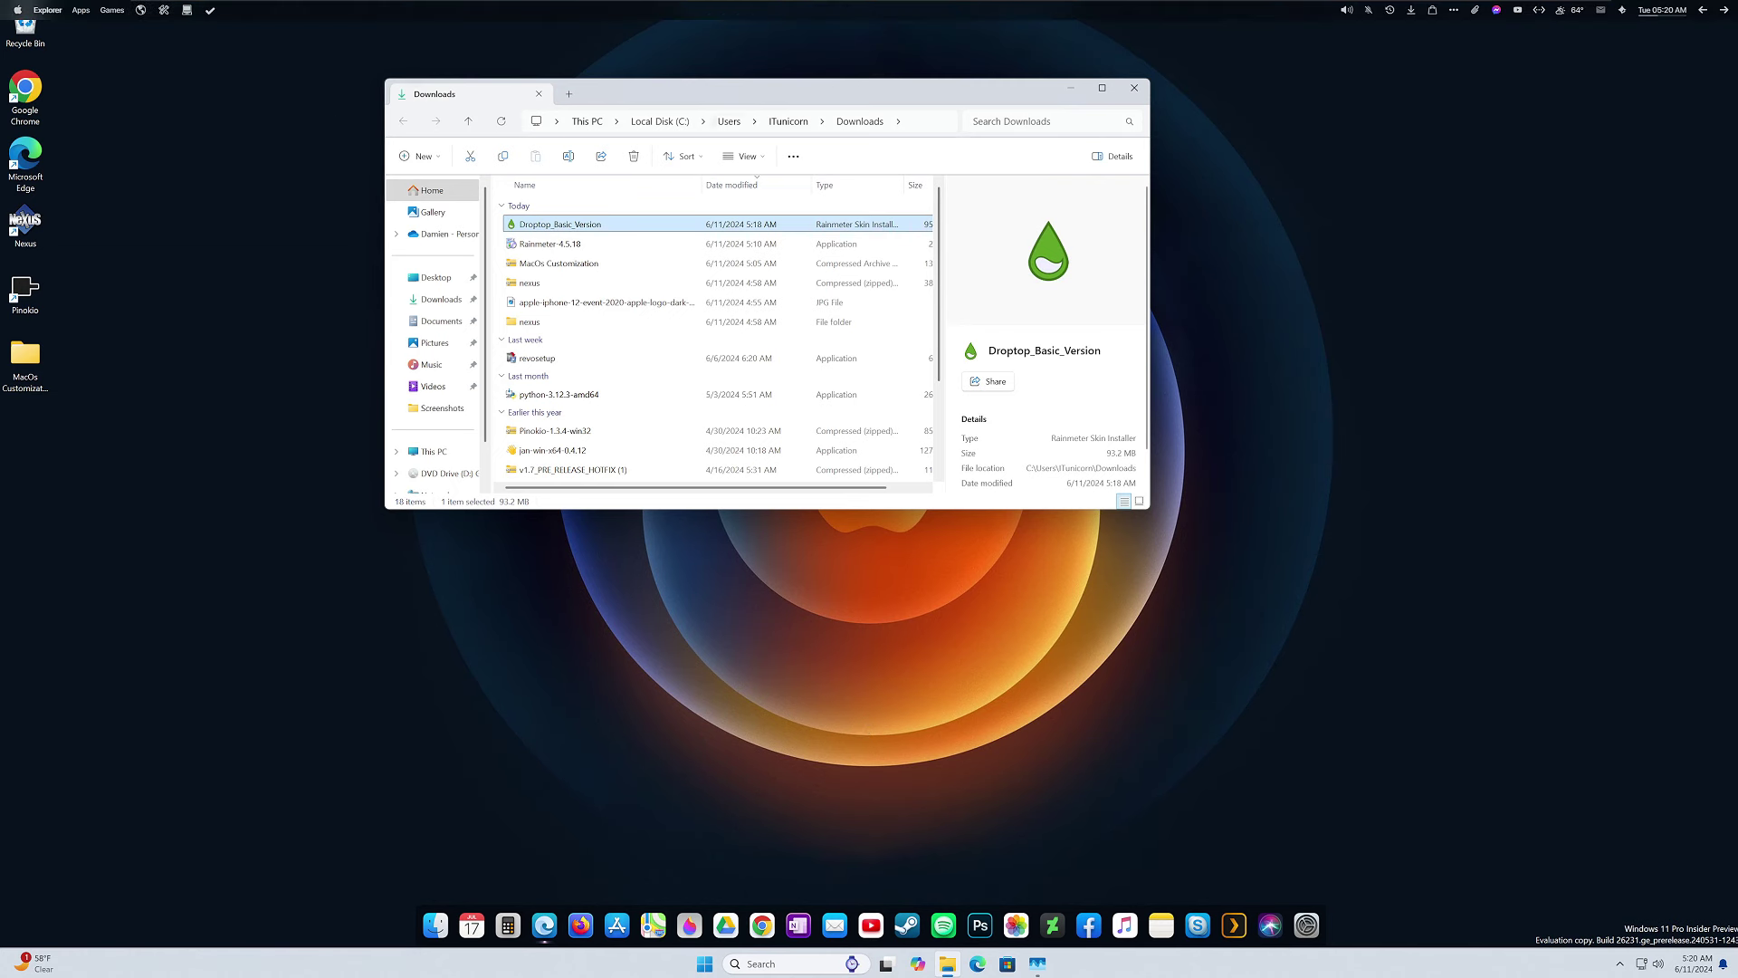
# Close the Downloads window, skip the tutorial, and set the menu bar size to XL 1.
pyautogui.click(1134, 88)
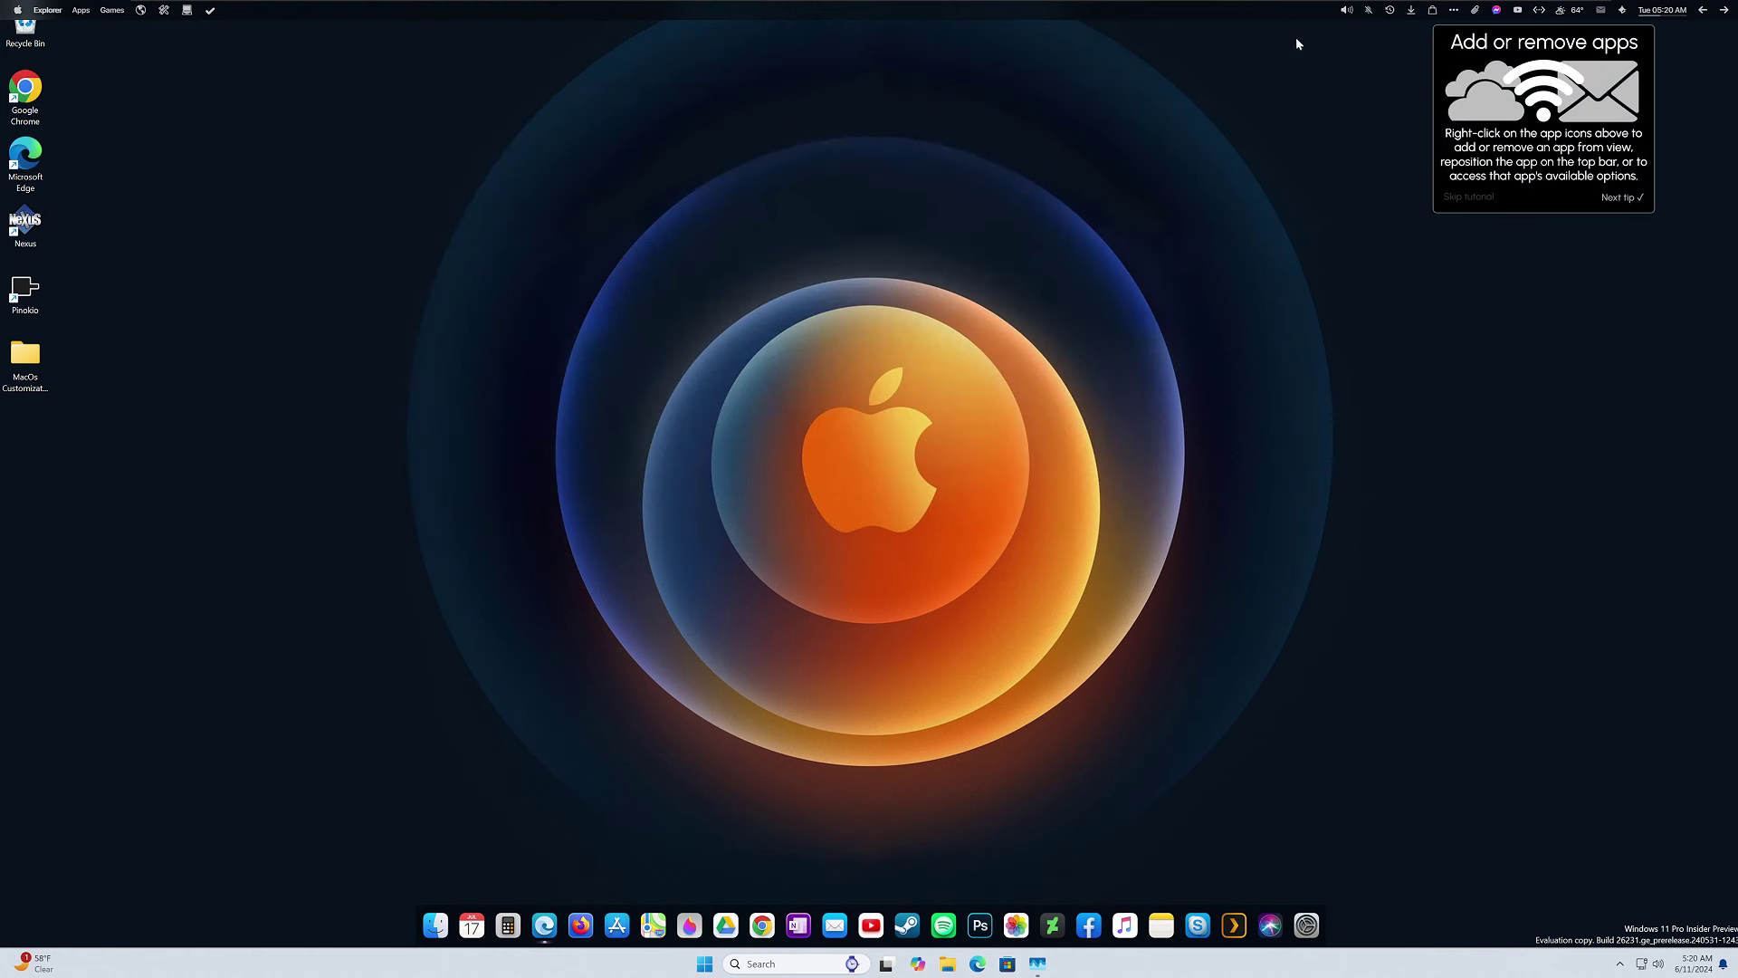
pyautogui.click(1486, 199)
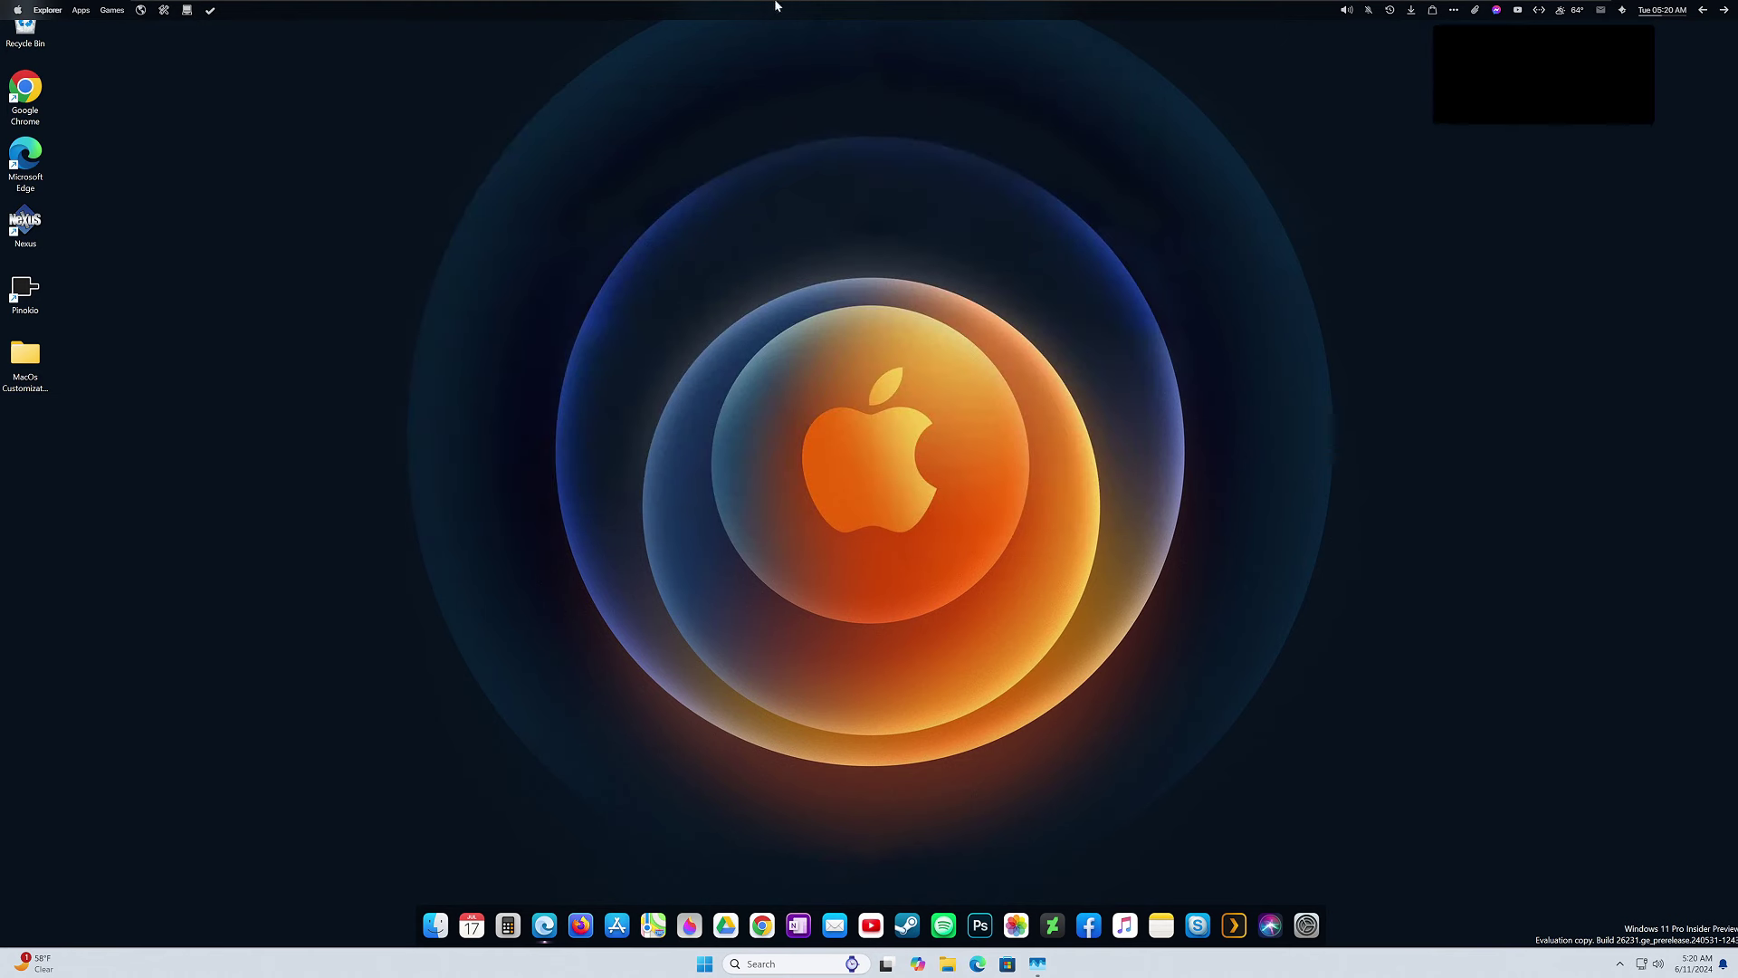
pyautogui.rightClick(309, 19)
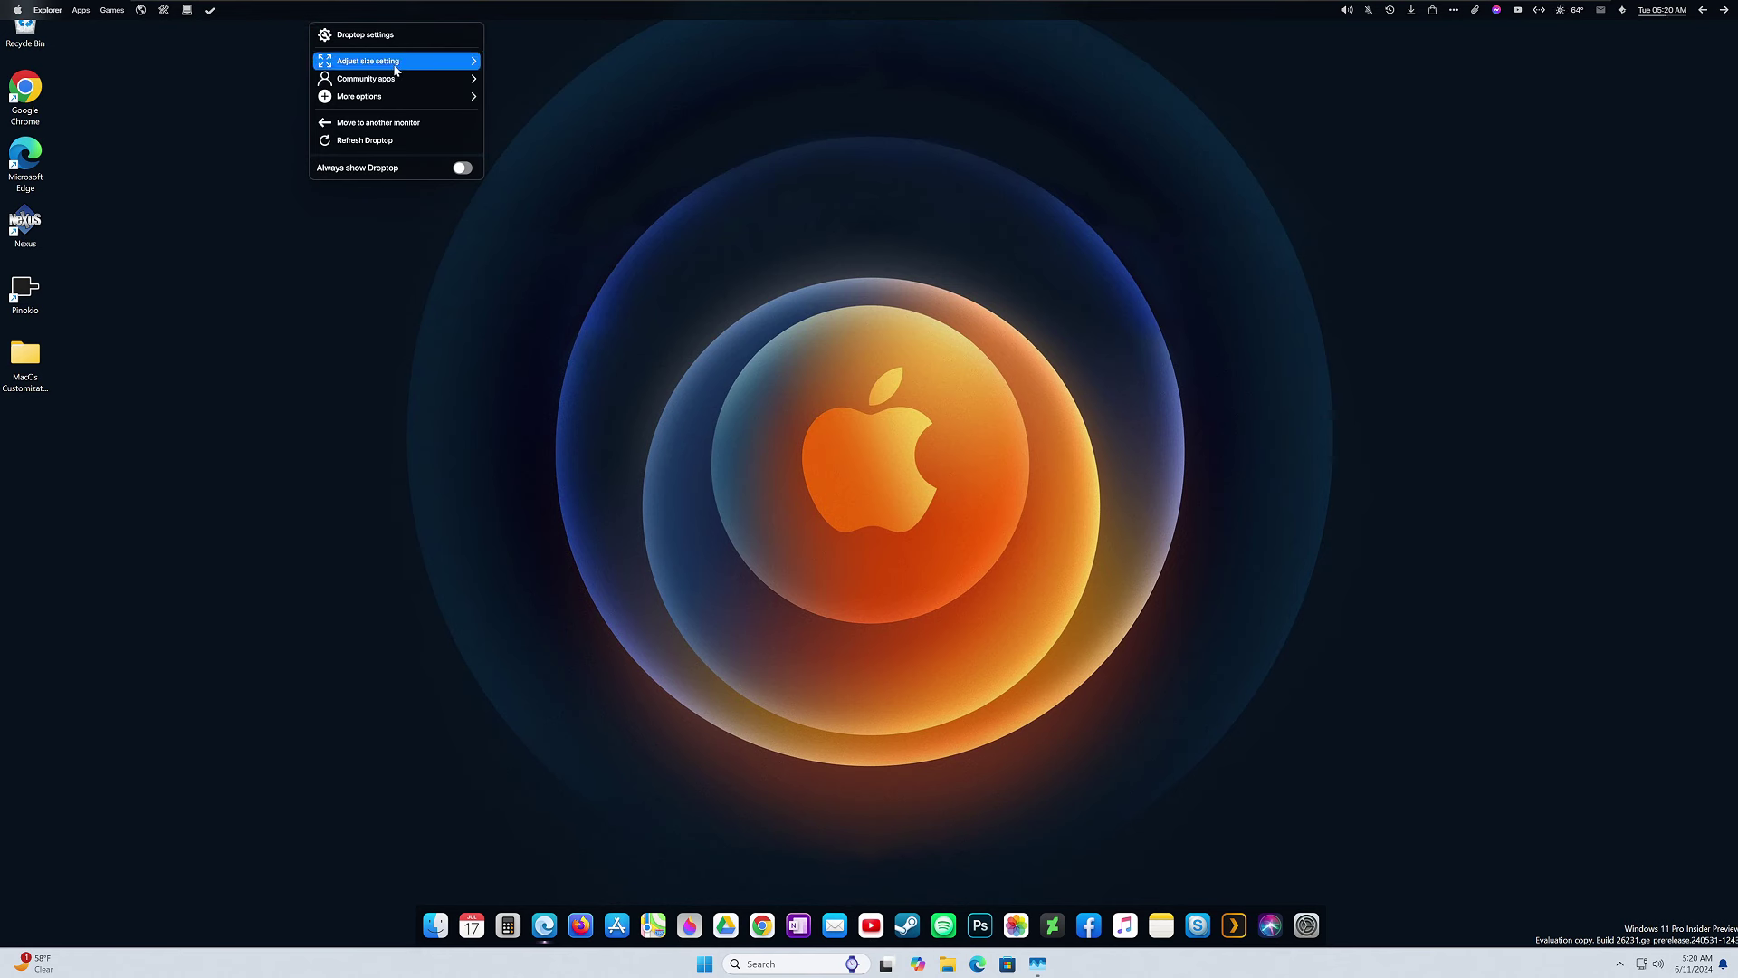
pyautogui.moveTo(391, 68)
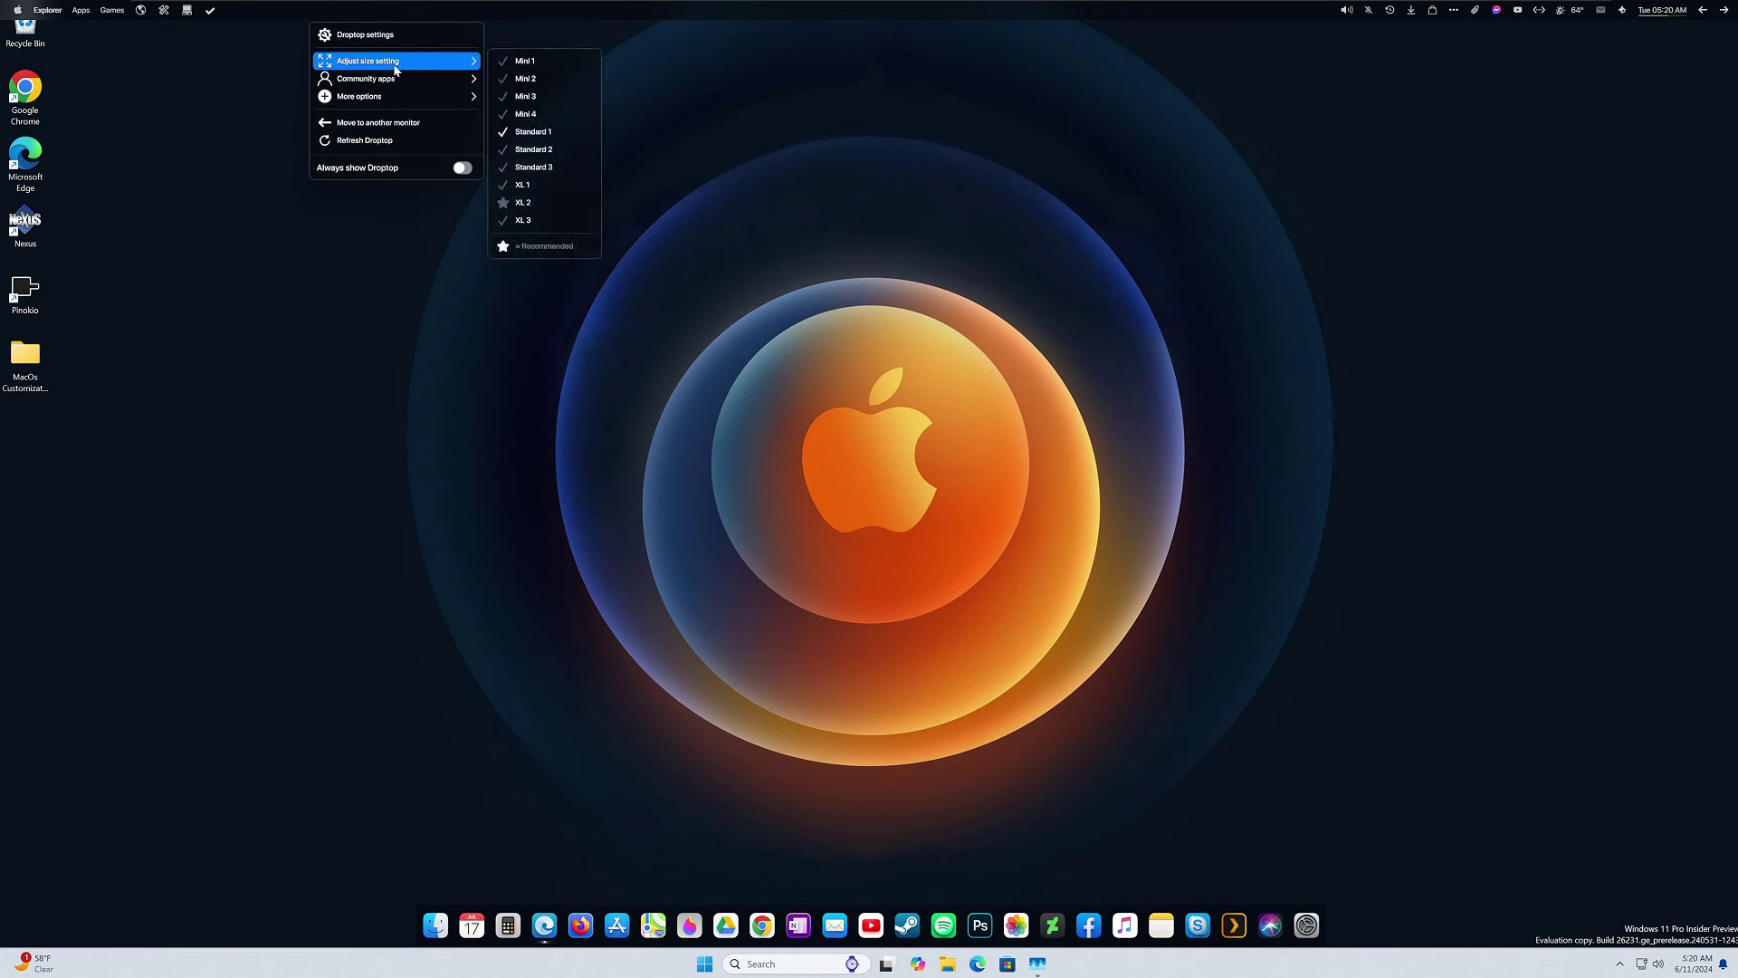
pyautogui.click(531, 209)
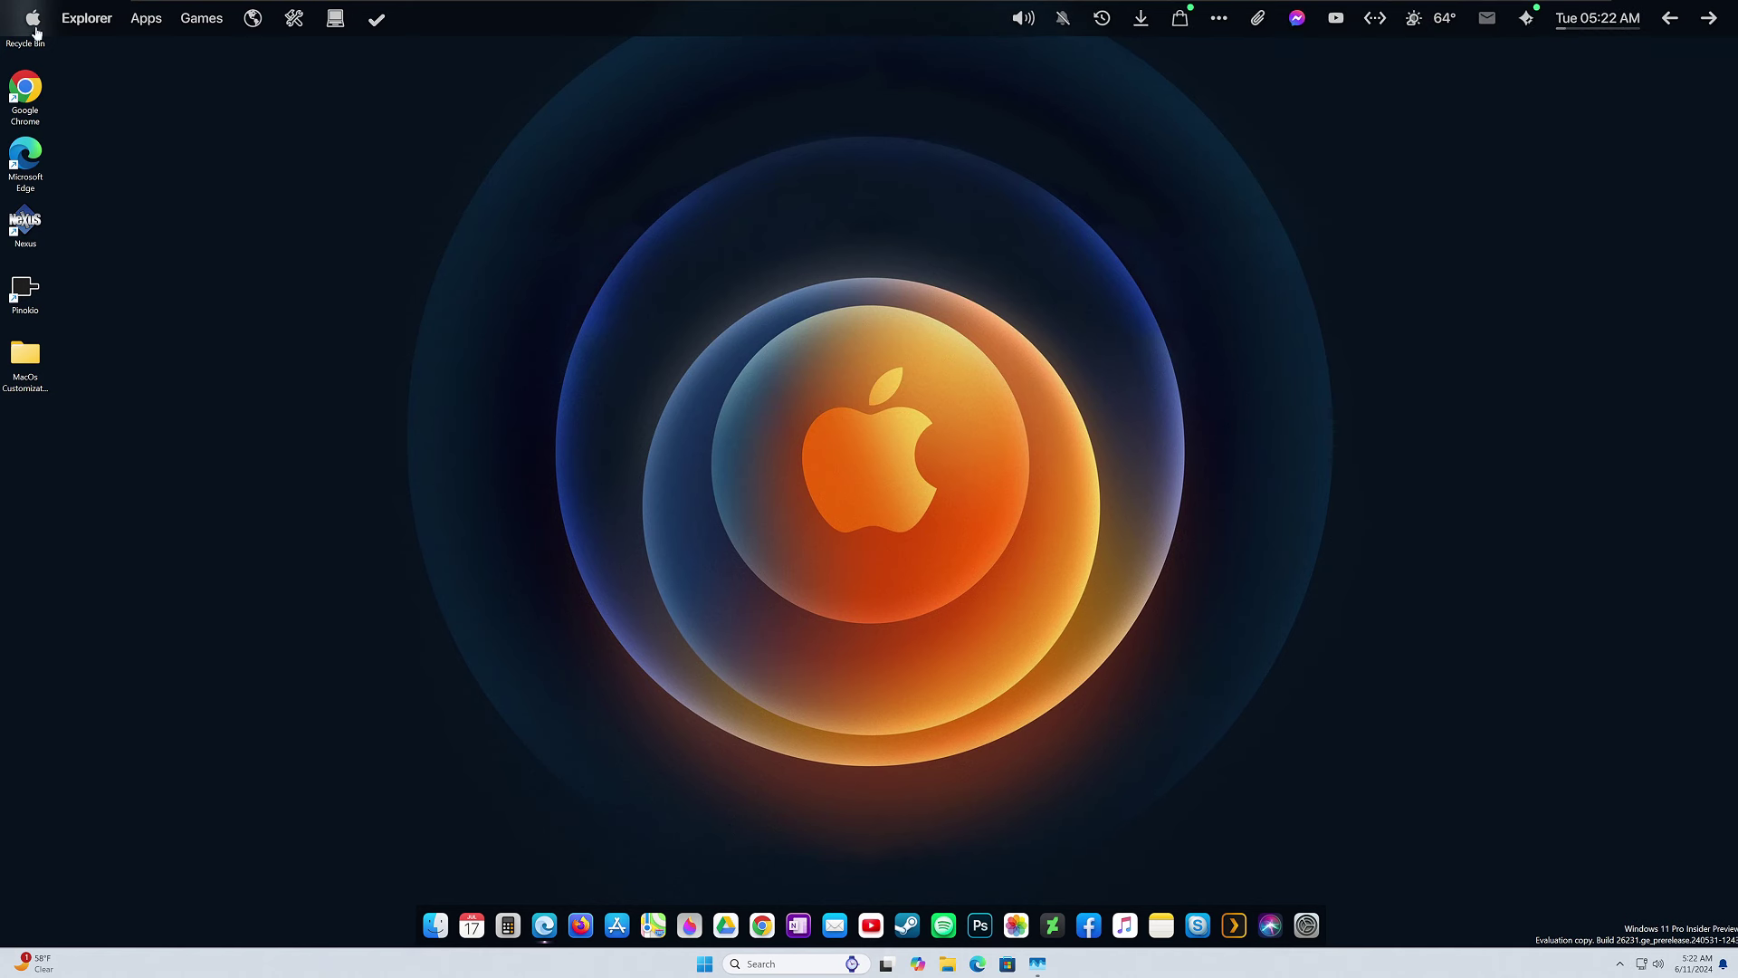
pyautogui.click(35, 19)
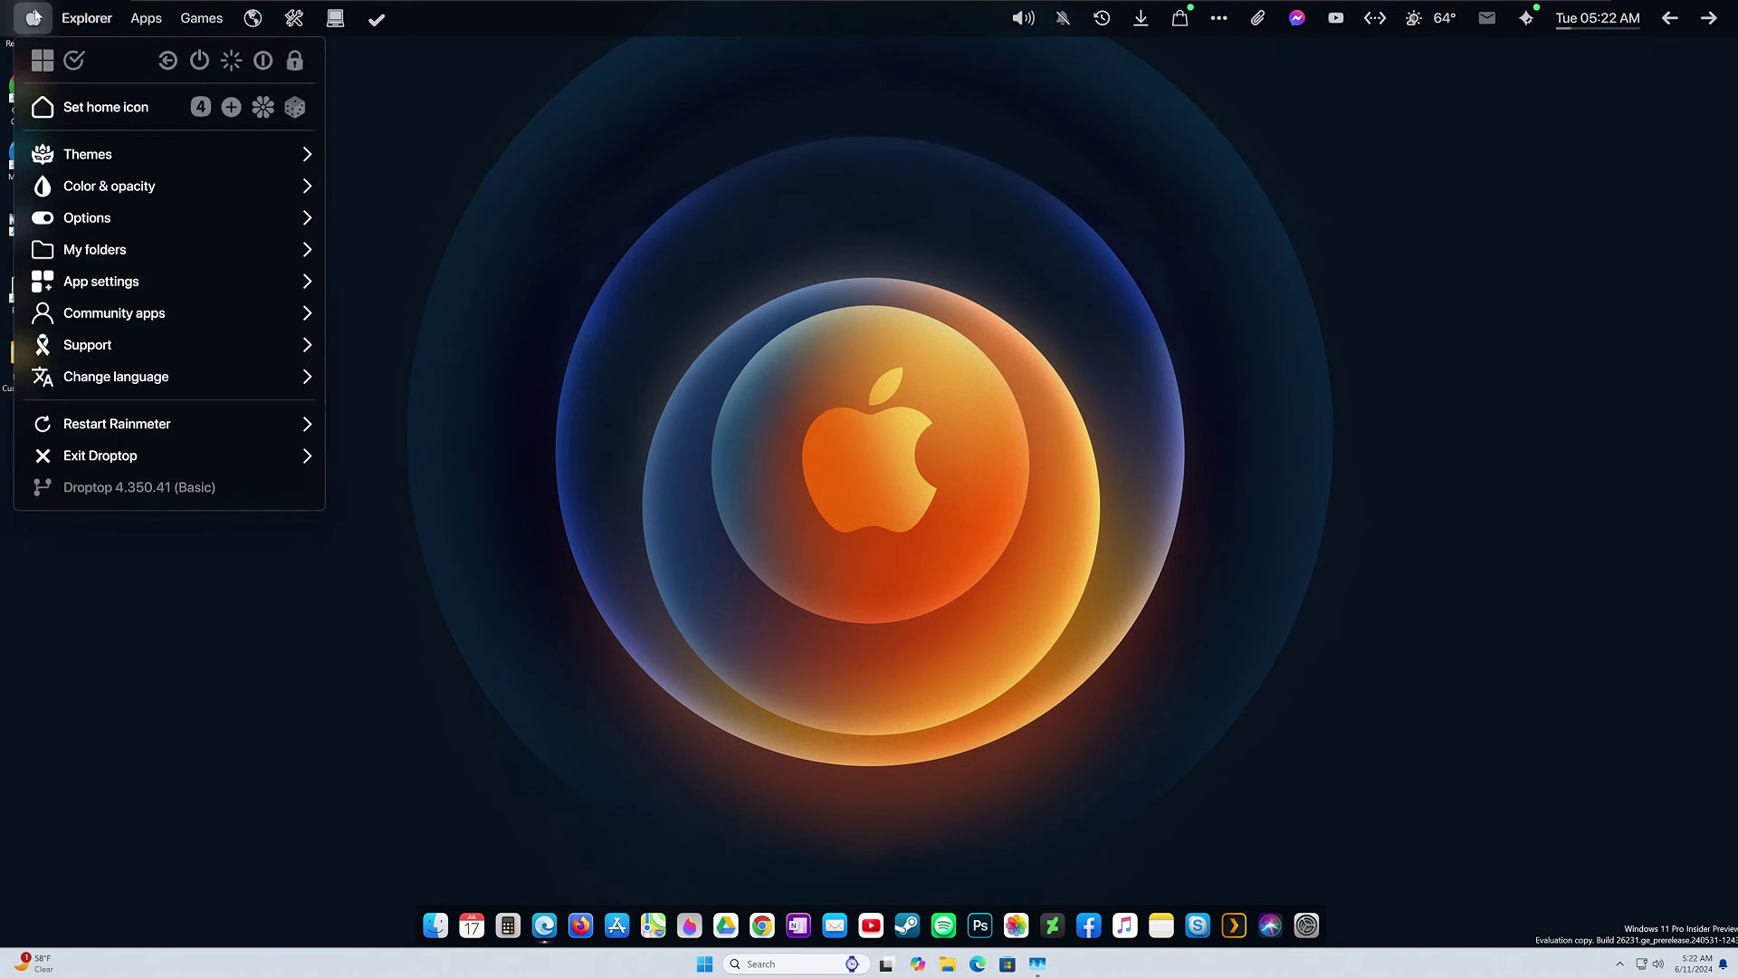
pyautogui.click(101, 158)
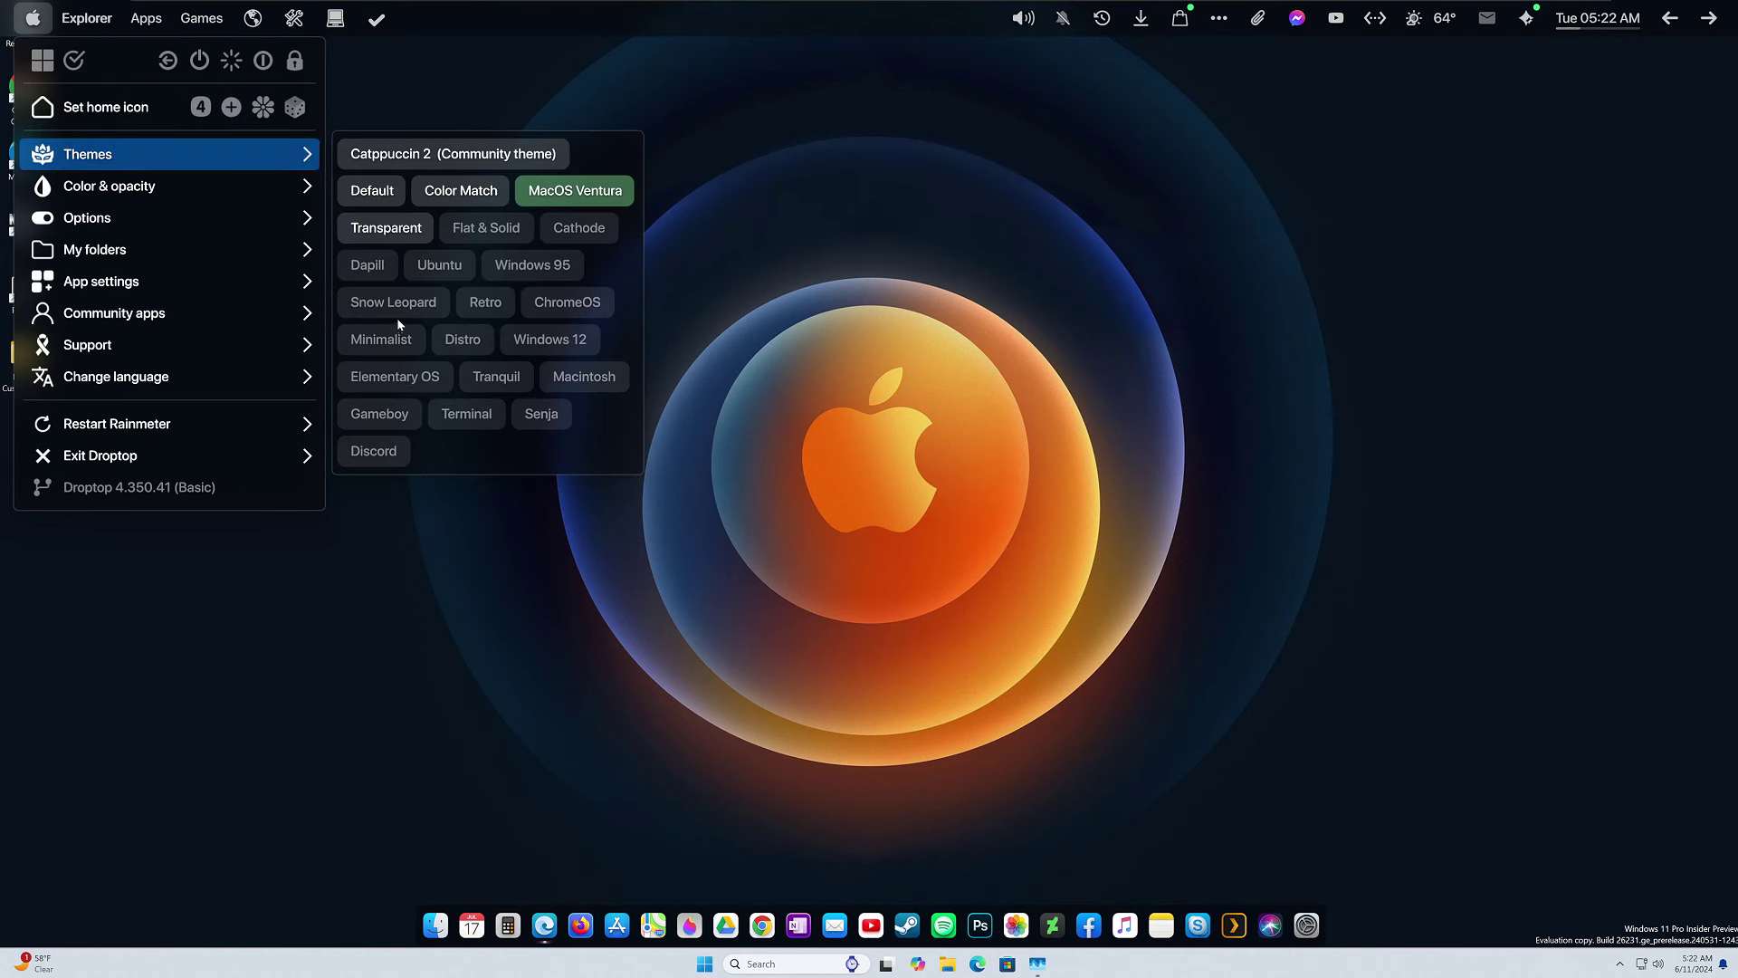
pyautogui.click(215, 228)
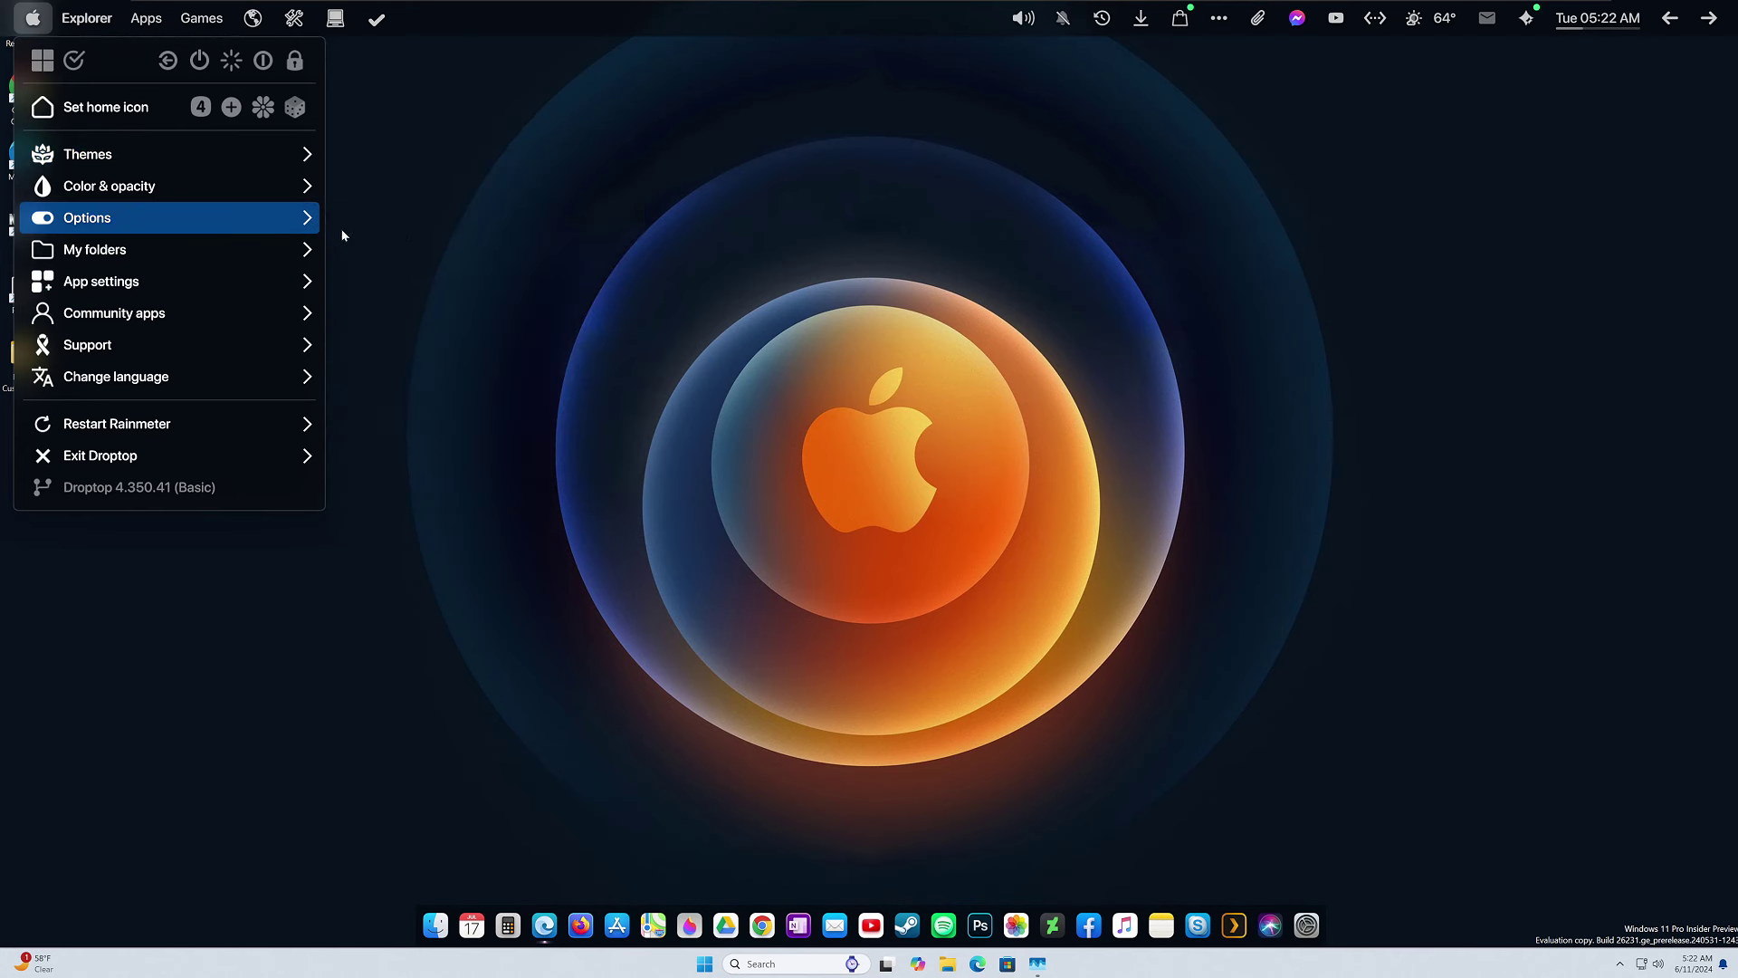
pyautogui.moveTo(110, 188)
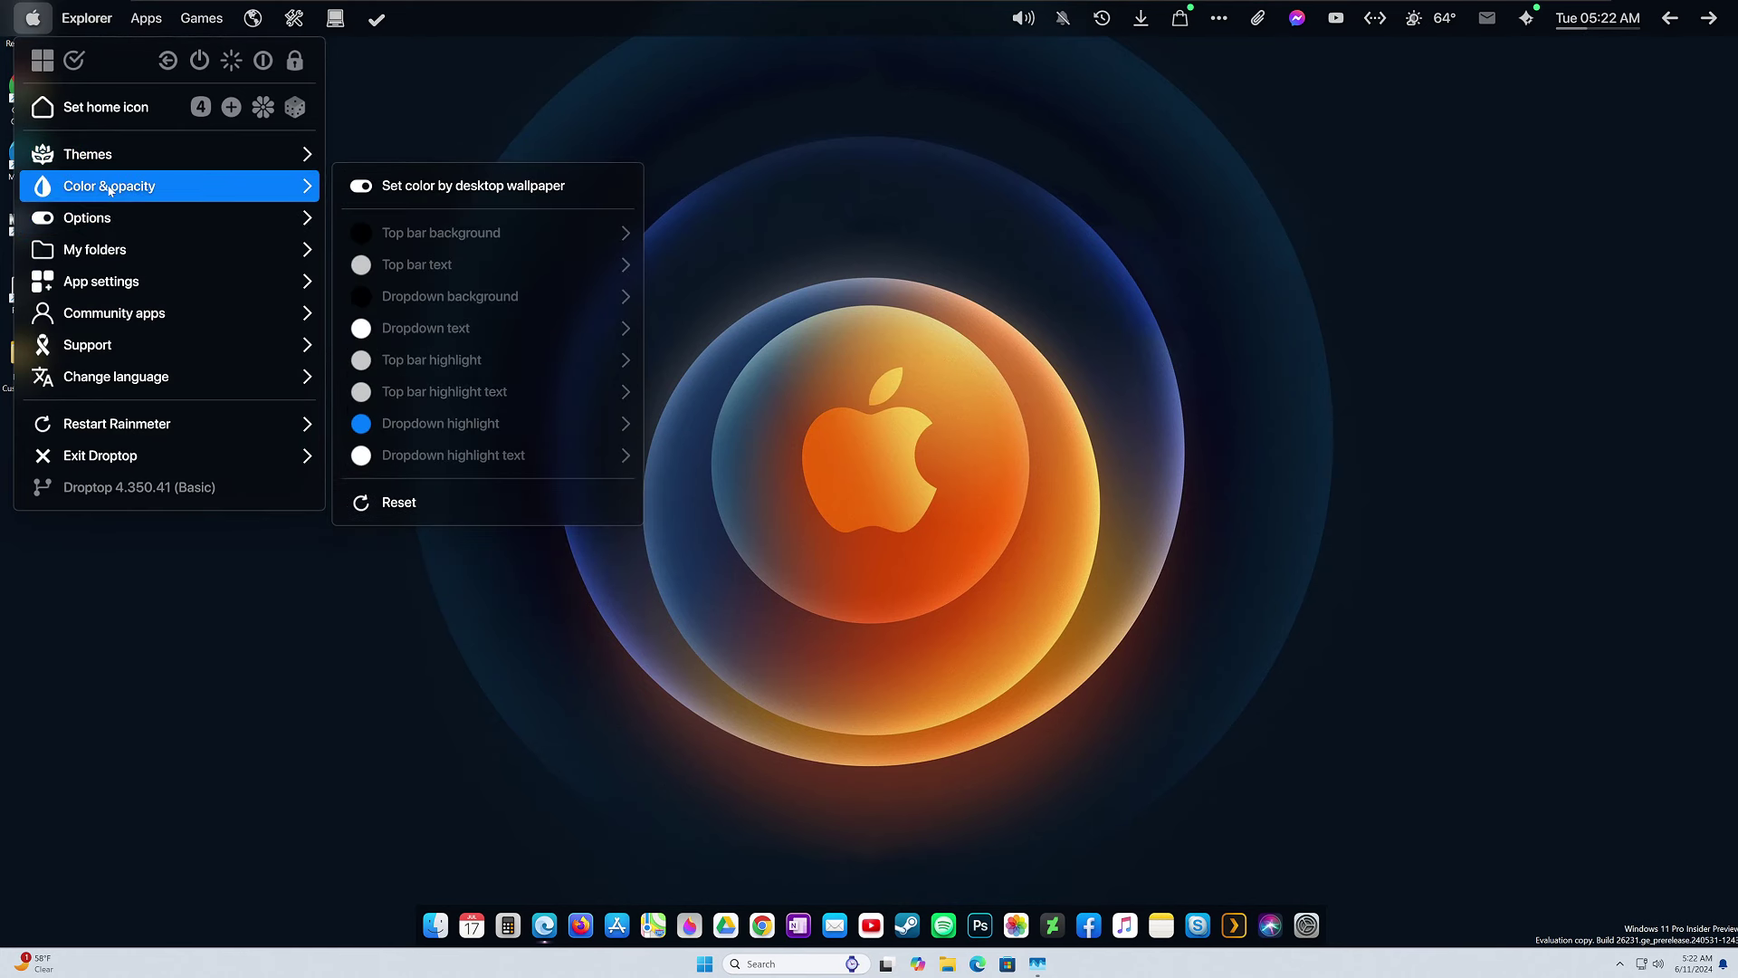
pyautogui.moveTo(125, 152)
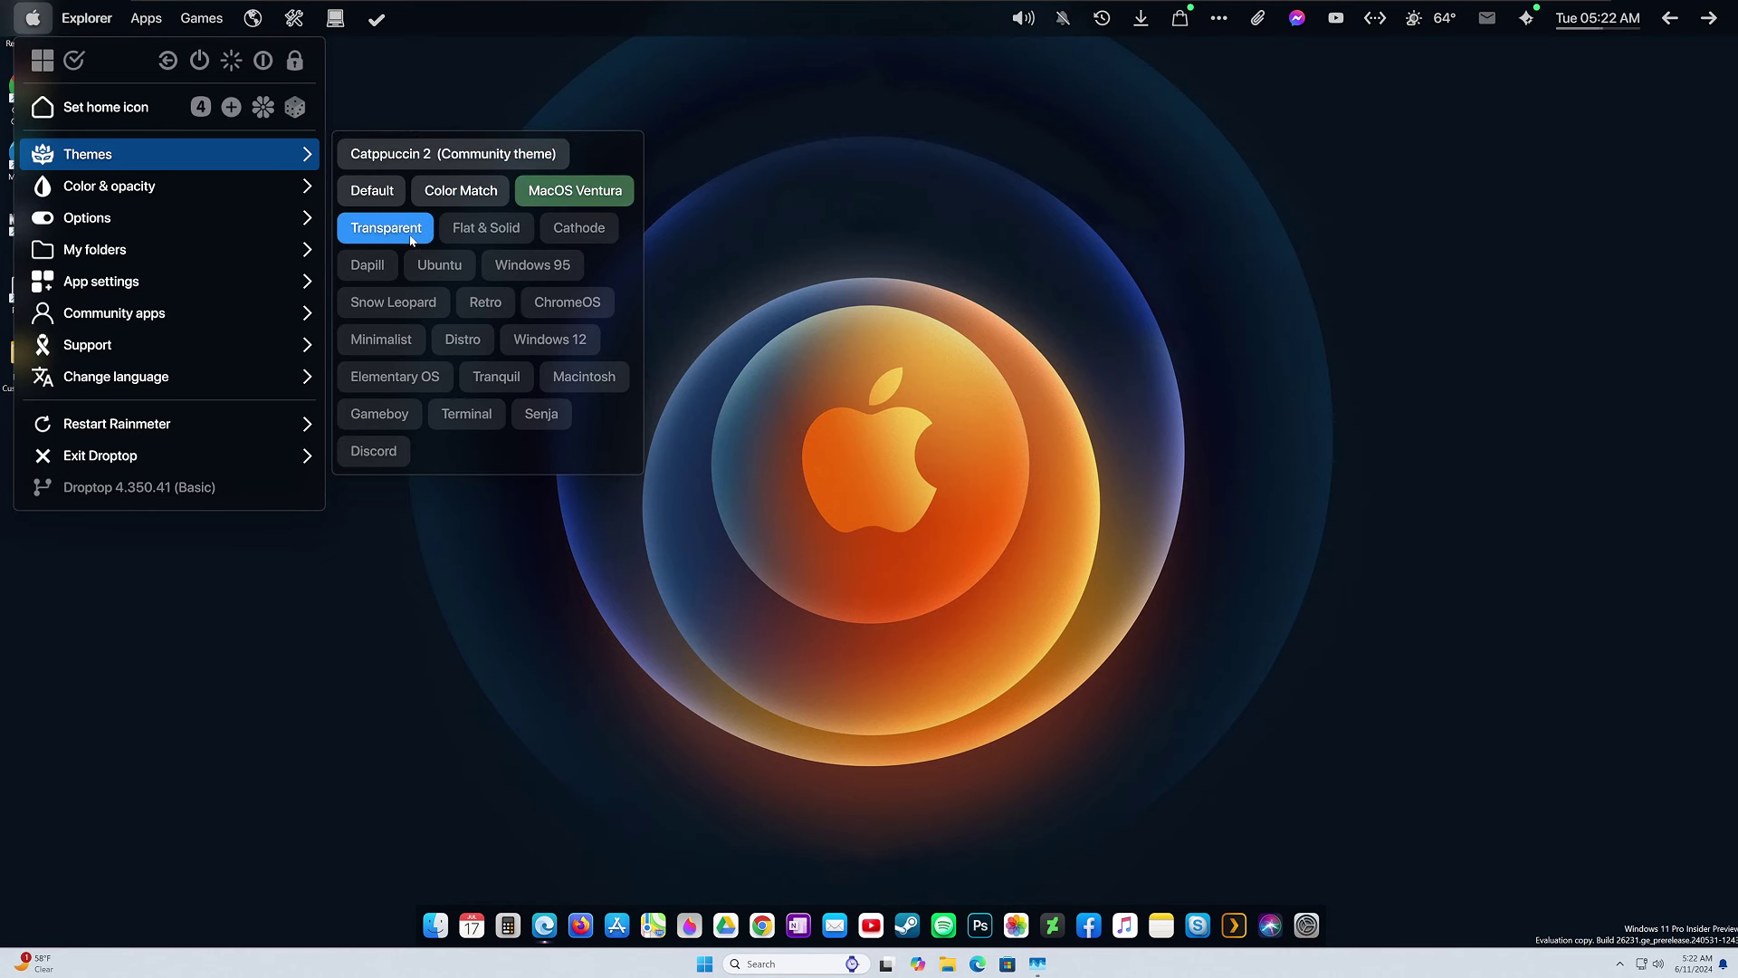
pyautogui.click(887, 426)
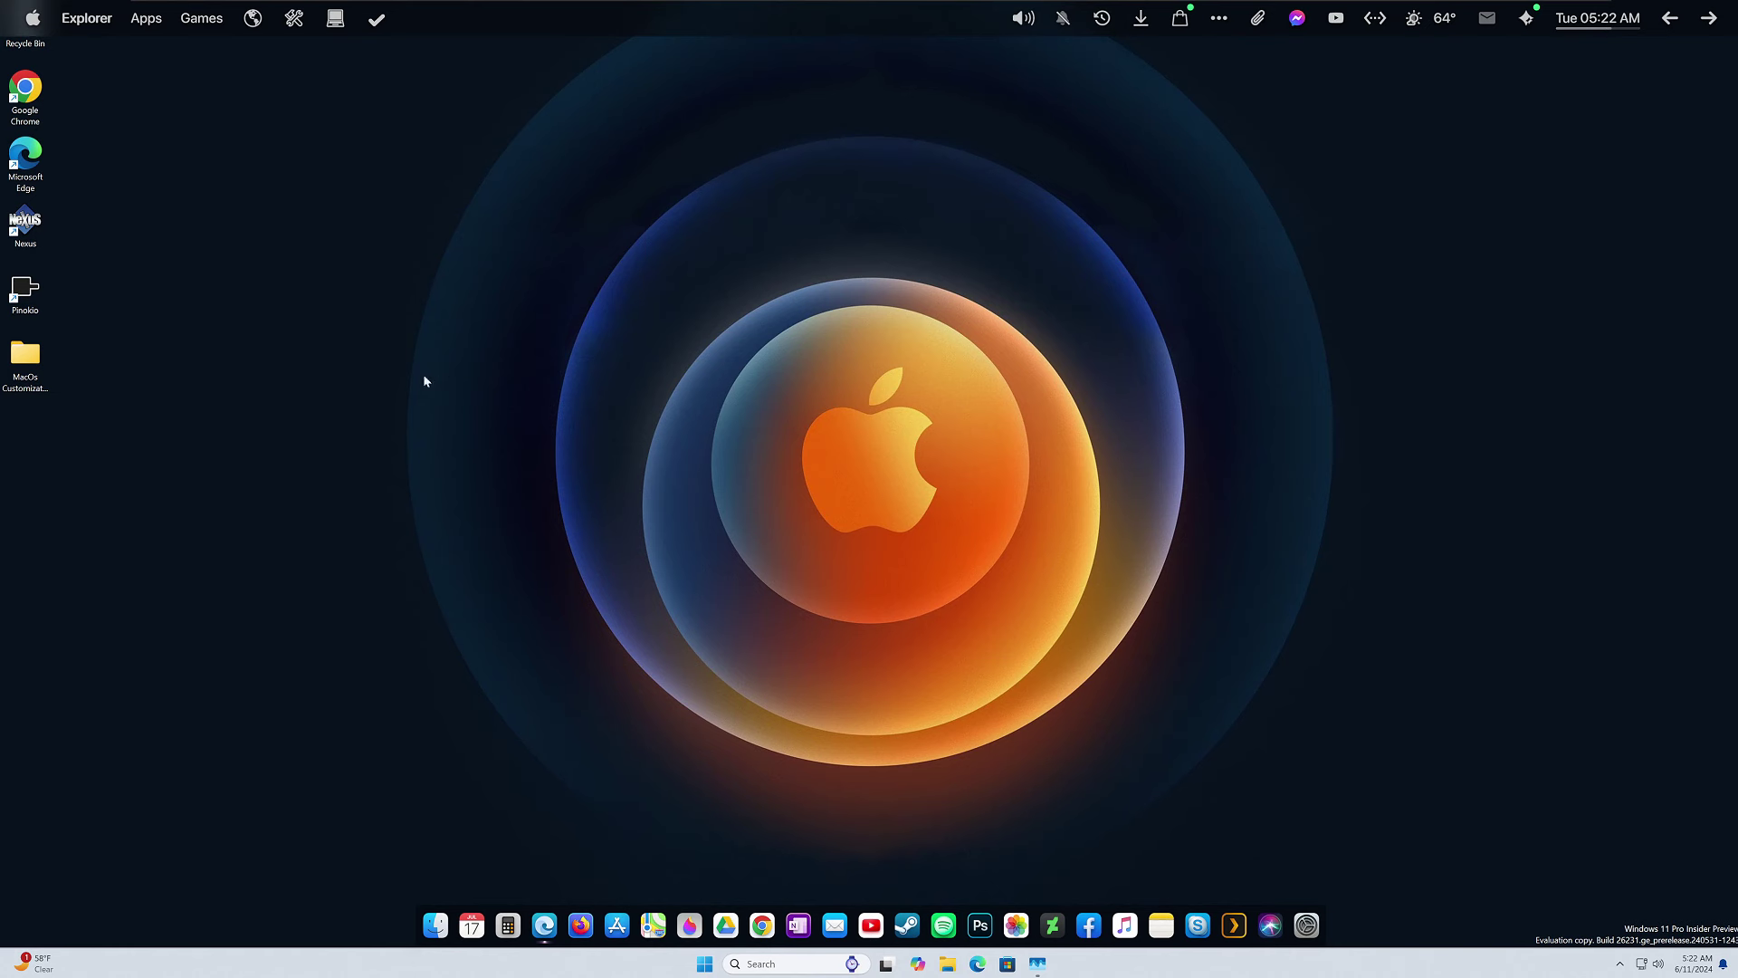
# Turn off 'Show desktop icons' in the desktop's View menu.
pyautogui.rightClick(392, 469)
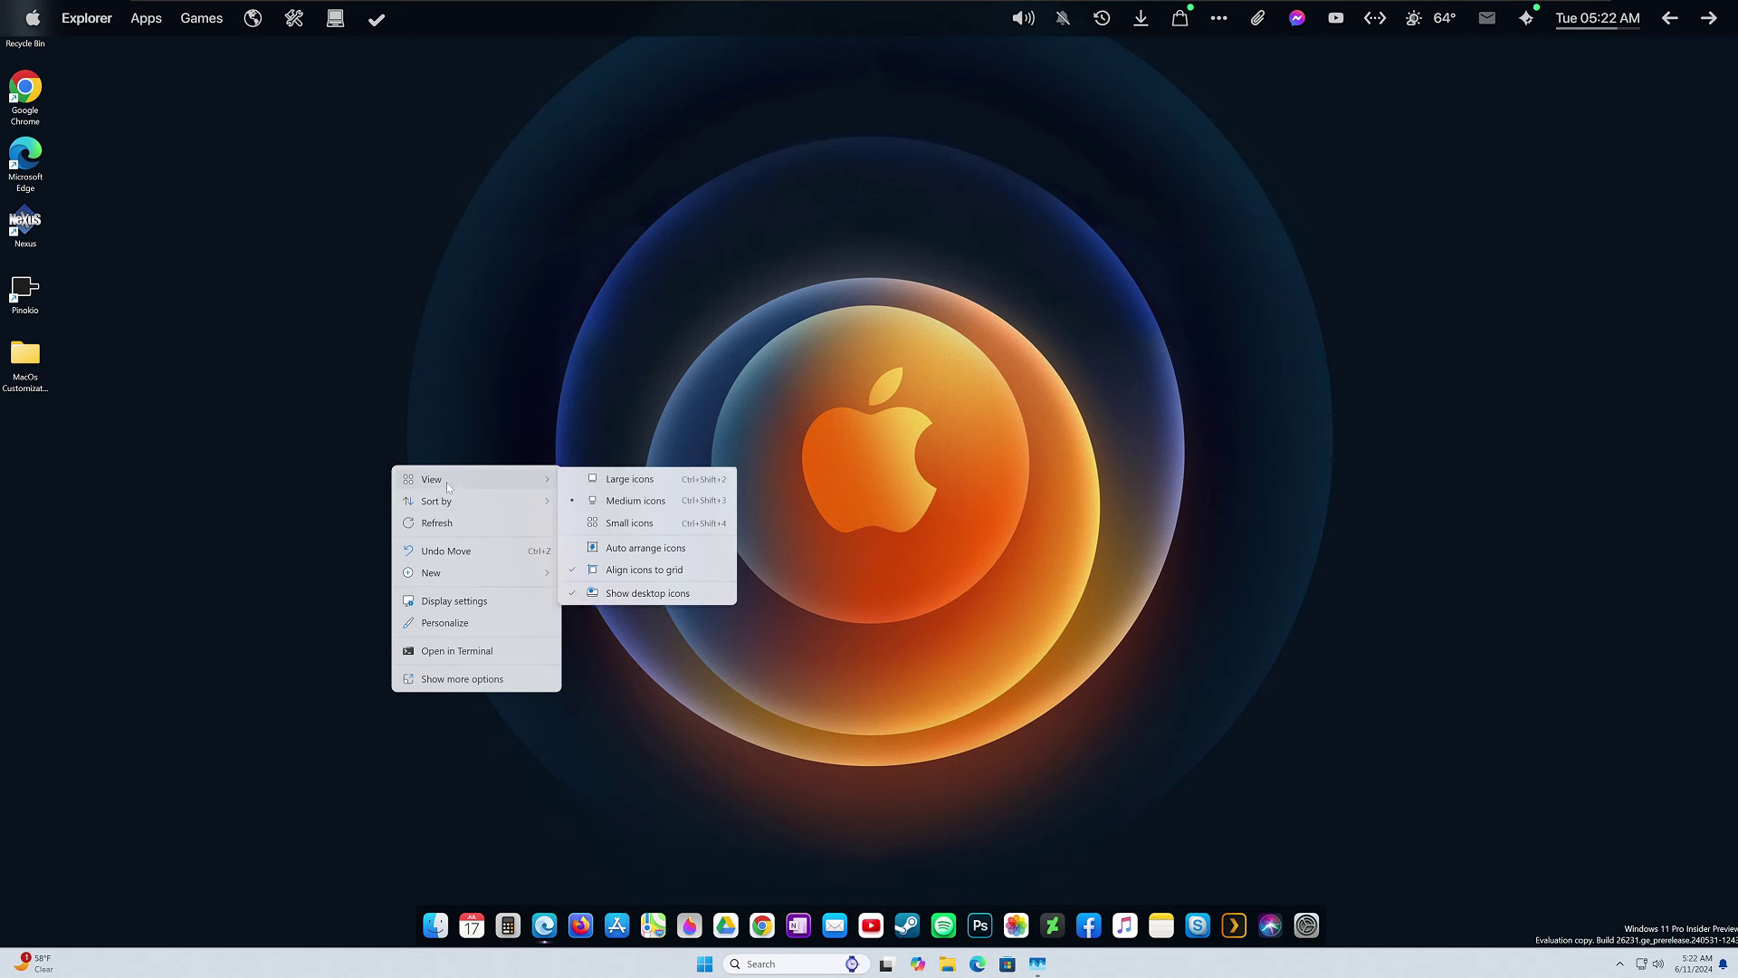
pyautogui.rightClick(438, 234)
pyautogui.moveTo(478, 253)
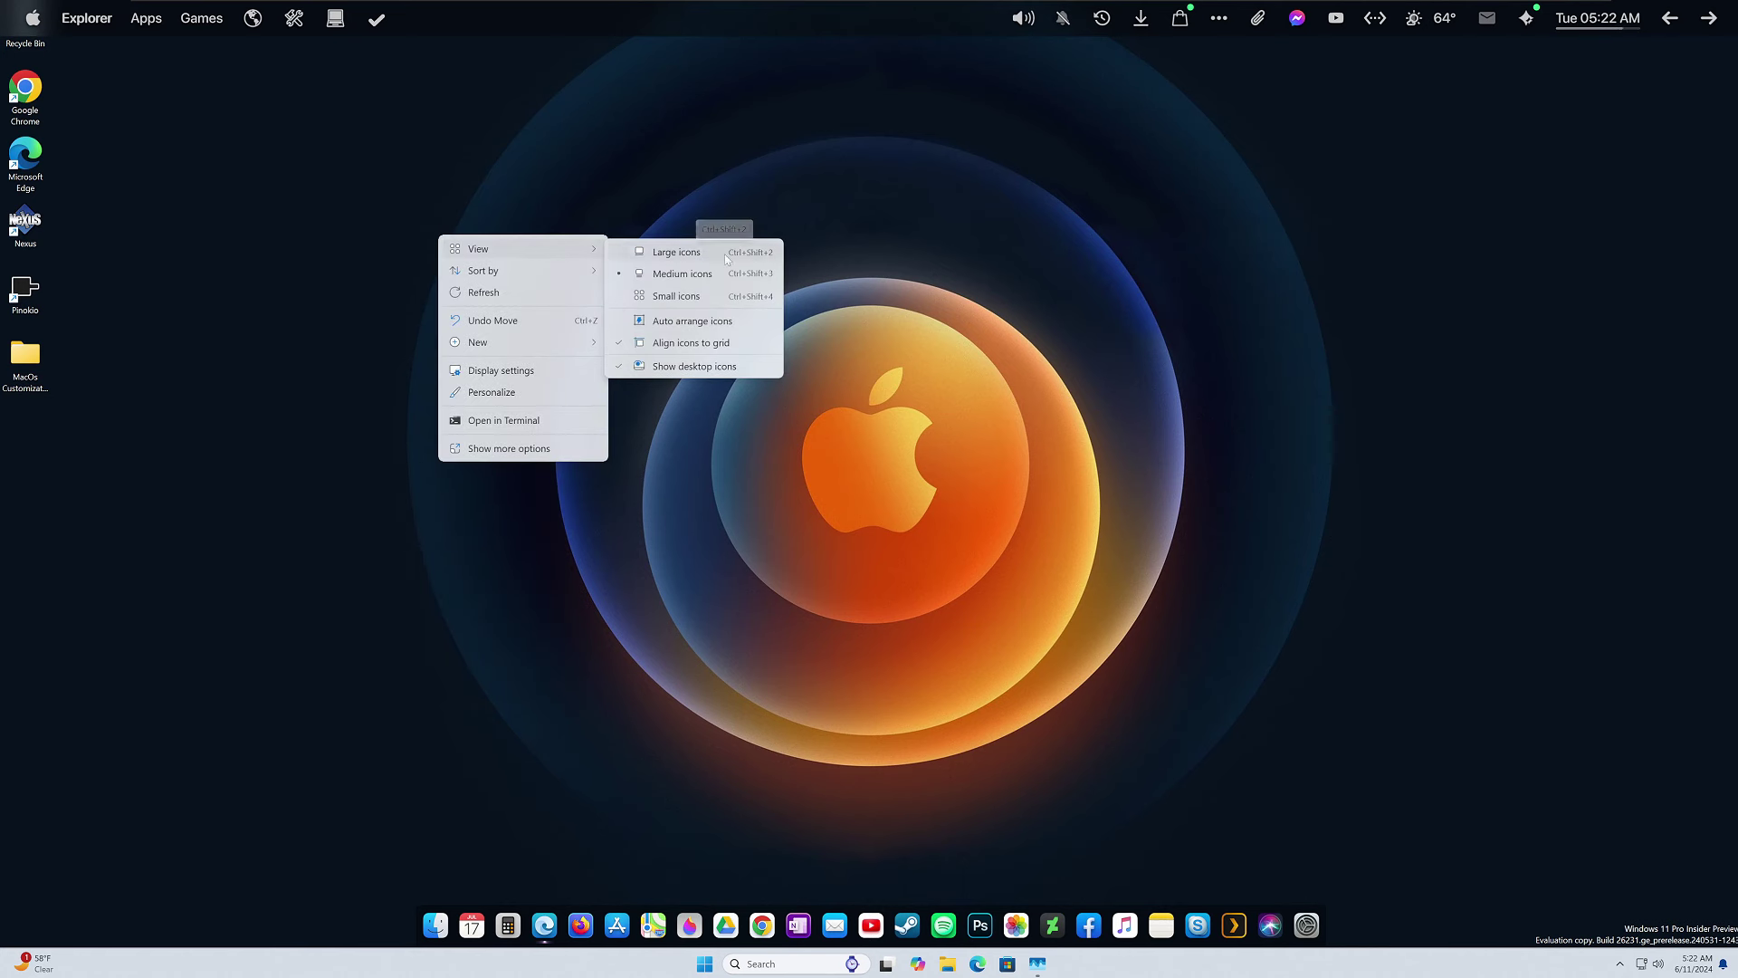
pyautogui.click(702, 371)
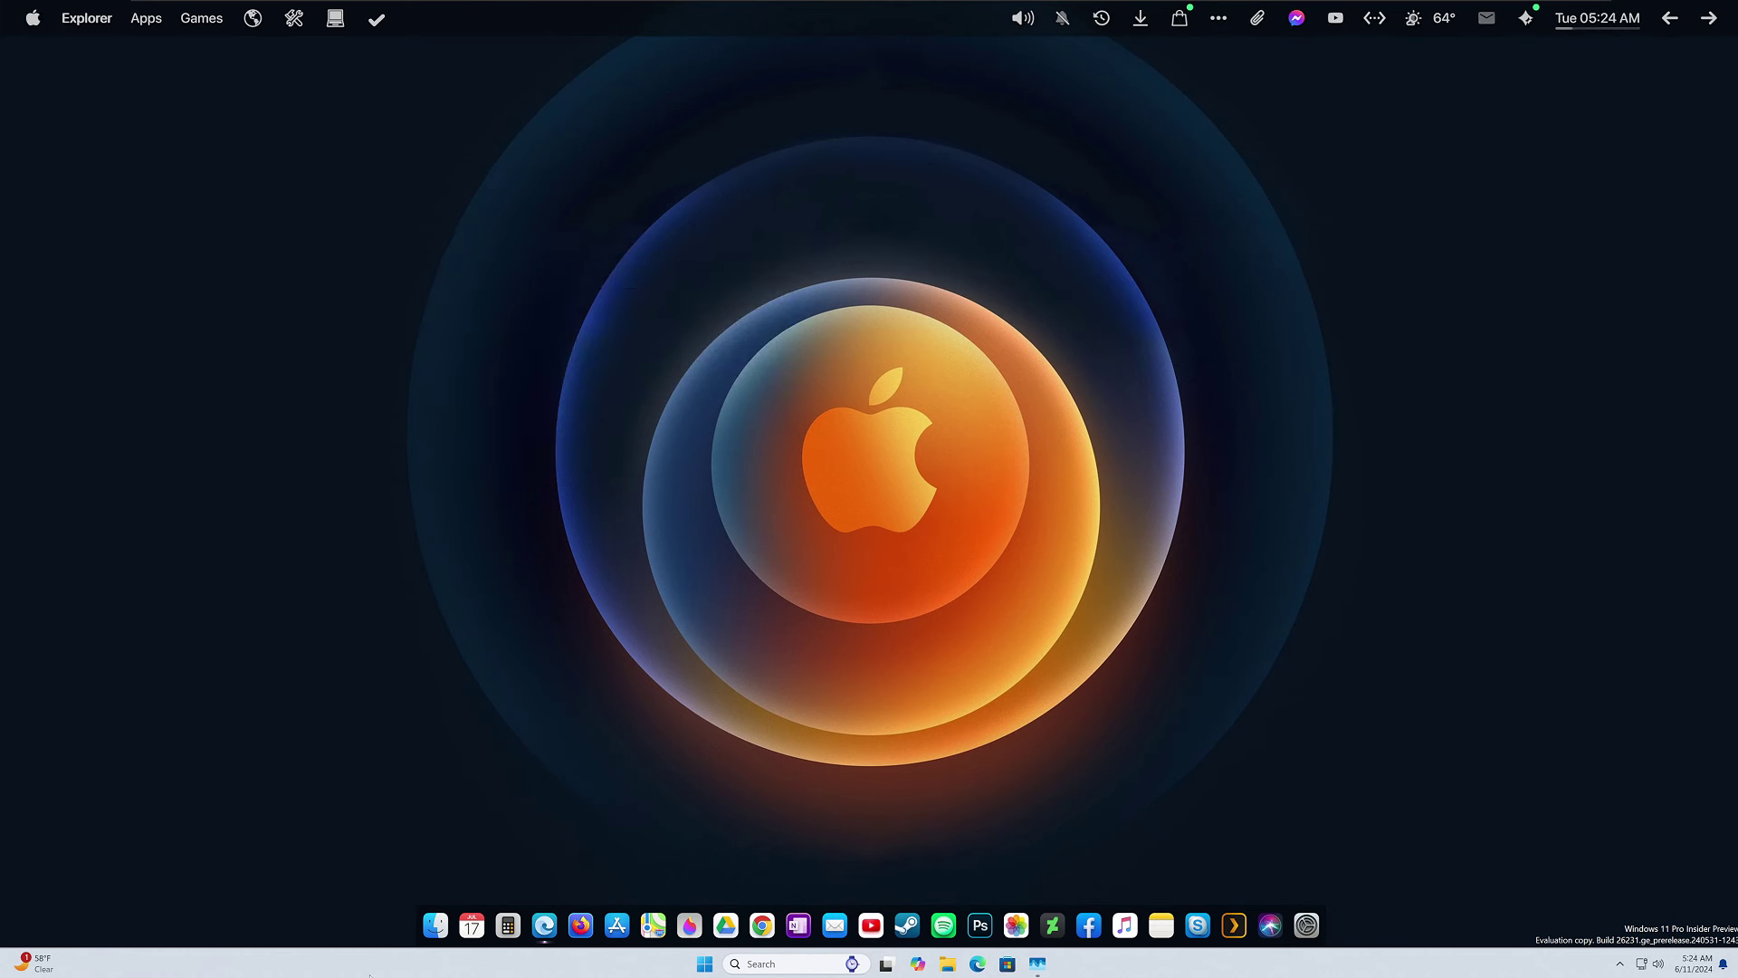
# Turn on 'Automatically hide the taskbar' under Taskbar behaviors and close Settings.
pyautogui.rightClick(371, 964)
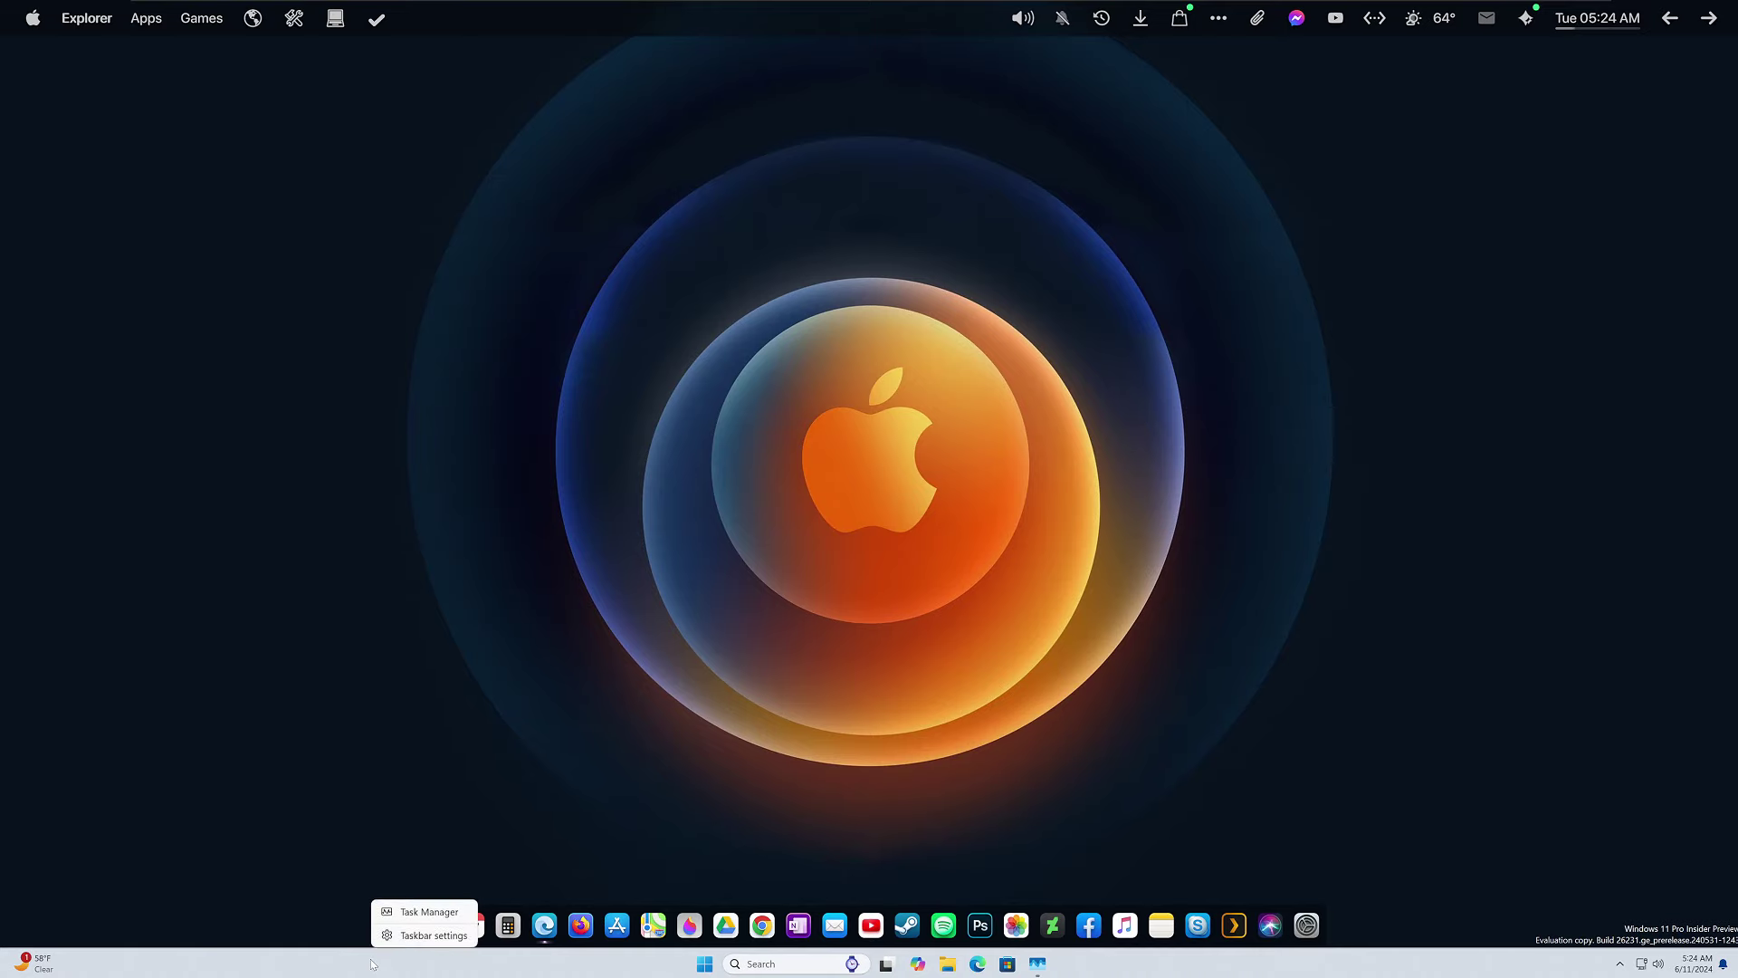
pyautogui.click(412, 934)
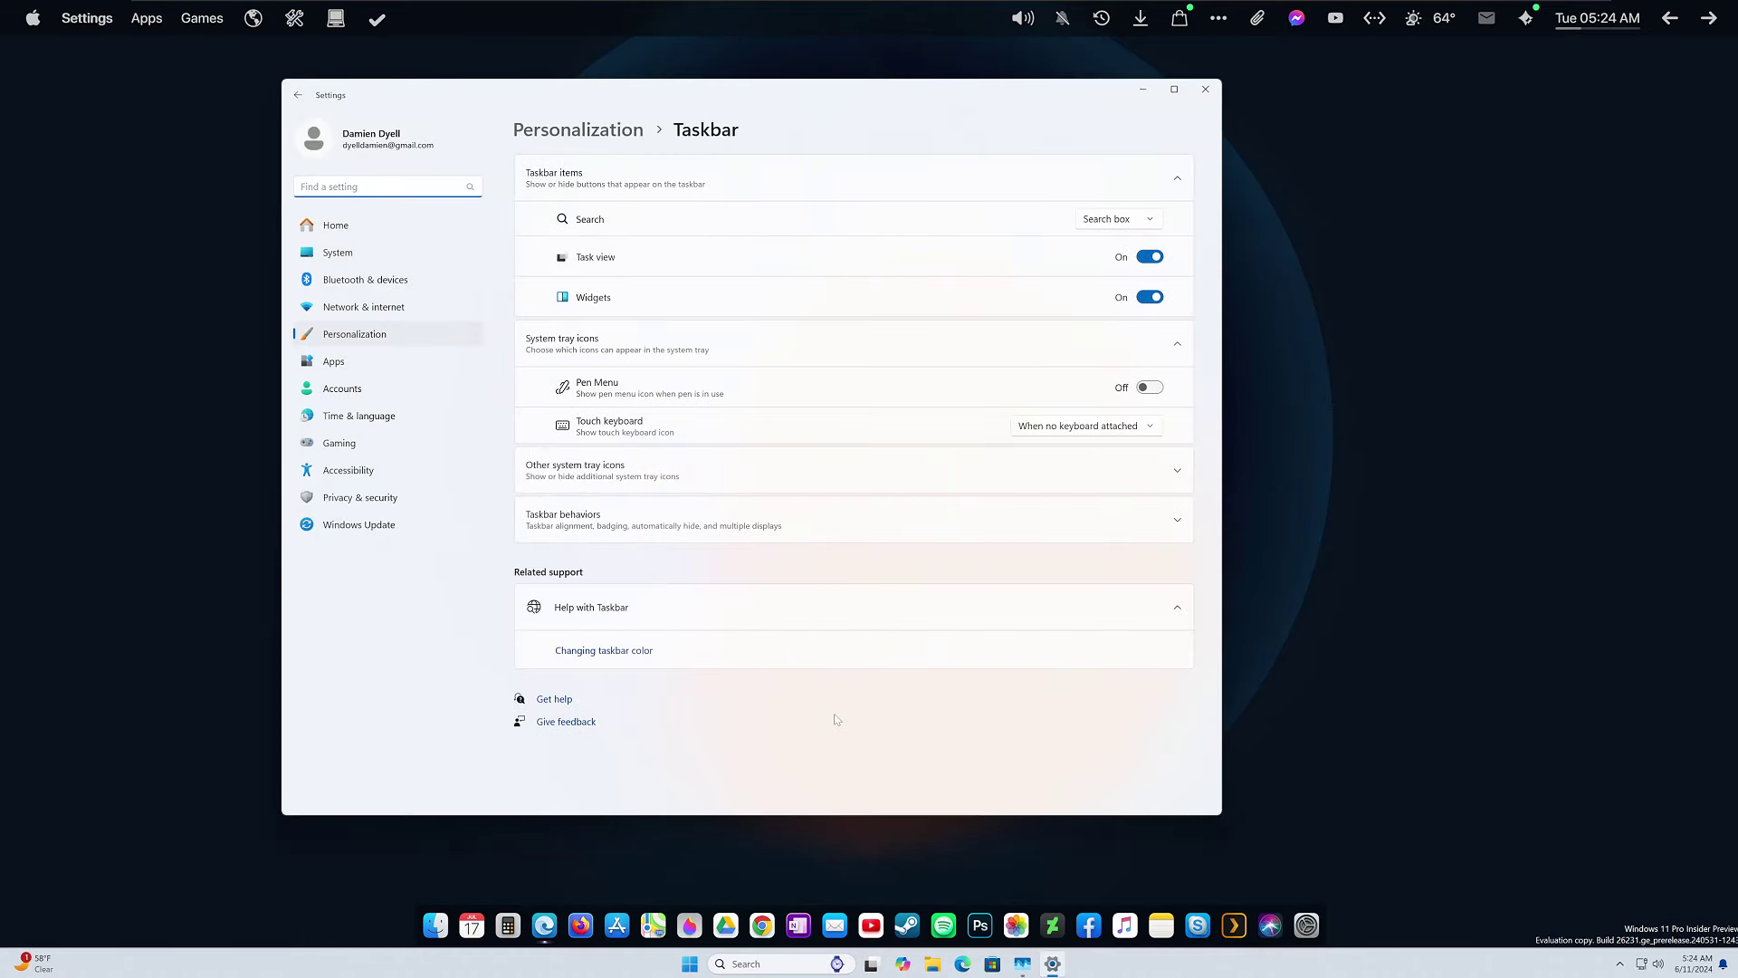
pyautogui.click(723, 530)
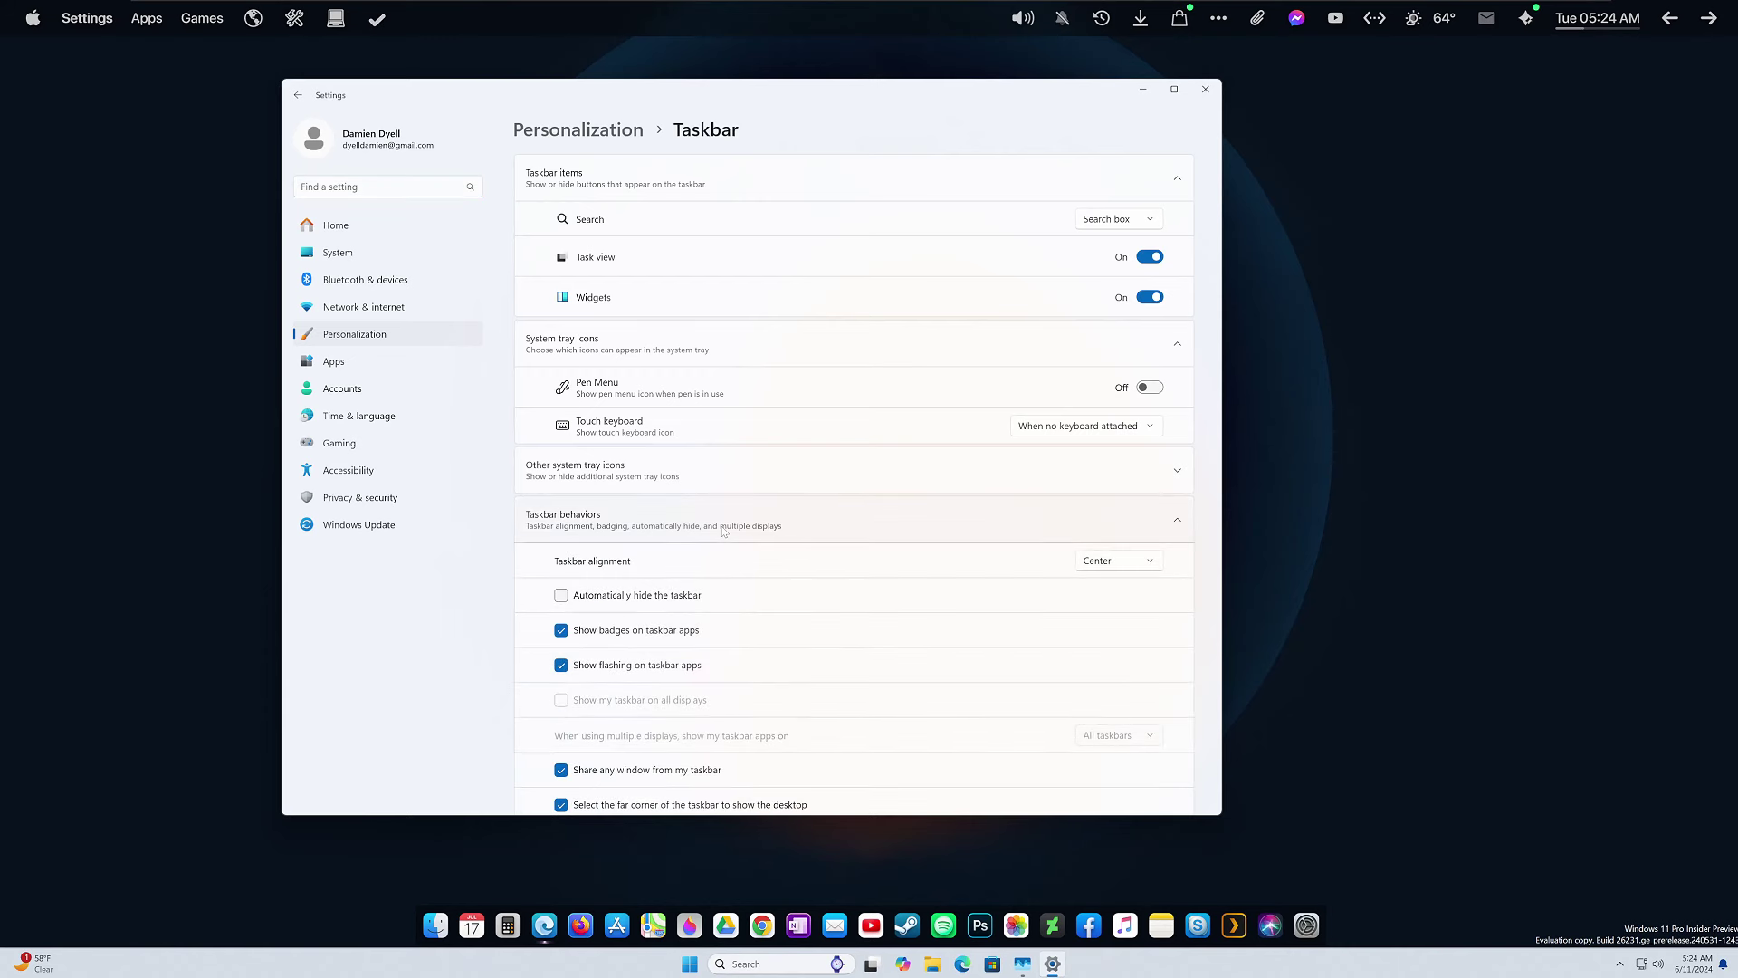
pyautogui.click(561, 595)
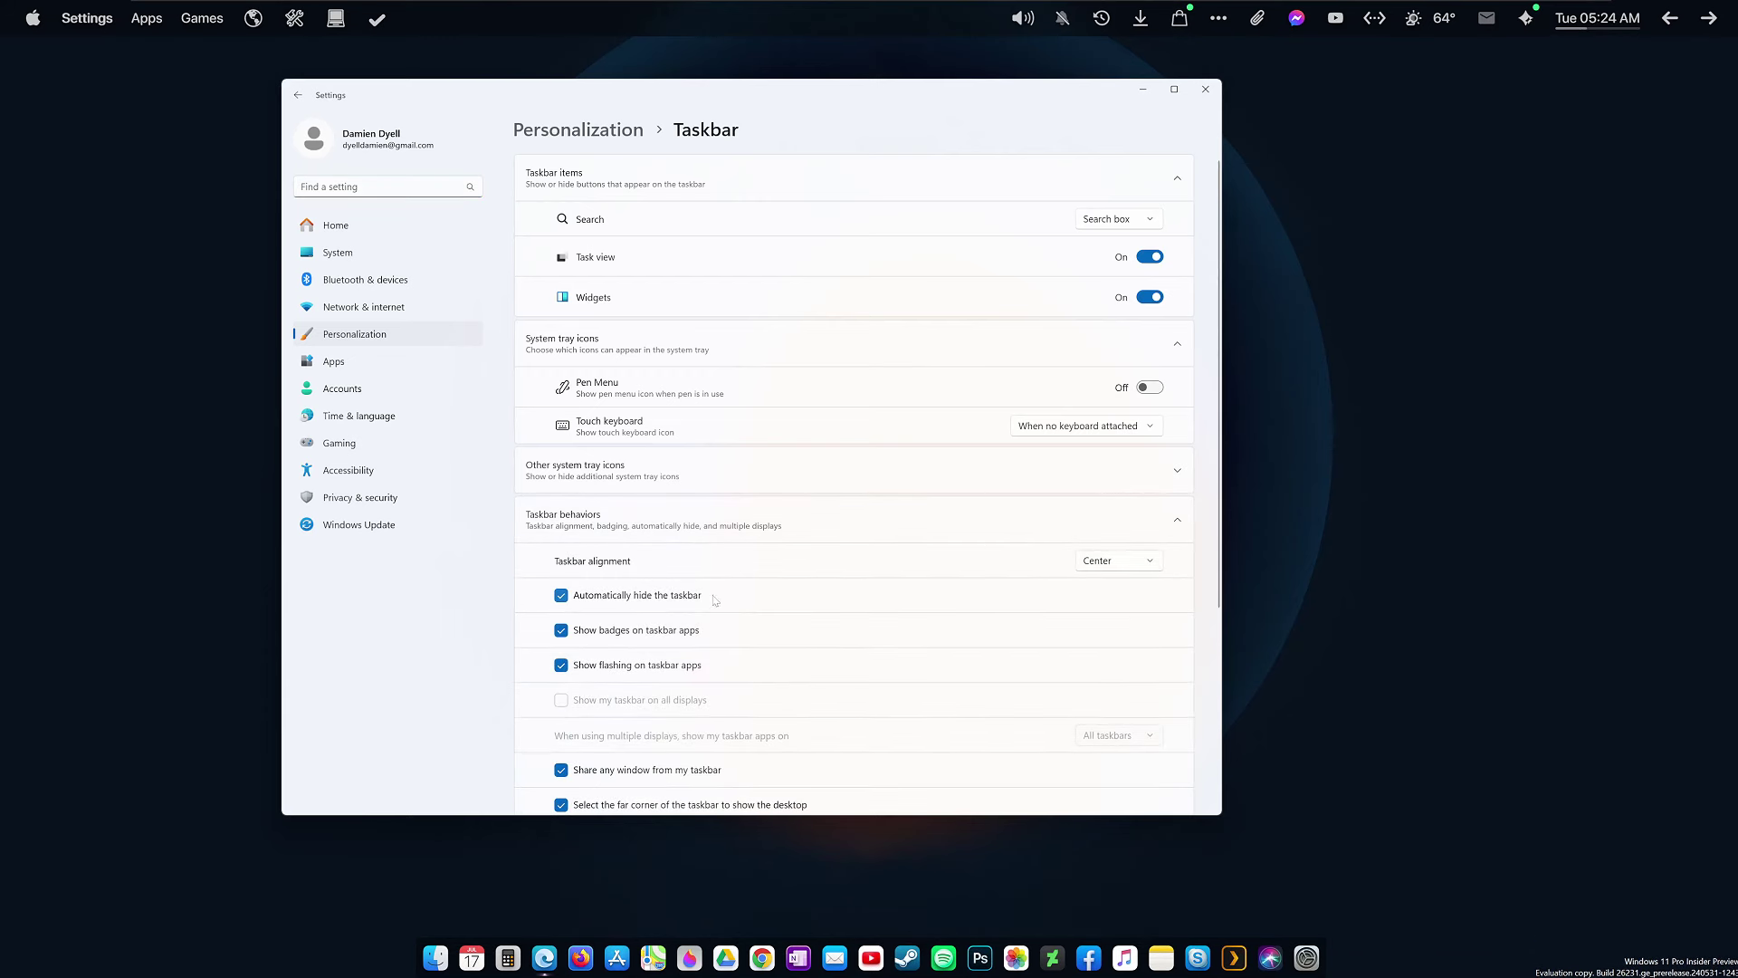
pyautogui.click(1205, 89)
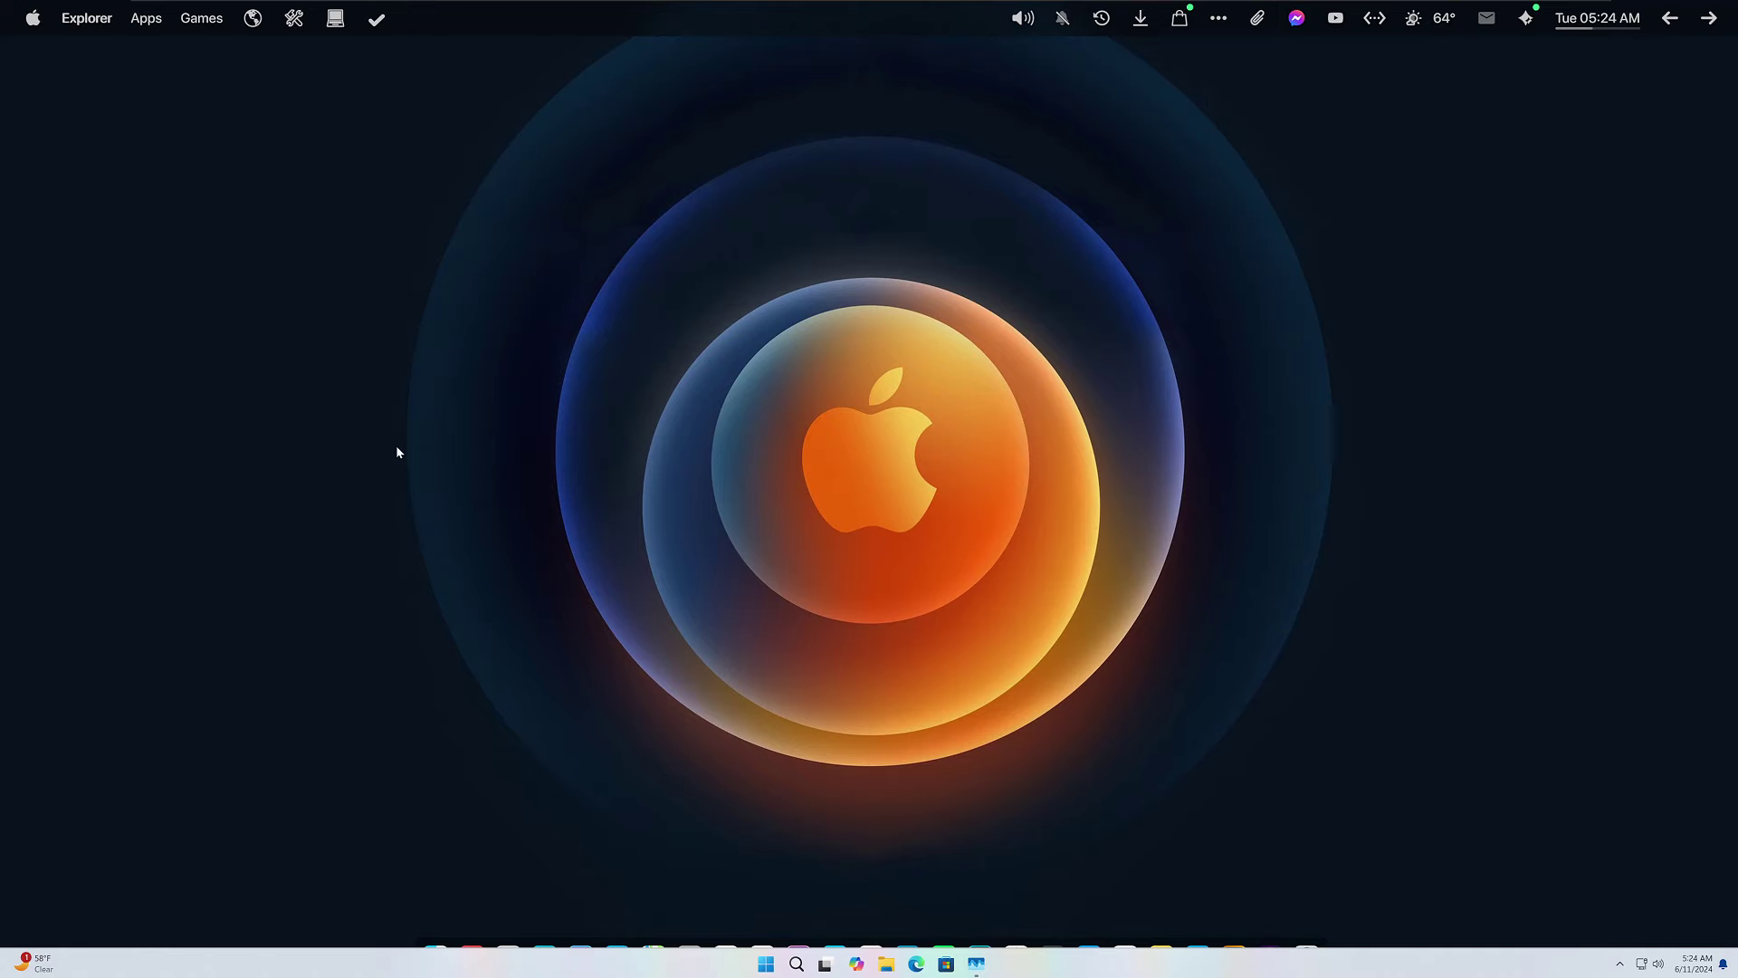
# Recheck Taskbar behaviors to confirm auto-hide is enabled, then close Settings.
pyautogui.rightClick(340, 968)
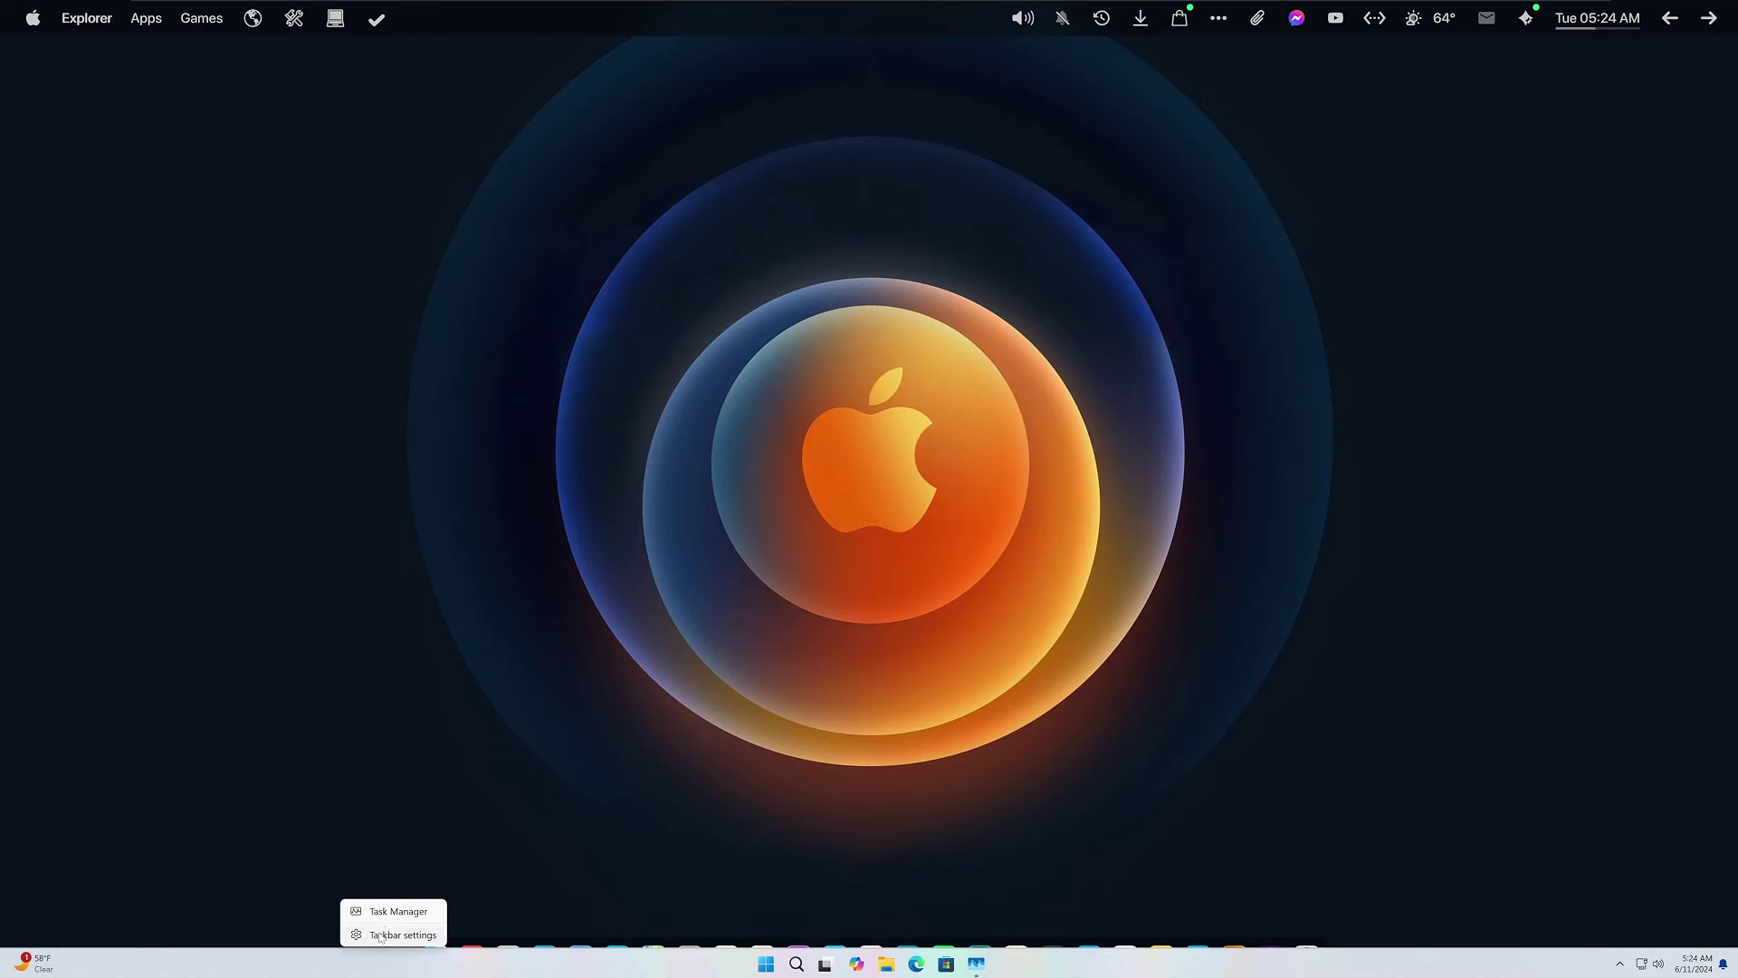
pyautogui.click(392, 934)
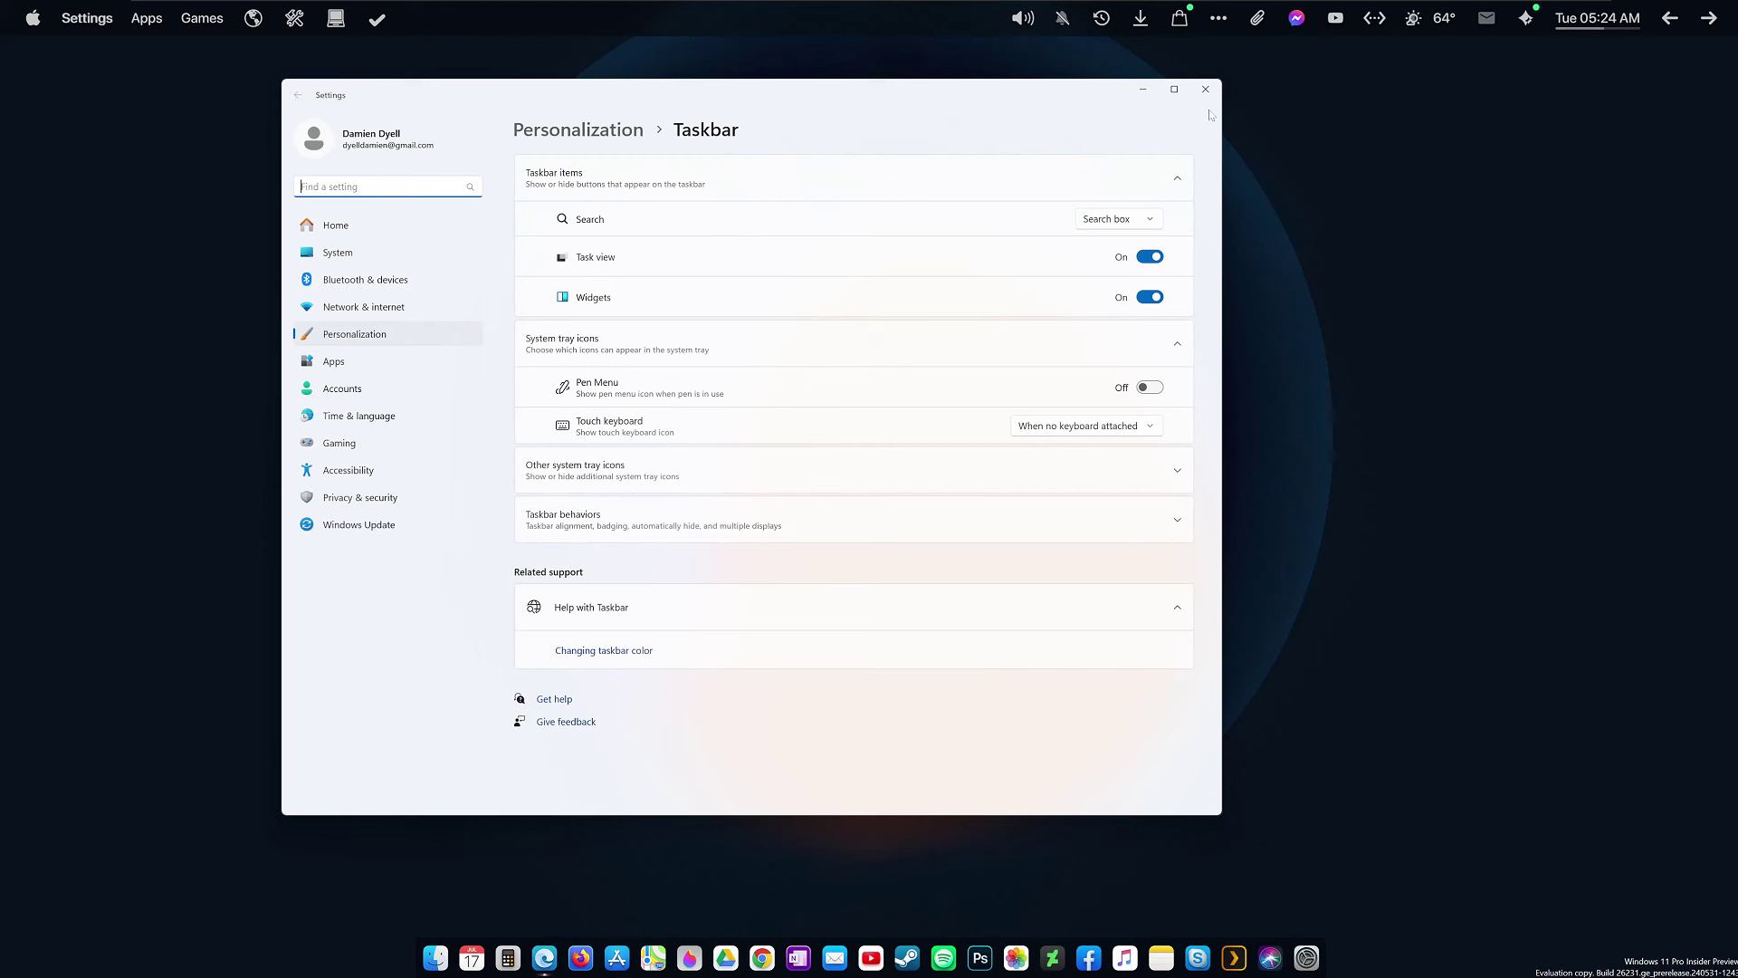
pyautogui.click(649, 527)
pyautogui.click(1205, 89)
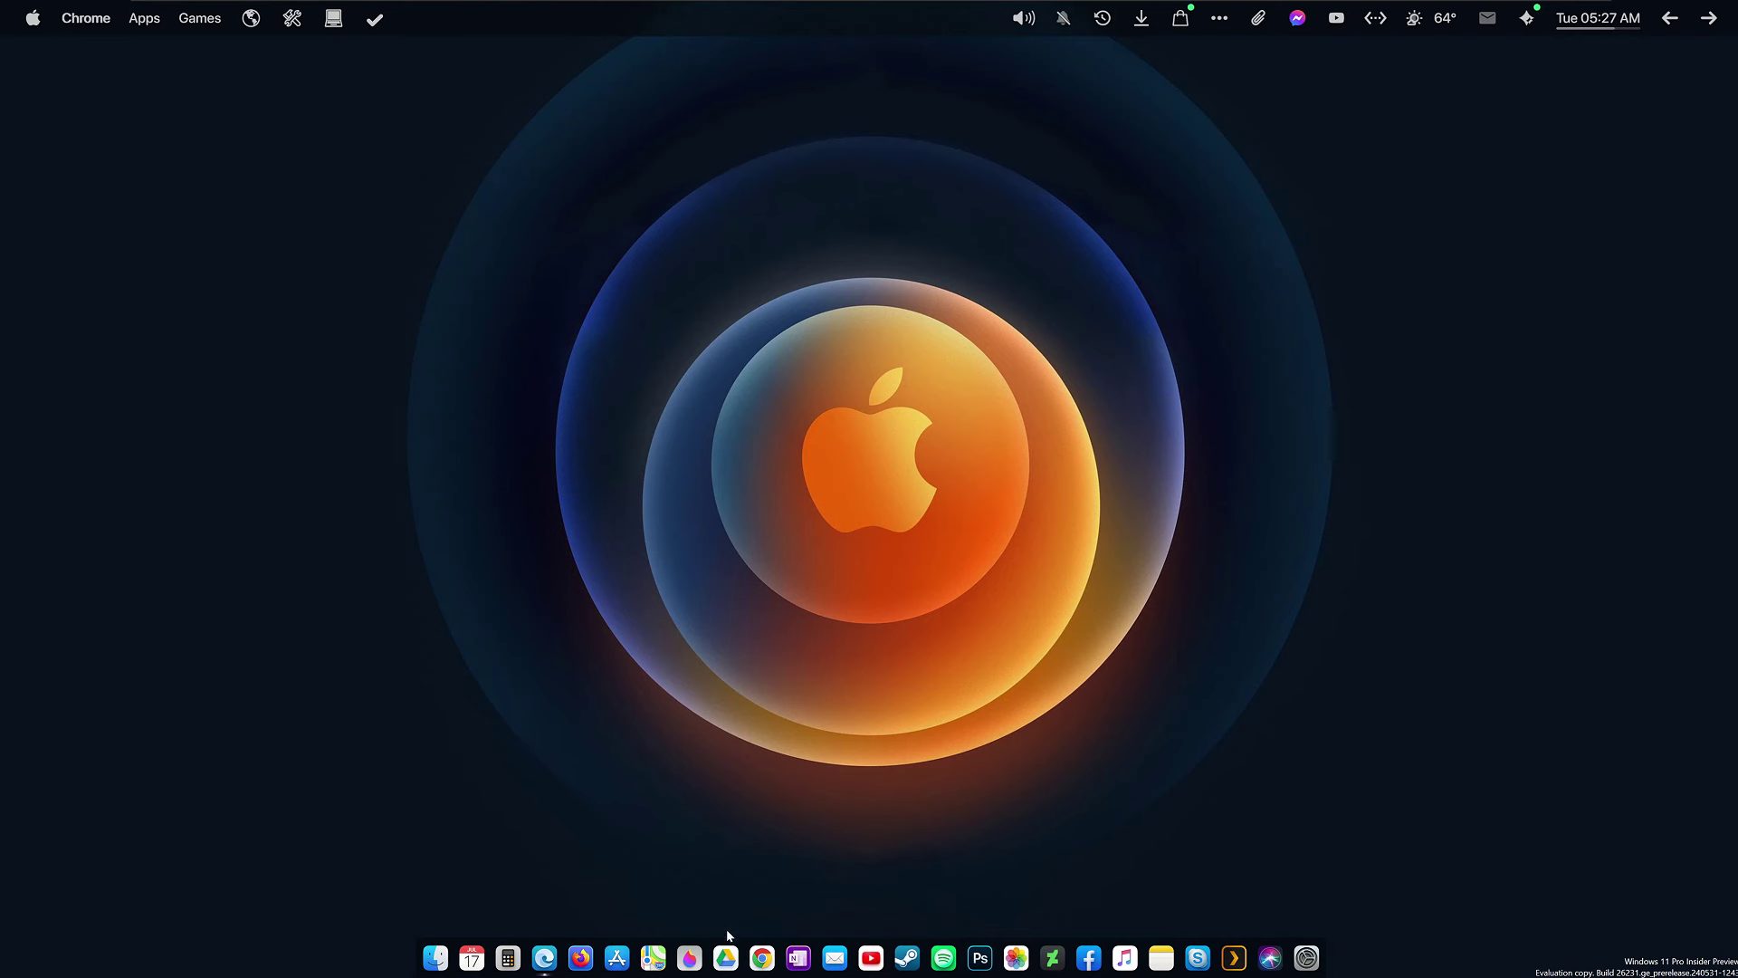
# Load the omnimo.info website in Google Chrome from the pasted address.
pyautogui.click(762, 957)
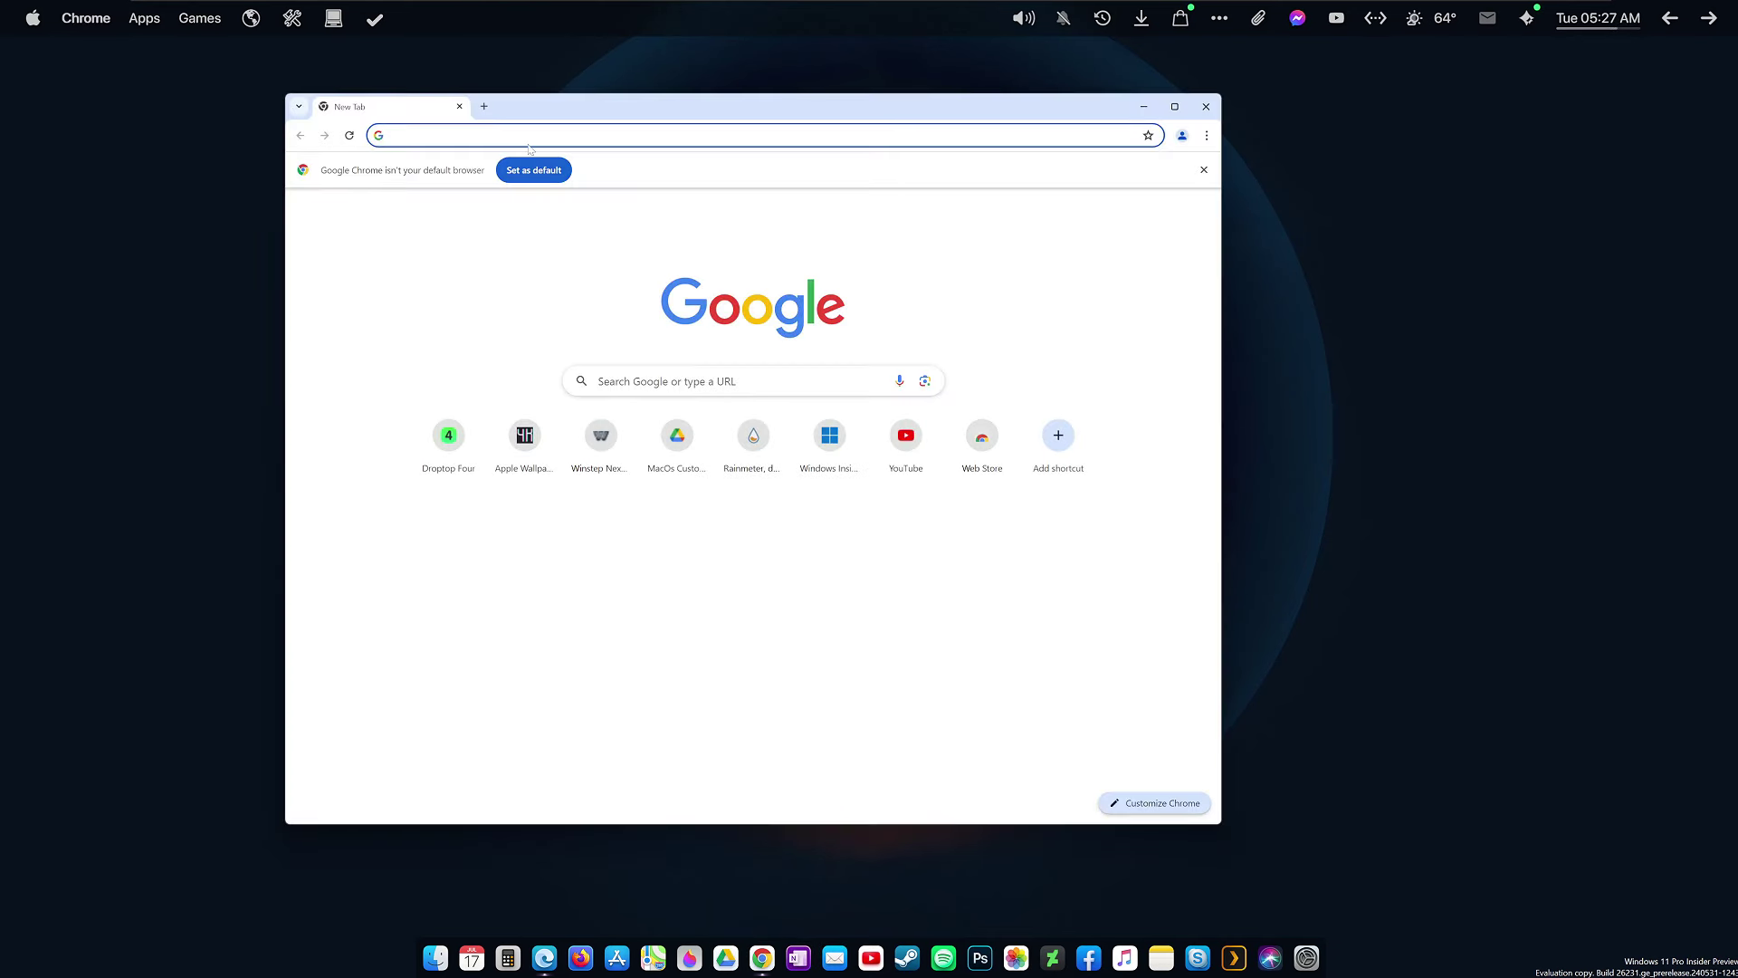
pyautogui.click(529, 143)
pyautogui.write('https://omnimo.info/')
pyautogui.press('Return')
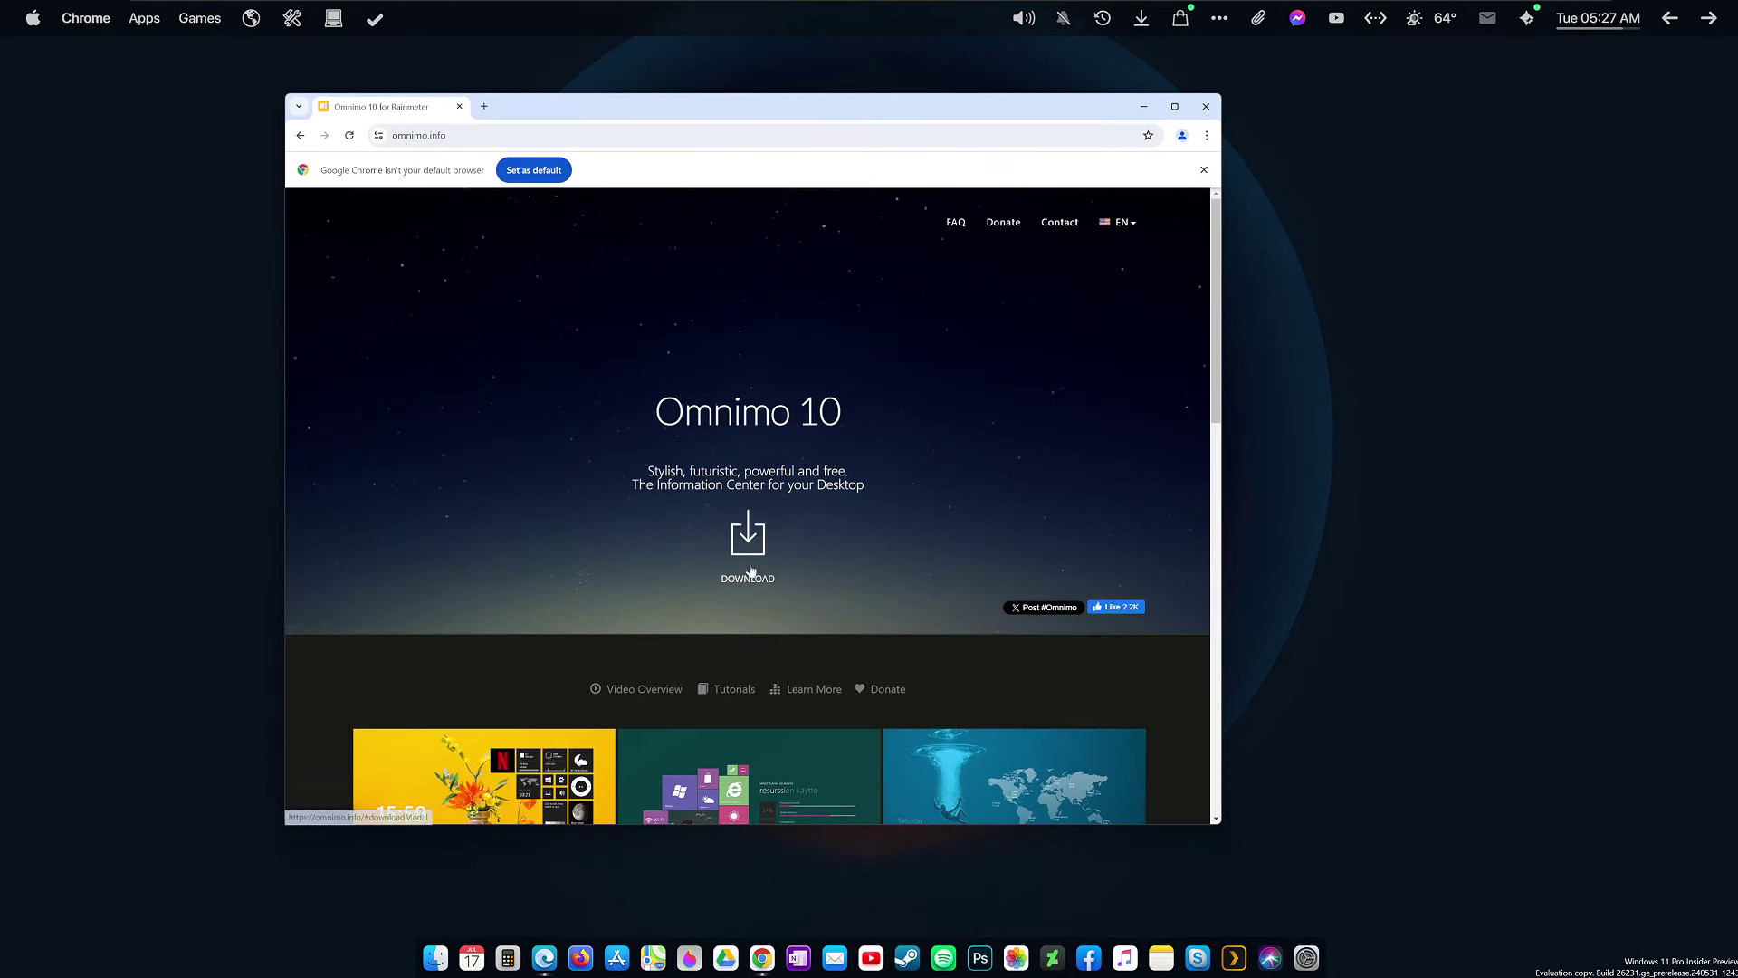
# Download the full Omnimo10.zip package and dismiss the default-browser notice.
pyautogui.click(749, 580)
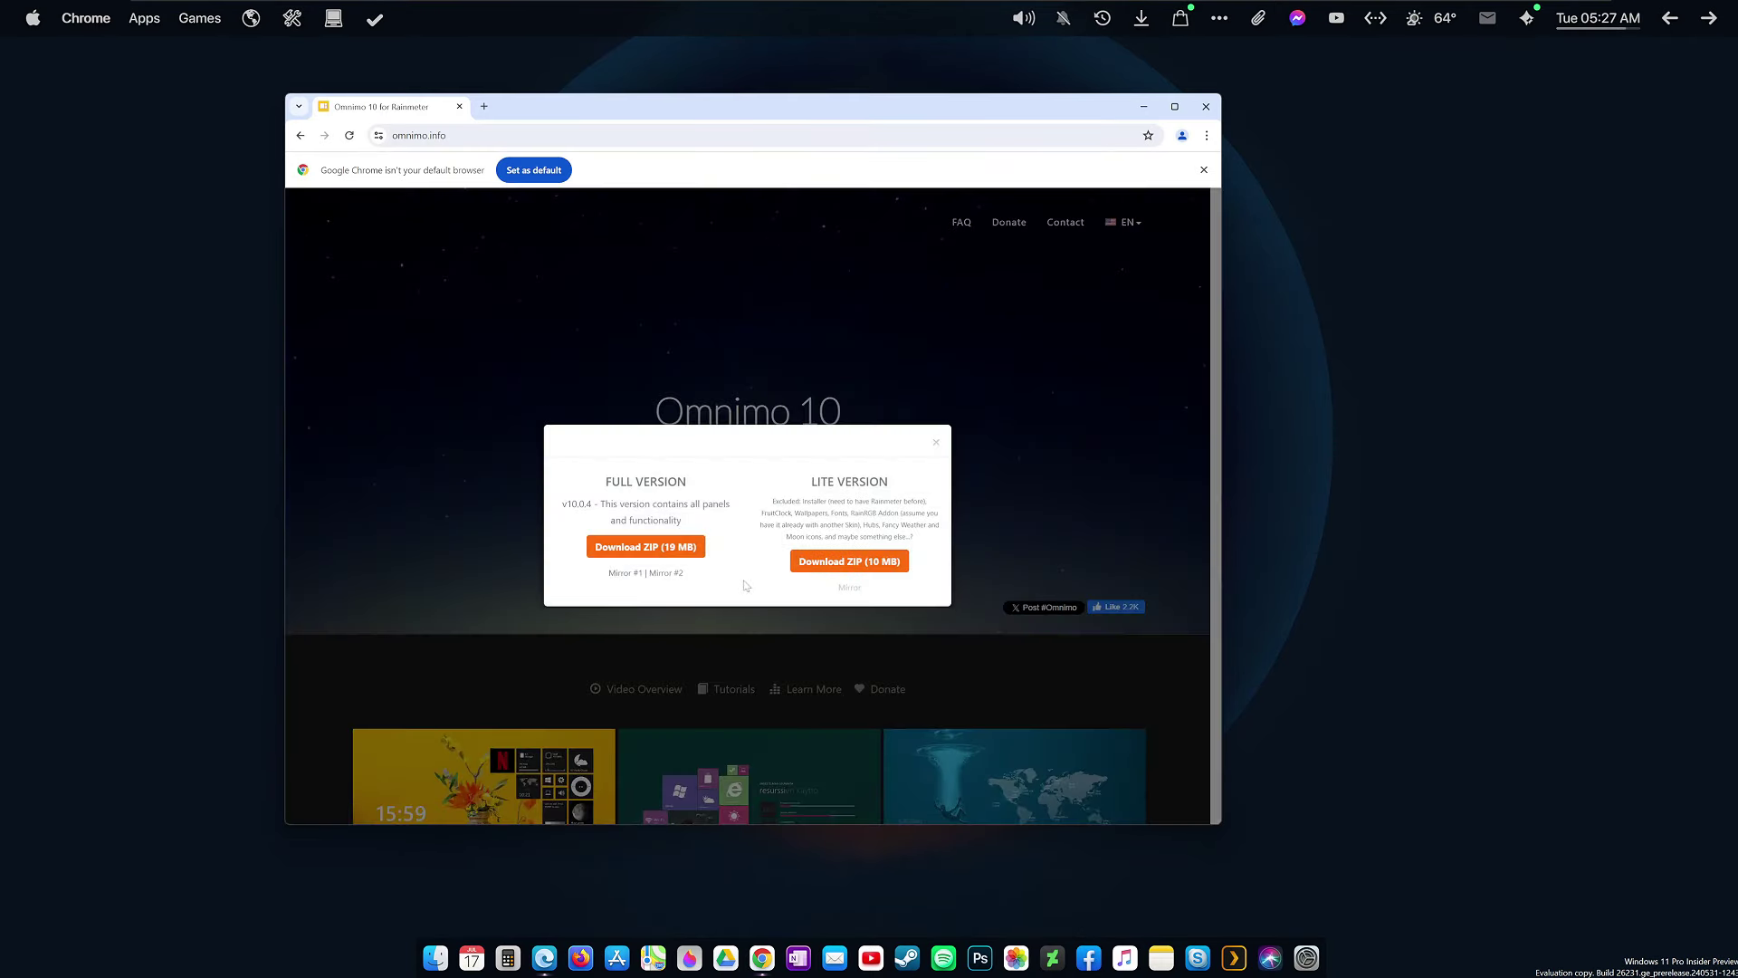
pyautogui.click(677, 548)
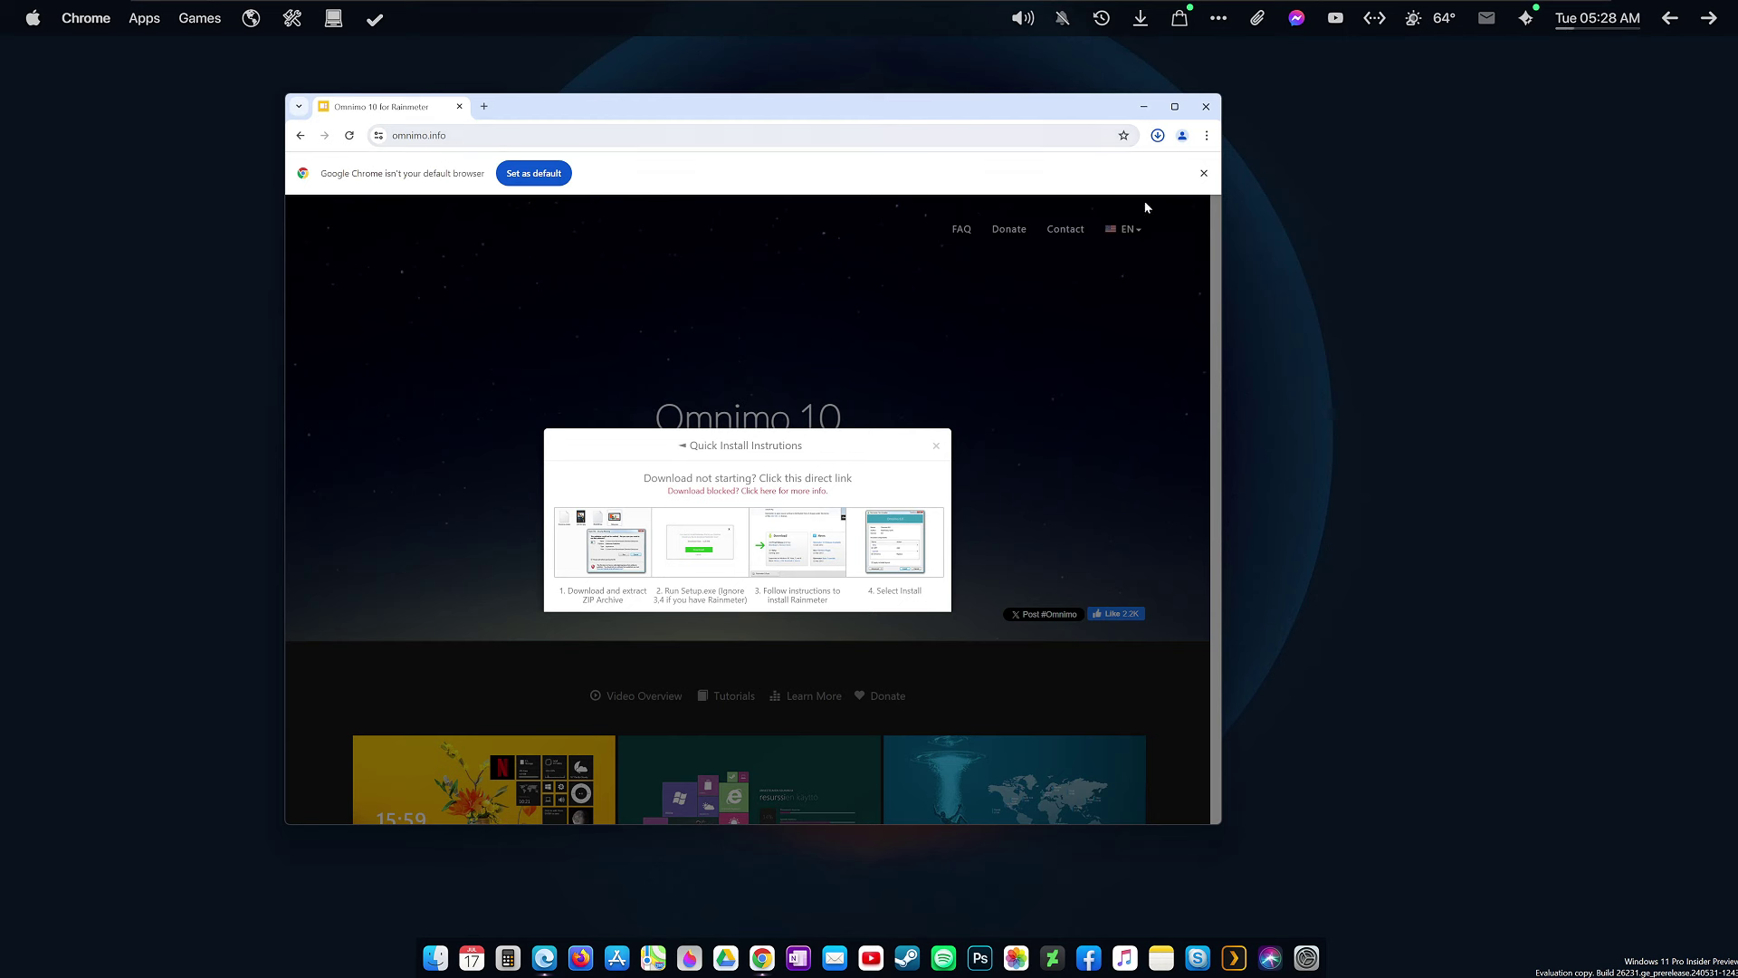
pyautogui.click(1201, 173)
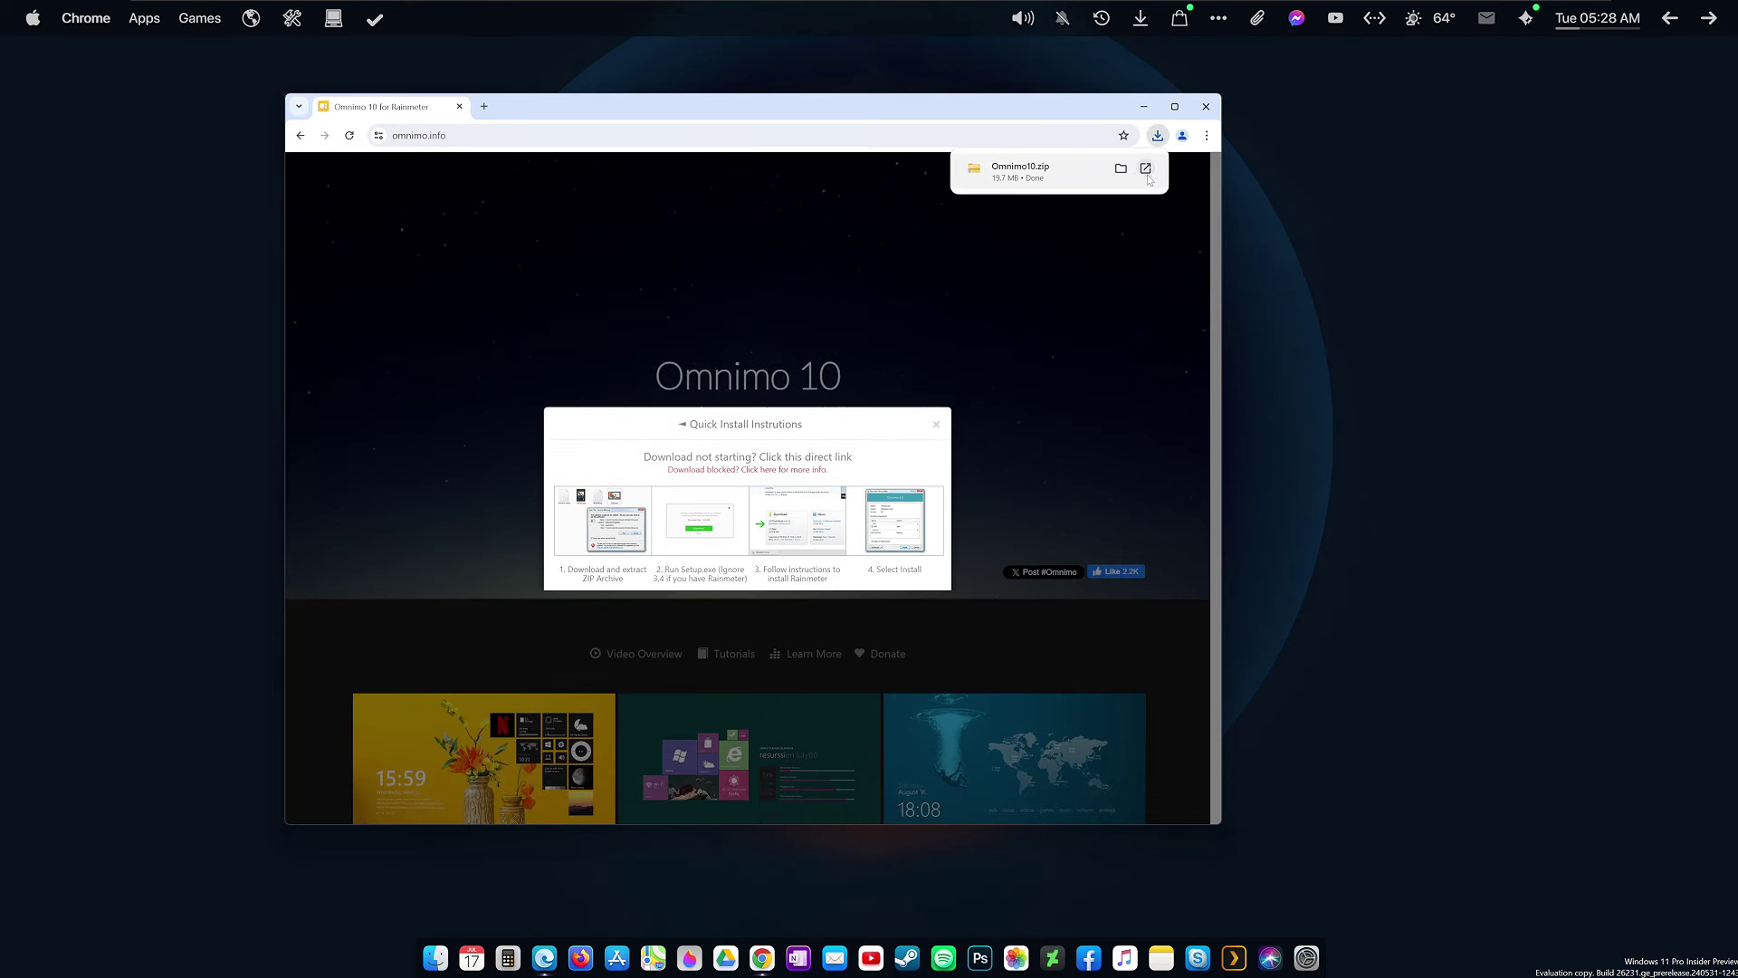
# Extract the downloaded Omnimo10.zip archive into its folder.
pyautogui.click(1121, 168)
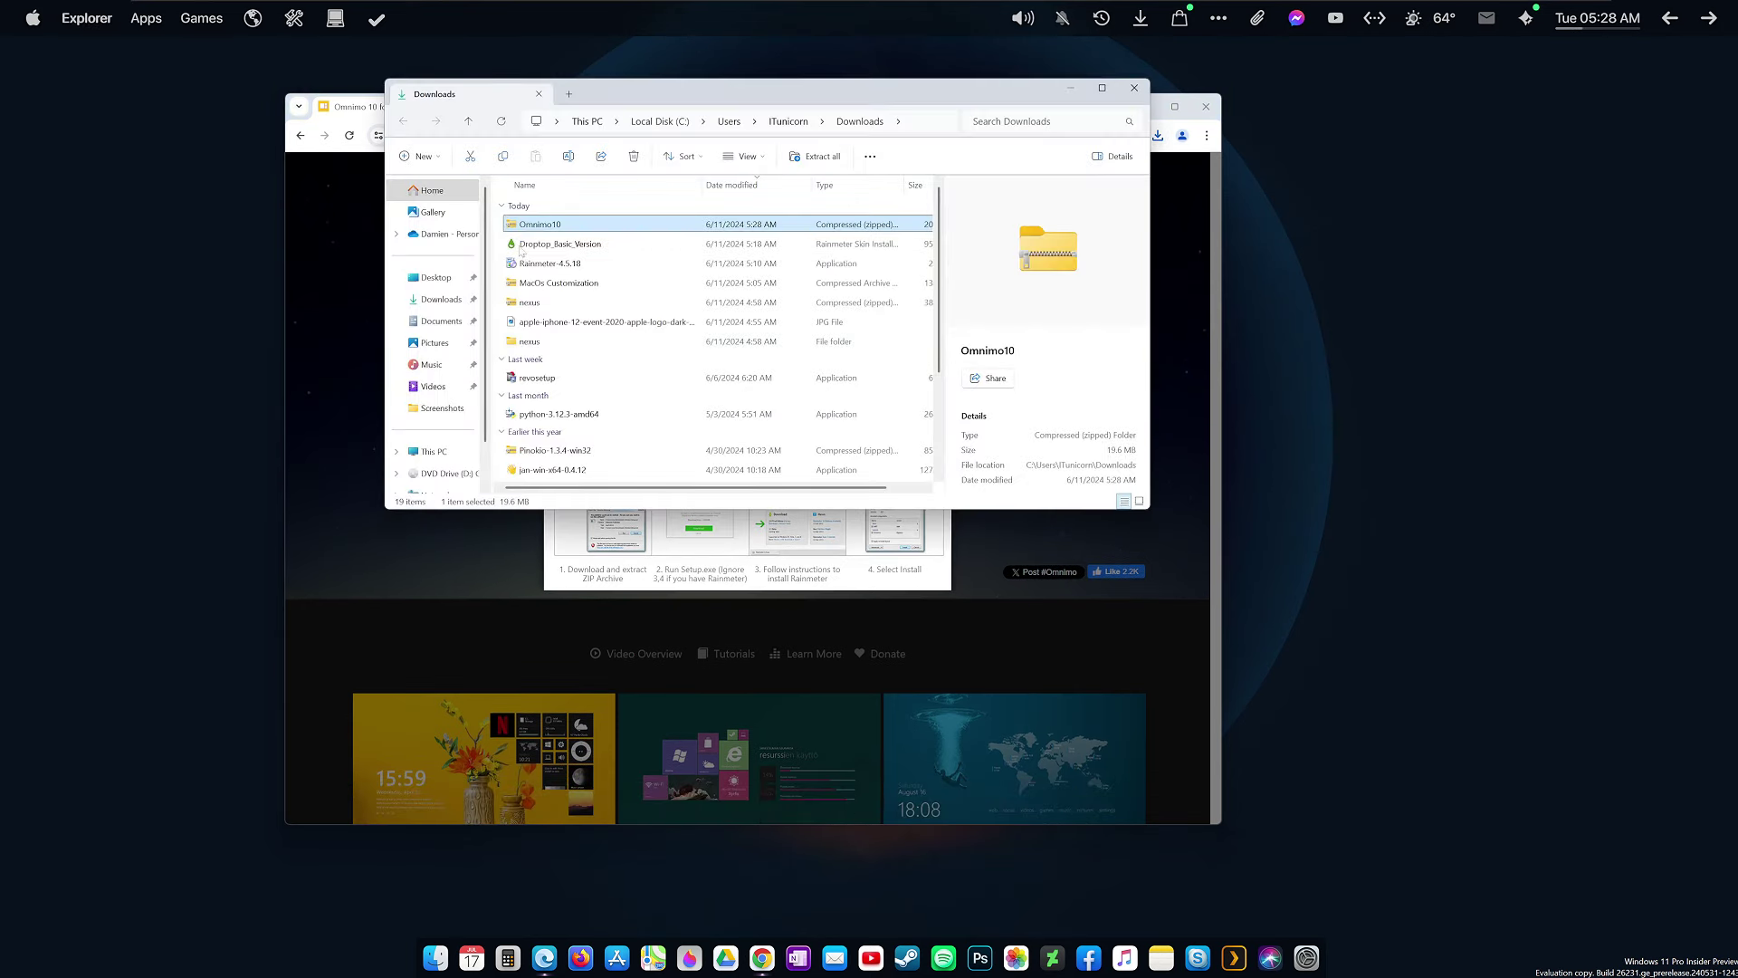
pyautogui.rightClick(536, 224)
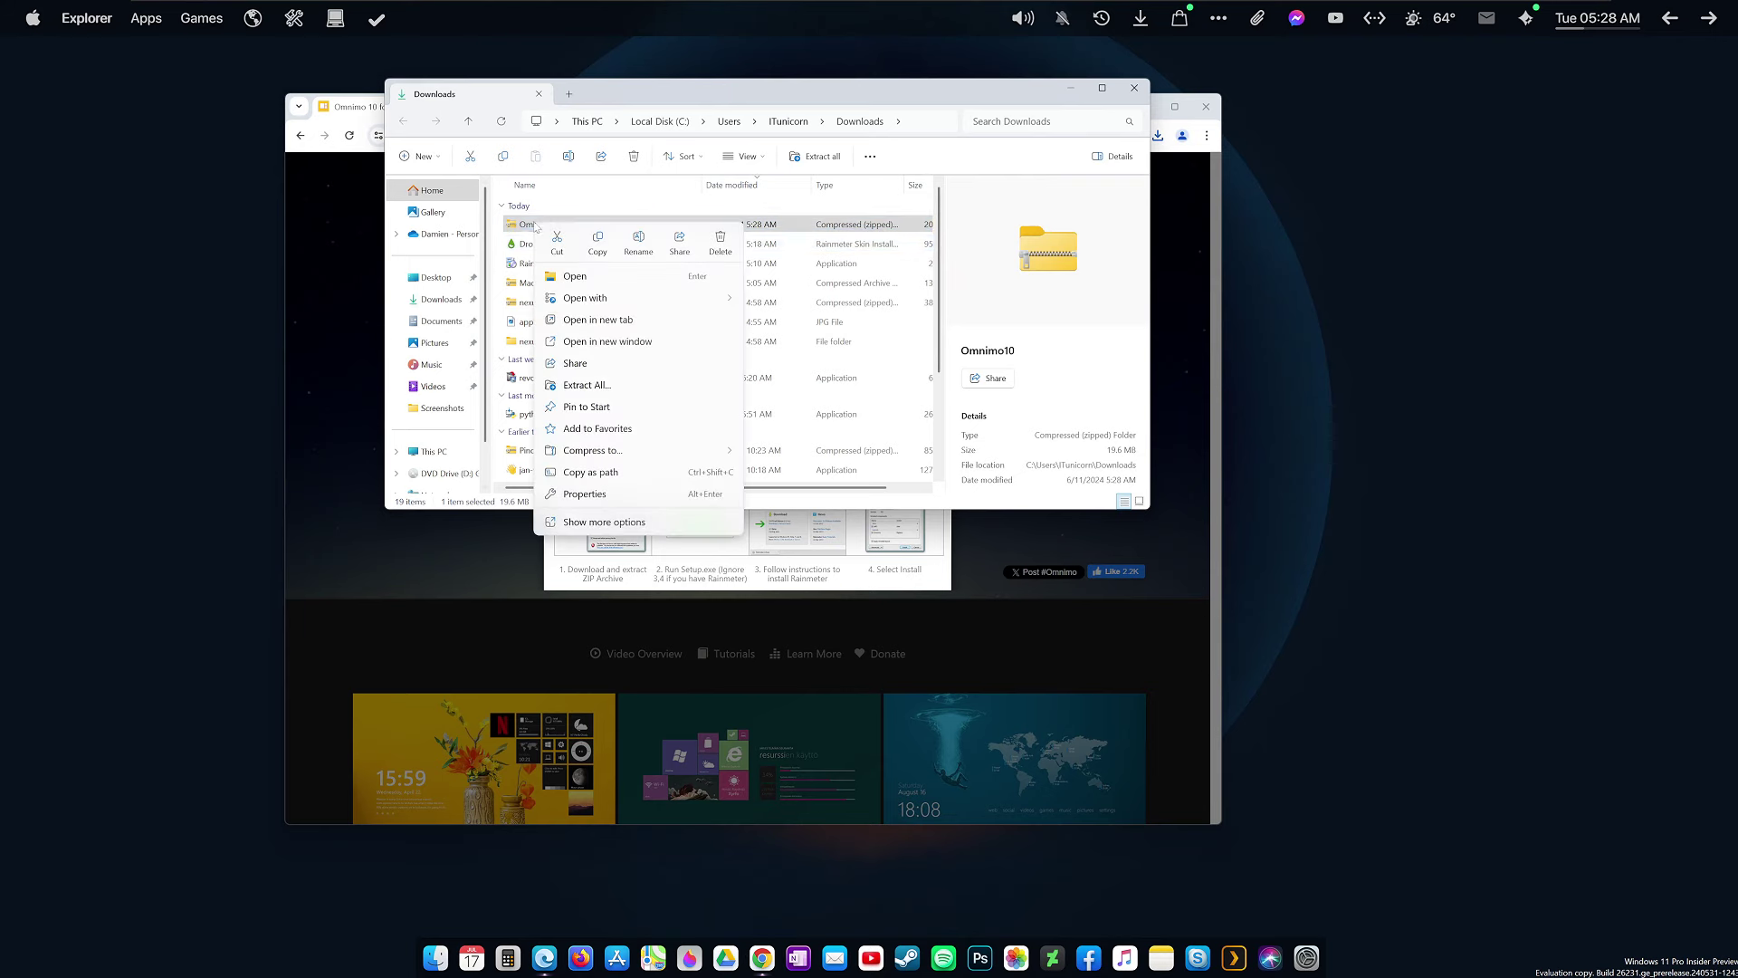
pyautogui.click(587, 384)
pyautogui.click(979, 637)
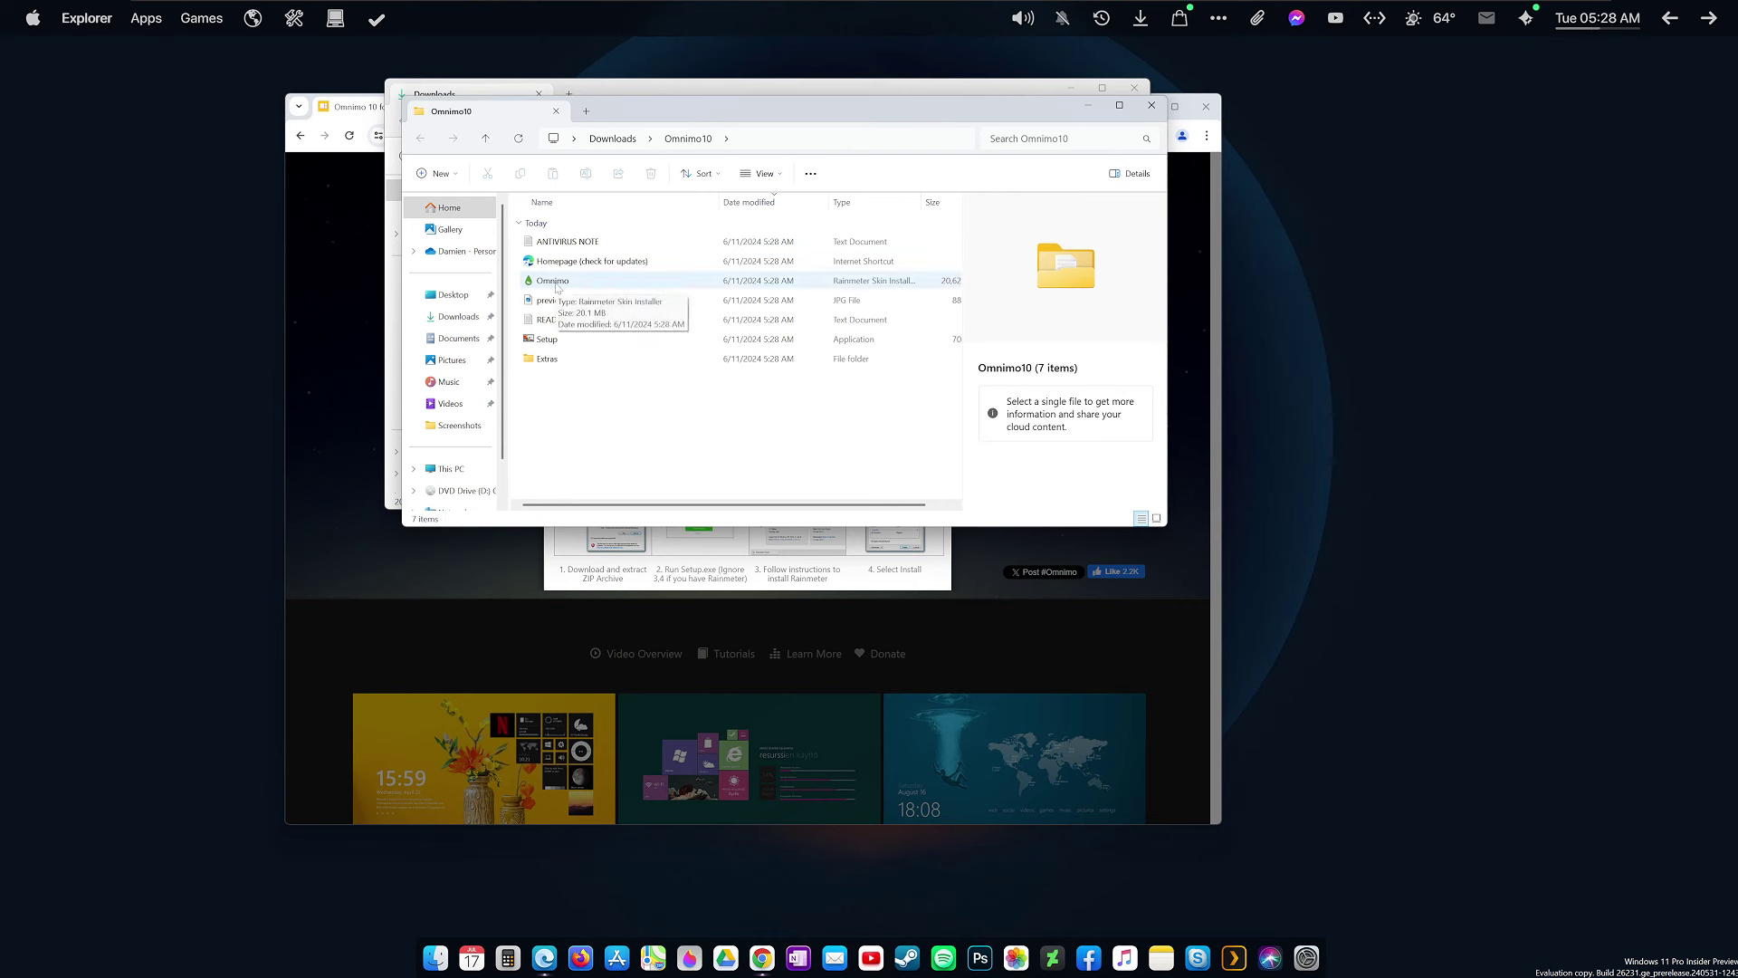
# Run the Omnimo skin installer with 'Apply included layout' unchecked.
pyautogui.click(557, 288)
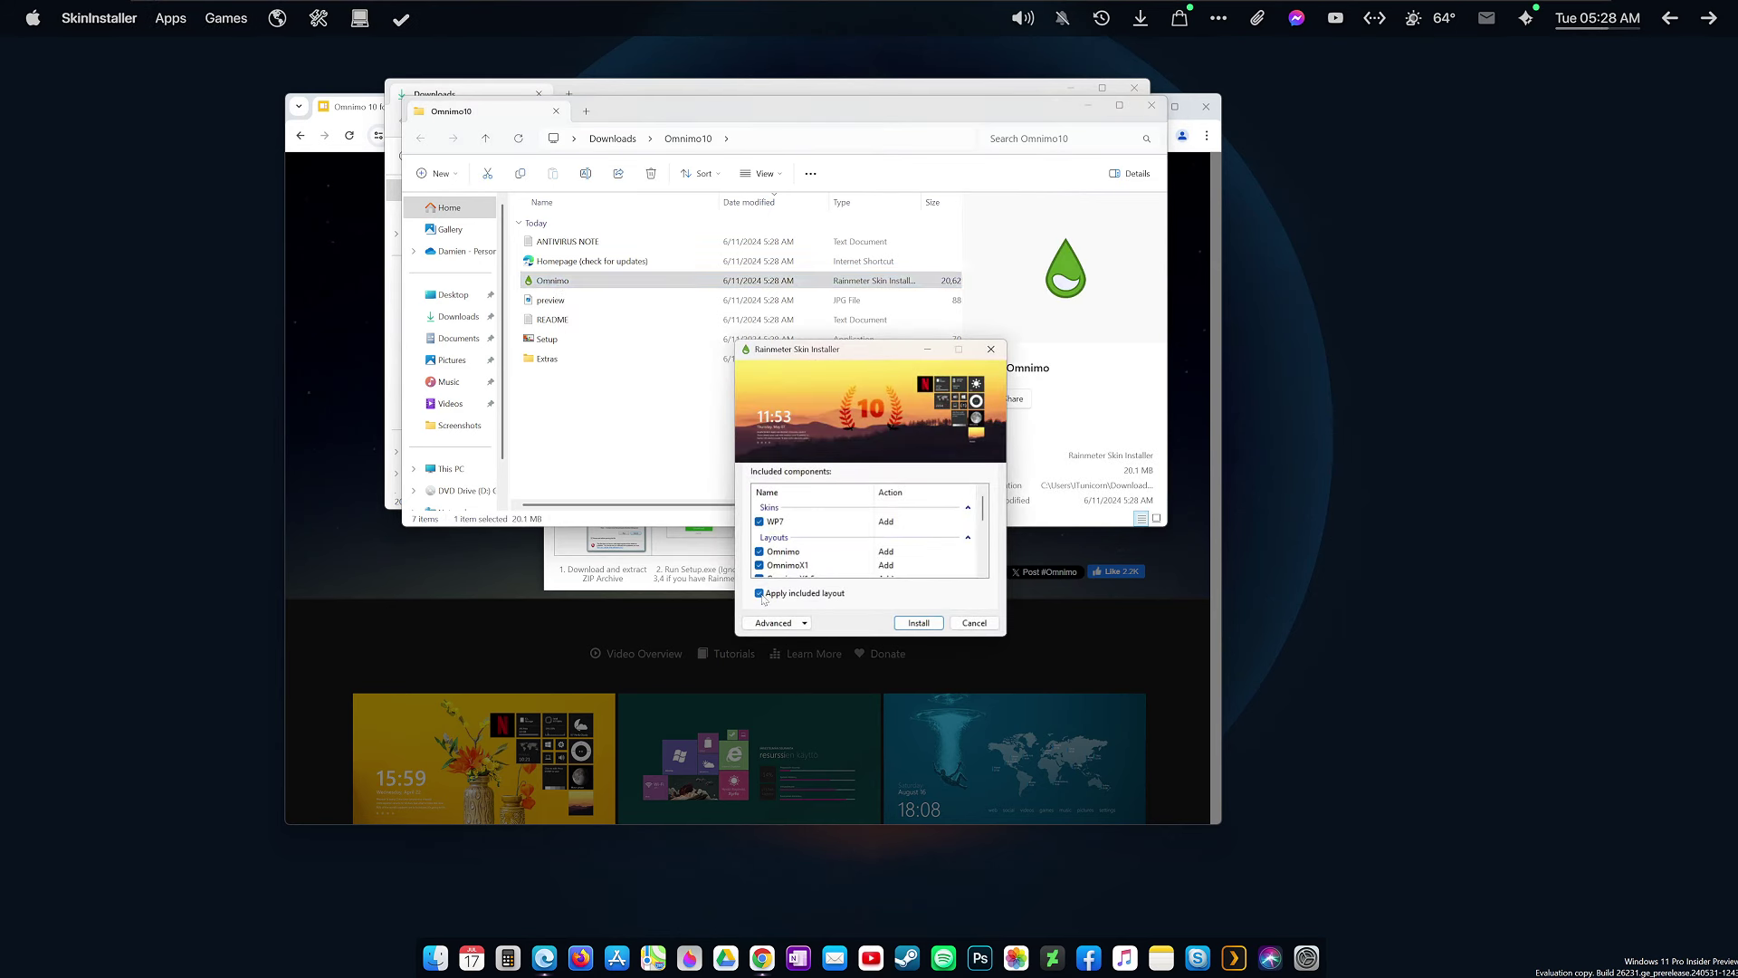
pyautogui.click(760, 595)
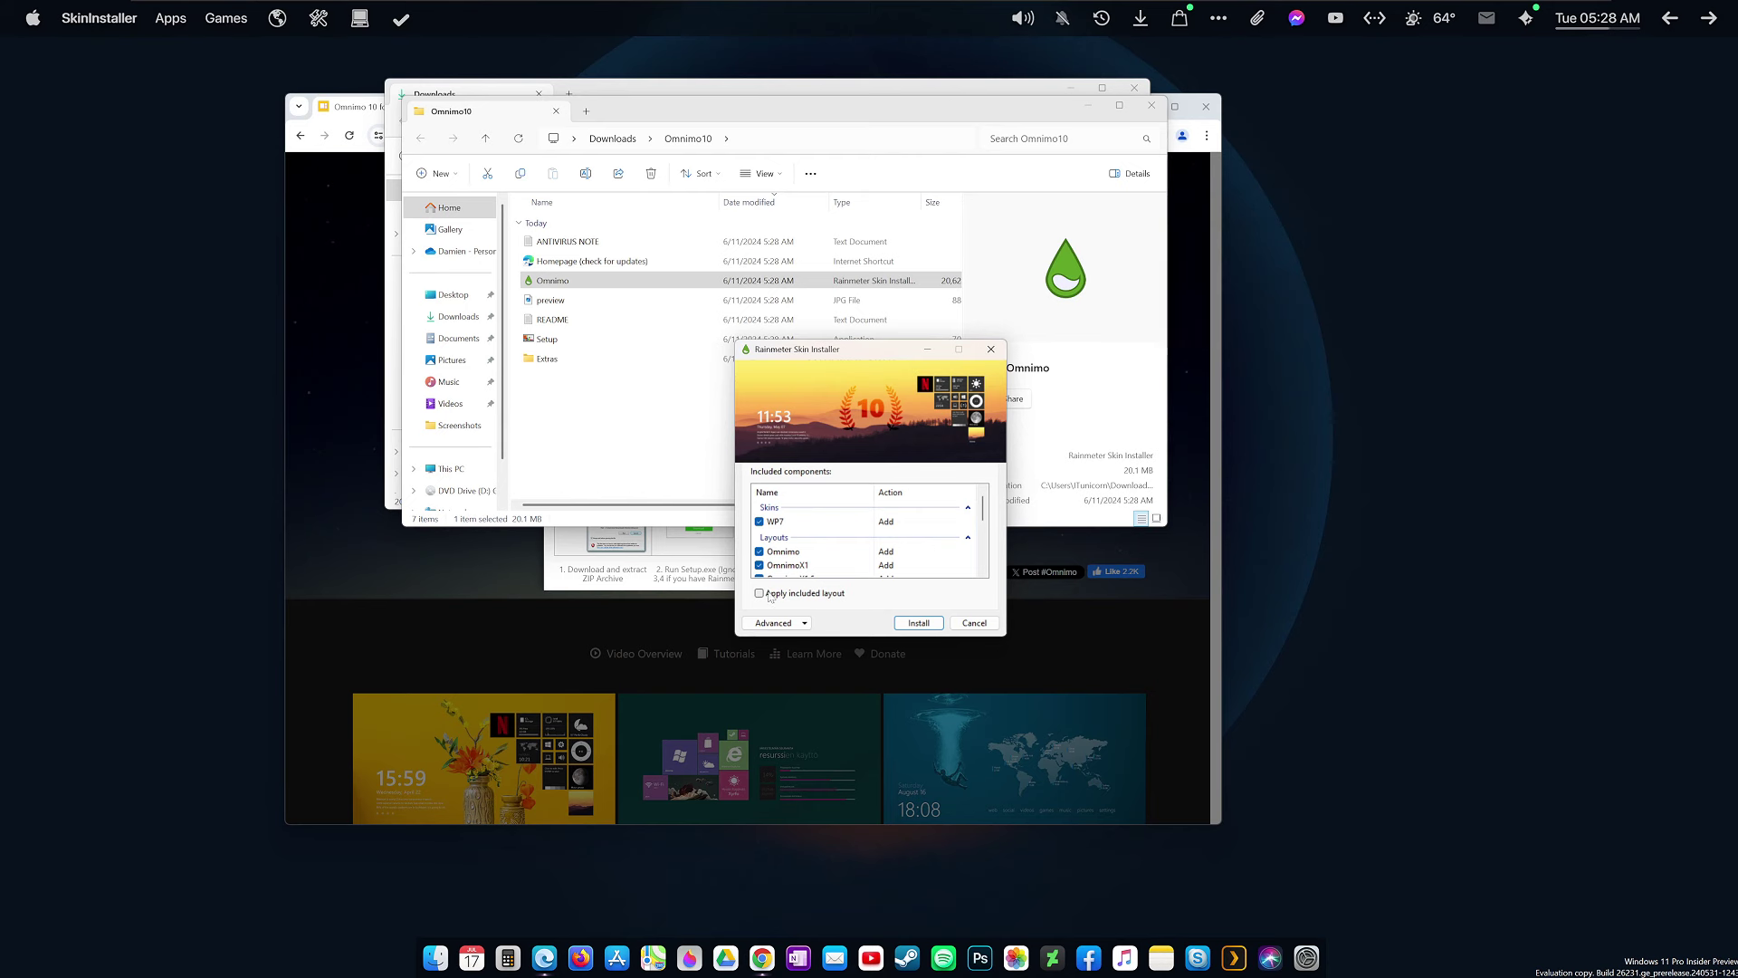
pyautogui.click(919, 623)
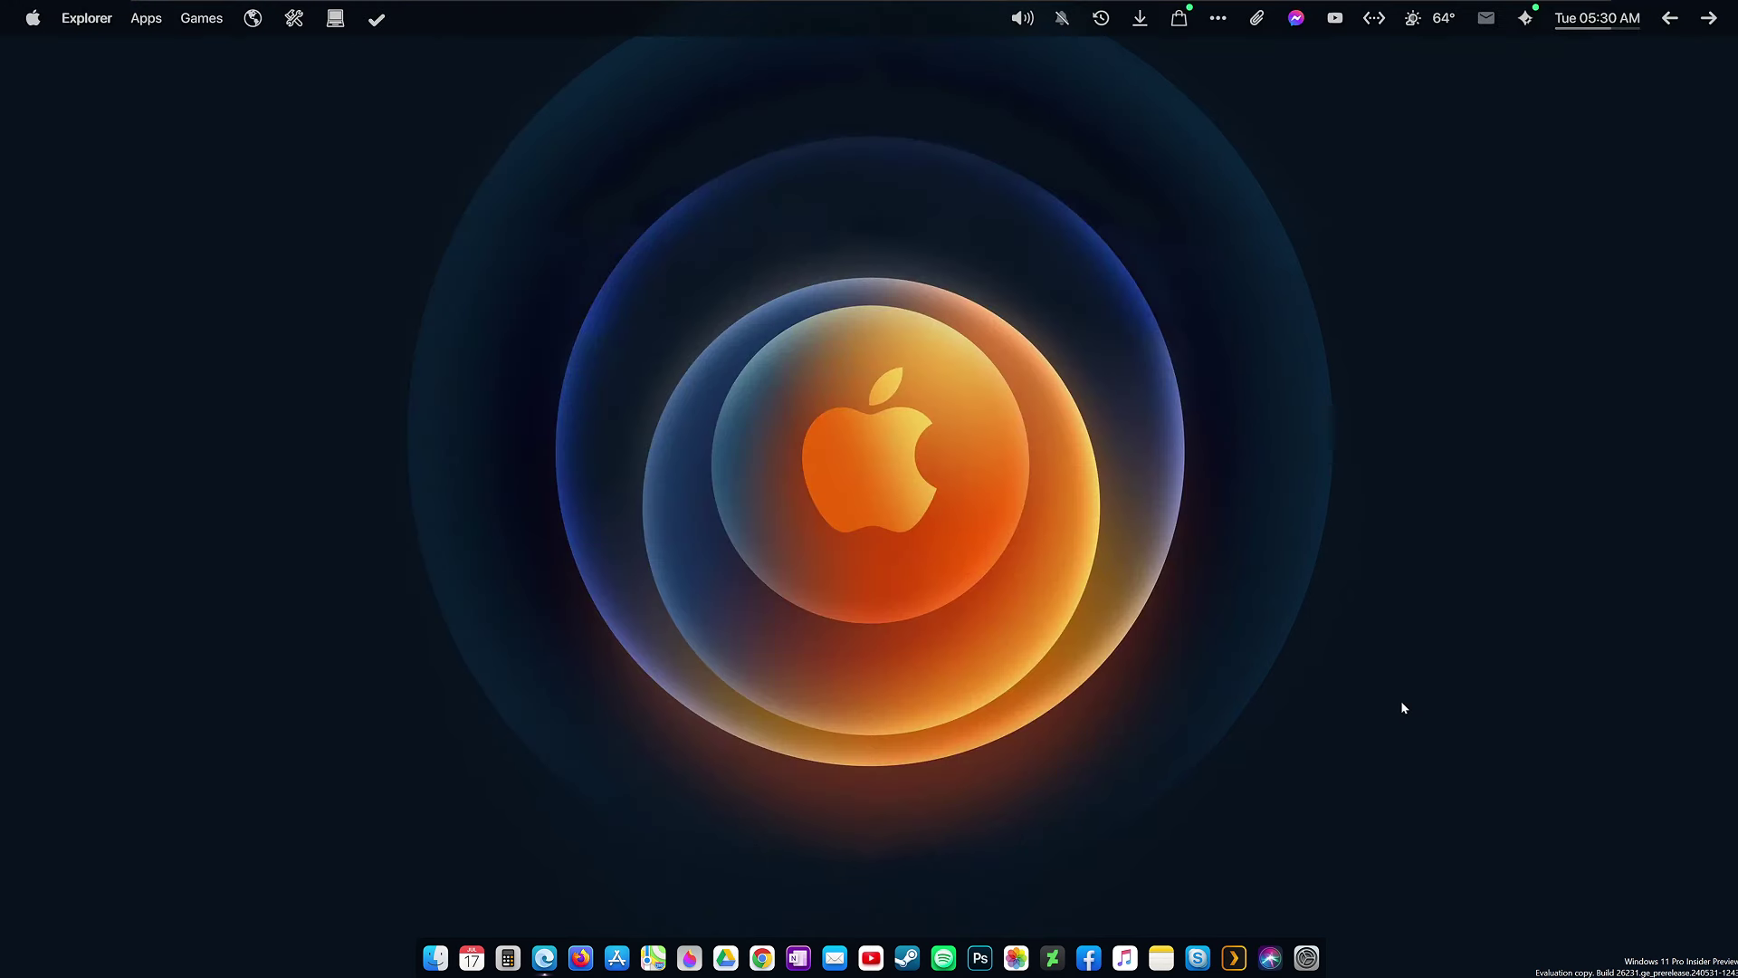
# Load WP7\Launcher.ini from the Rainmeter tray icon's skin manager, then close Manage Rainmeter.
pyautogui.moveTo(1377, 973)
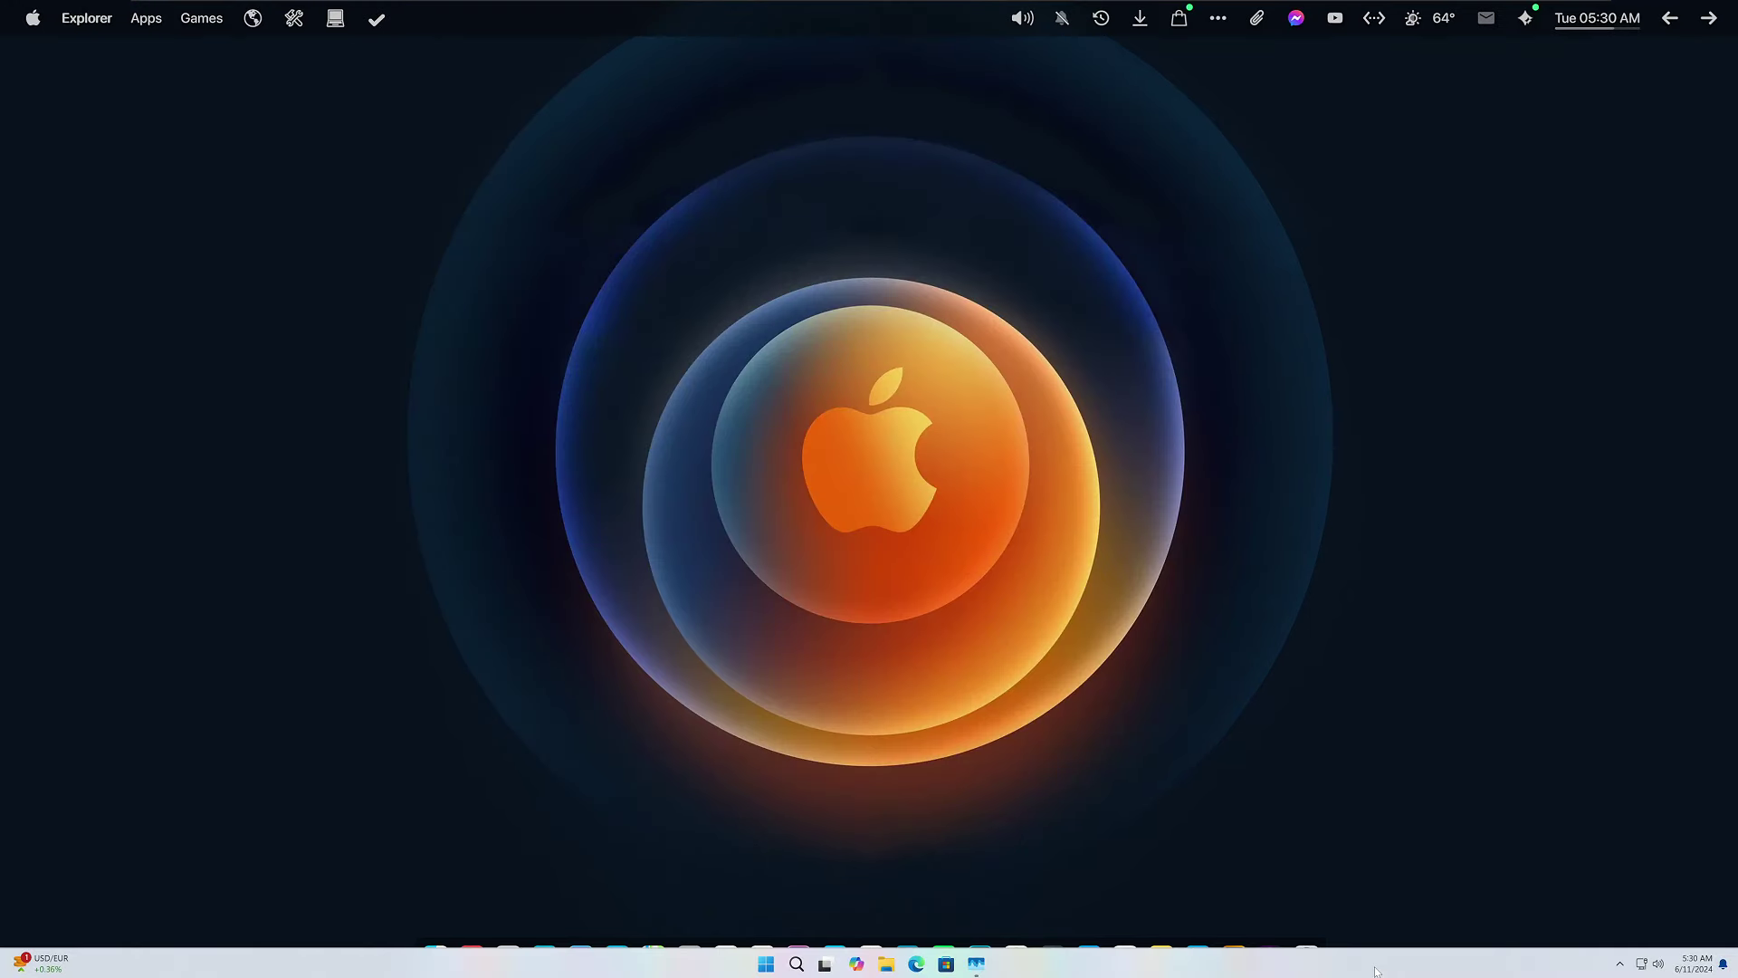
pyautogui.click(1620, 965)
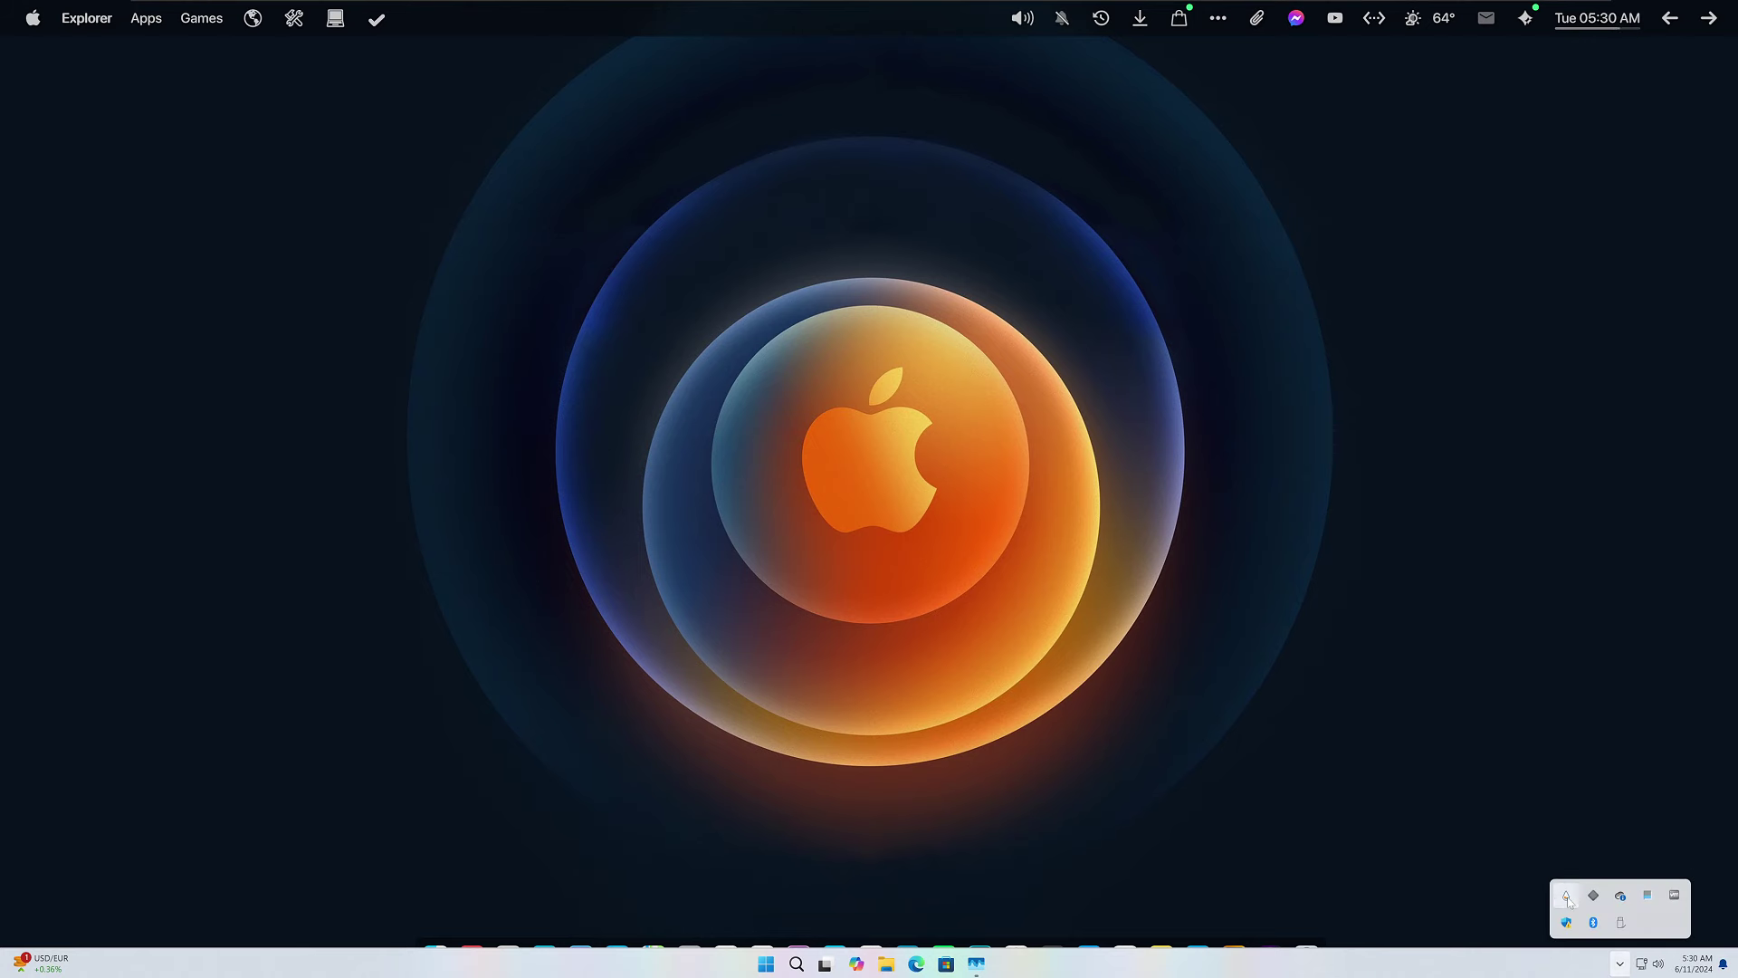
pyautogui.click(1568, 898)
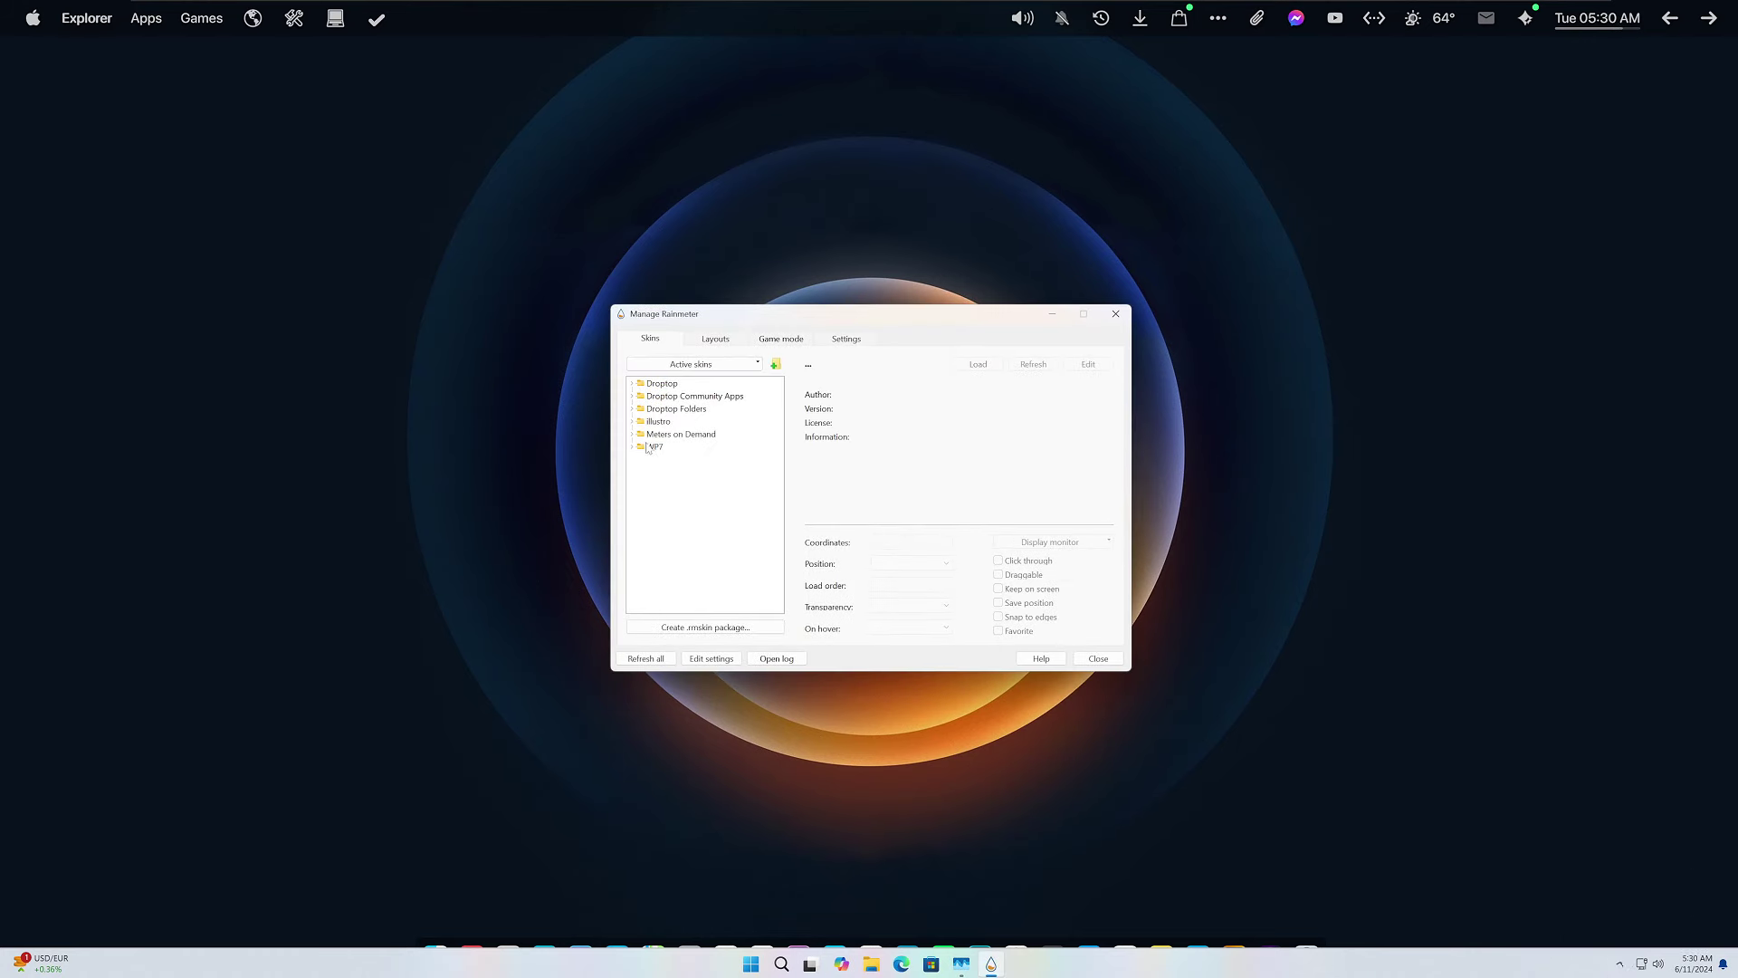
pyautogui.click(632, 447)
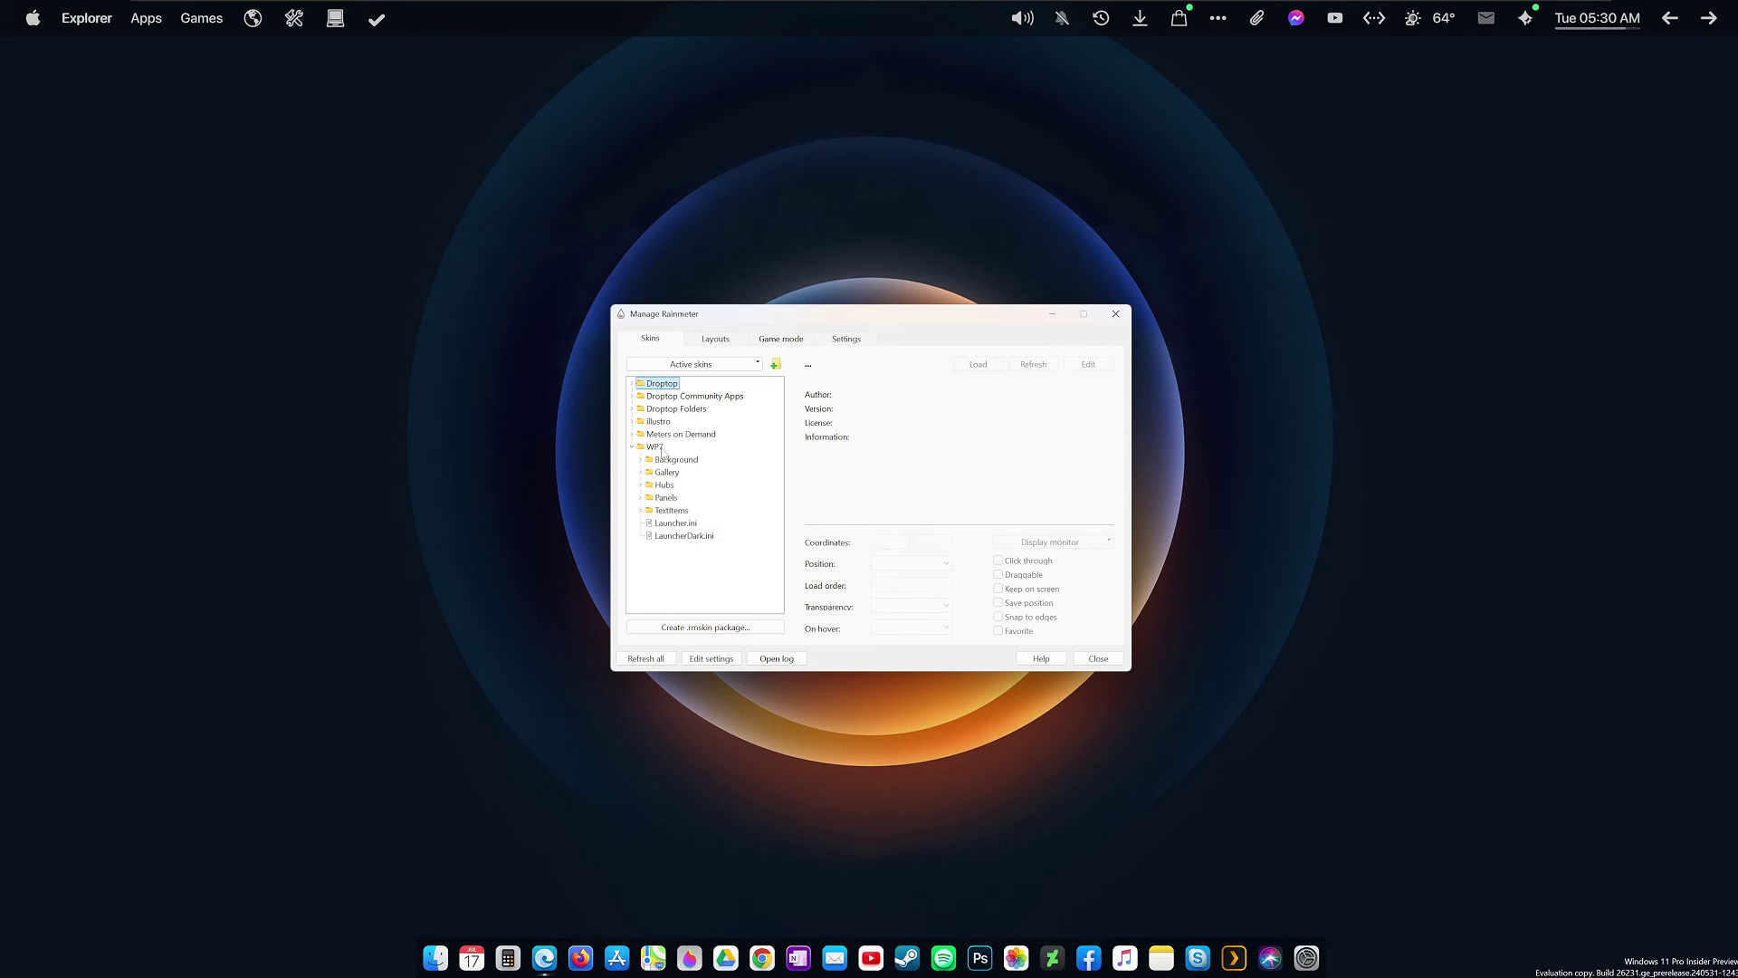
pyautogui.click(684, 525)
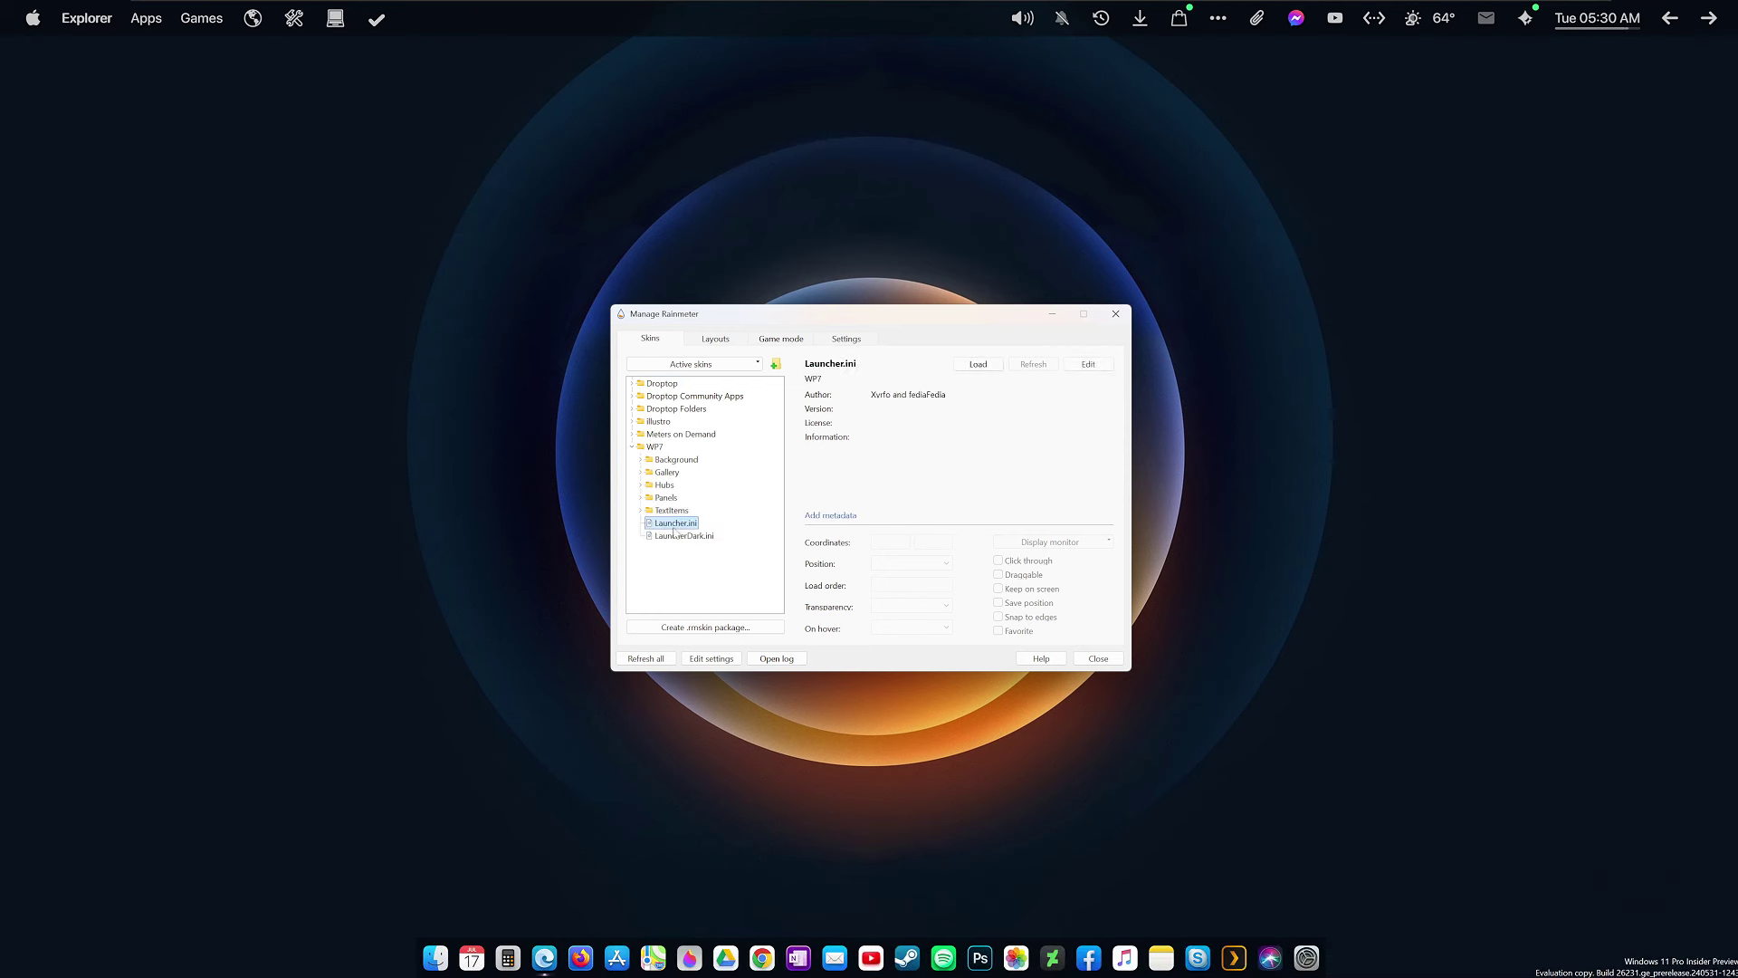
pyautogui.click(977, 364)
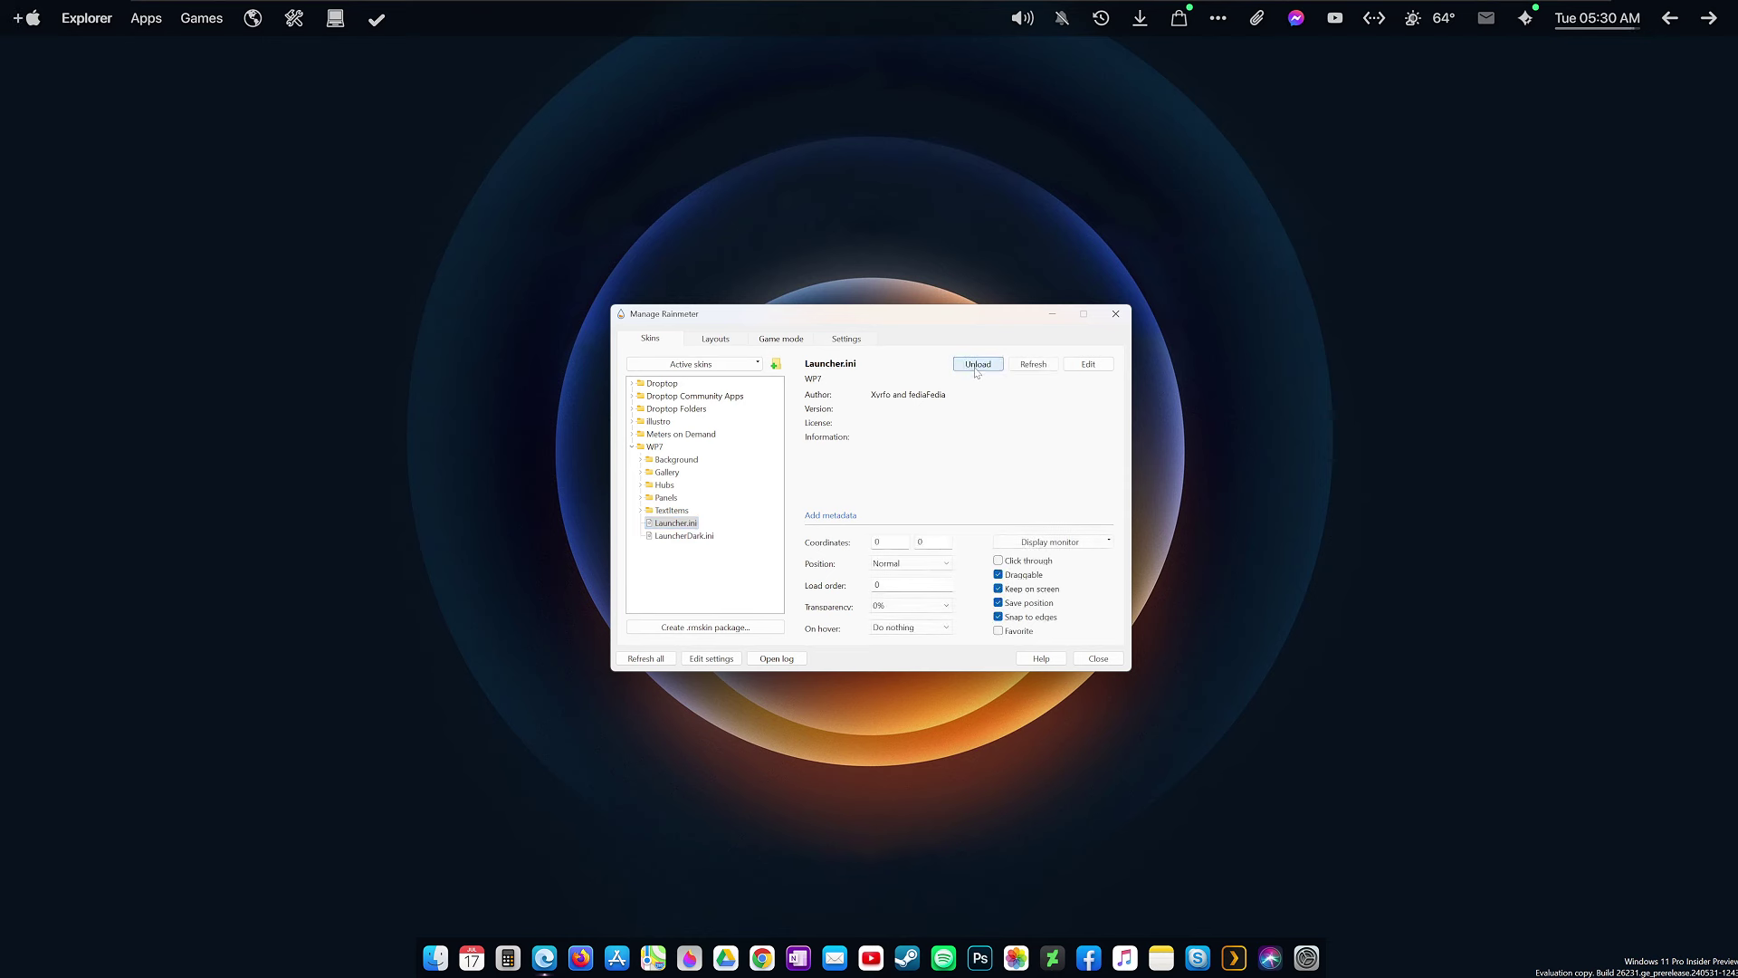
pyautogui.click(1116, 314)
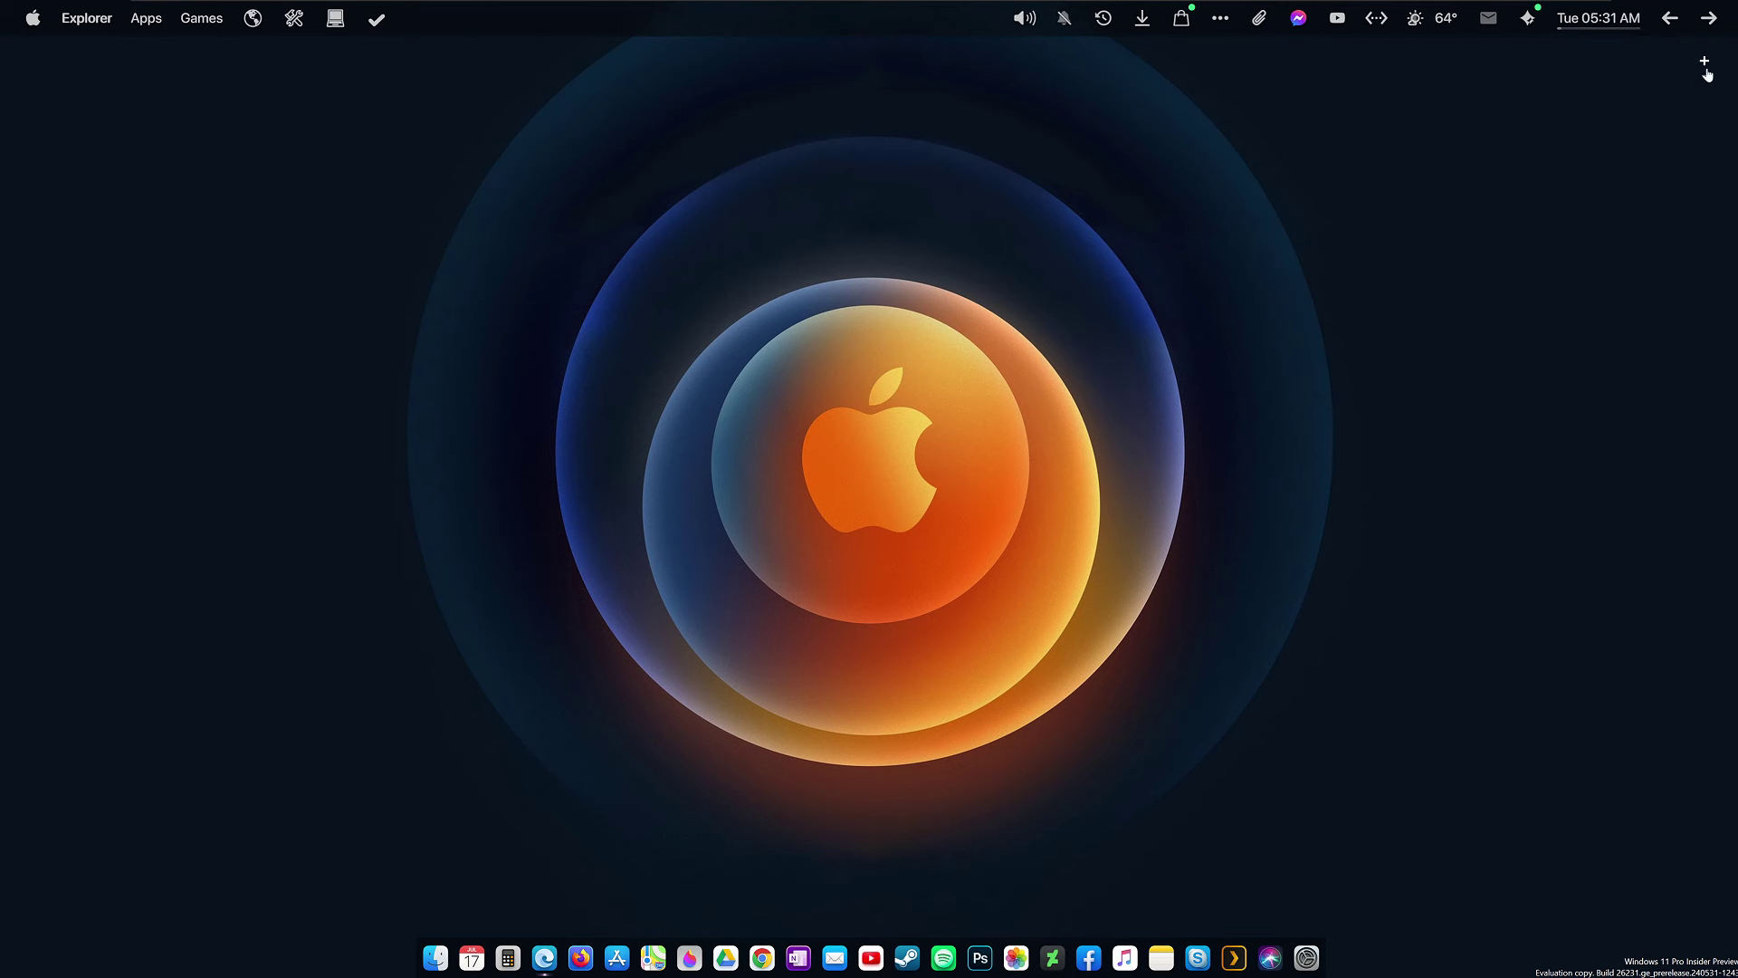
# Add the Clock news tile from Omnimo's Text Items gallery and drag the widget lower.
pyautogui.click(1706, 69)
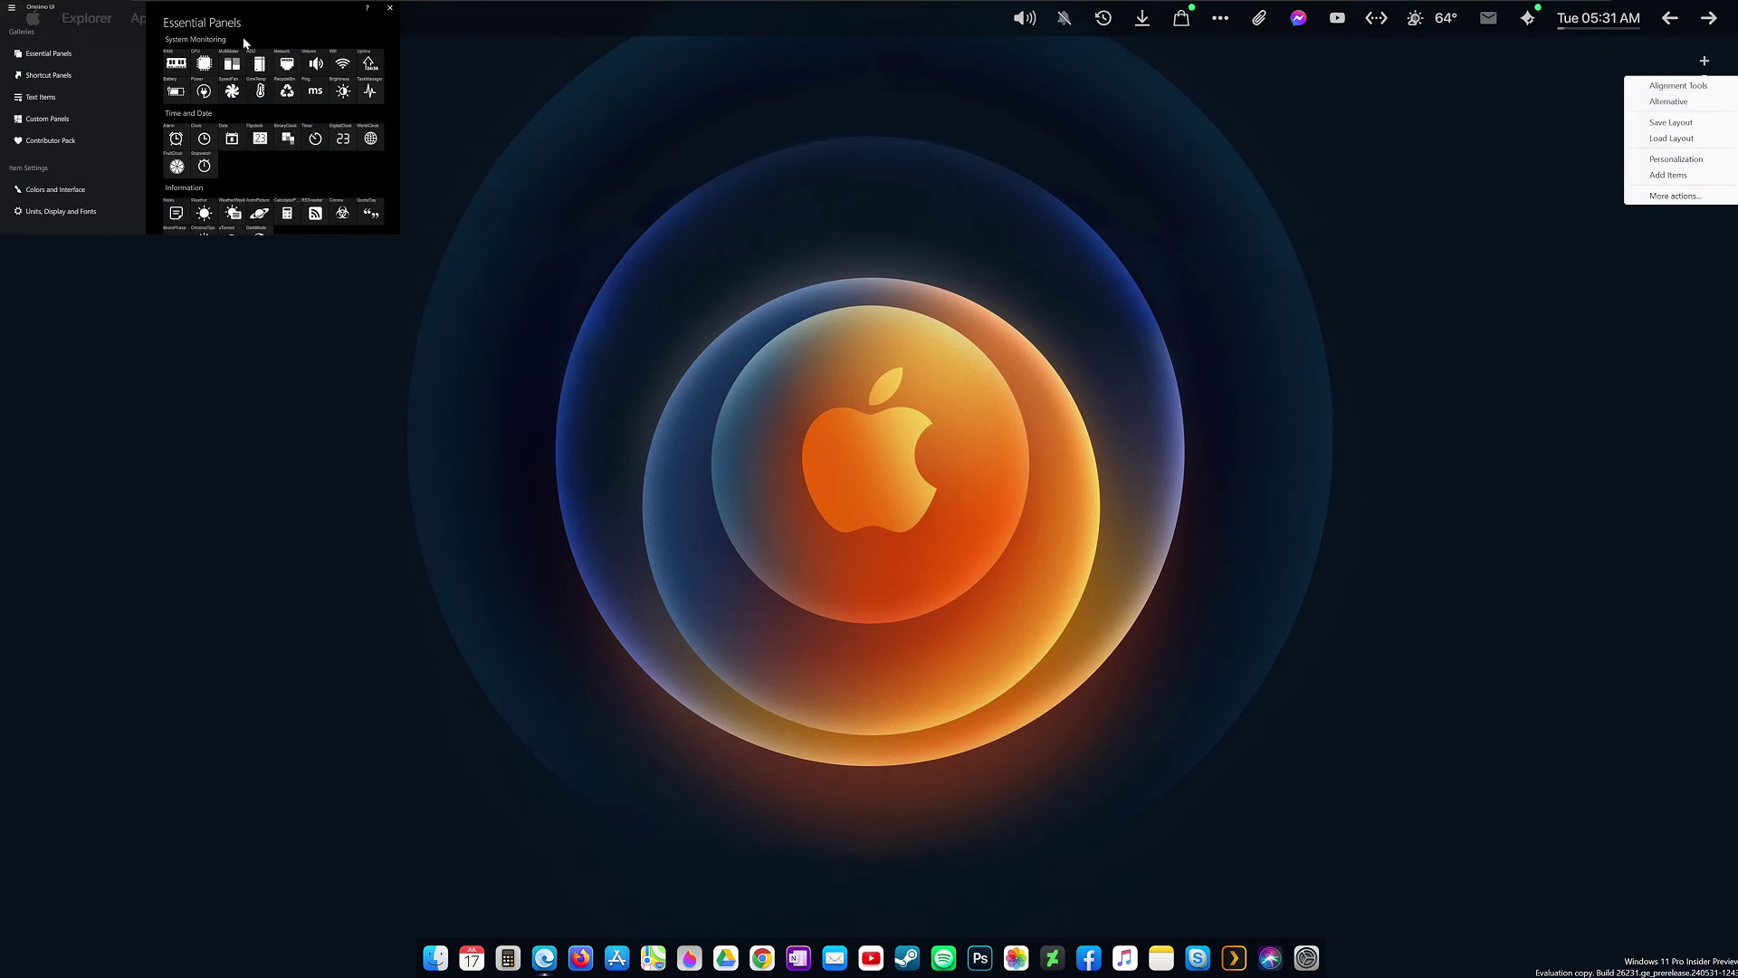
pyautogui.moveTo(236, 13); pyautogui.dragTo(271, 216)
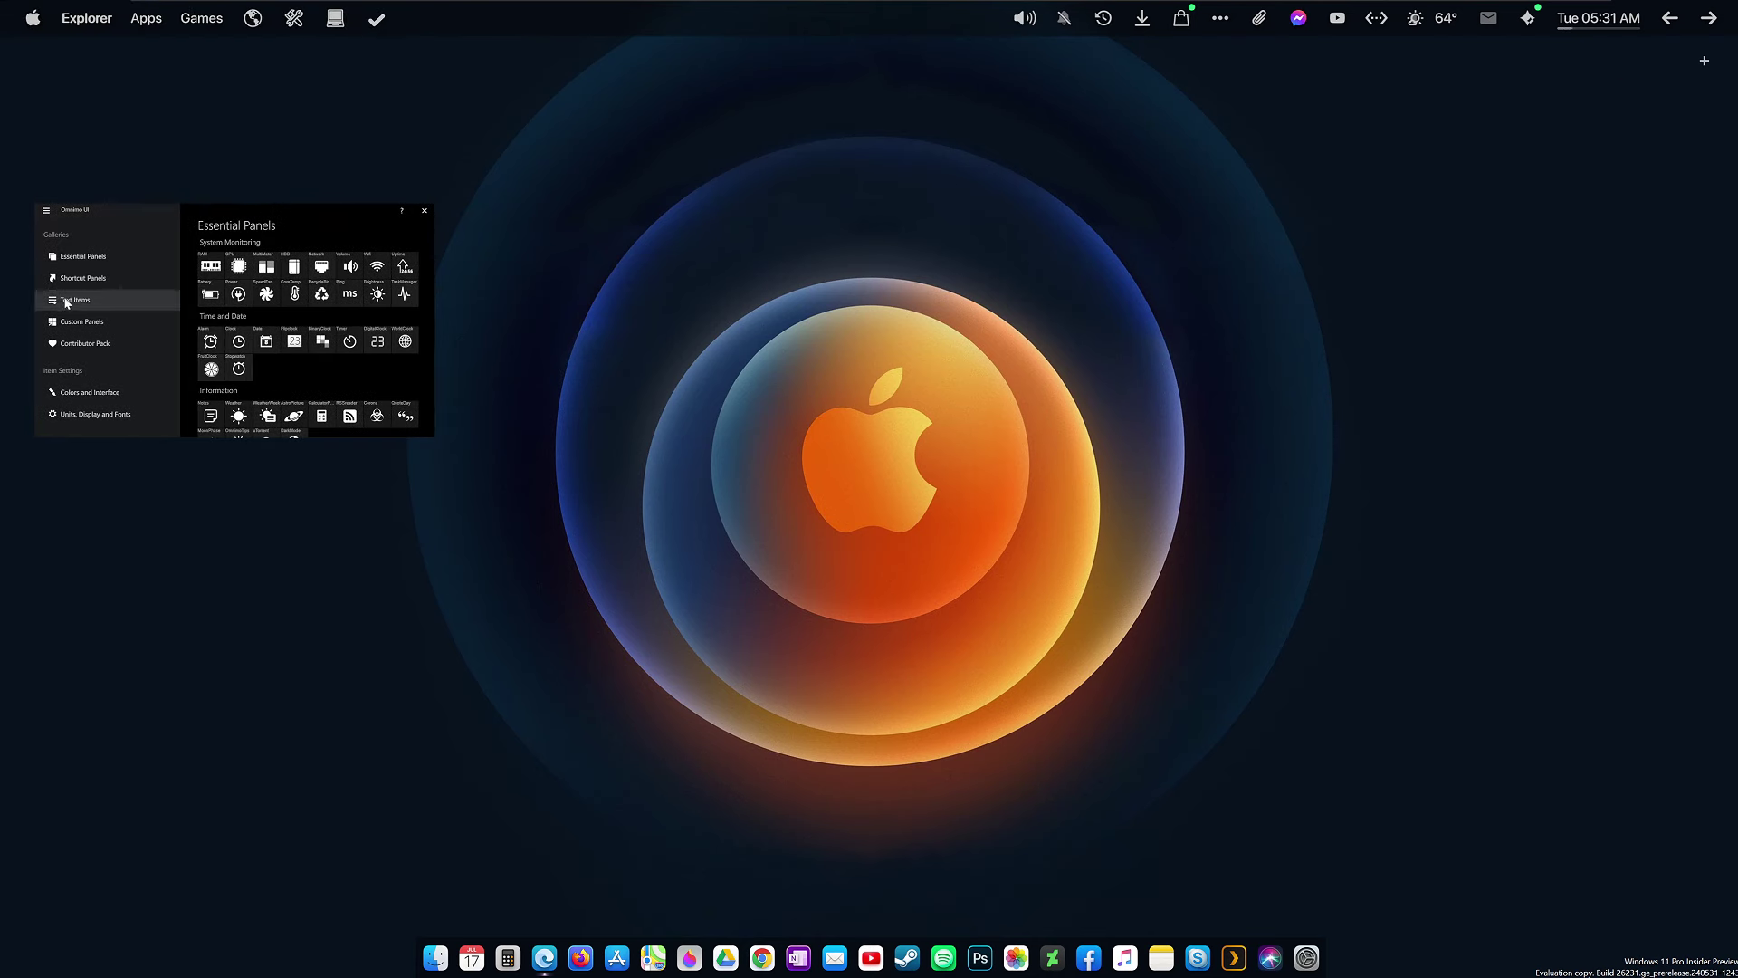
pyautogui.click(65, 306)
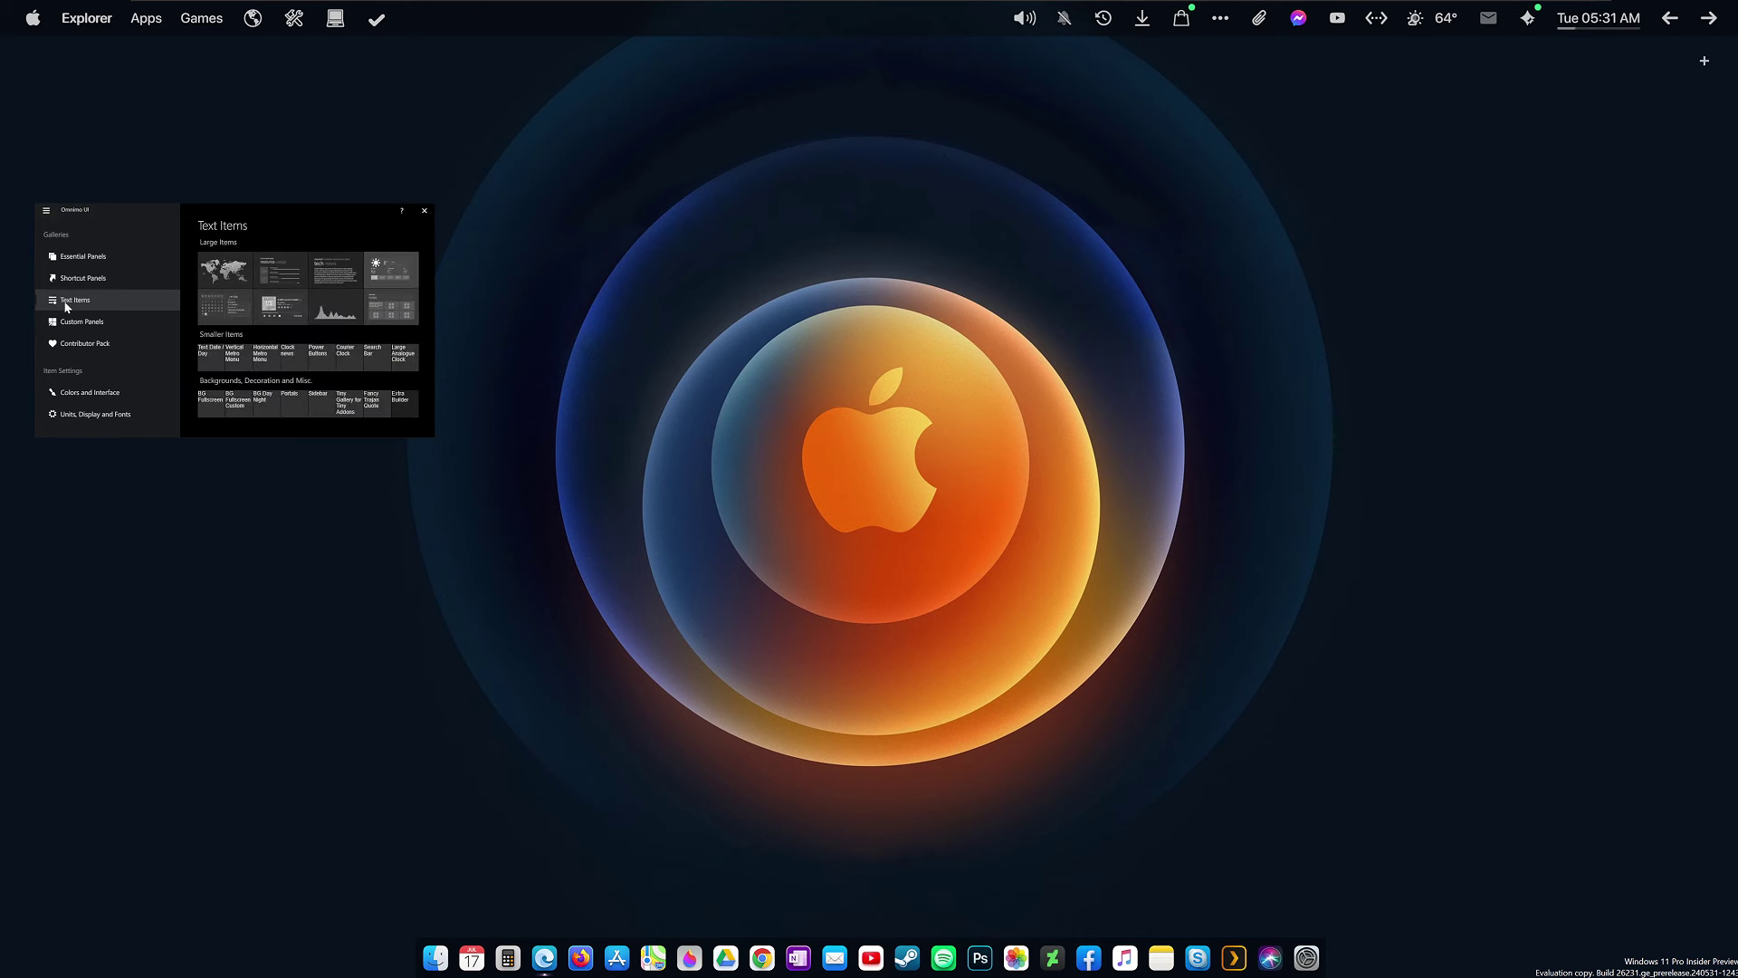
pyautogui.click(289, 354)
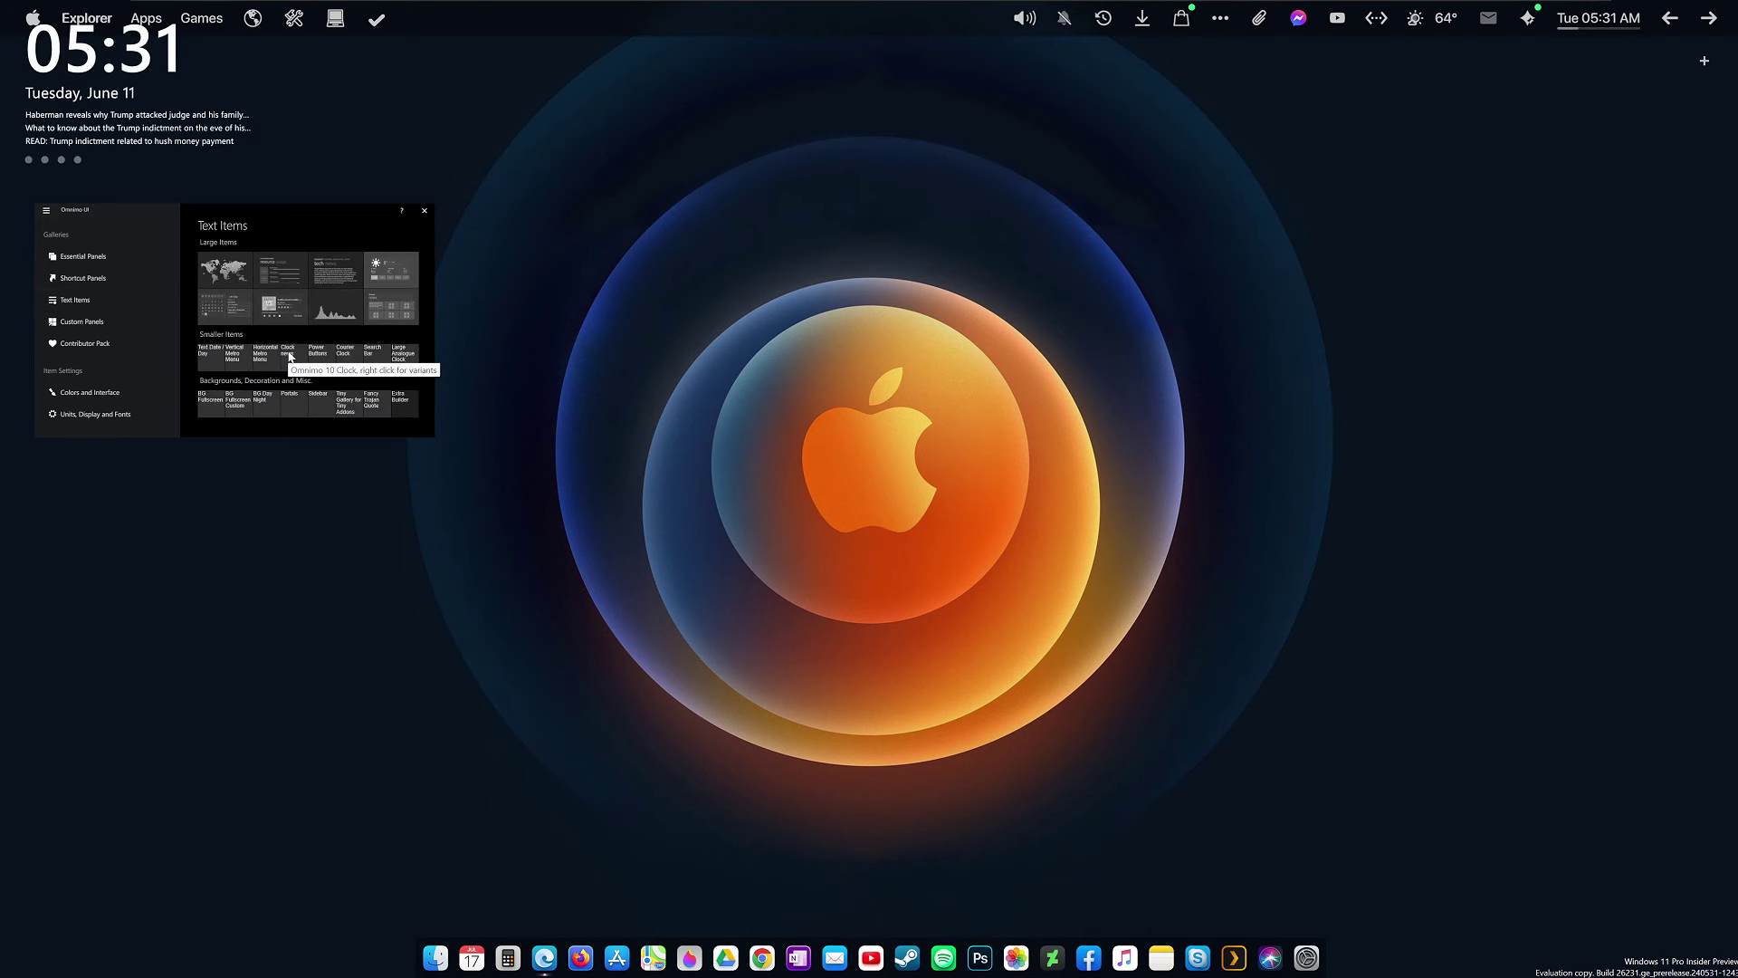
pyautogui.click(425, 210)
pyautogui.moveTo(107, 68); pyautogui.dragTo(111, 179)
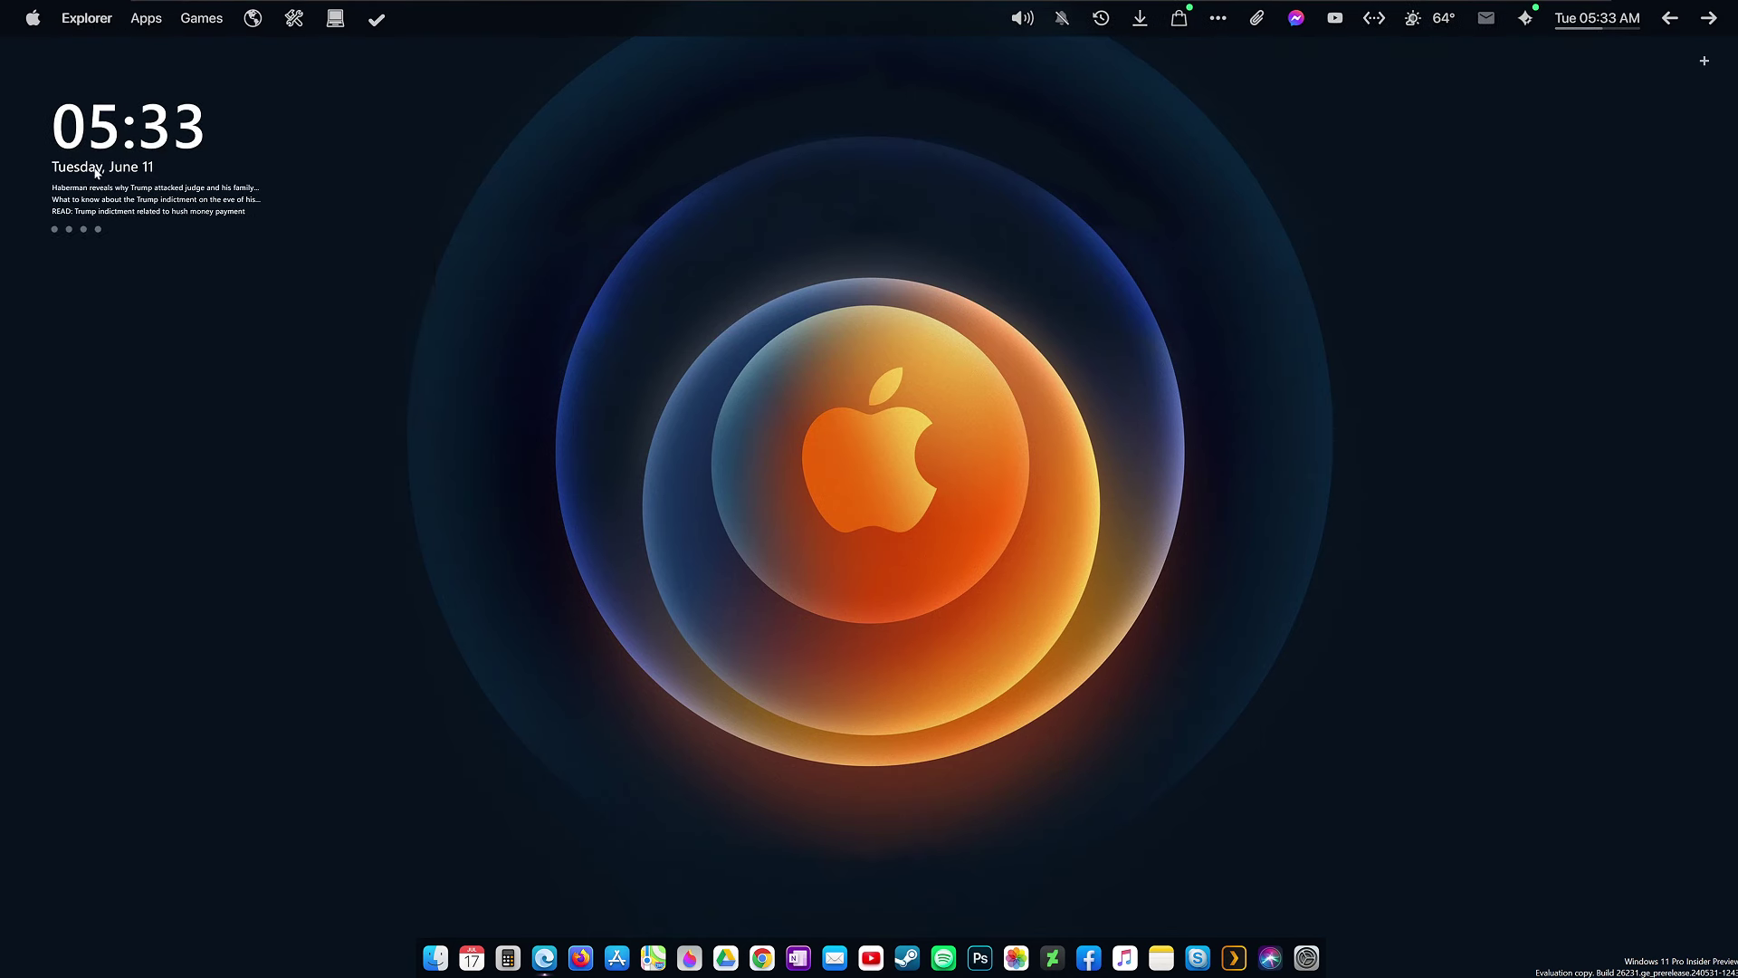
# Enlarge the clock widget through its Item Settings size option.
pyautogui.rightClick(129, 162)
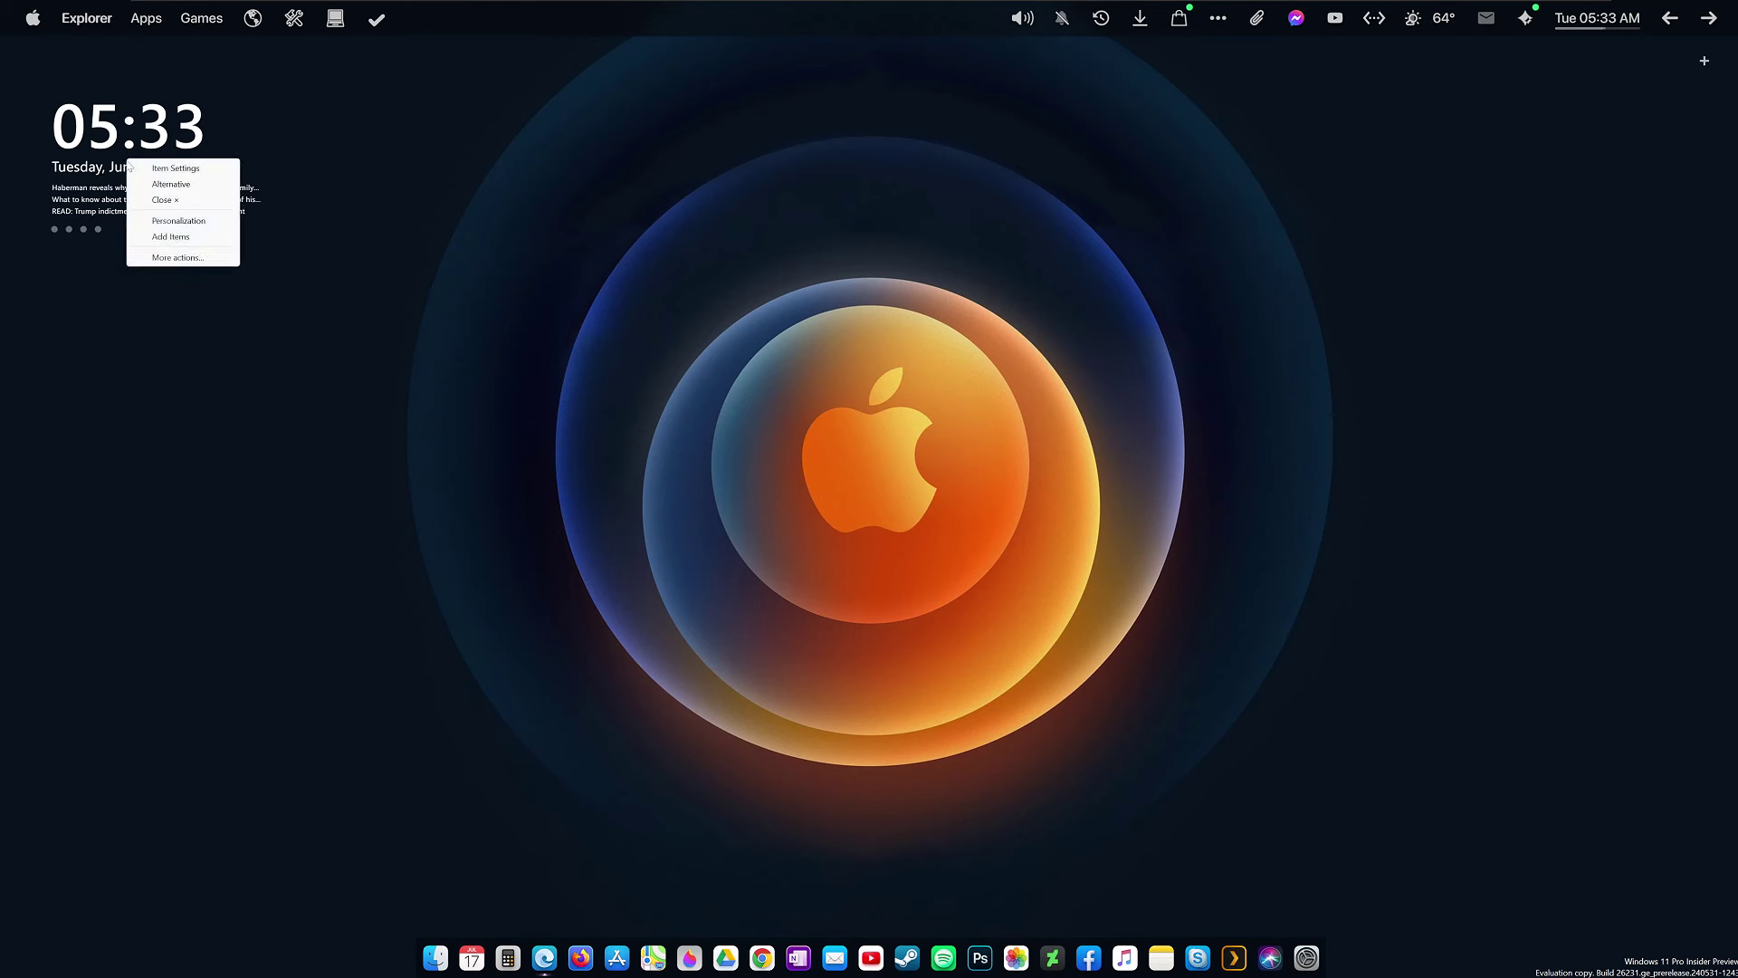
pyautogui.click(189, 172)
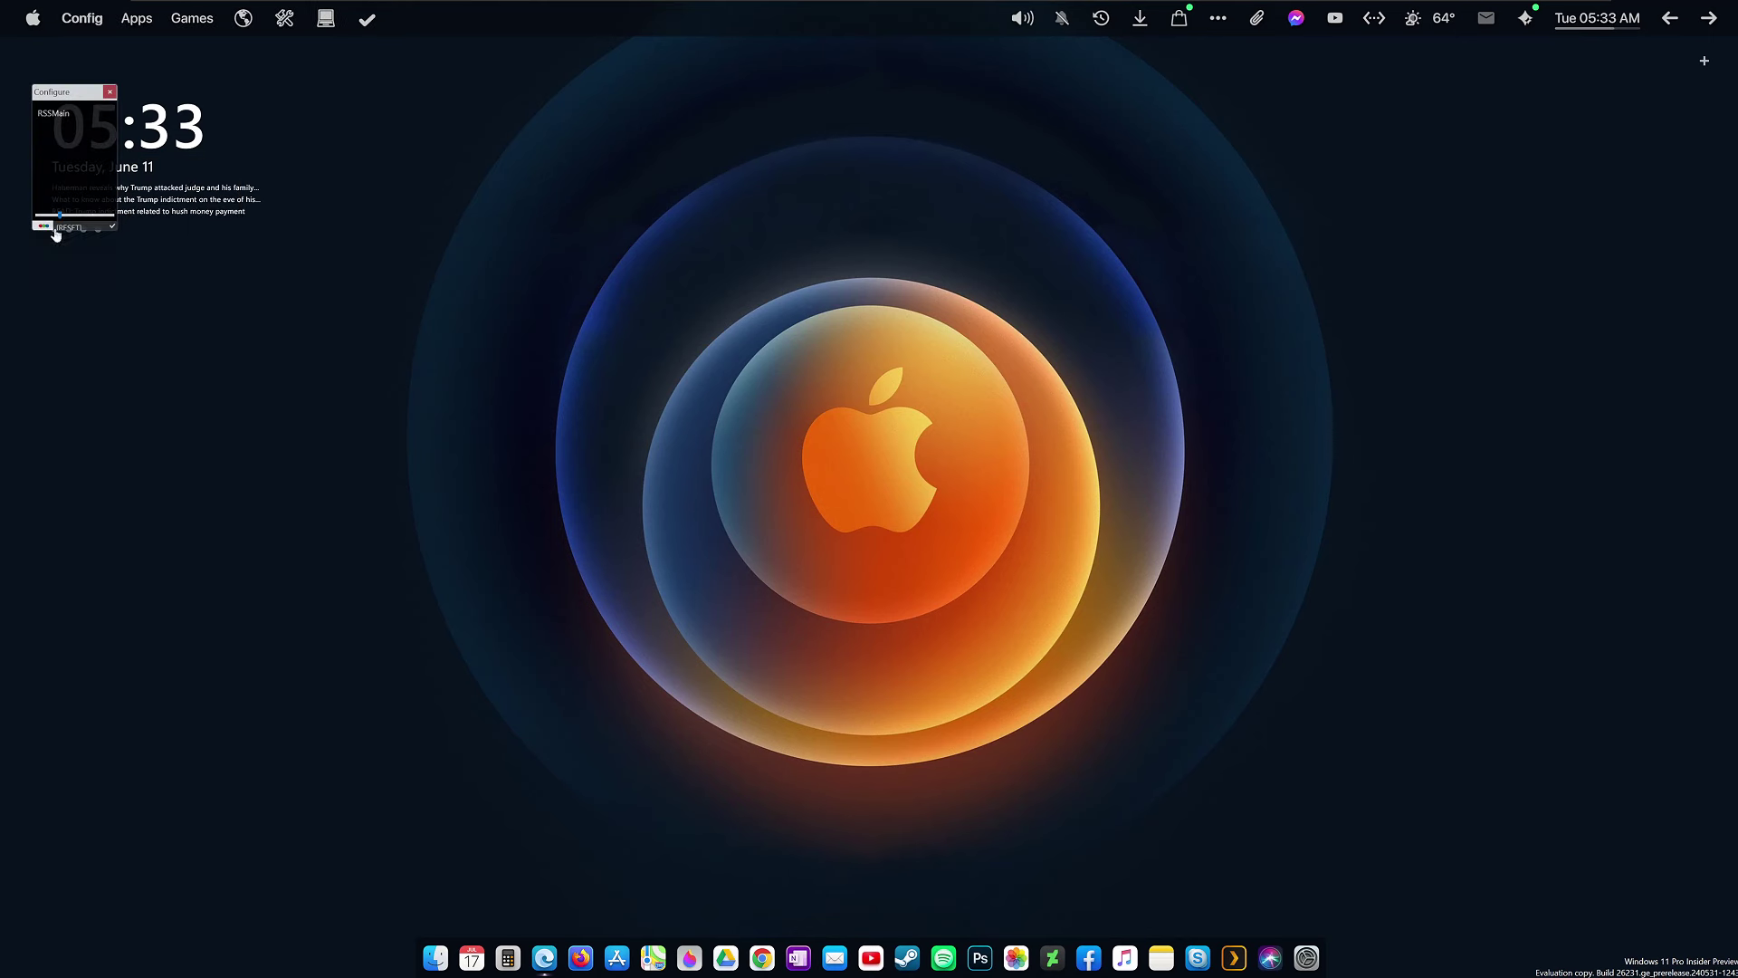
pyautogui.click(112, 228)
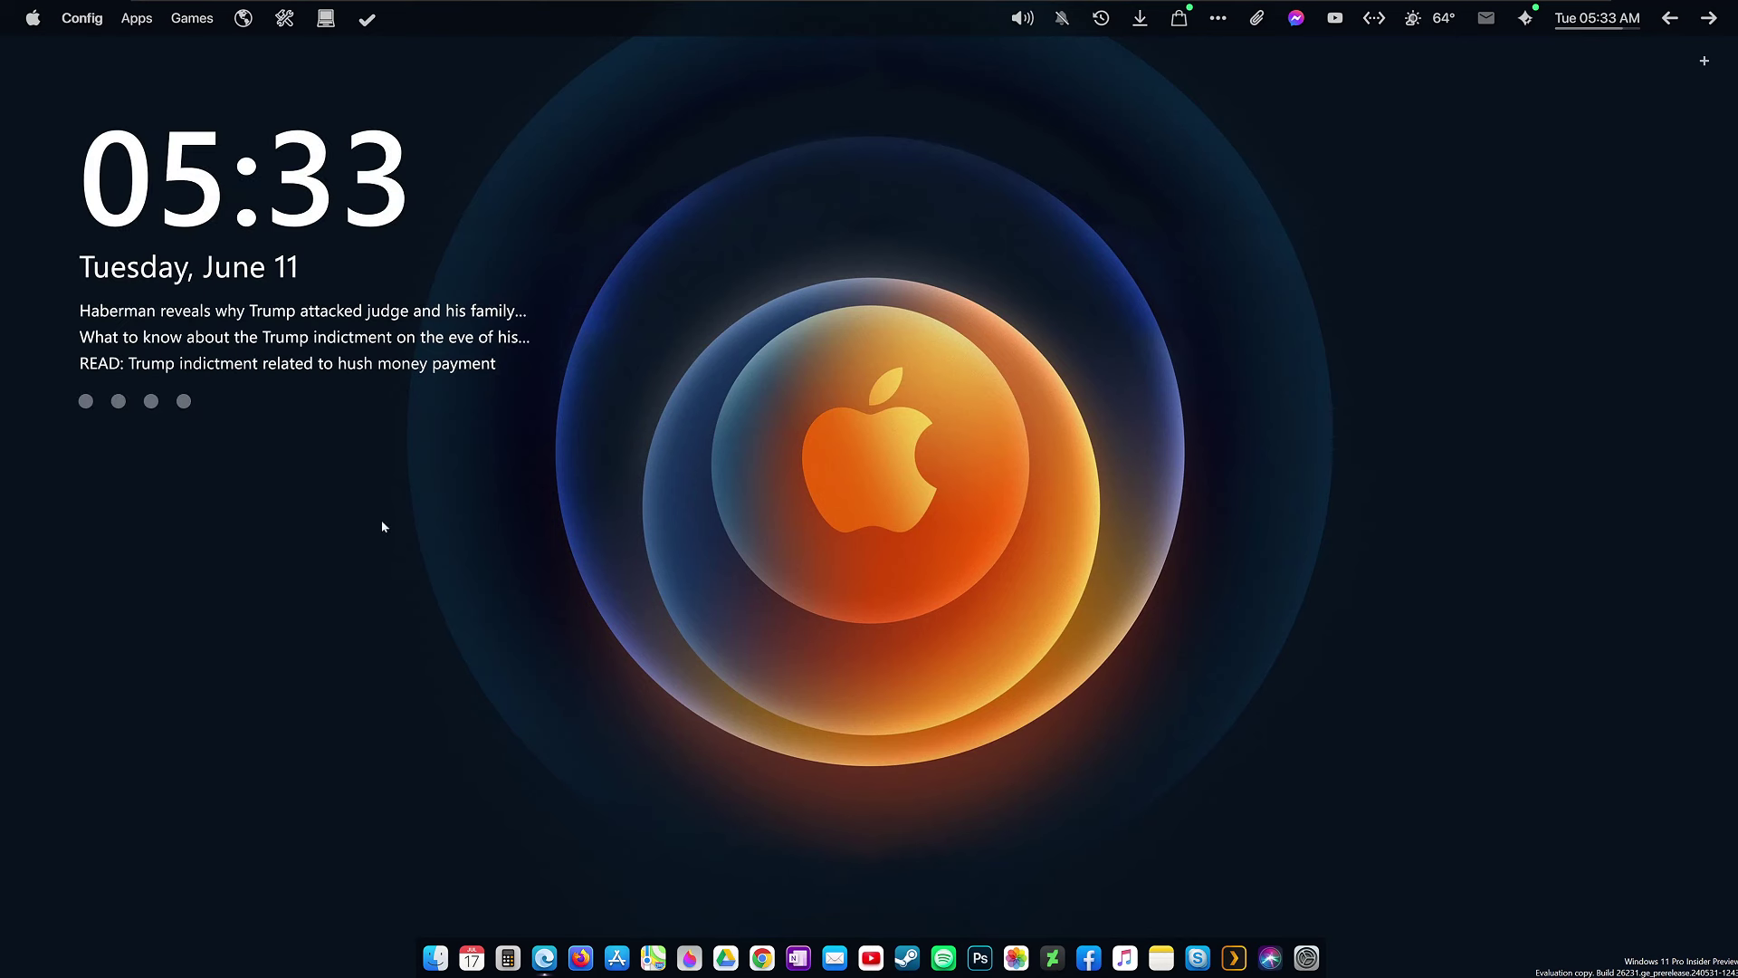
# Reduce the clock widget size slightly with the size slider and apply it.
pyautogui.rightClick(247, 203)
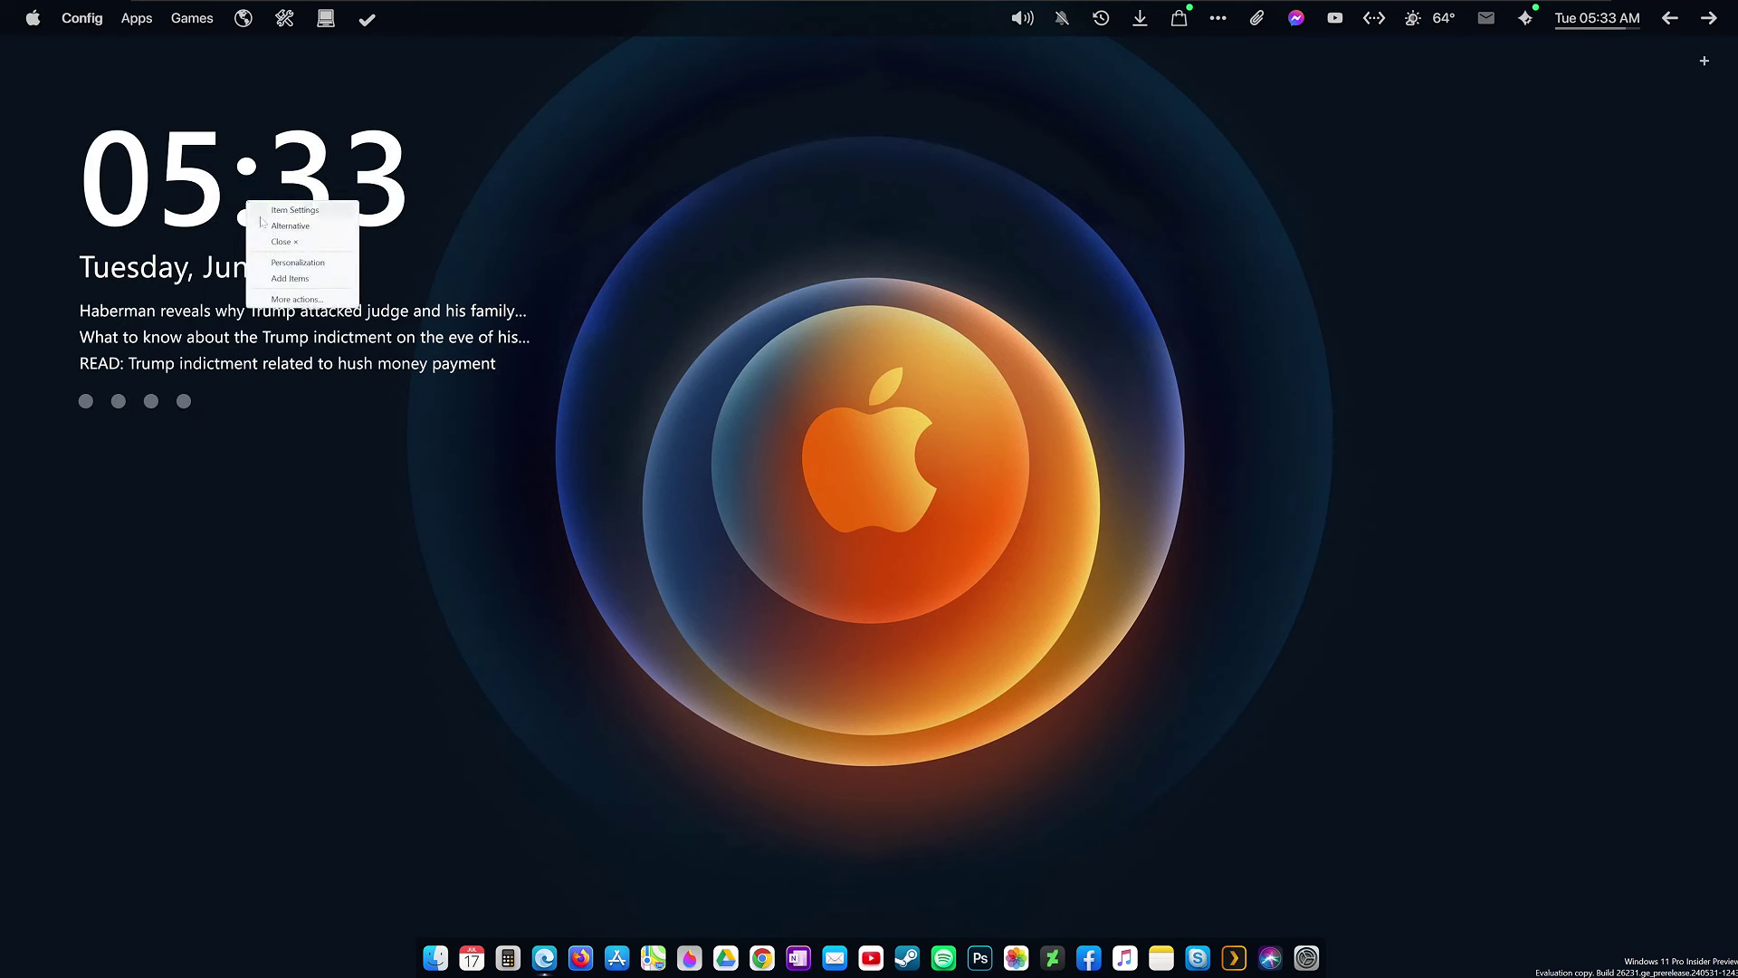
pyautogui.click(286, 210)
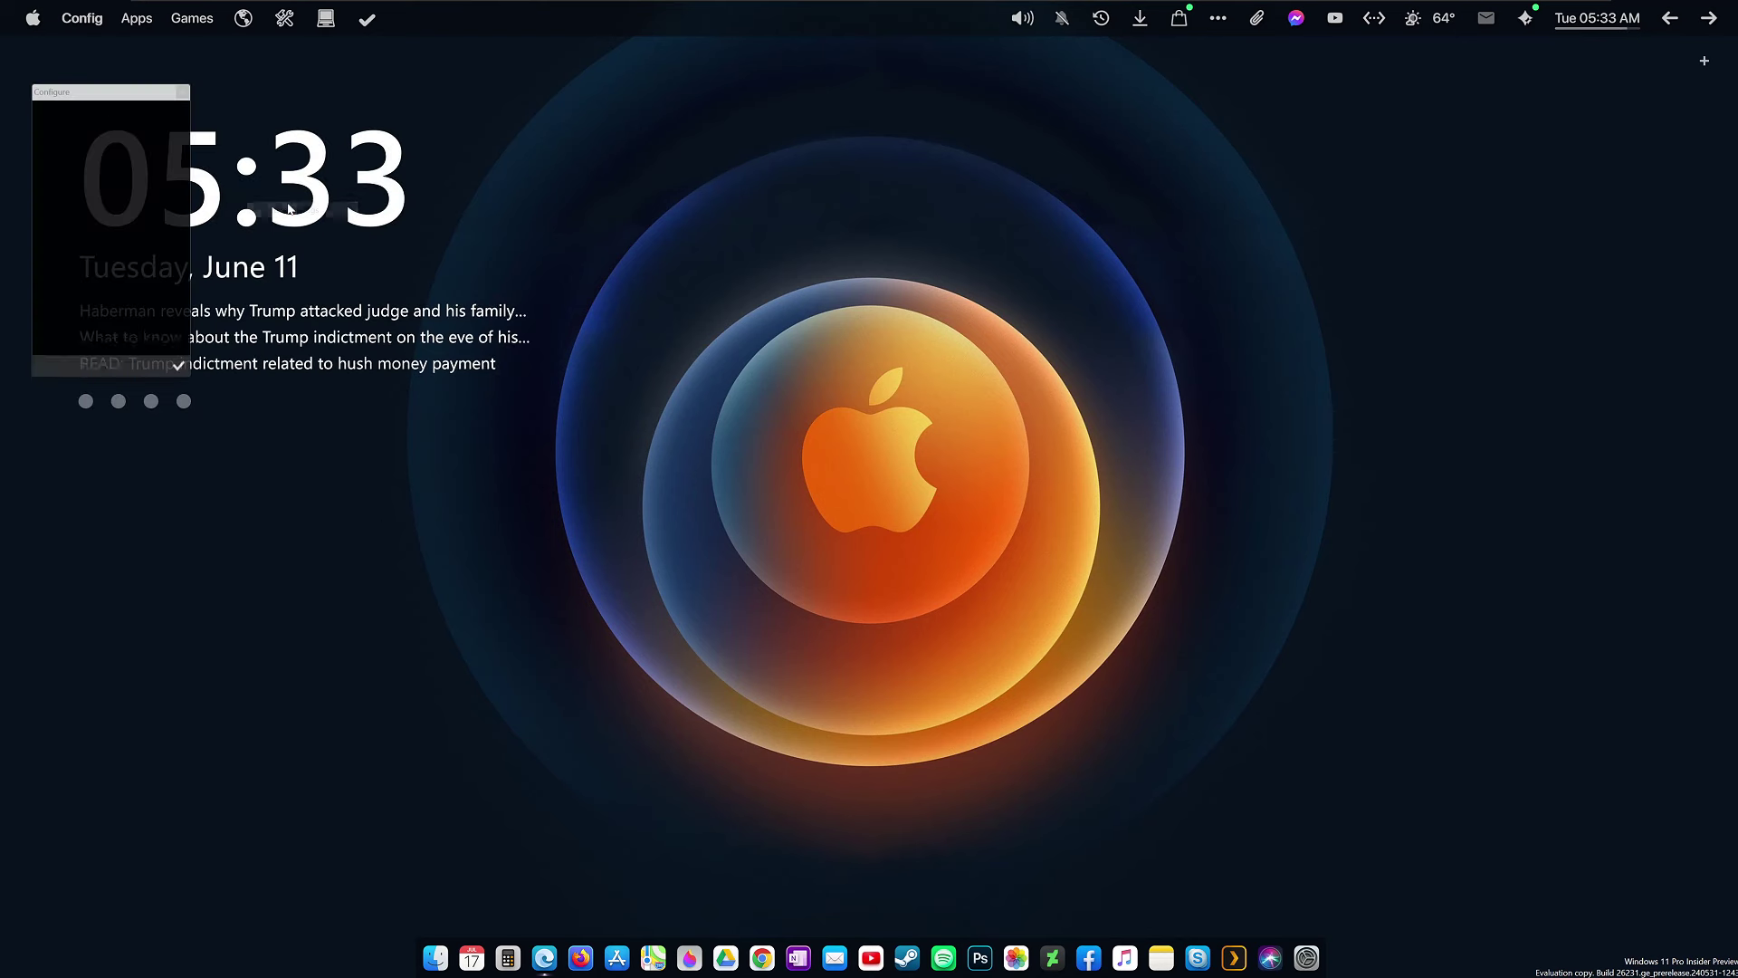
pyautogui.moveTo(180, 342); pyautogui.dragTo(118, 340)
pyautogui.click(179, 366)
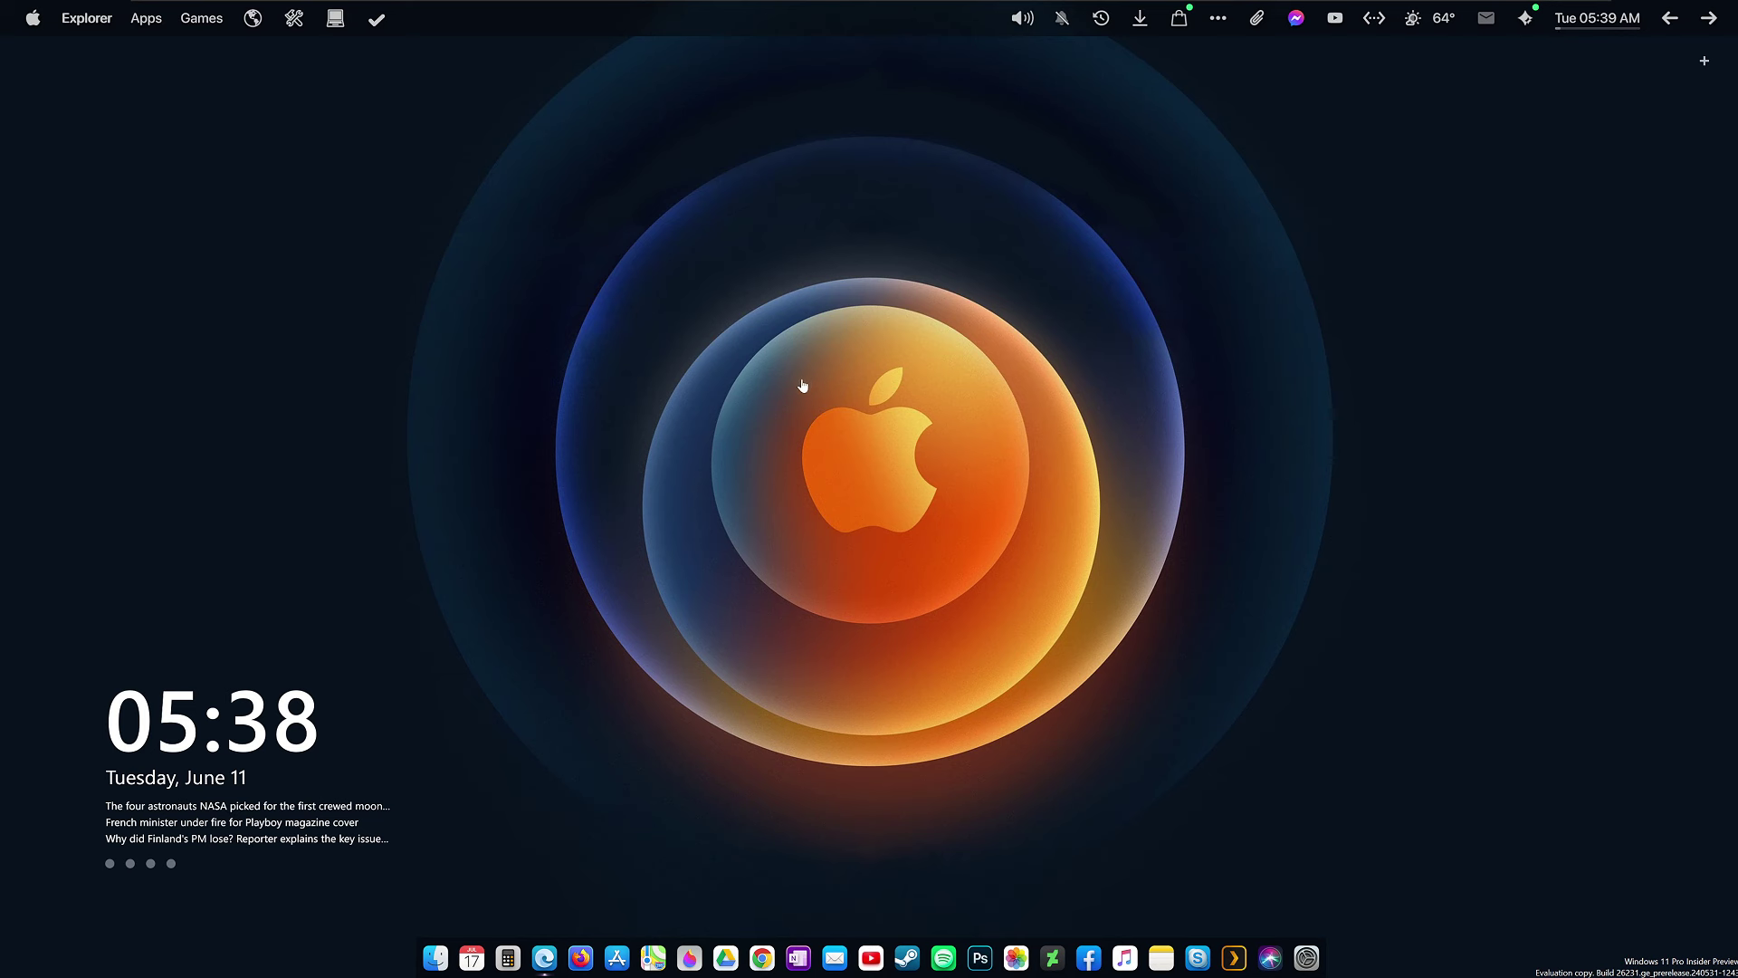
pyautogui.click(34, 20)
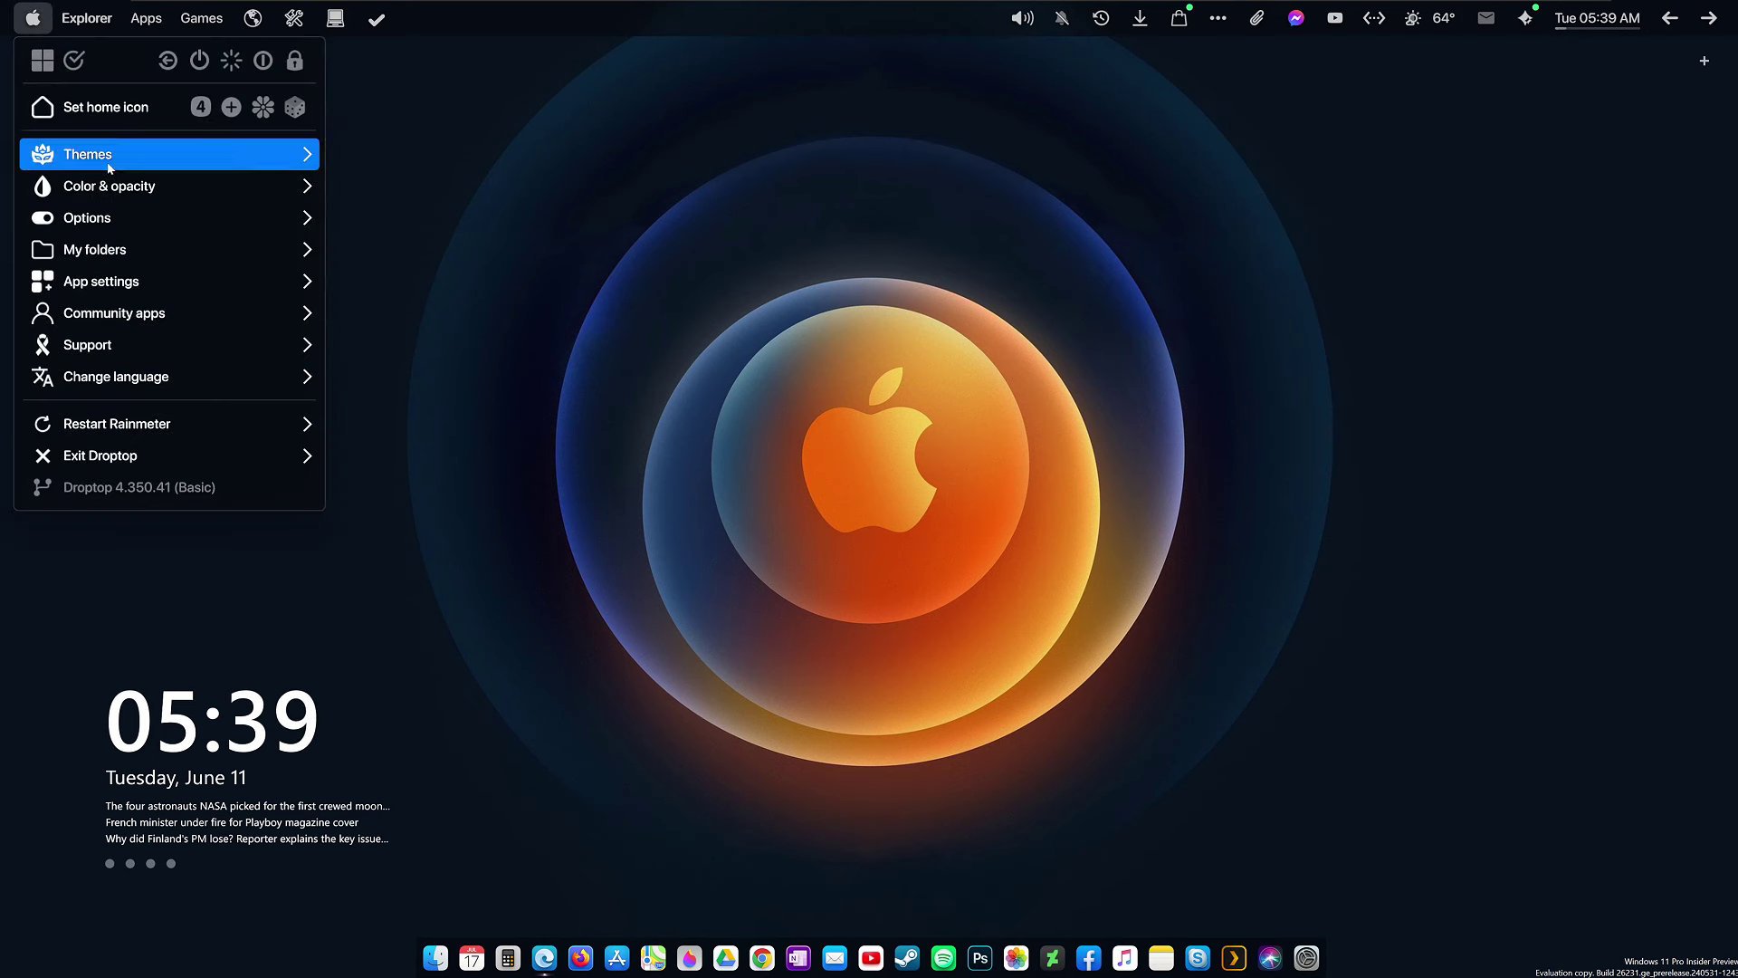
pyautogui.moveTo(109, 167)
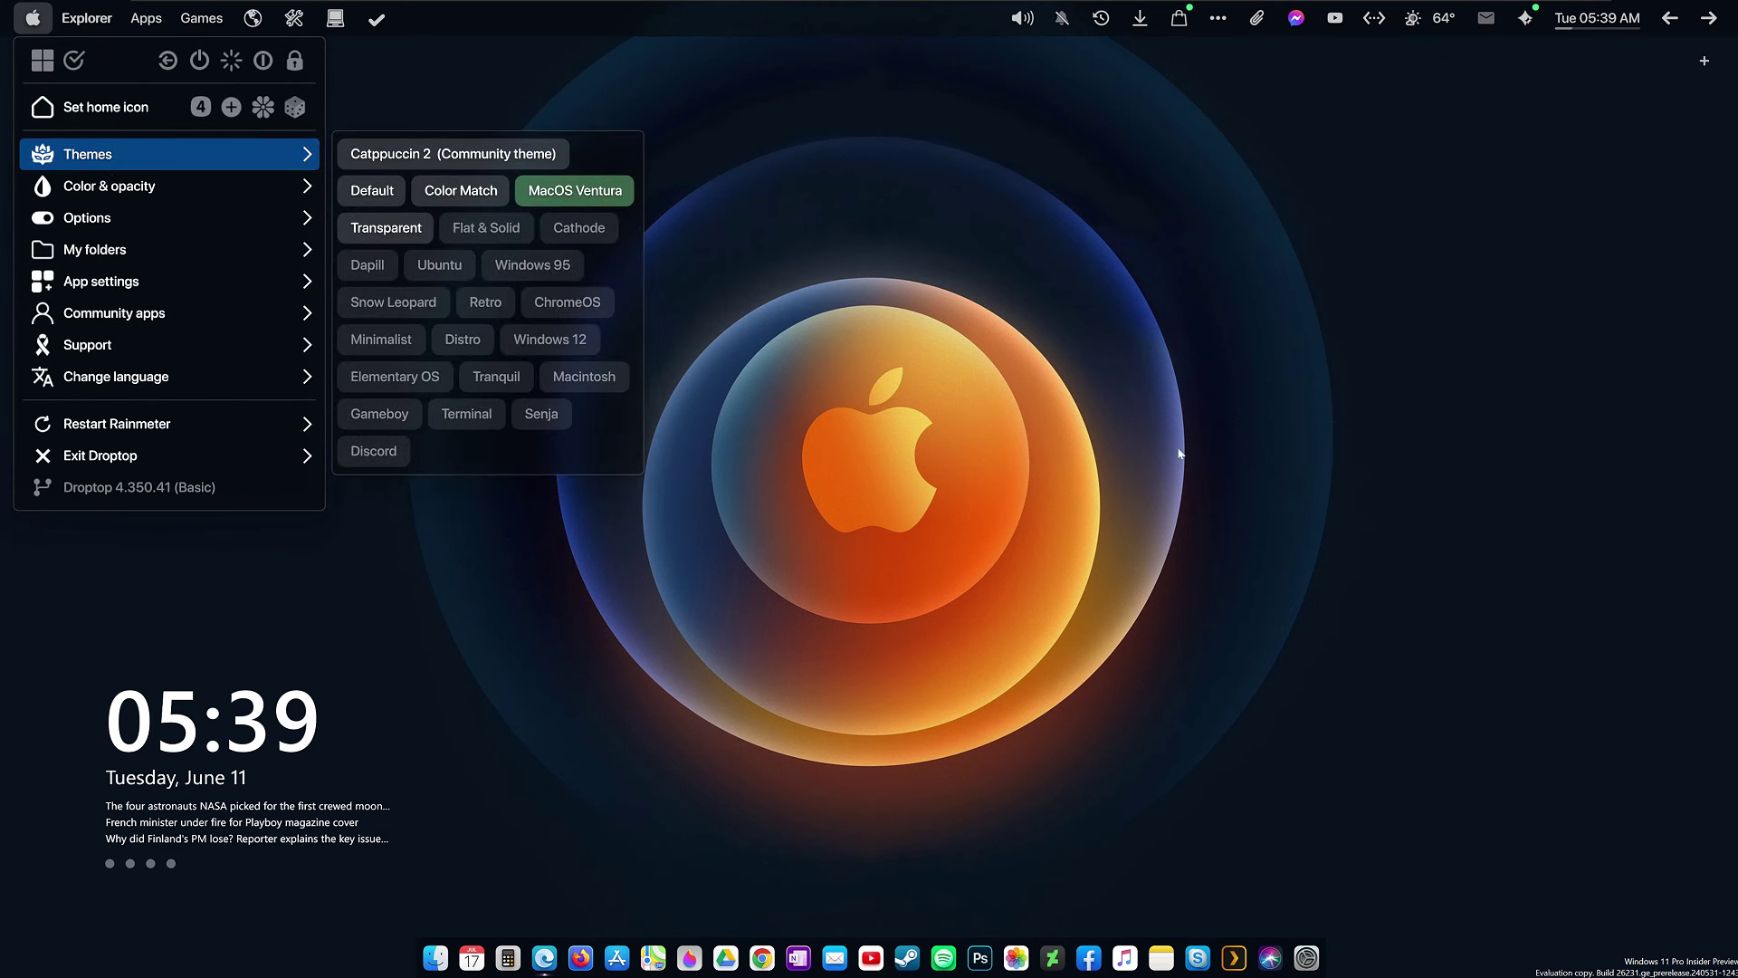
pyautogui.click(1144, 509)
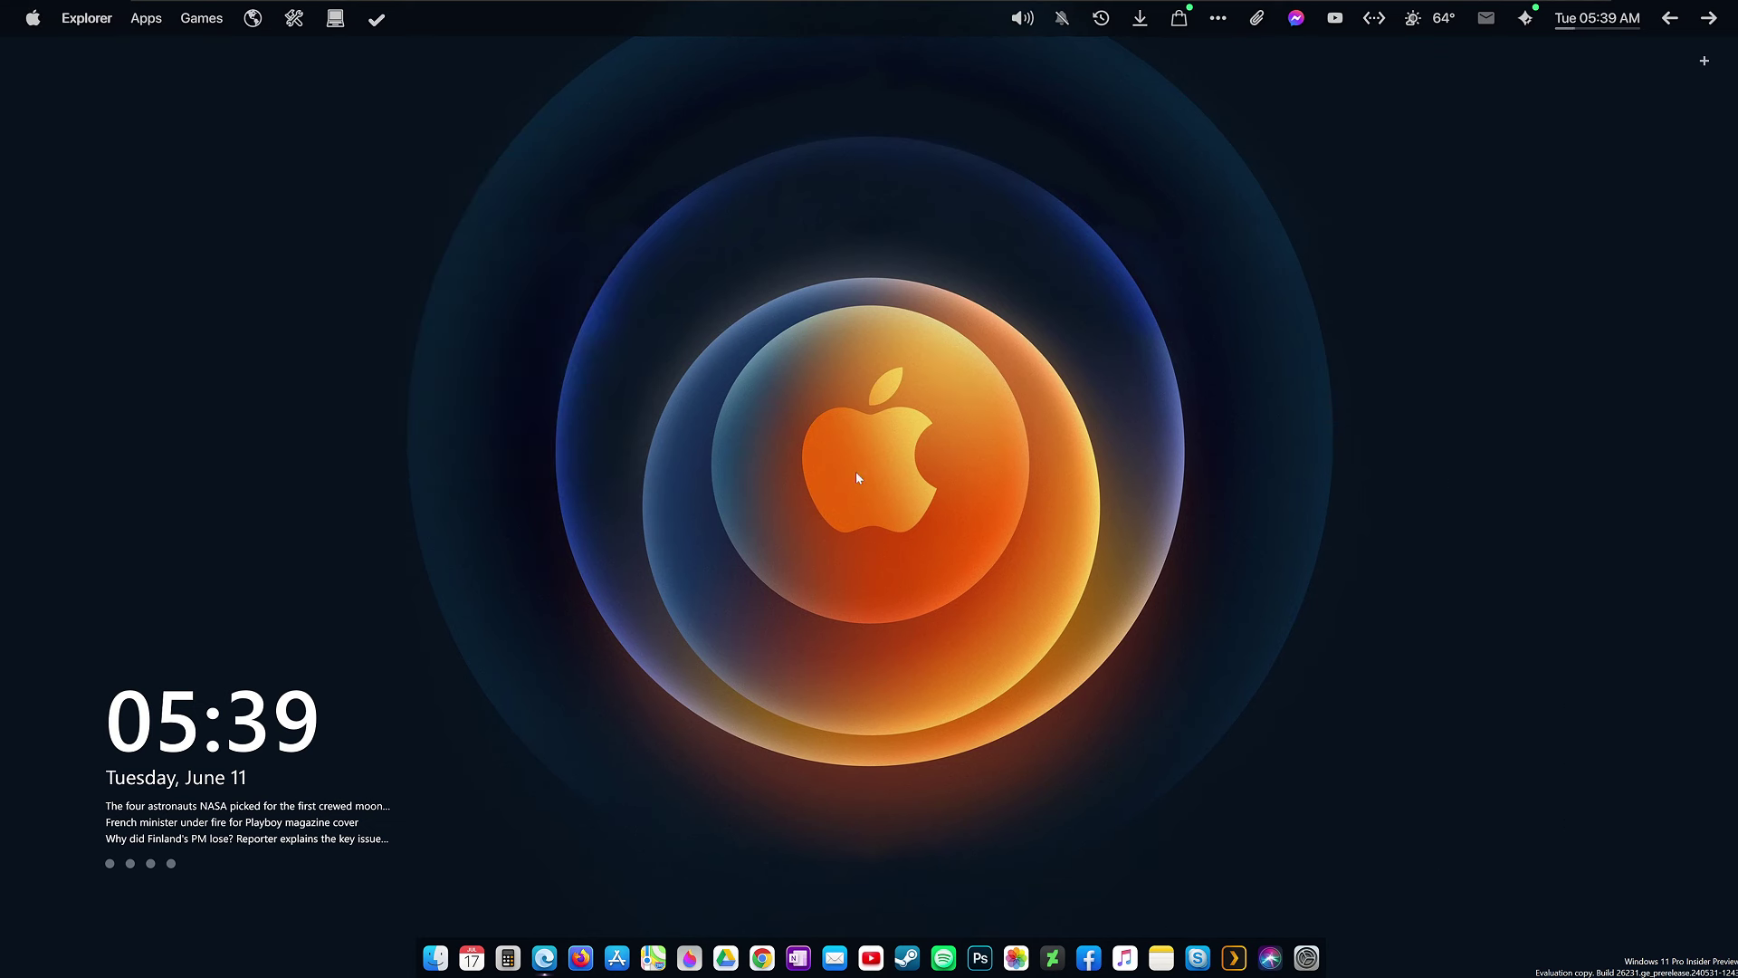